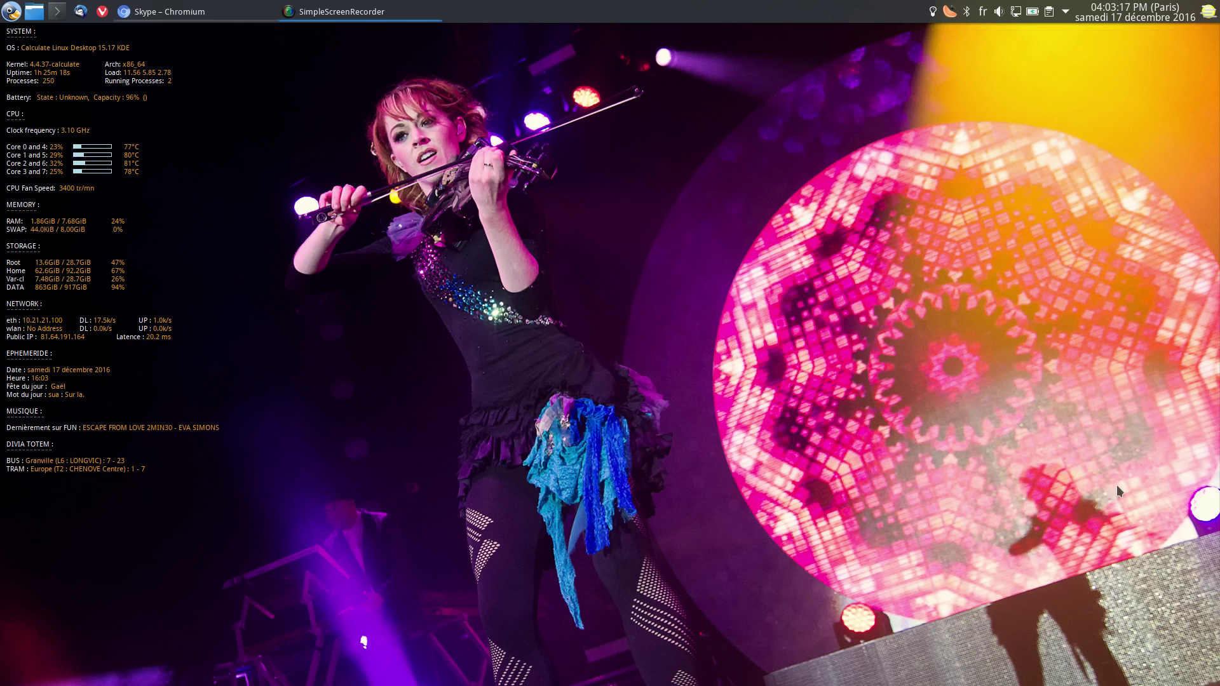
# Open the system monitor and examine the processor, memory and network load histories
pyautogui.moveTo(957, 684)
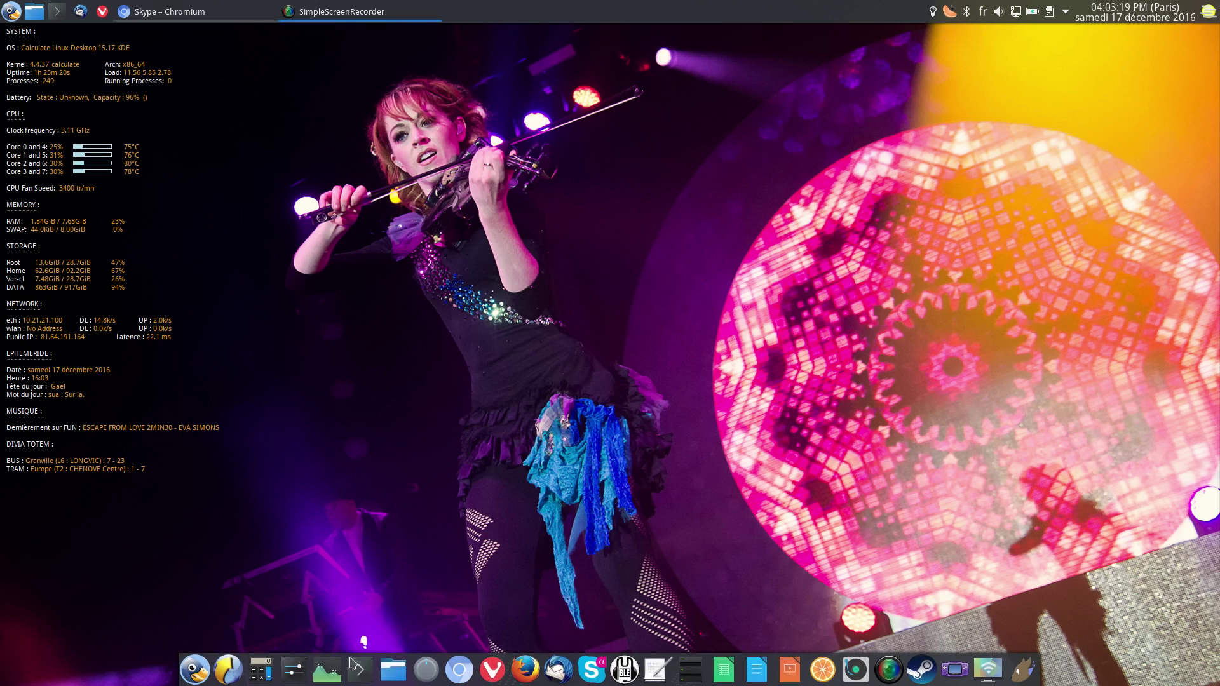
pyautogui.click(335, 671)
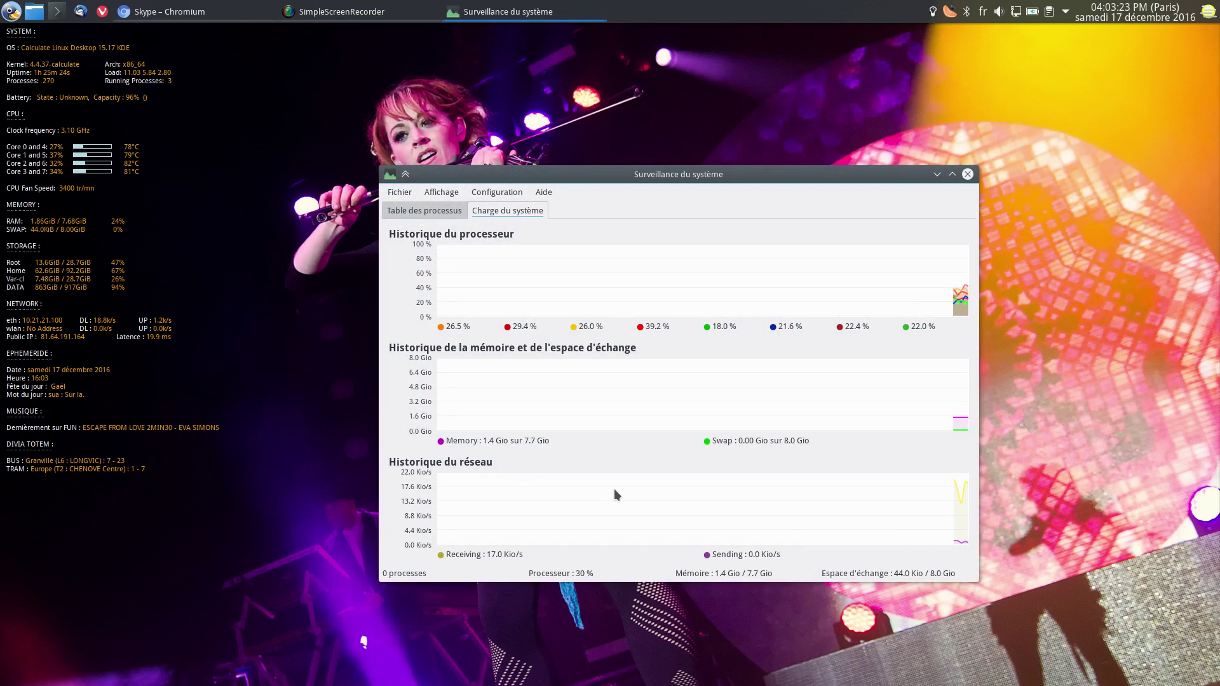
pyautogui.moveTo(615, 492)
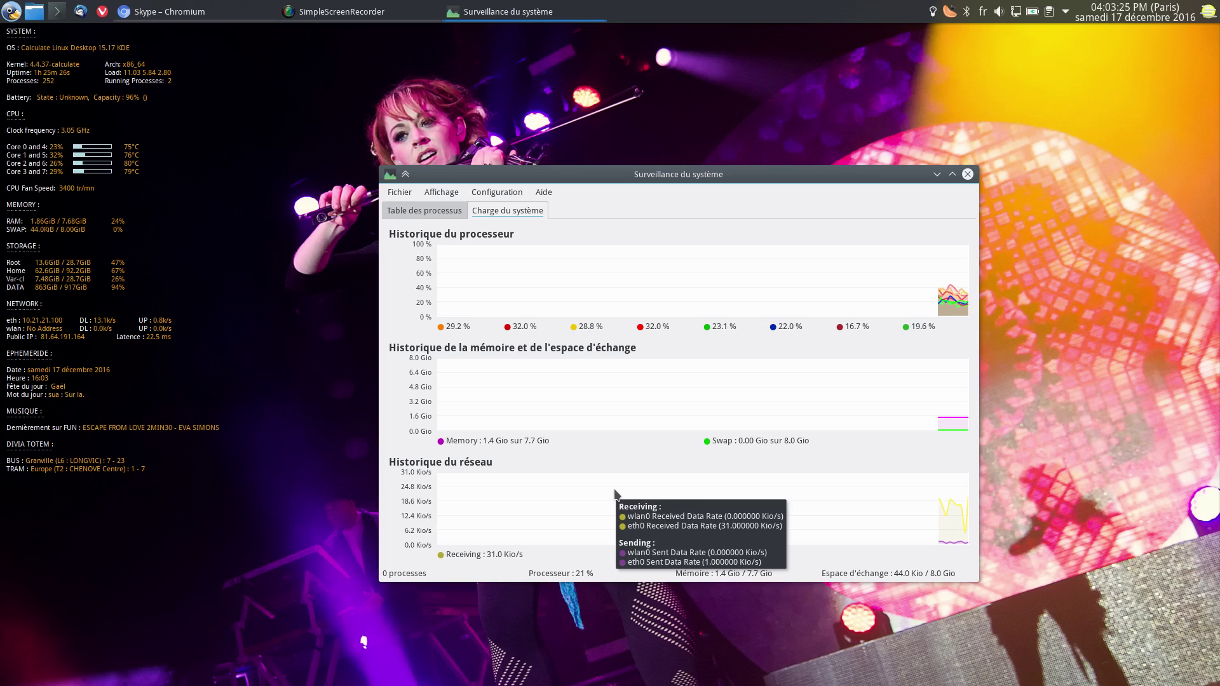
# Launch Firefox, watch its effect on the system load charts while its tabs load, and close the browser
pyautogui.moveTo(474, 680)
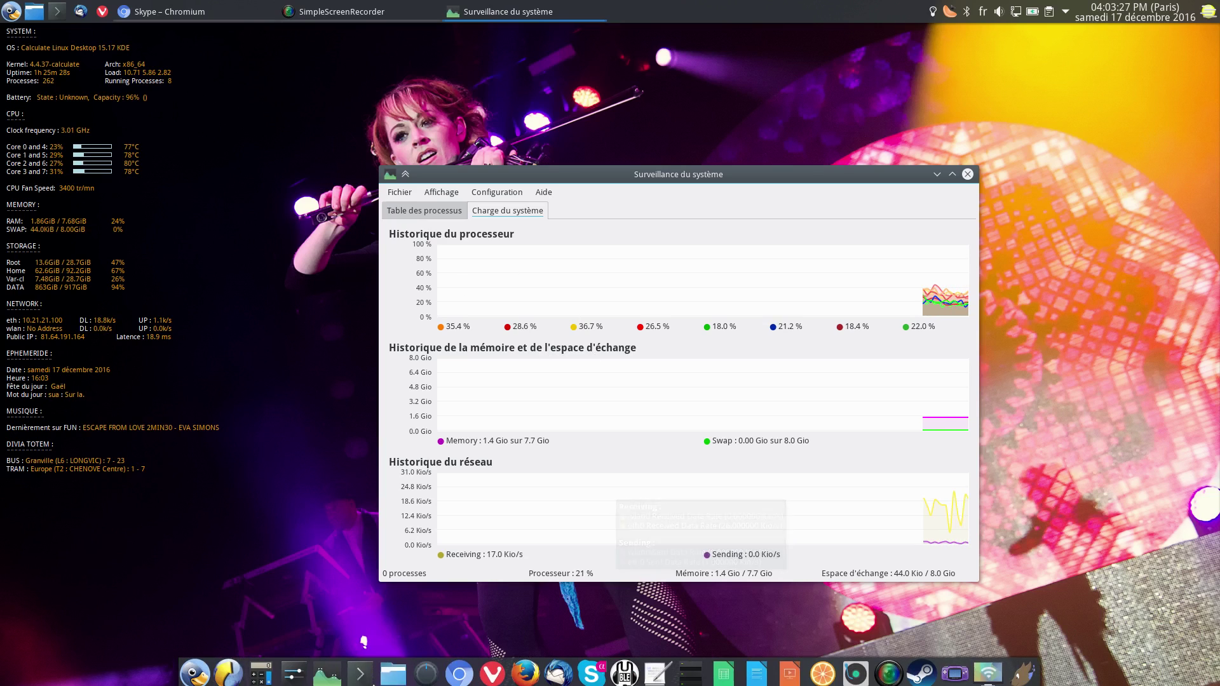
pyautogui.click(526, 677)
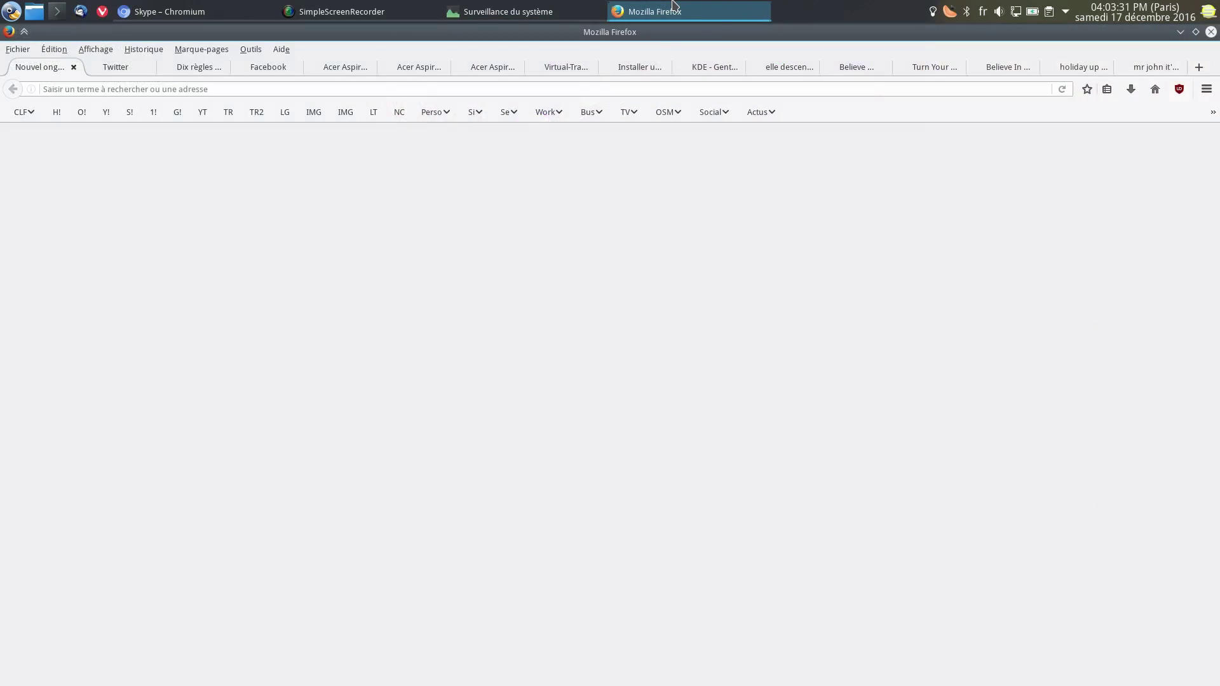
pyautogui.click(674, 13)
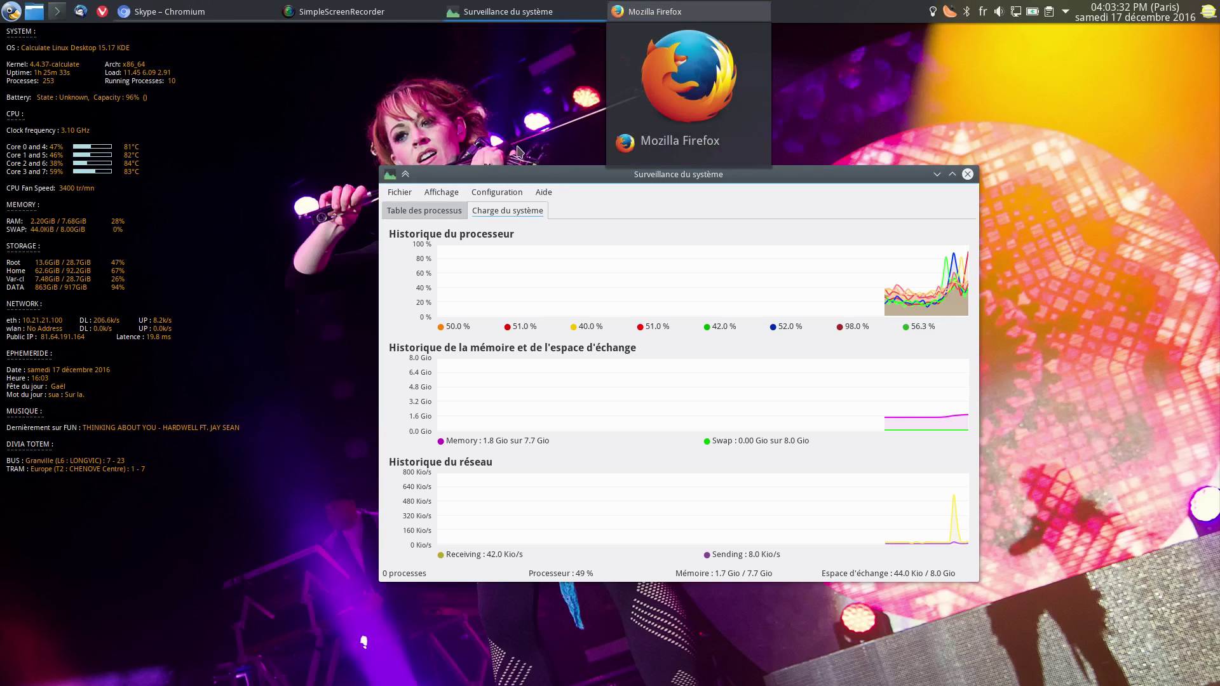
pyautogui.click(673, 12)
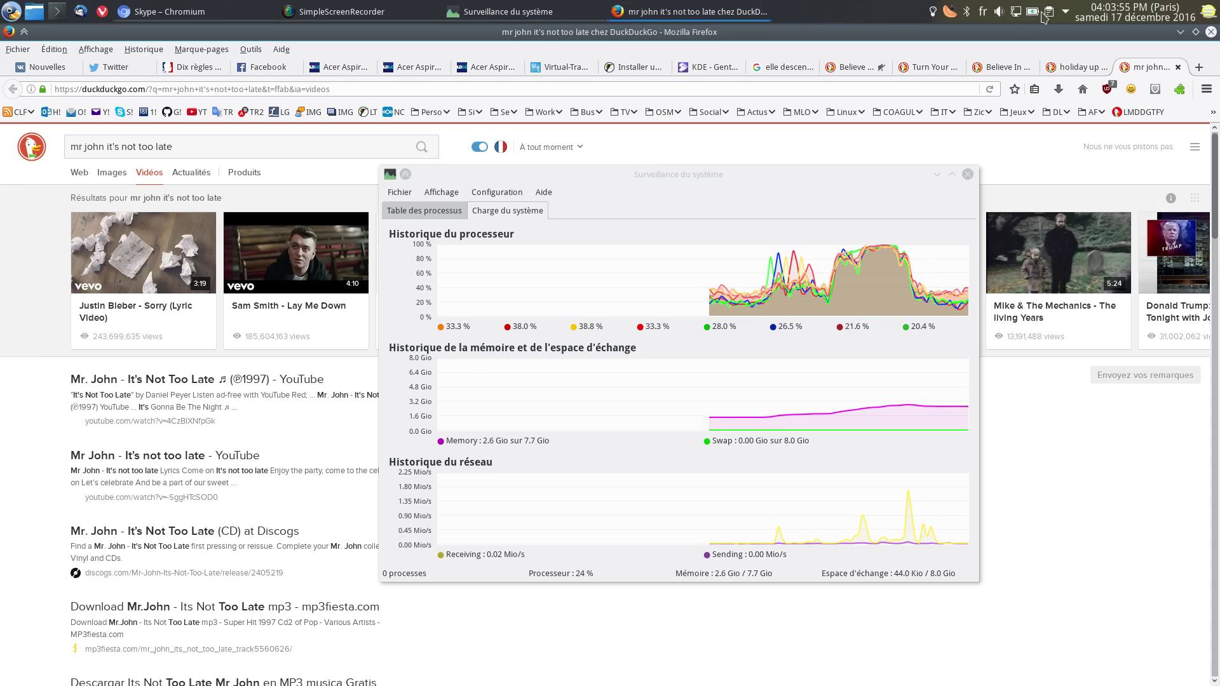
pyautogui.click(1211, 32)
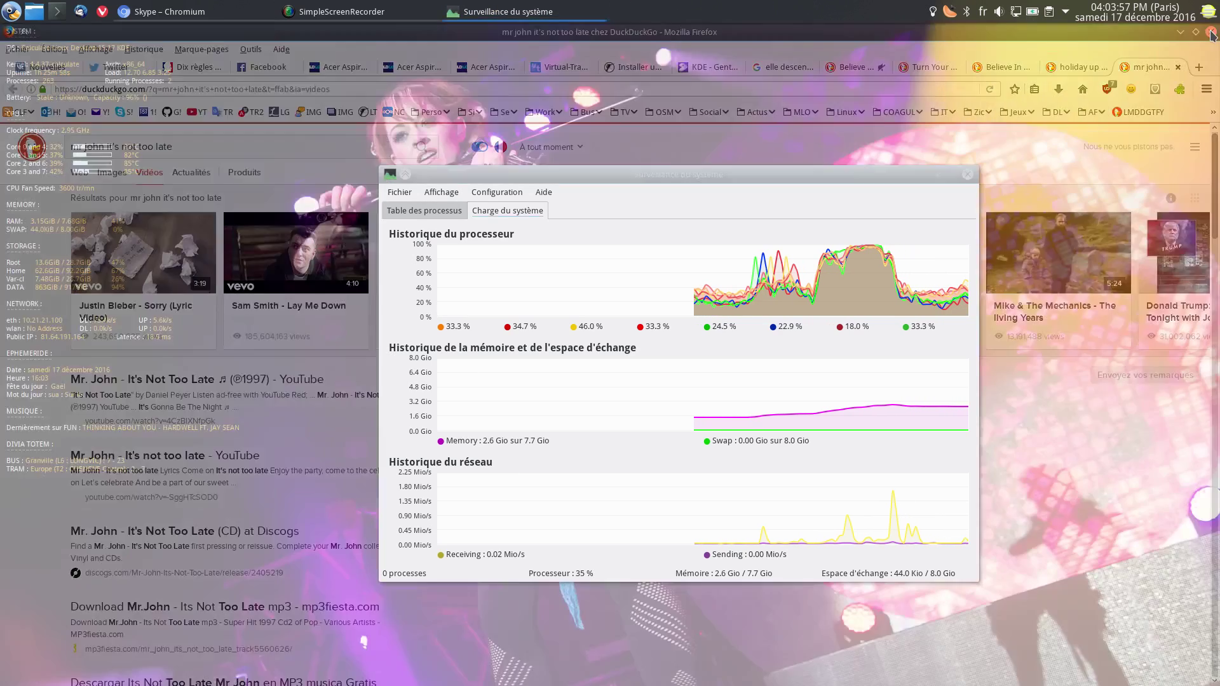
# Launch Vivaldi, compare its effect on the system load charts, and close the system monitor
pyautogui.click(493, 670)
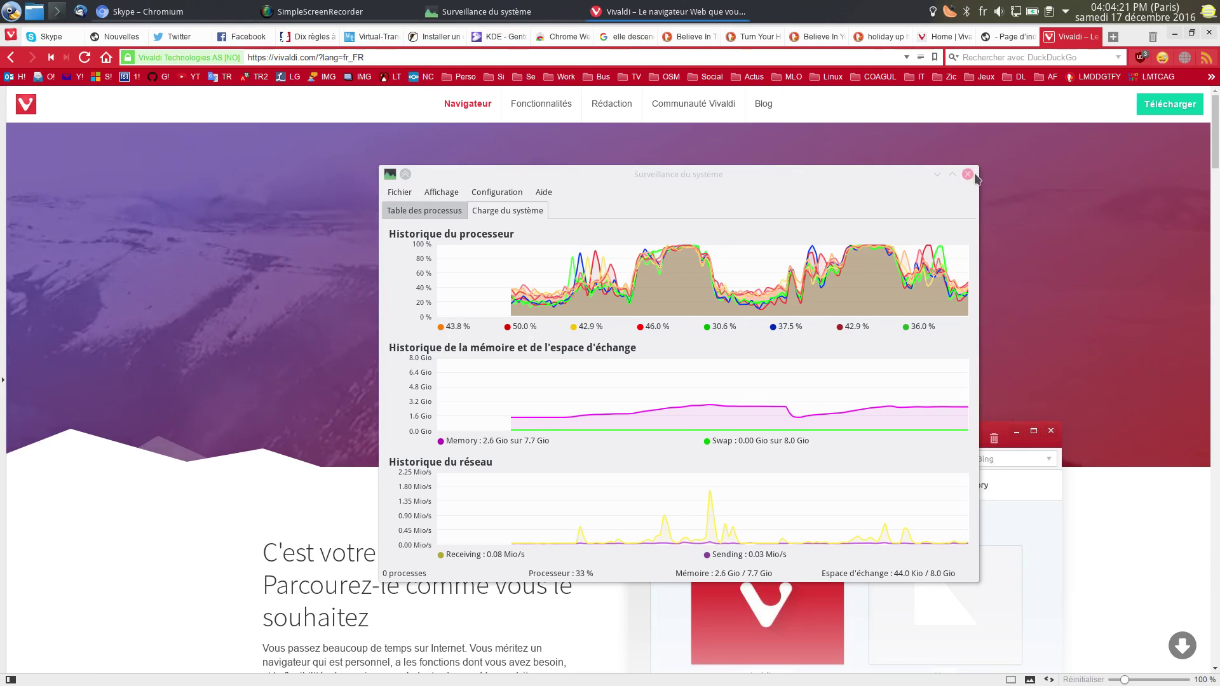
pyautogui.moveTo(975, 175); pyautogui.dragTo(982, 180)
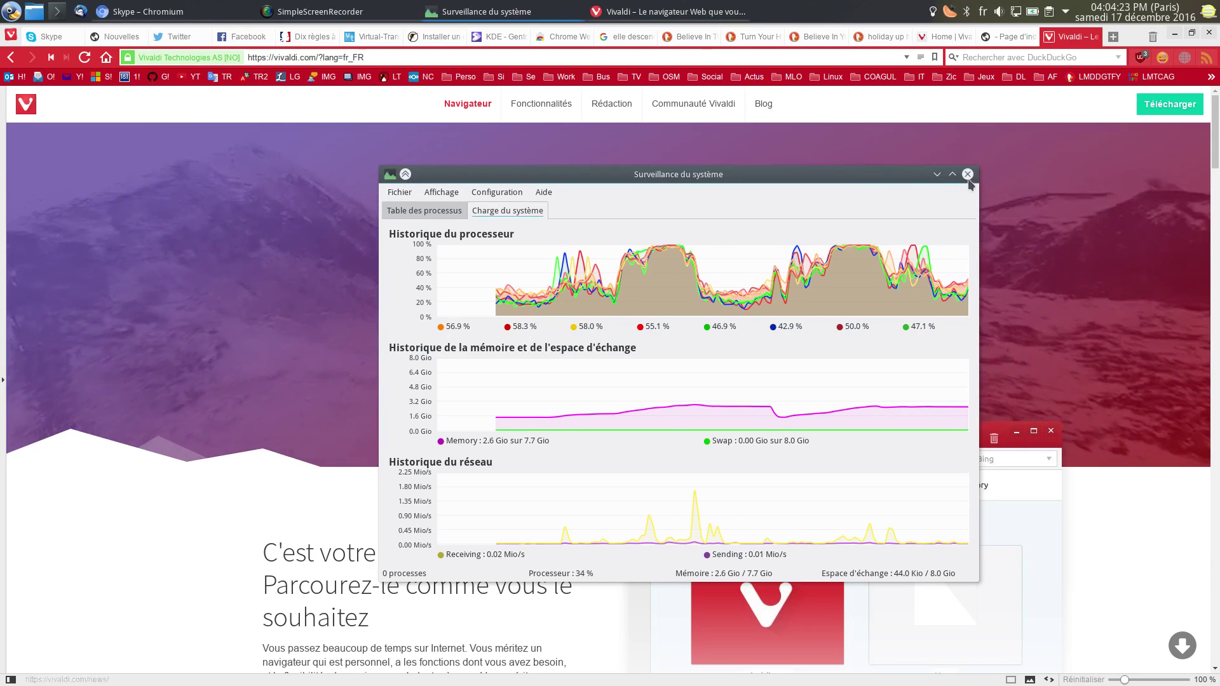
pyautogui.click(968, 174)
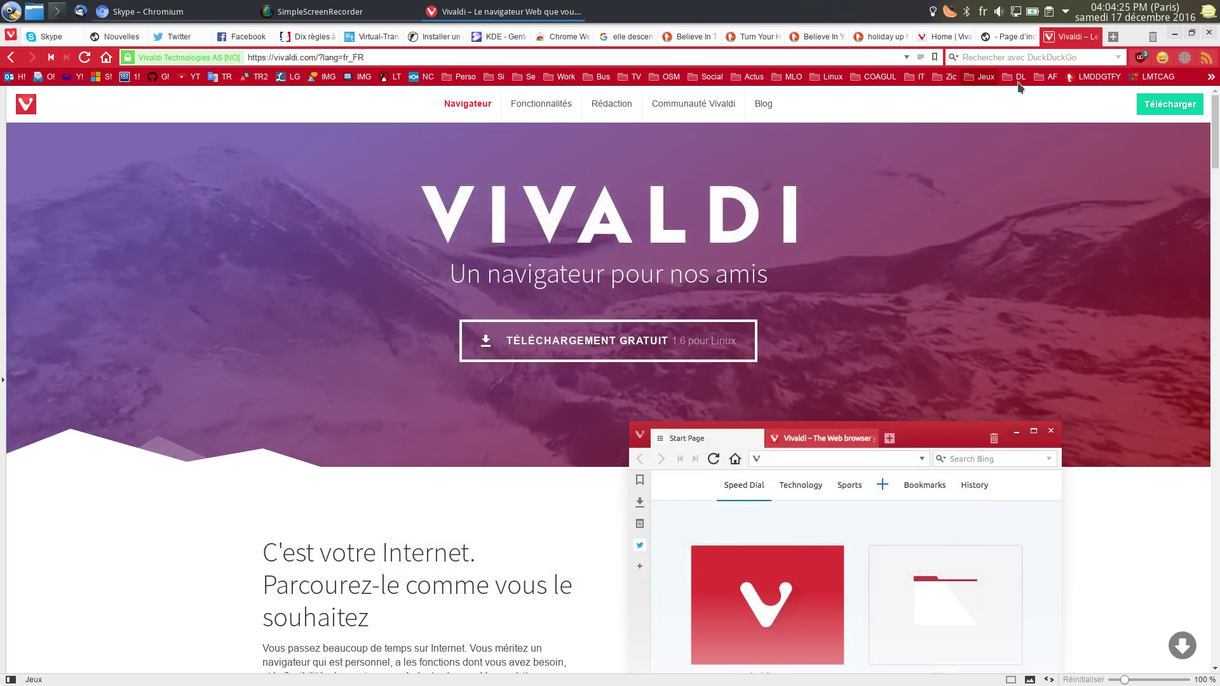
# Open Actualia66's YouTube video "Vivaldi 1.6 pour Linux, une bonne alternative pour surfer sur le web" in a new tab and view its comments
pyautogui.hotkey('ctrl', 't')
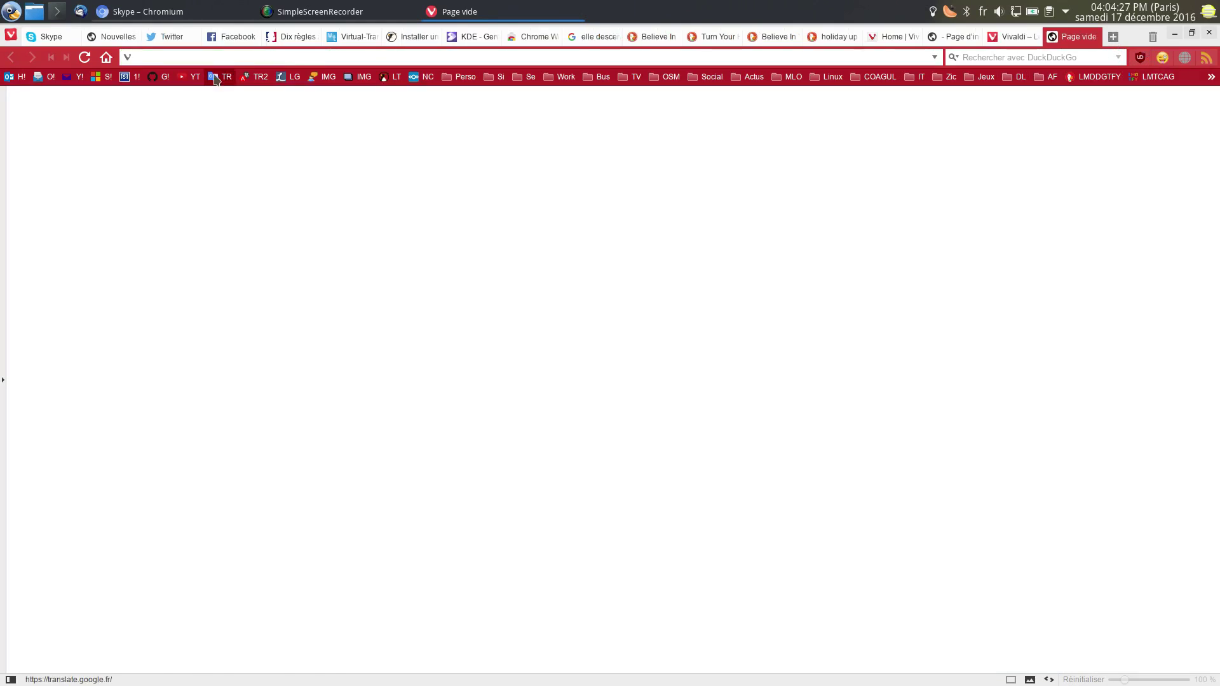
pyautogui.click(189, 77)
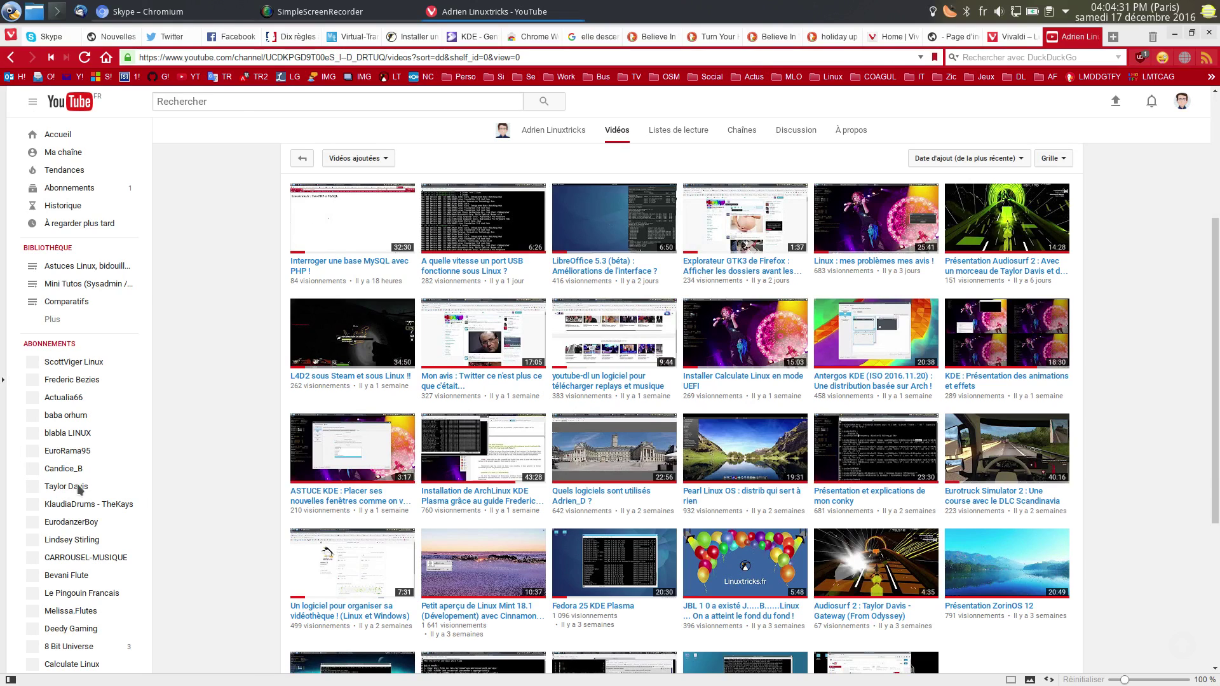
pyautogui.click(64, 397)
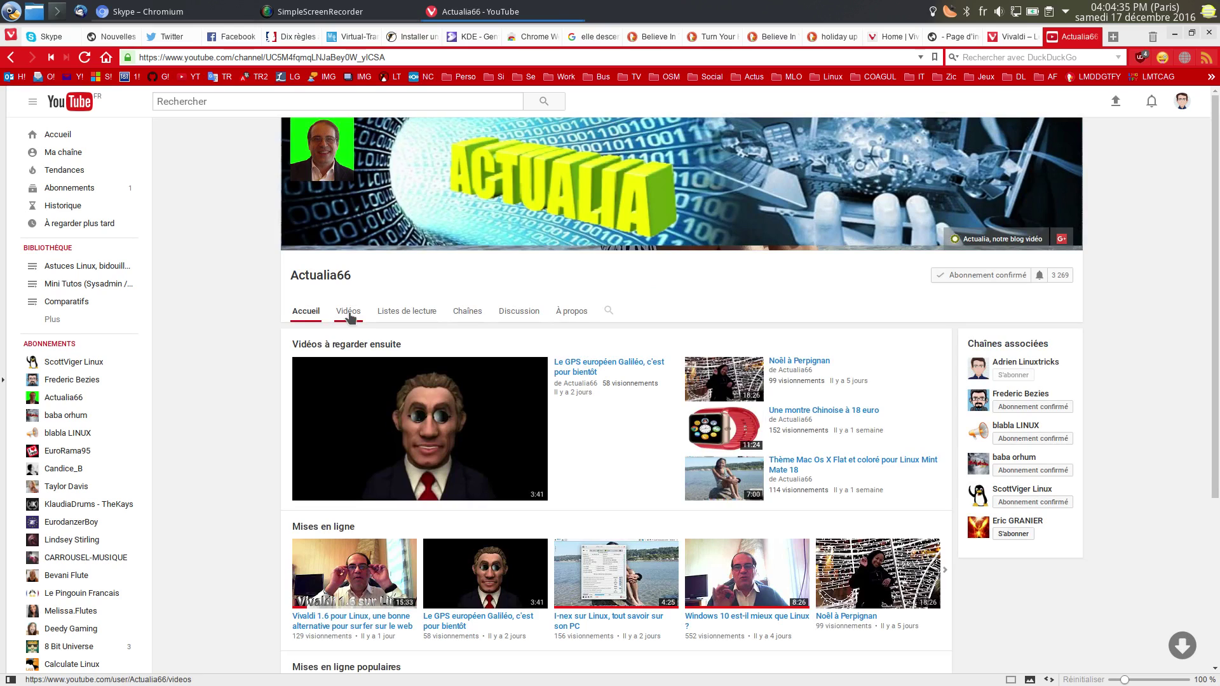
pyautogui.click(323, 626)
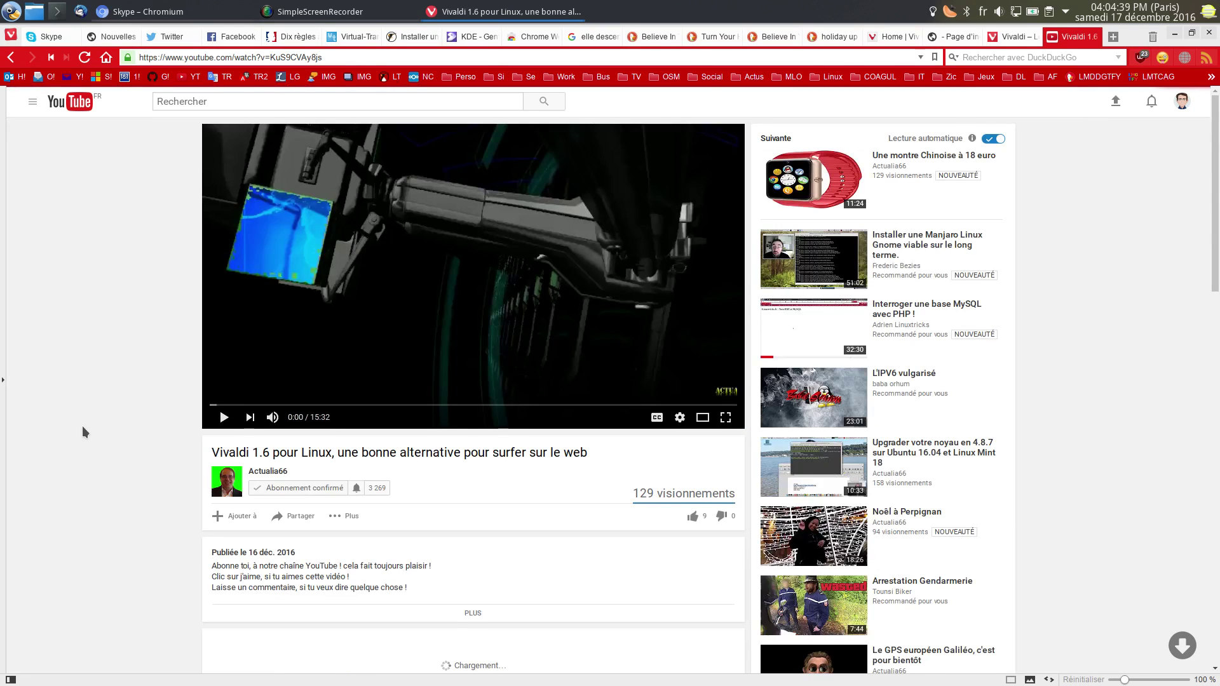
pyautogui.scroll(-4, 82, 426)
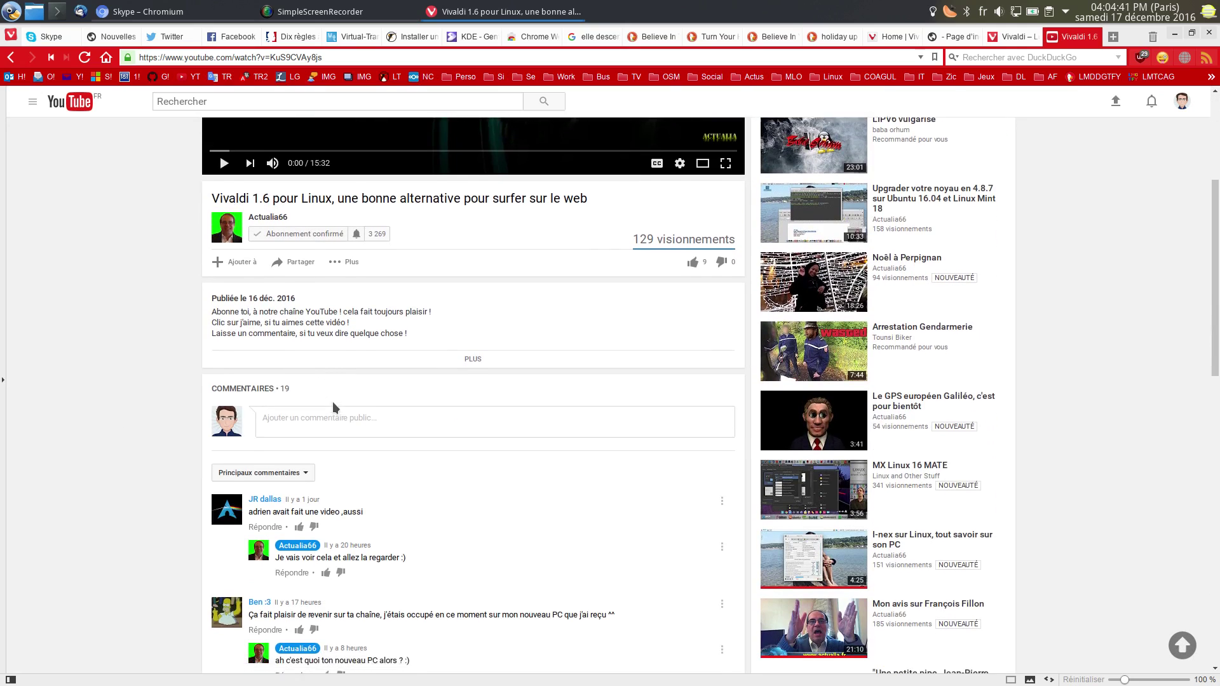
pyautogui.scroll(-2, 333, 402)
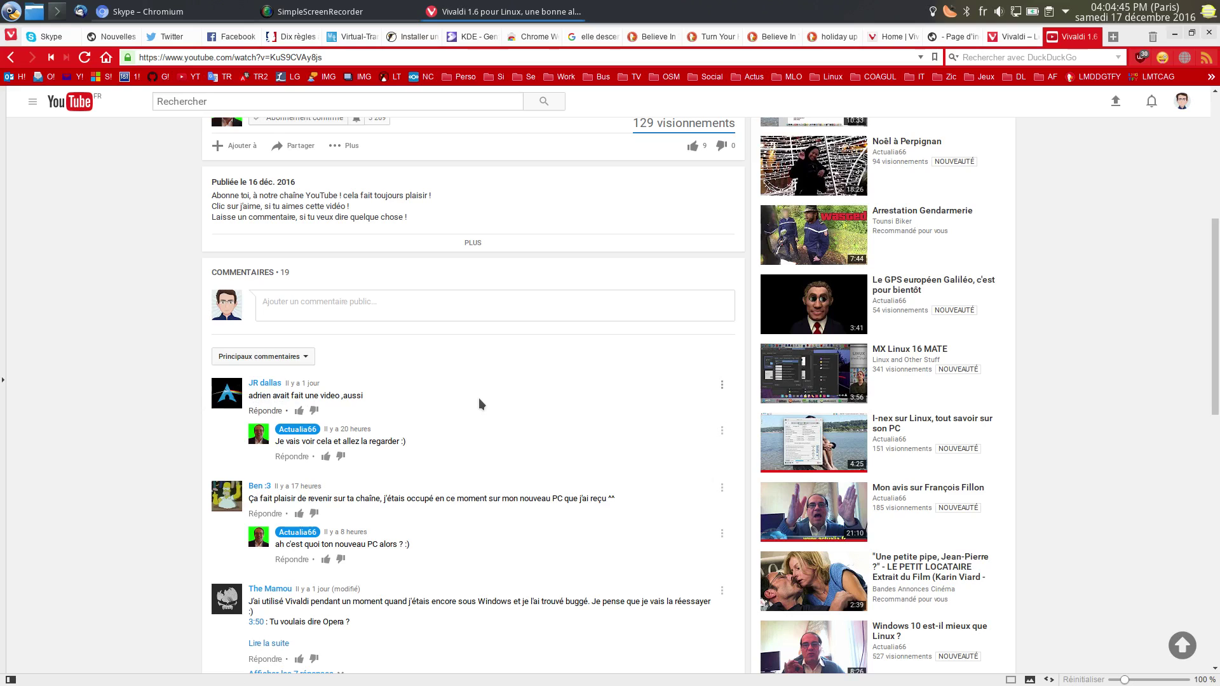
pyautogui.scroll(6, 159, 222)
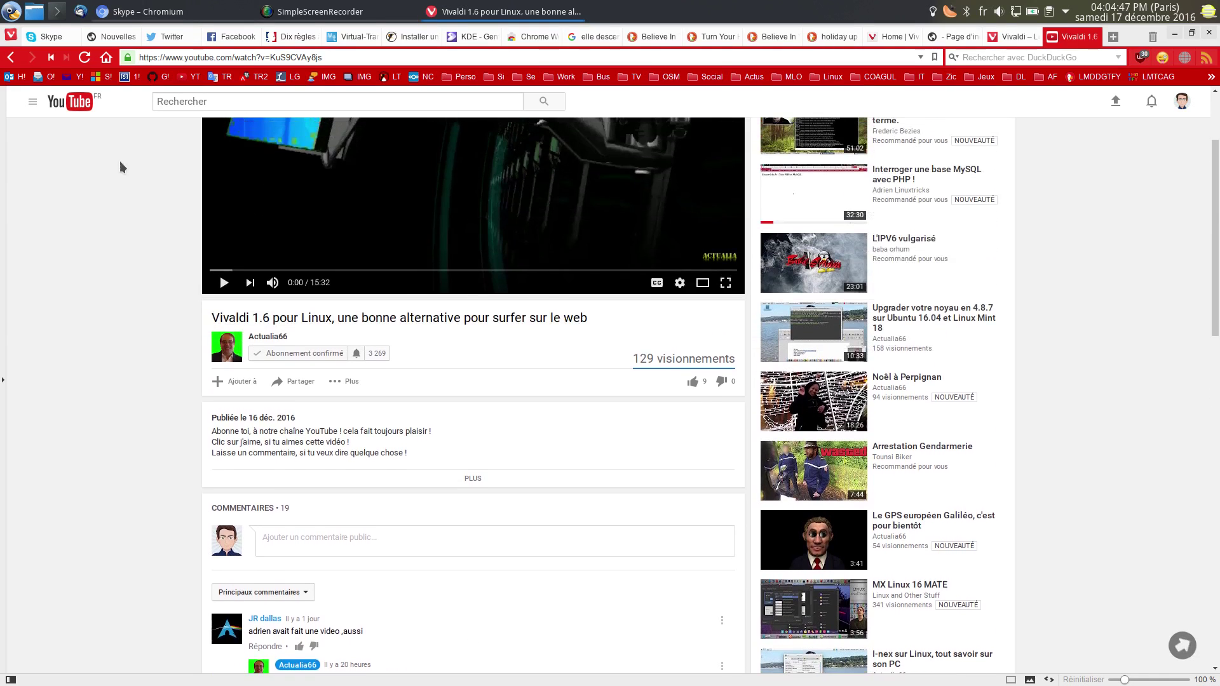
# View the Comparatifs playlist's video comparing HTML5, CSS3 and JS support in Firefox, Chrome, Opera, Vivaldi, Qupzilla and Epiphany, then close its tab
pyautogui.click(186, 78)
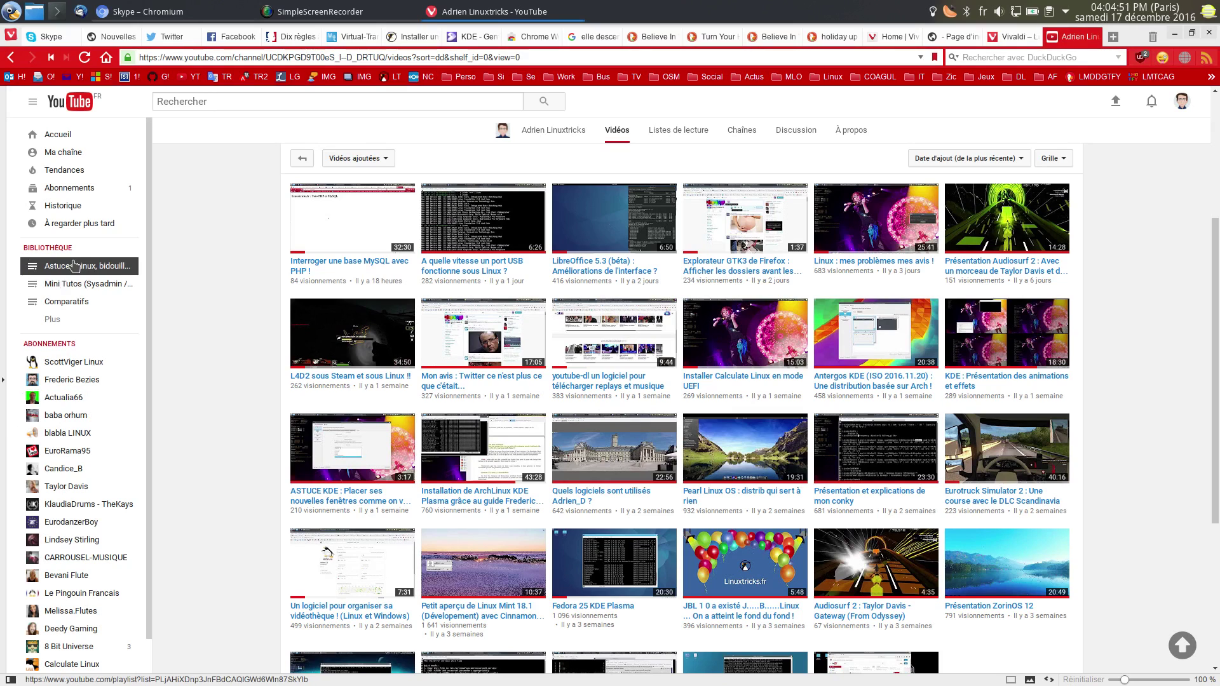
pyautogui.click(68, 303)
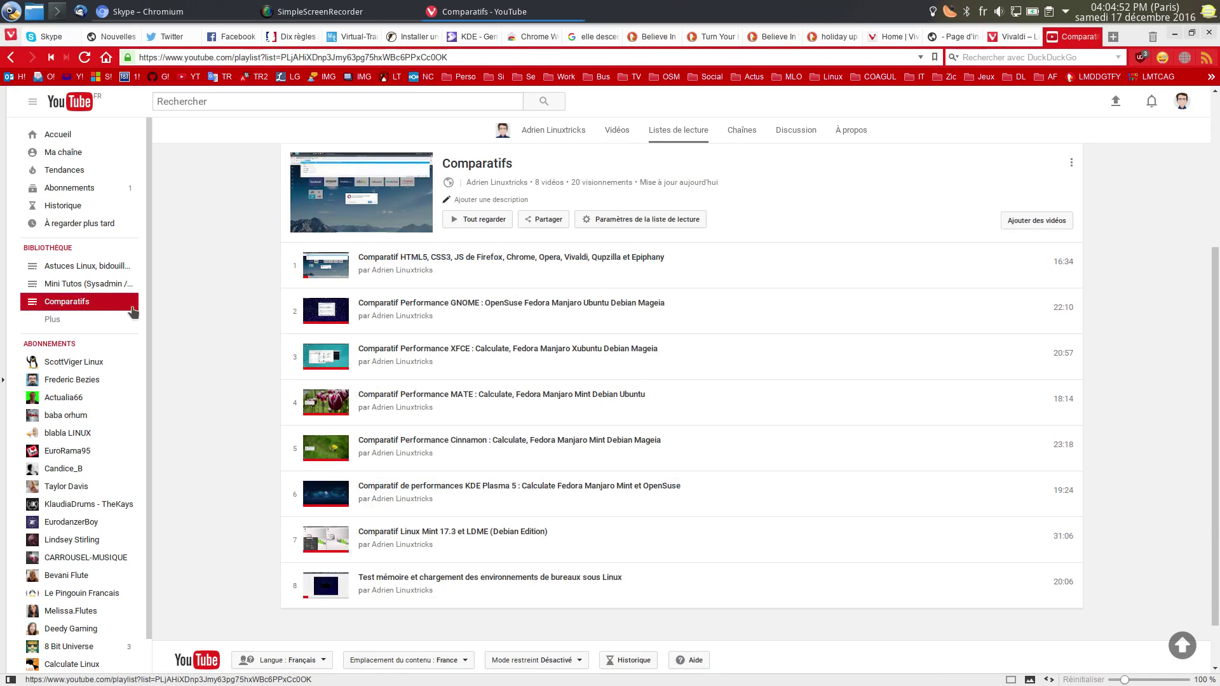
pyautogui.click(470, 259)
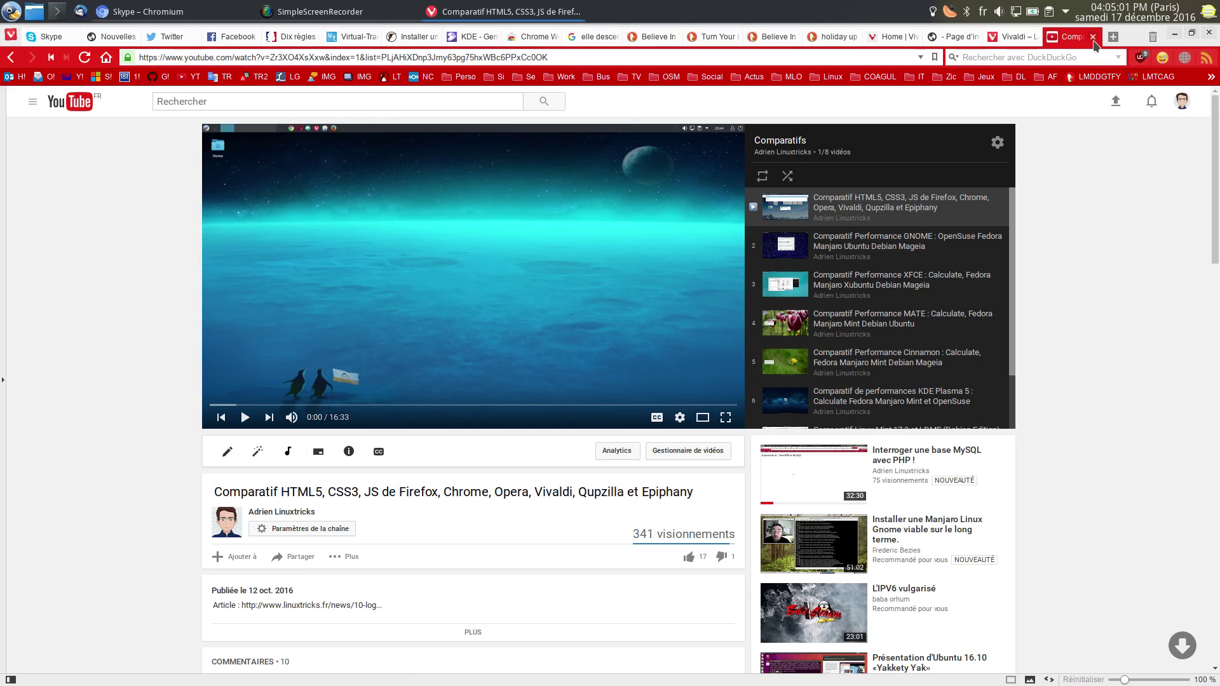
pyautogui.click(1093, 37)
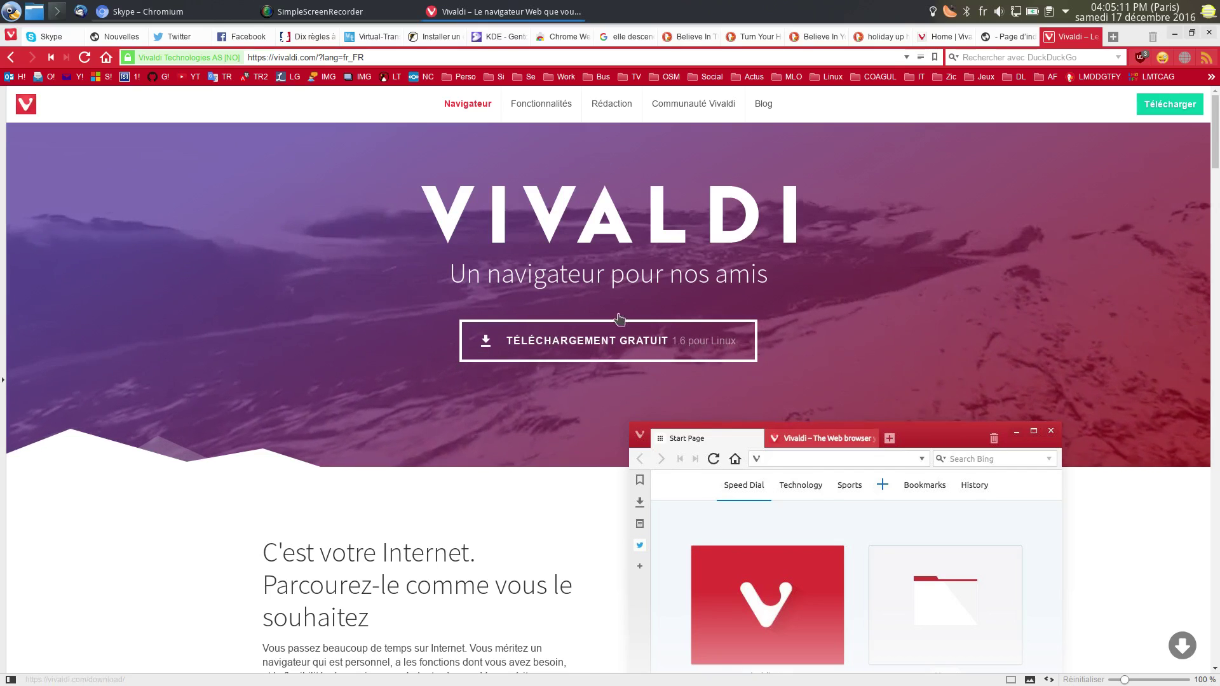
# Open Vivaldi's download page and examine the packages offered for Linux, Windows and Mac
pyautogui.scroll(-7, 616, 316)
pyautogui.scroll(6, 622, 306)
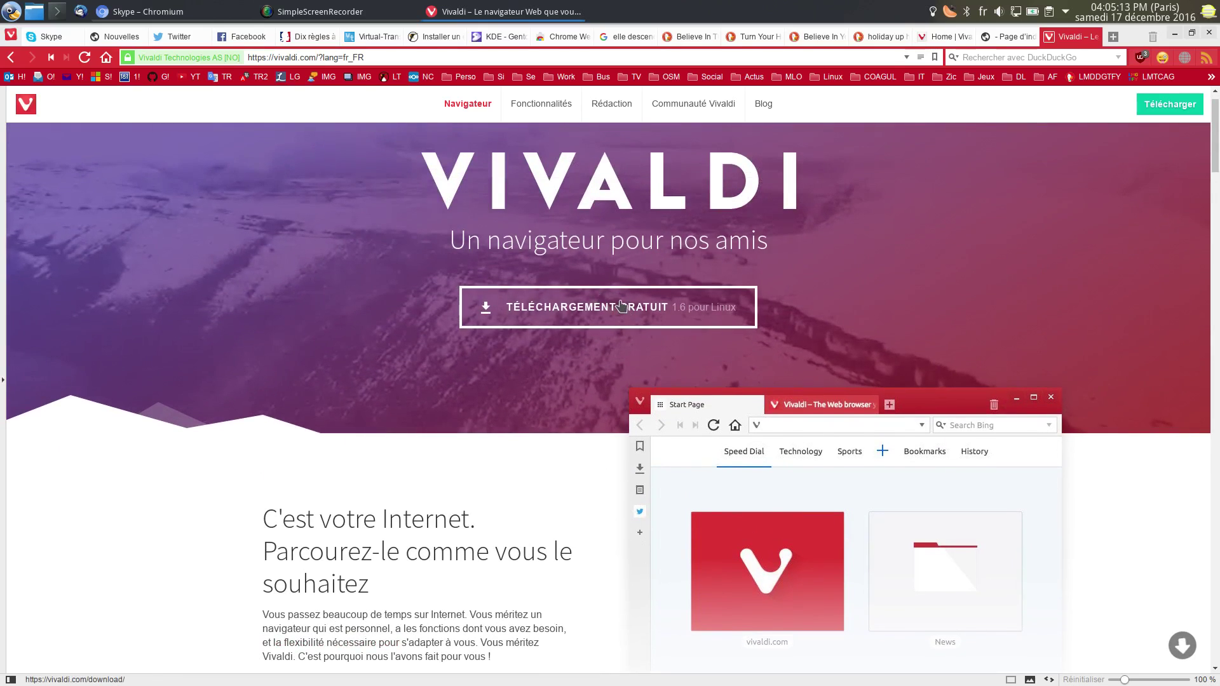
pyautogui.click(642, 318)
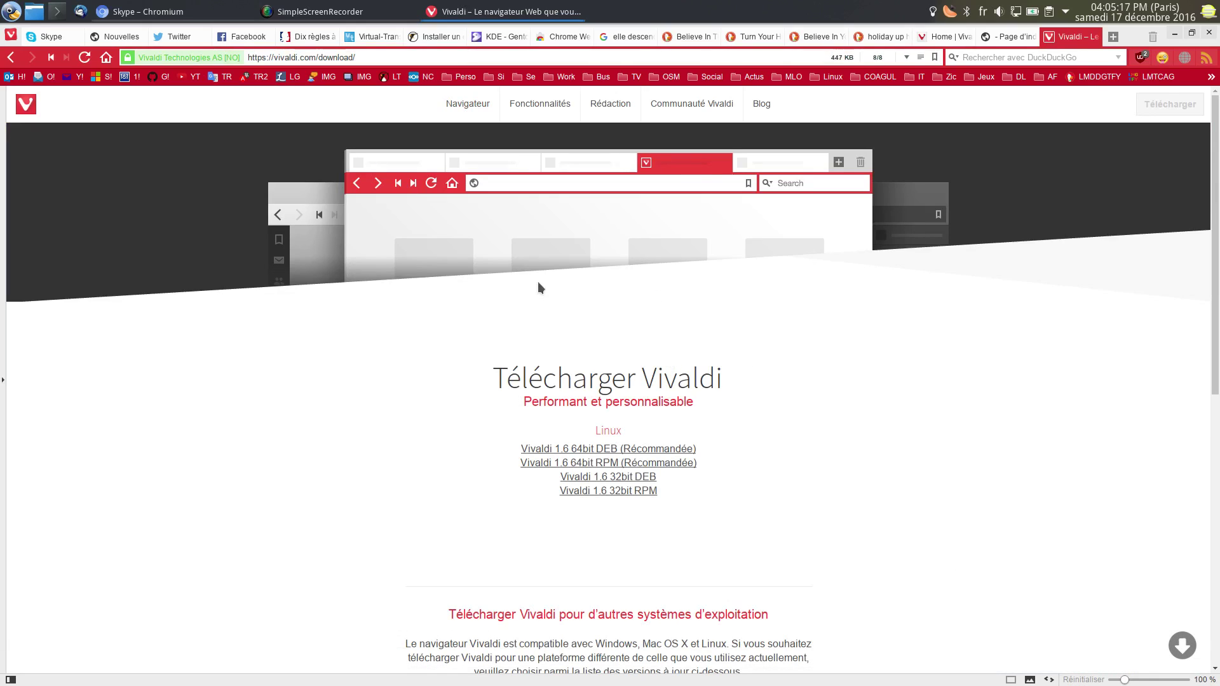
pyautogui.scroll(-2, 548, 417)
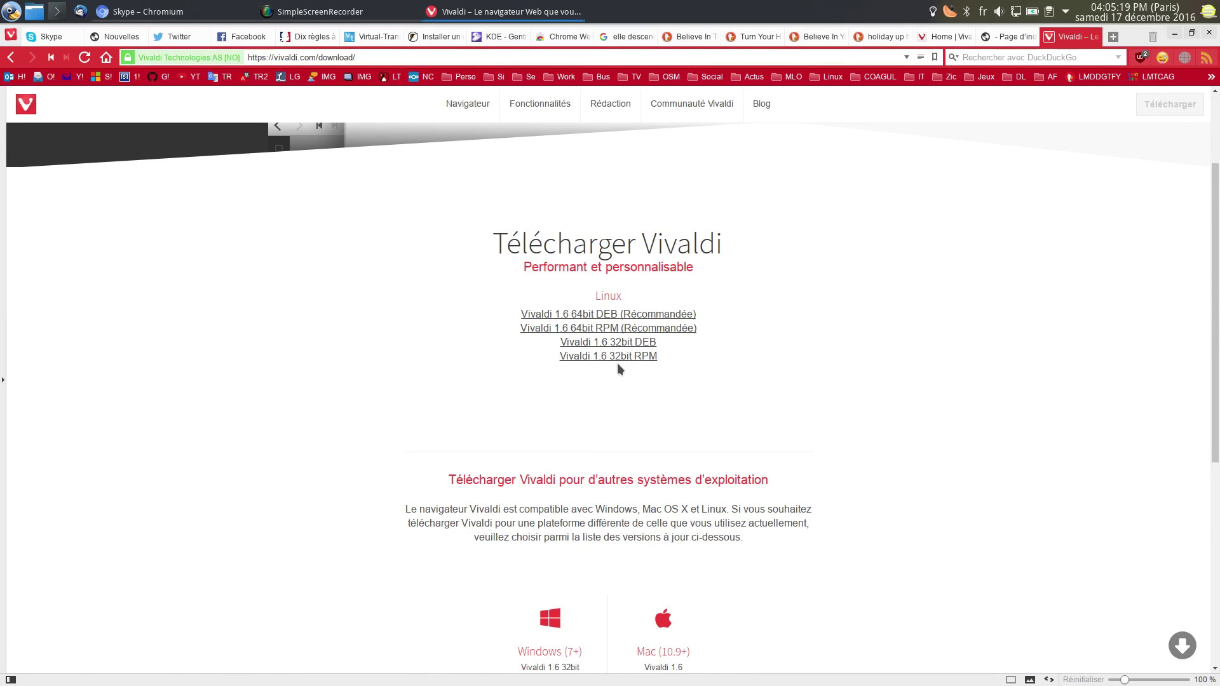
pyautogui.scroll(-3, 633, 397)
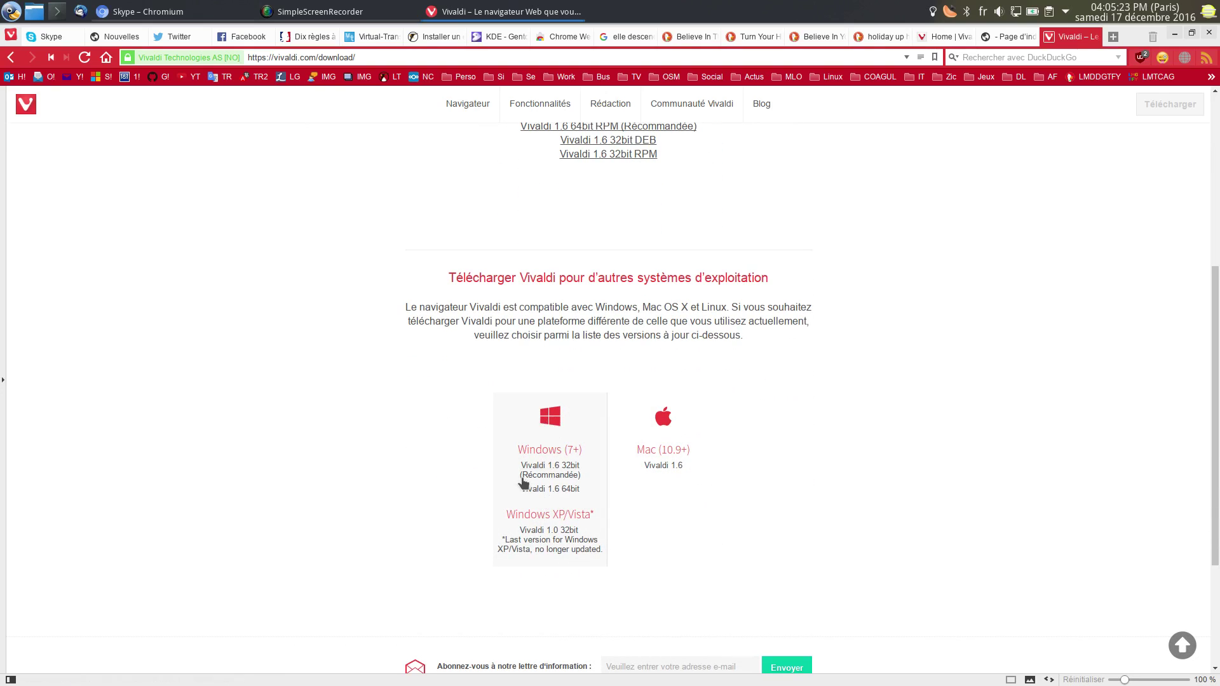
pyautogui.scroll(-1, 568, 473)
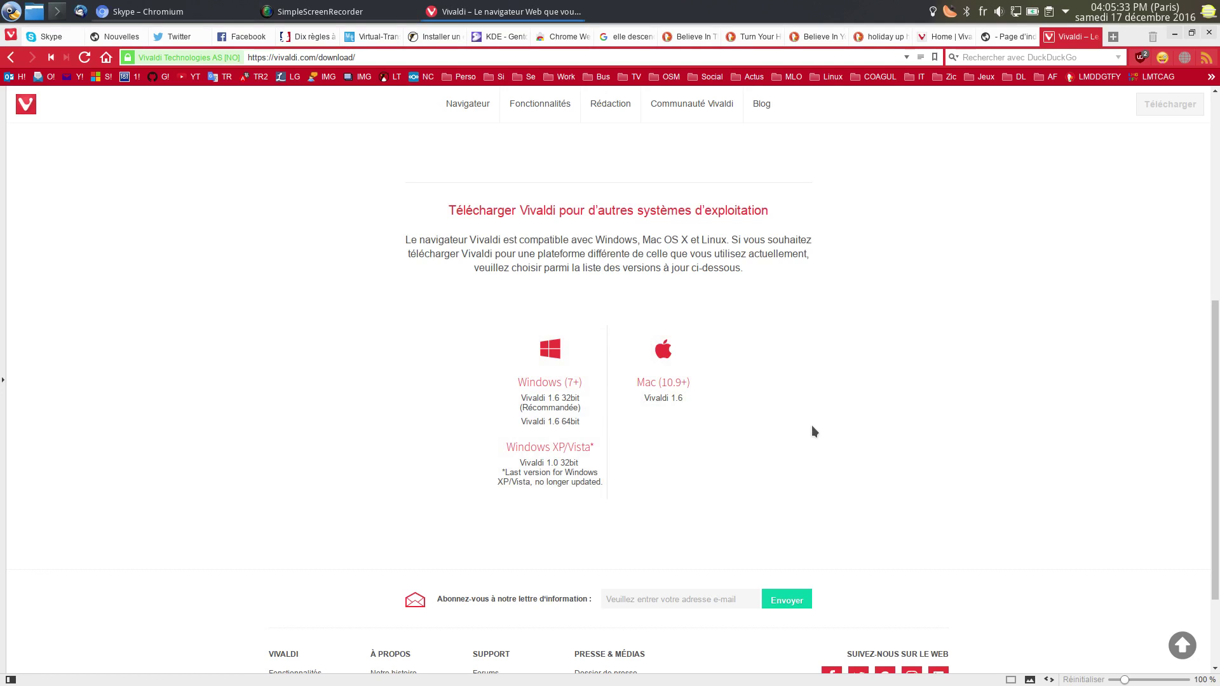
pyautogui.scroll(-2, 812, 432)
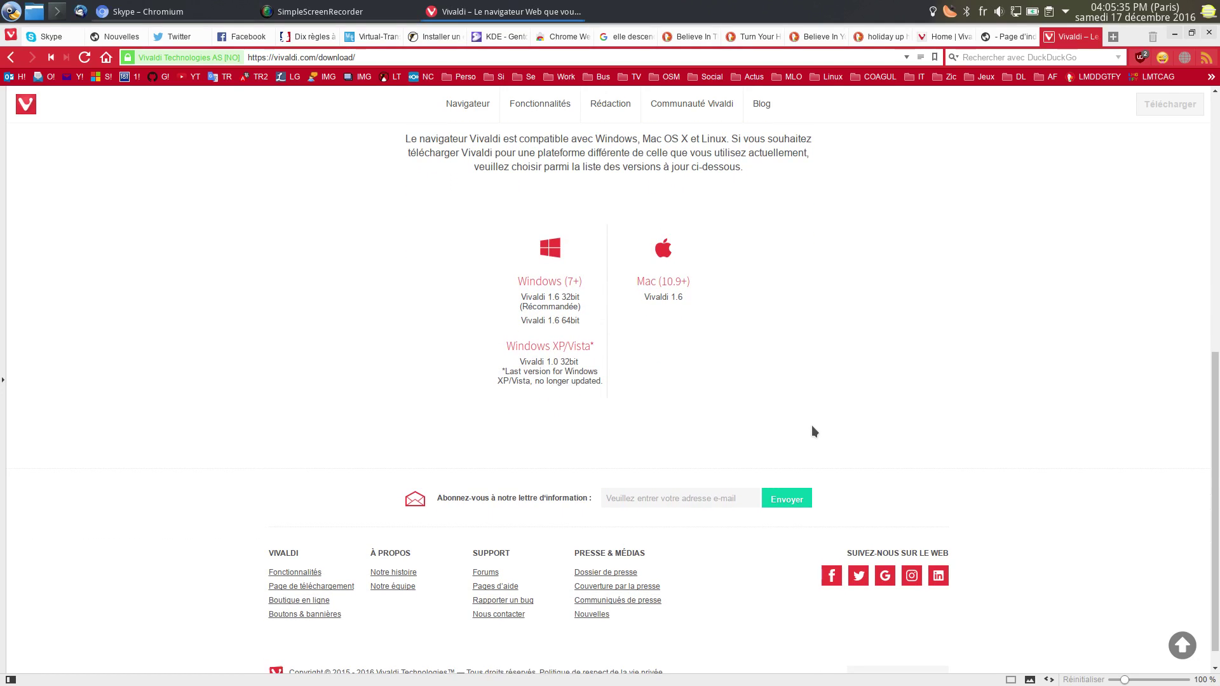
pyautogui.click(1181, 645)
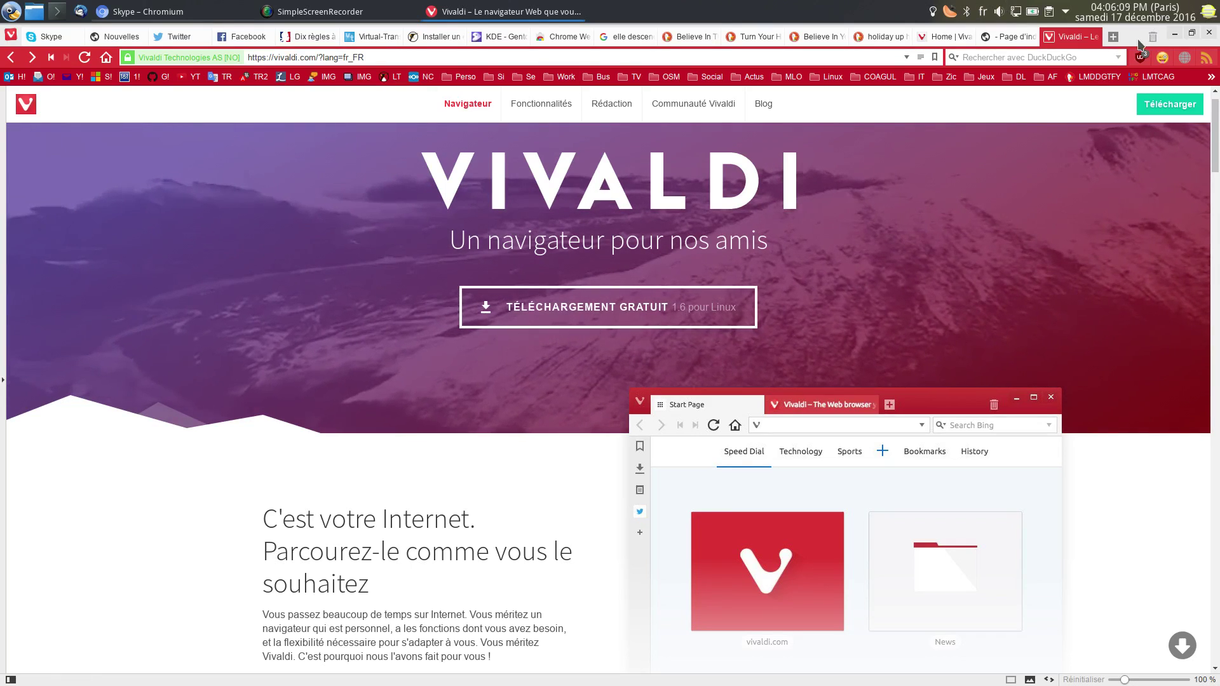
# Look up Vivaldi on Wikipedia from a new tab with the query "!w vivaldi"
pyautogui.hotkey('ctrl', 't')
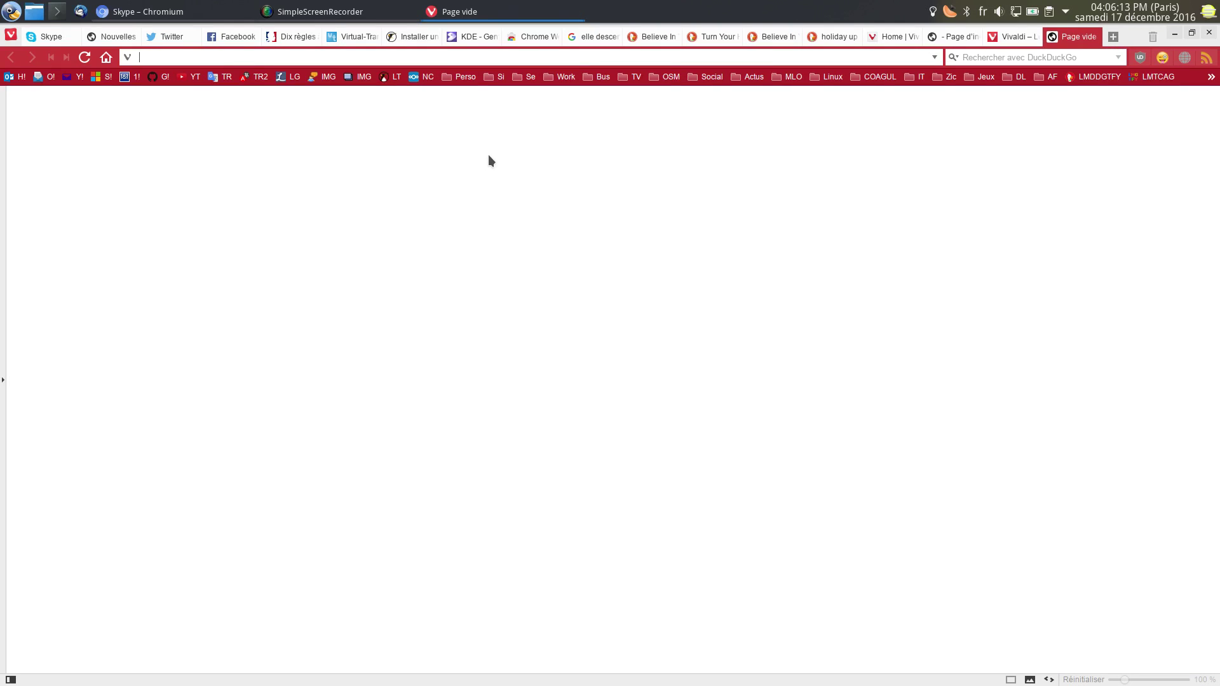
pyautogui.write('!w vivaldi')
pyautogui.press('Return')
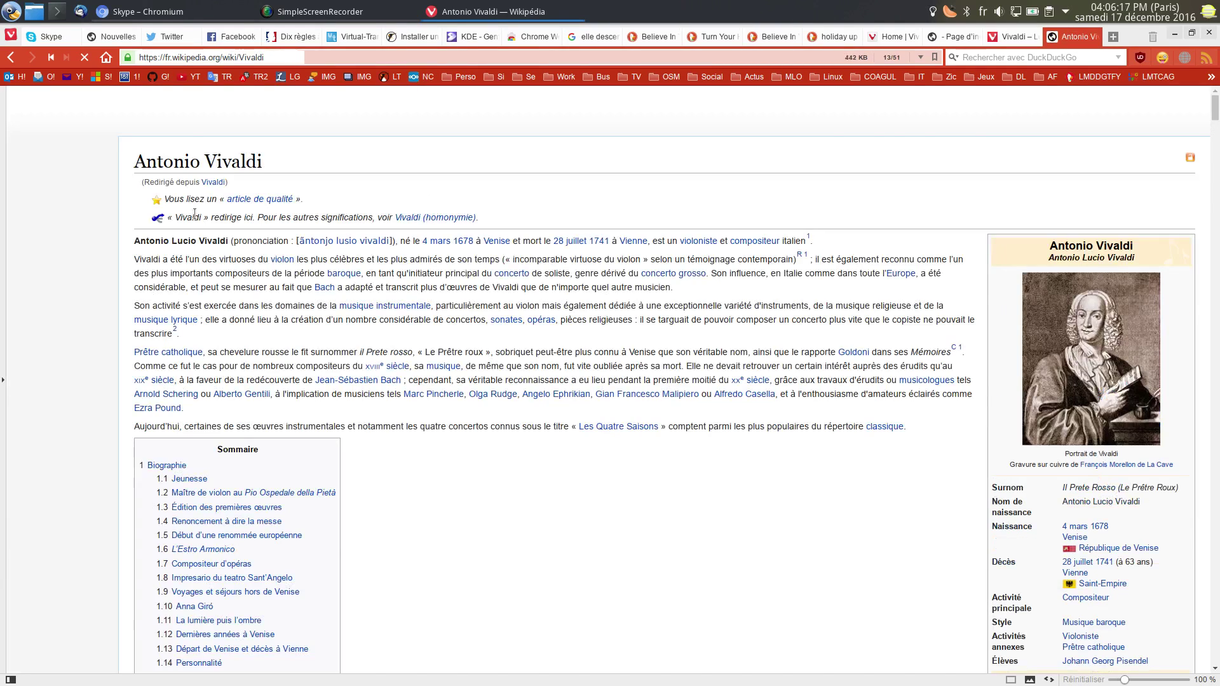
# Search Wikipedia for "navigateur vivaldi" and open the article "Vivaldi (navigateur web)"
pyautogui.click(1035, 125)
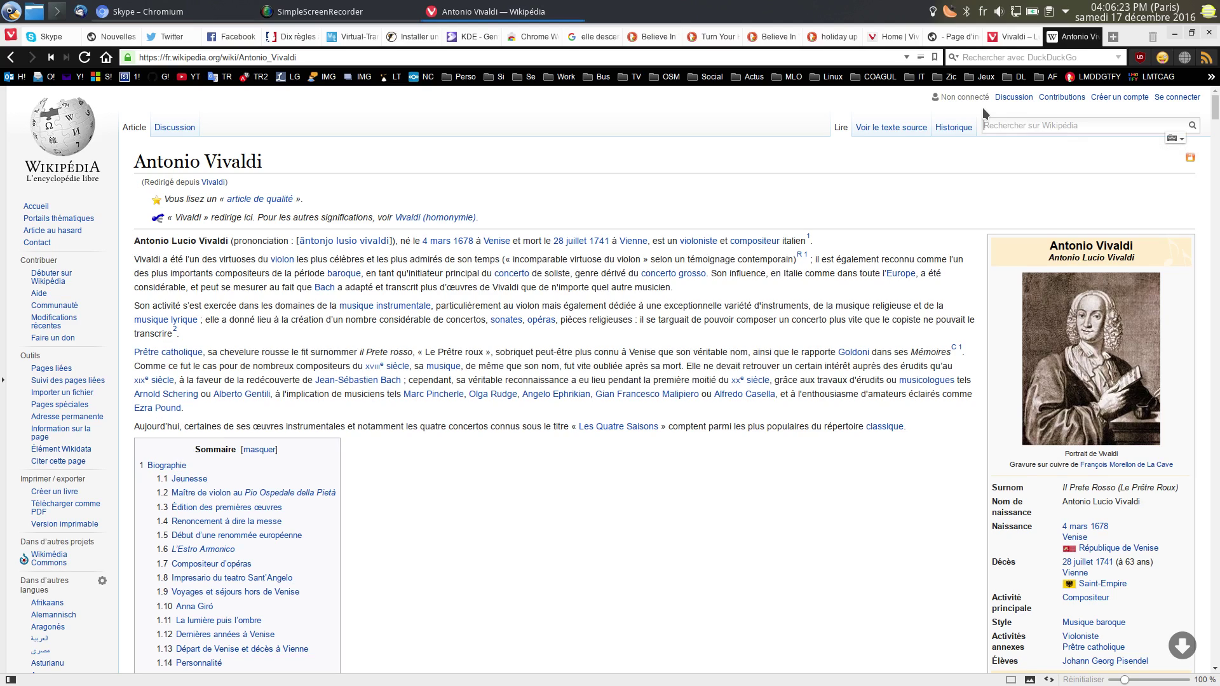
pyautogui.write('vivaldi')
pyautogui.write('navigat')
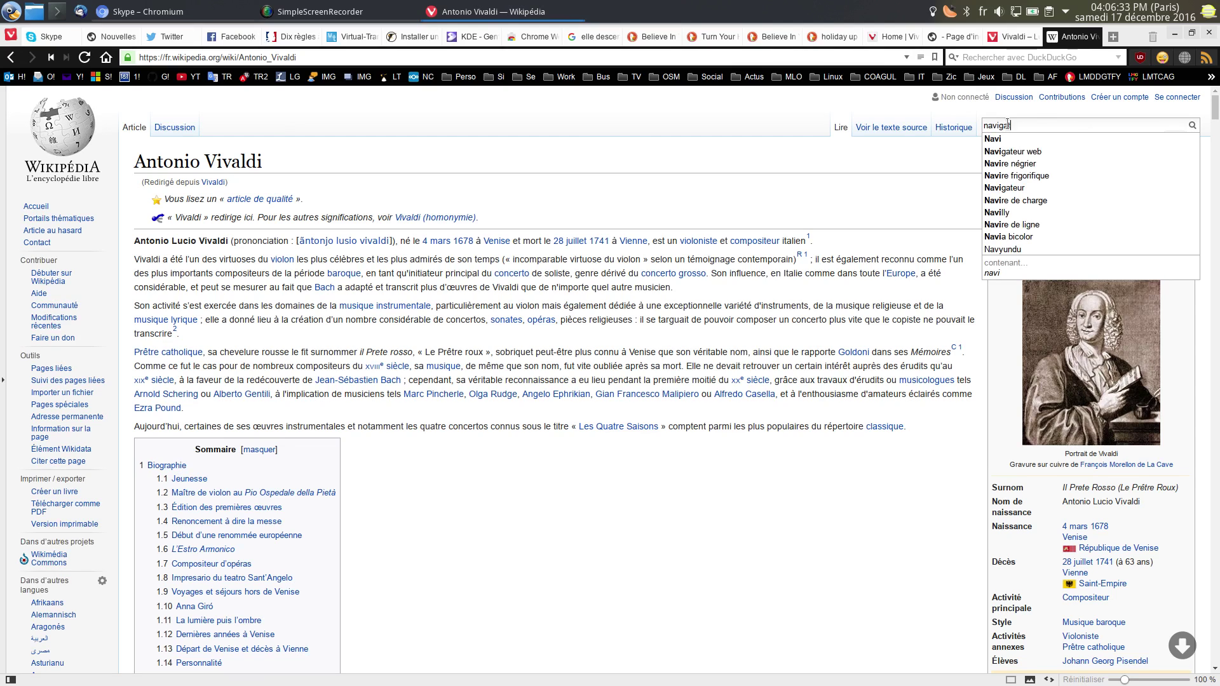
pyautogui.write('eur vivaldi')
pyautogui.press('Return')
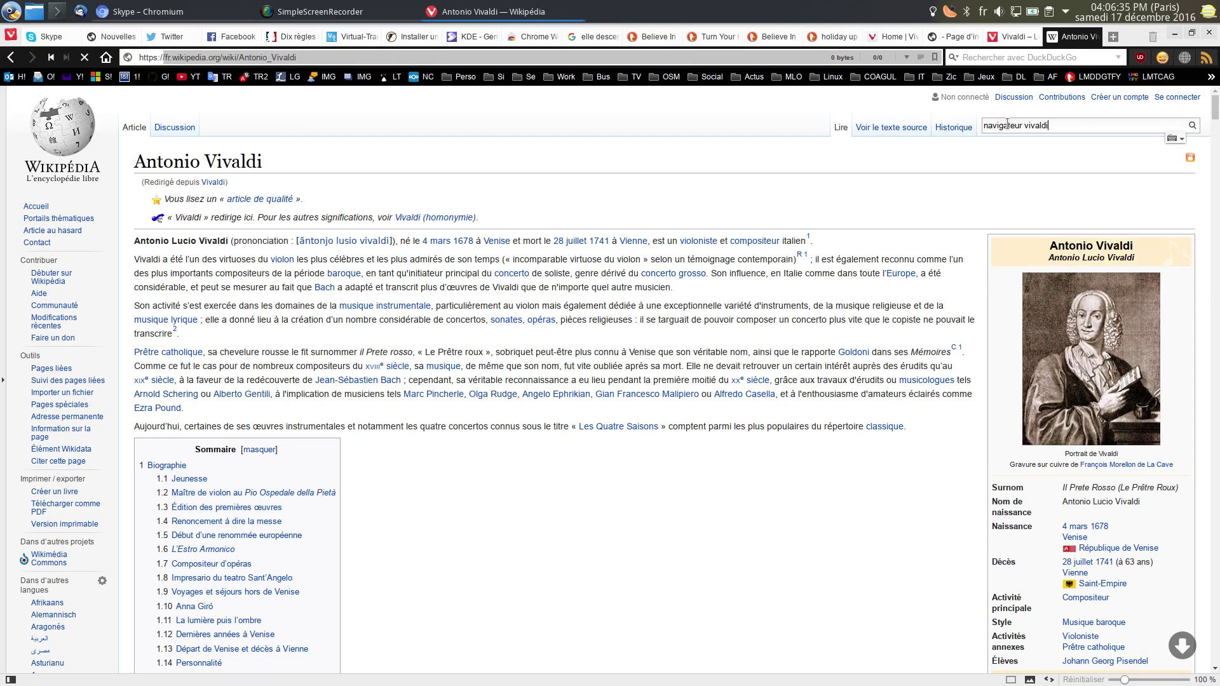
pyautogui.click(168, 335)
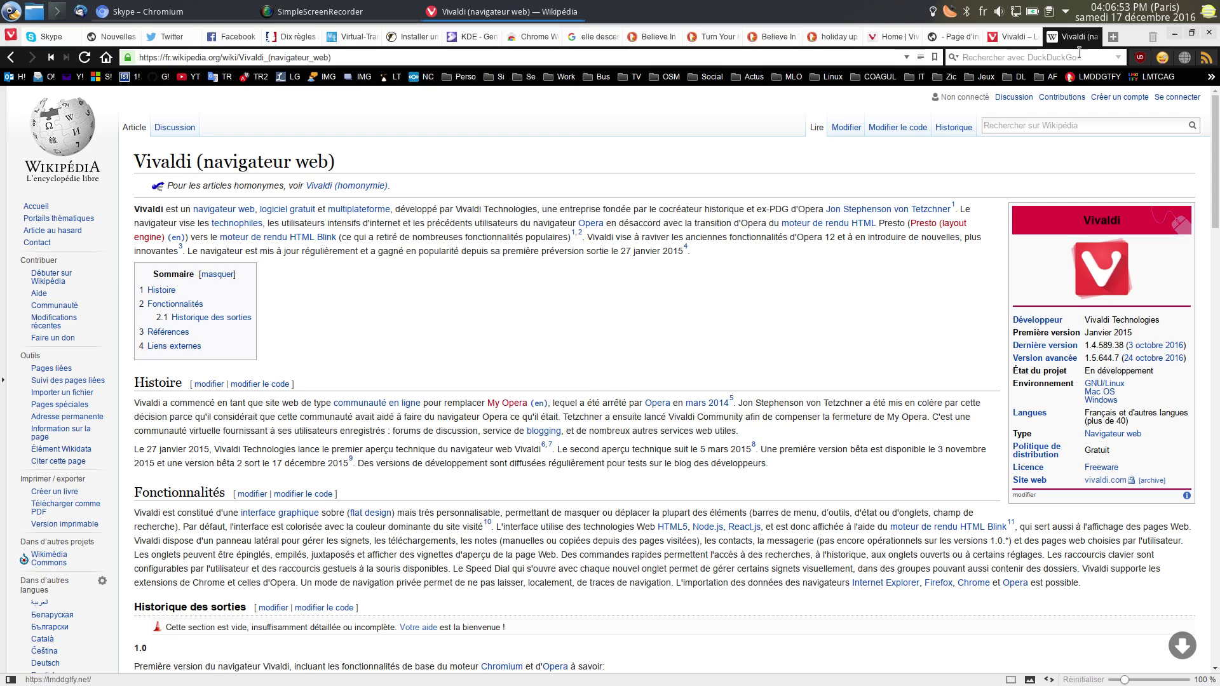
# Open a Konsole terminal, enlarge its text and query the package database with "eix vivaldi"
pyautogui.scroll(-3, 763, 399)
pyautogui.scroll(3, 763, 399)
pyautogui.click(57, 12)
pyautogui.hotkey('ctrl', '+')
pyautogui.hotkey('ctrl', '+')
pyautogui.hotkey('ctrl', '+')
pyautogui.hotkey('ctrl', '+')
pyautogui.hotkey('ctrl', '+')
pyautogui.hotkey('ctrl', '+')
pyautogui.hotkey('ctrl', '+')
pyautogui.hotkey('ctrl', '+')
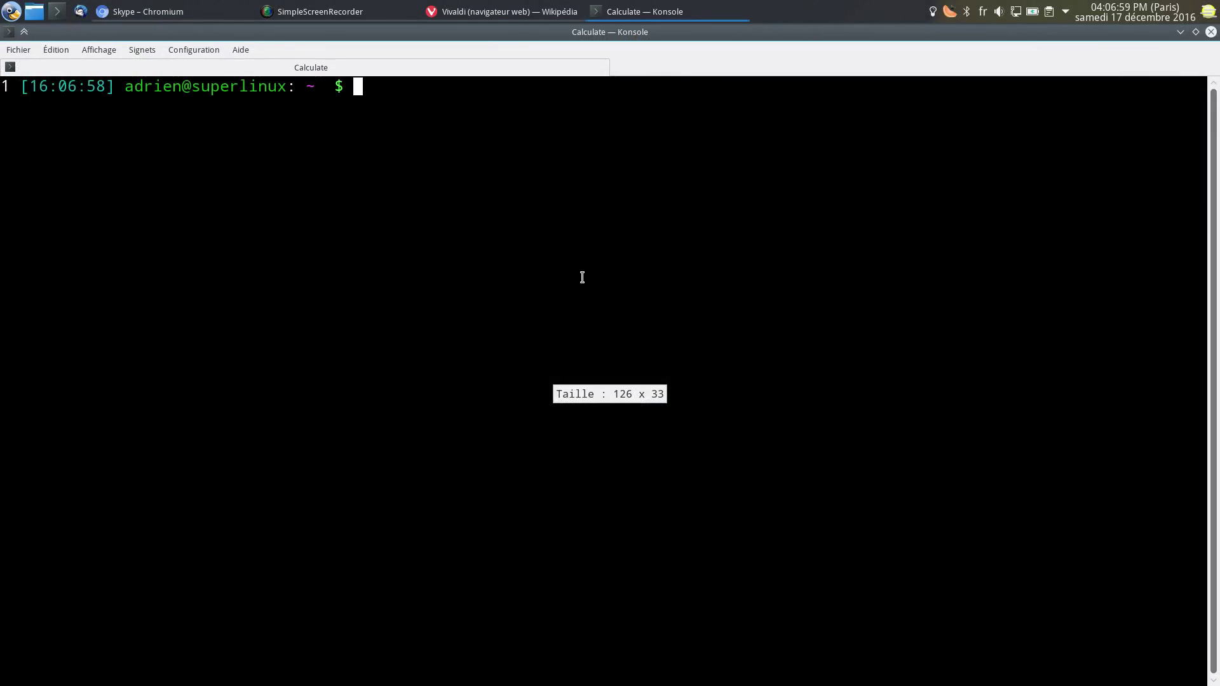
pyautogui.write('eix vivaldi')
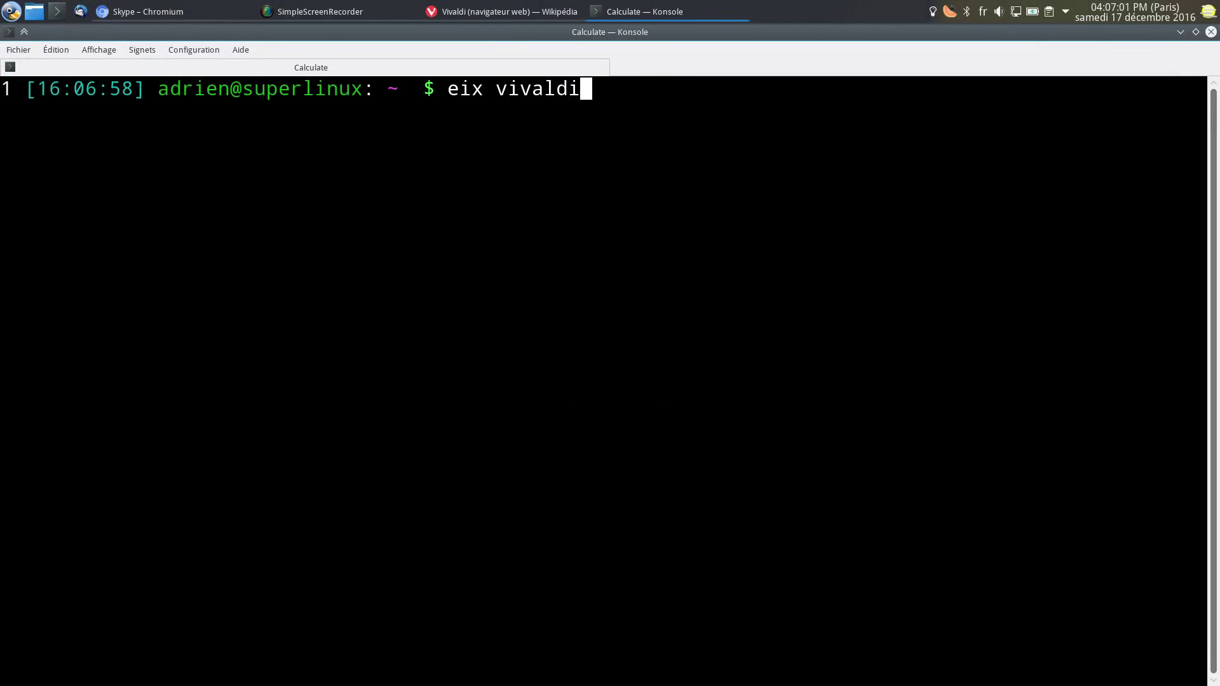
pyautogui.press('Return')
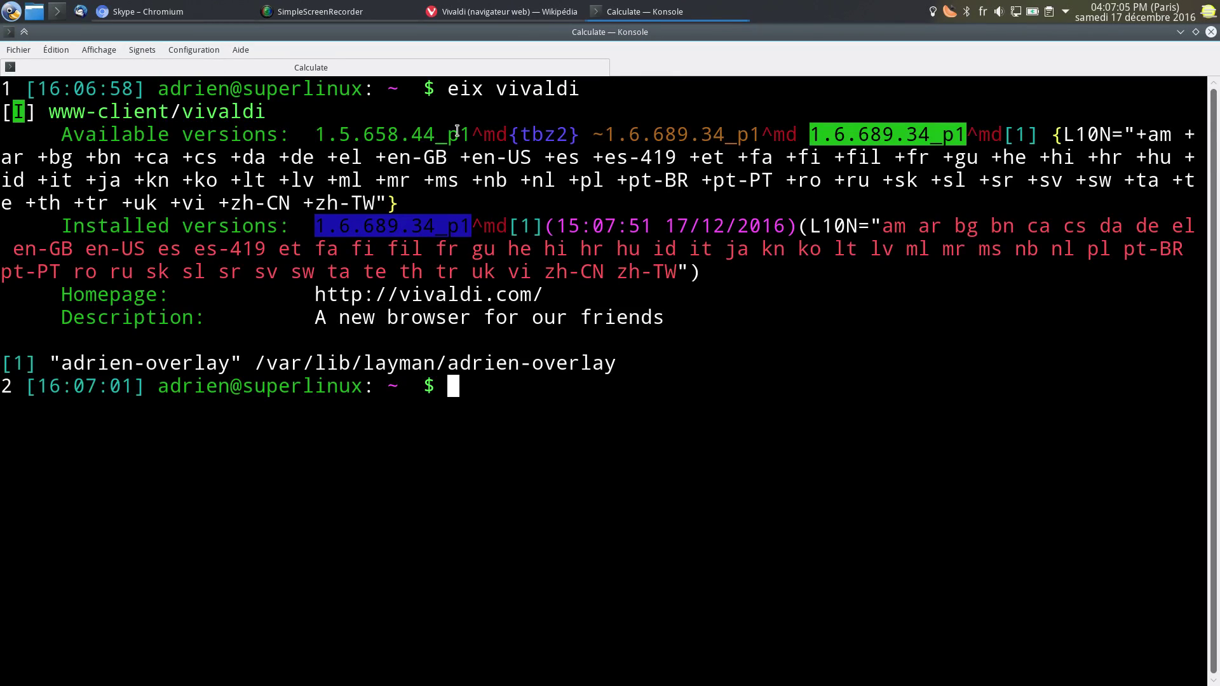
# Highlight the available version 1.5.658.44_p1 in the package listing, then close the terminal
pyautogui.moveTo(331, 129); pyautogui.dragTo(460, 138)
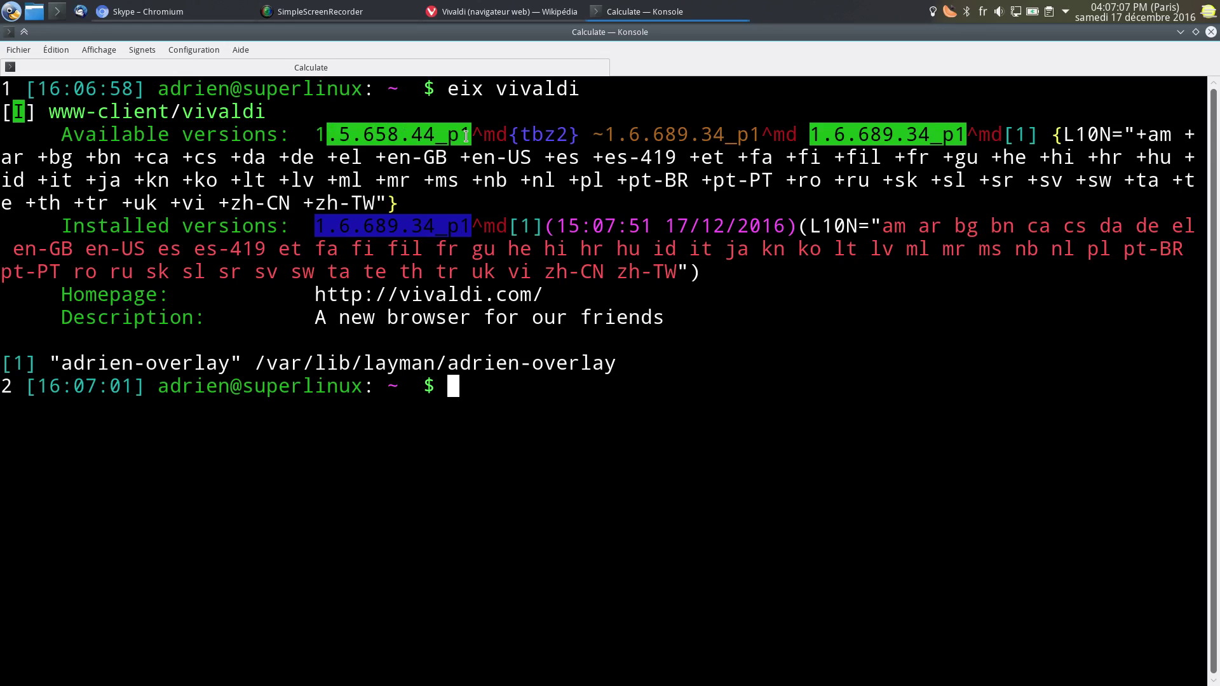
pyautogui.click(881, 134)
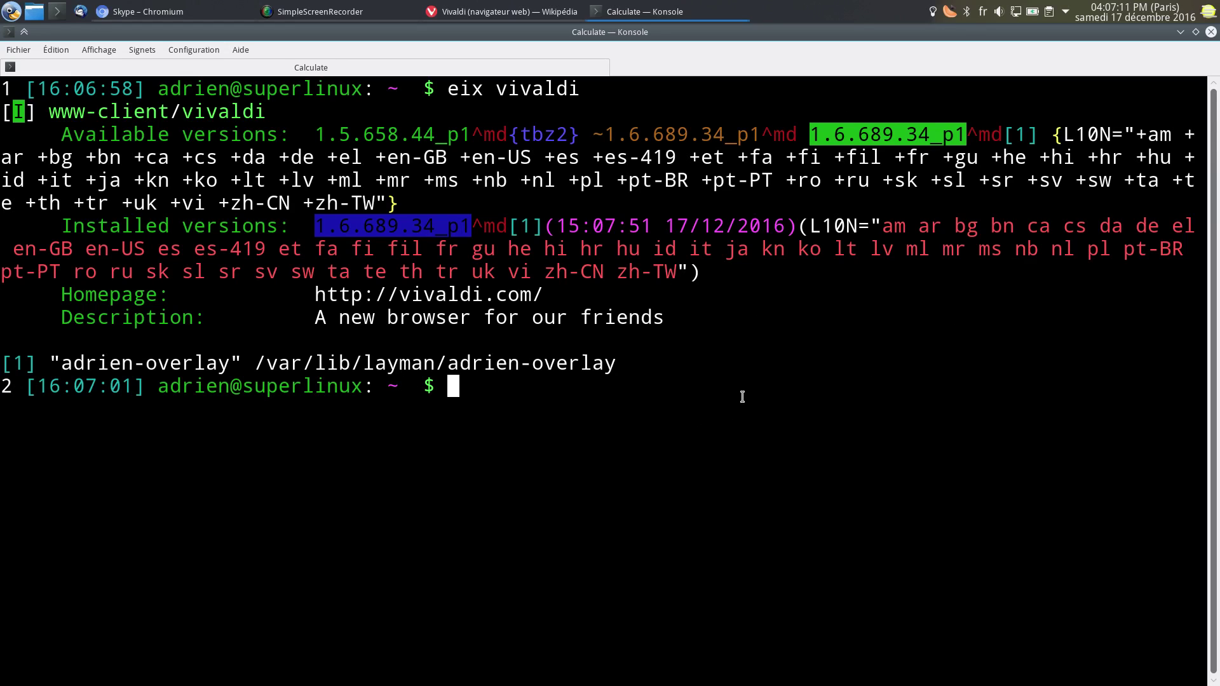
pyautogui.click(1211, 32)
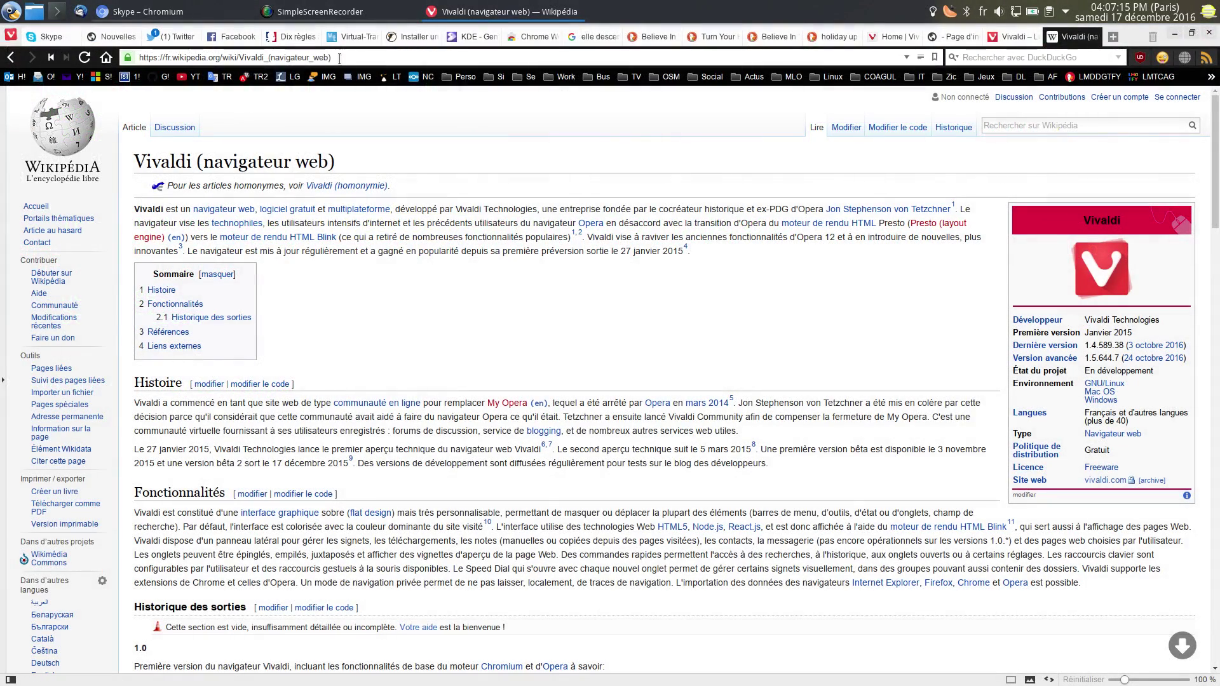
# Go to pkgs.org, search for "vivaldi" and look through the packages listed per Linux distribution
pyautogui.click(340, 58)
pyautogui.write('pkgs.org')
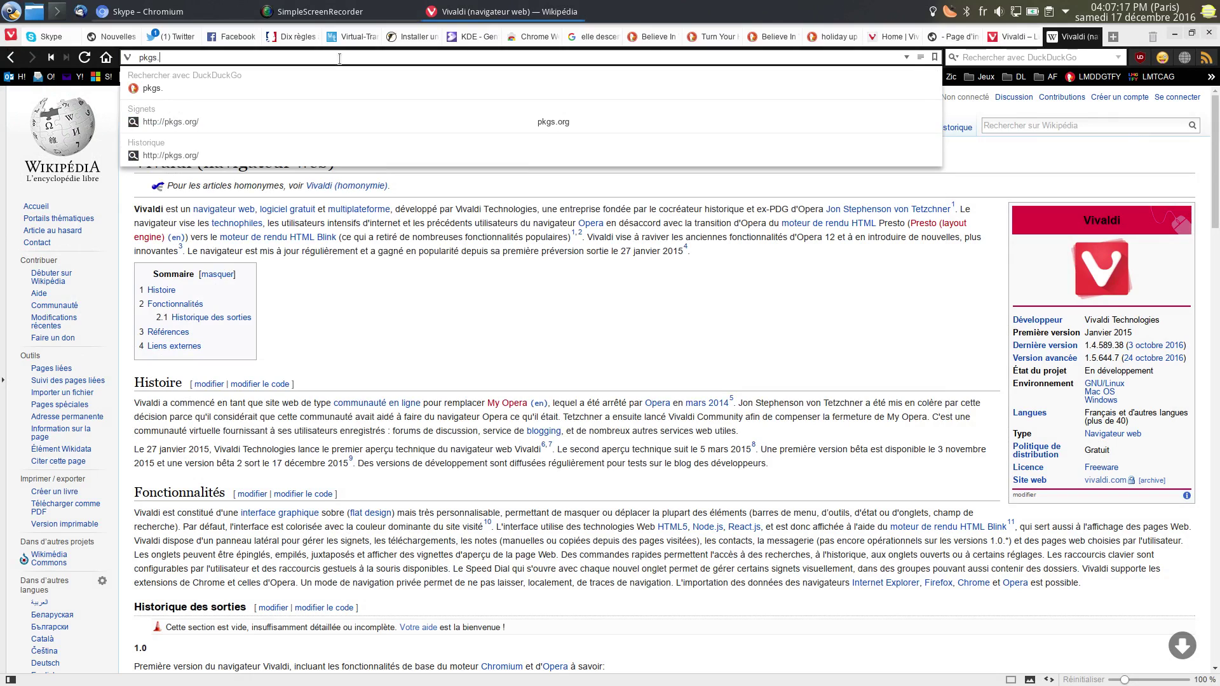
pyautogui.press('Return')
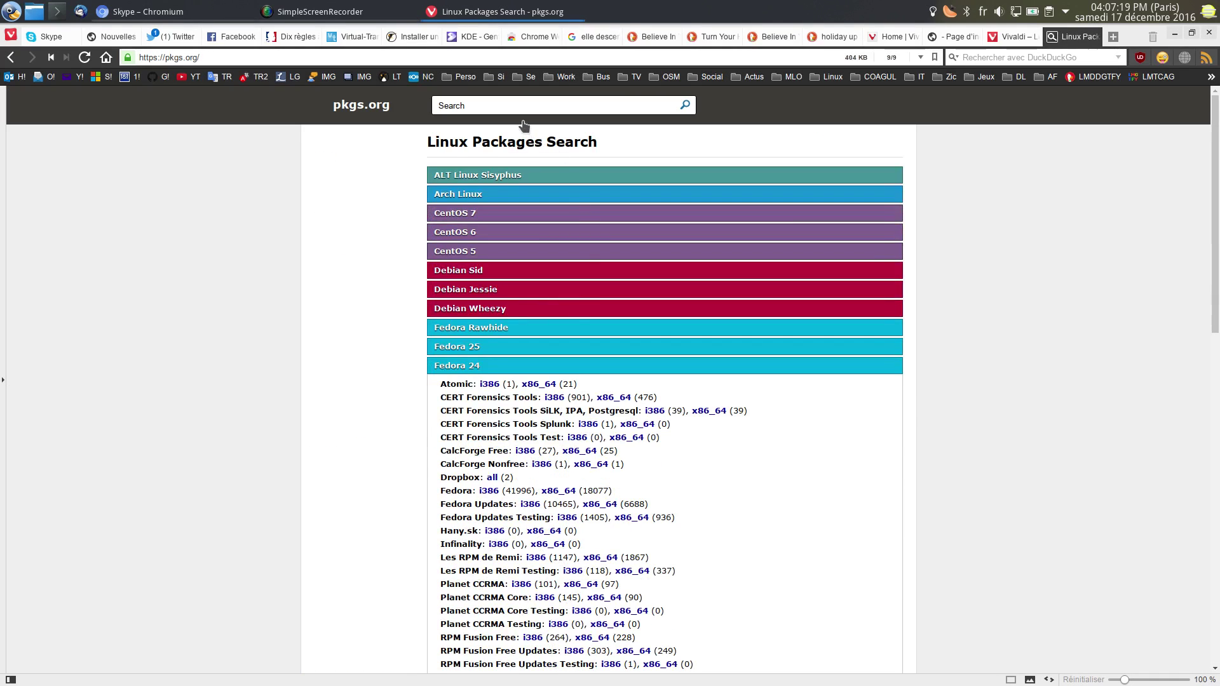
pyautogui.click(523, 102)
pyautogui.write('vivaldi')
pyautogui.press('Return')
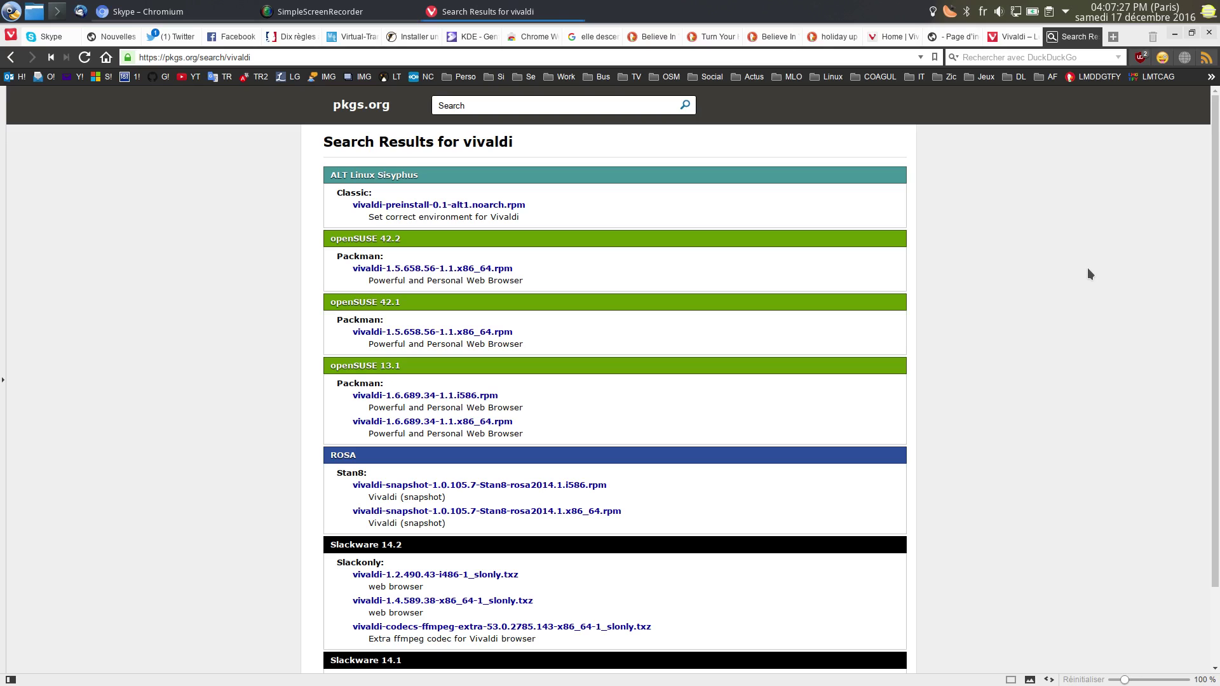
pyautogui.scroll(-2, 1005, 262)
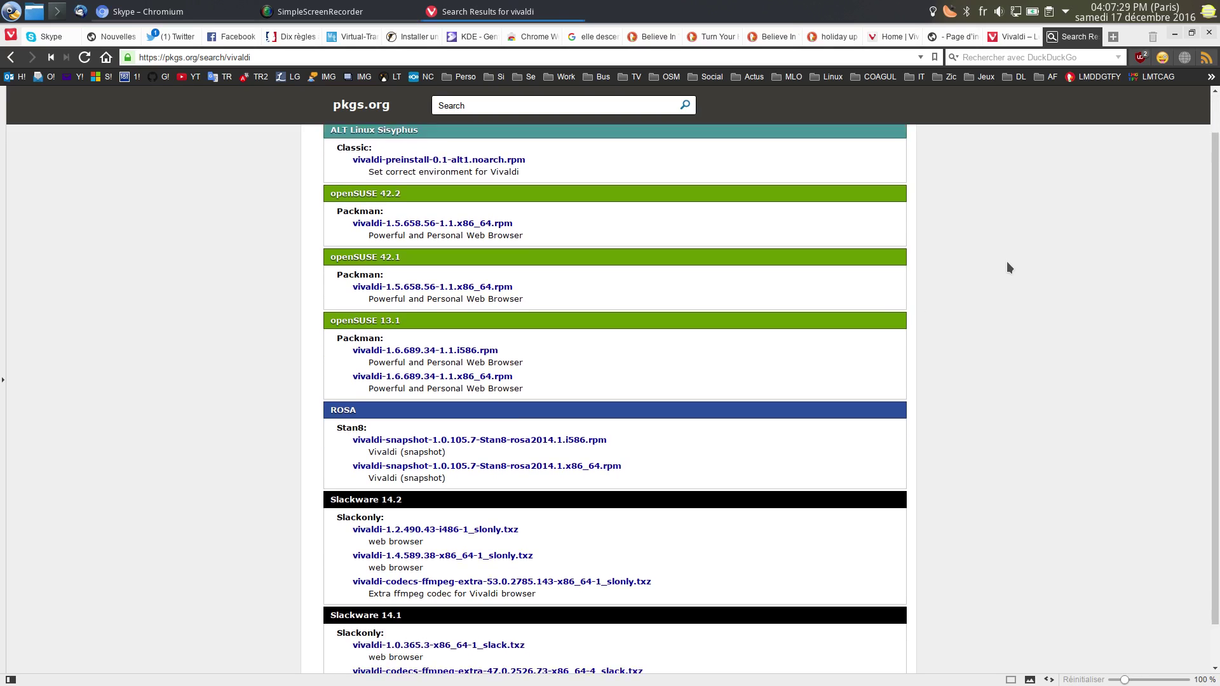
pyautogui.scroll(2, 1111, 178)
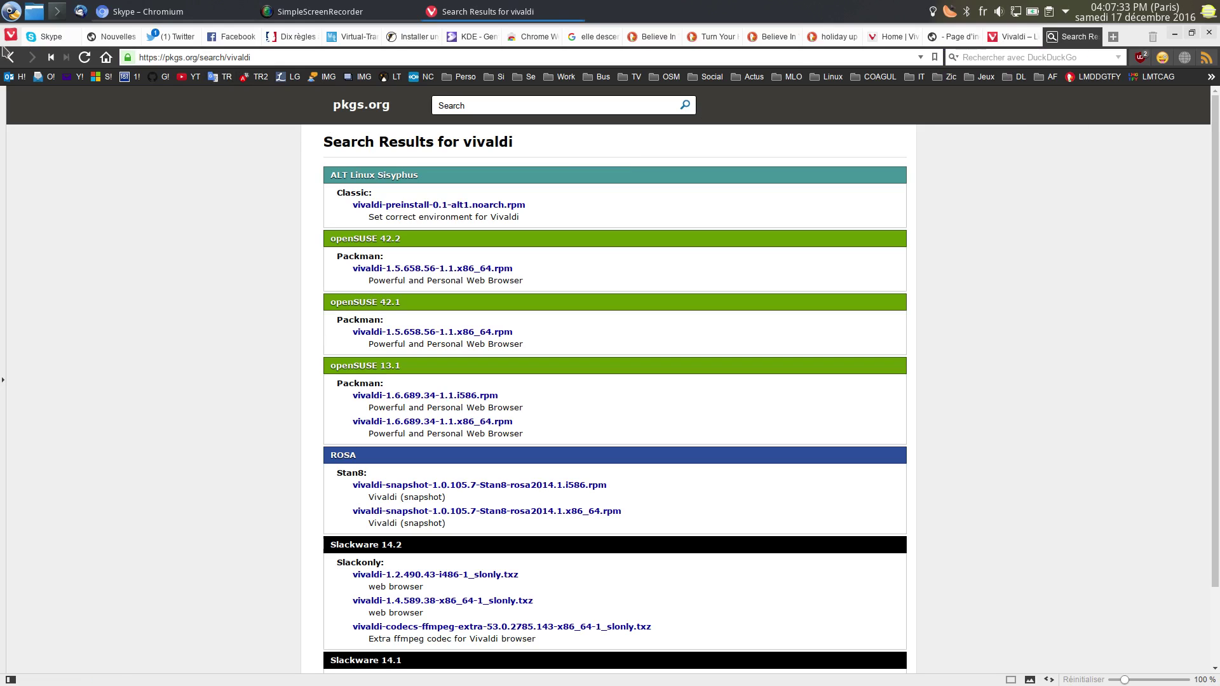
# View the Vivaldi home page tab, load google.com in a new tab, then close the Google and package search tabs
pyautogui.click(1013, 36)
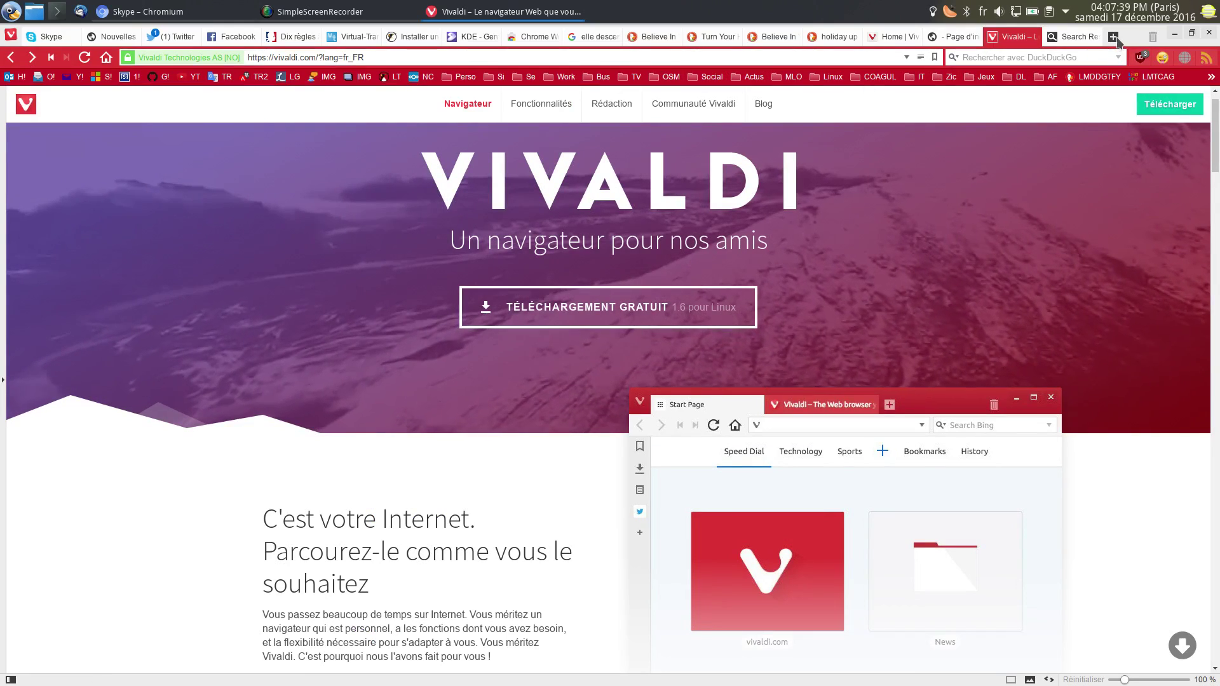
pyautogui.hotkey('ctrl', 't')
pyautogui.write('google')
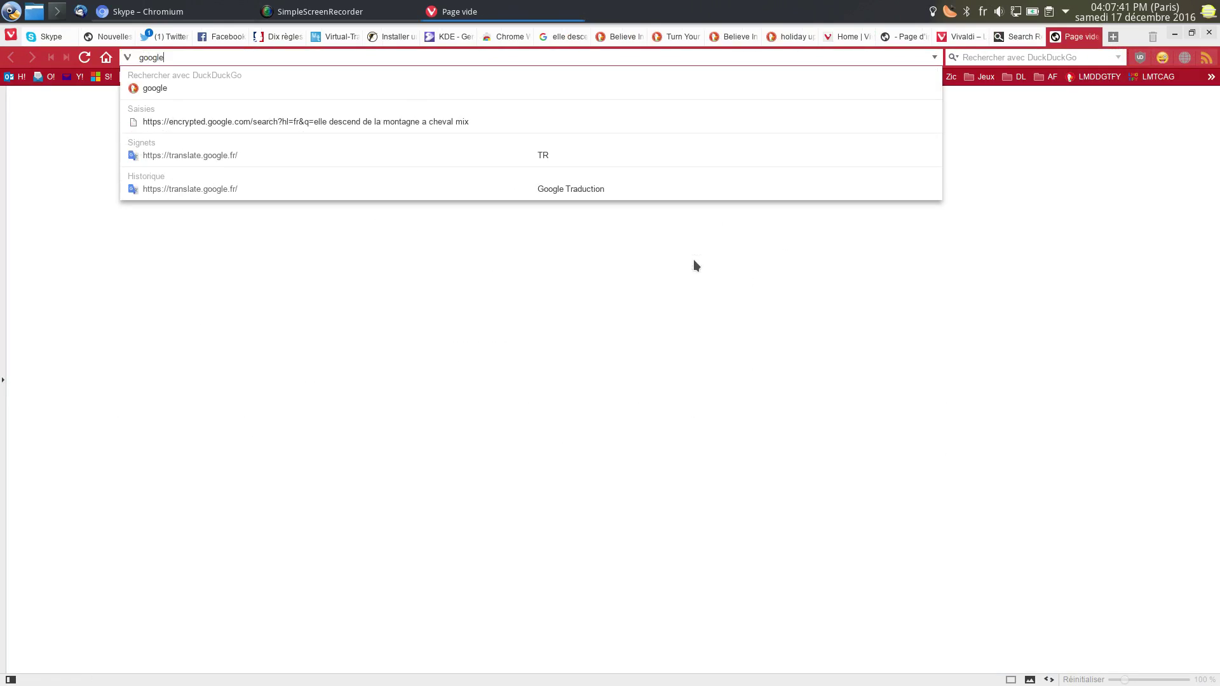
pyautogui.hotkey('ctrl', 'Return')
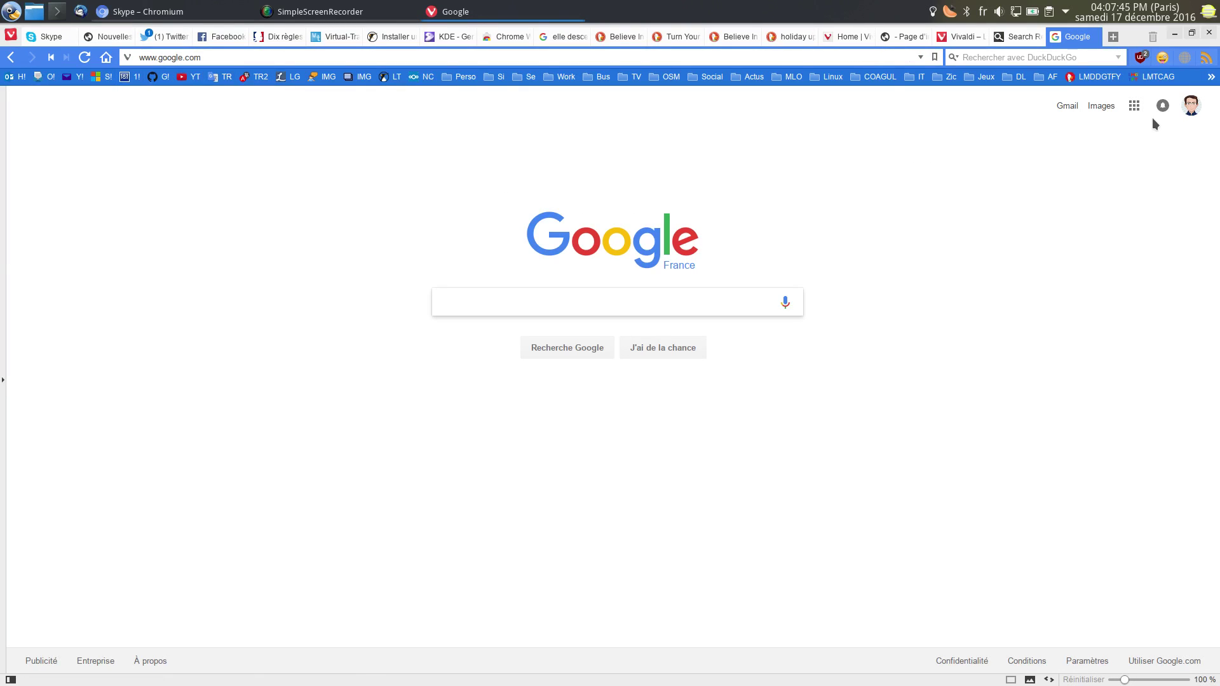
pyautogui.click(1094, 37)
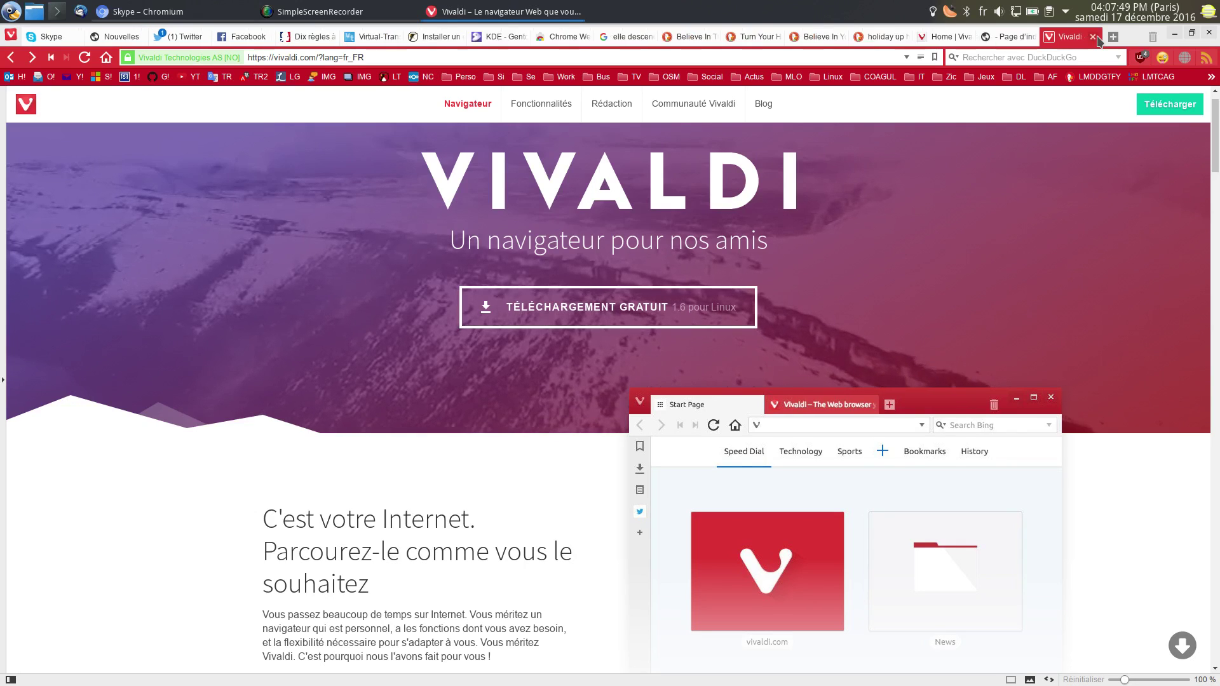
# Open Vivaldi's settings window, reposition it over the page and enlarge it in width and height
pyautogui.click(11, 36)
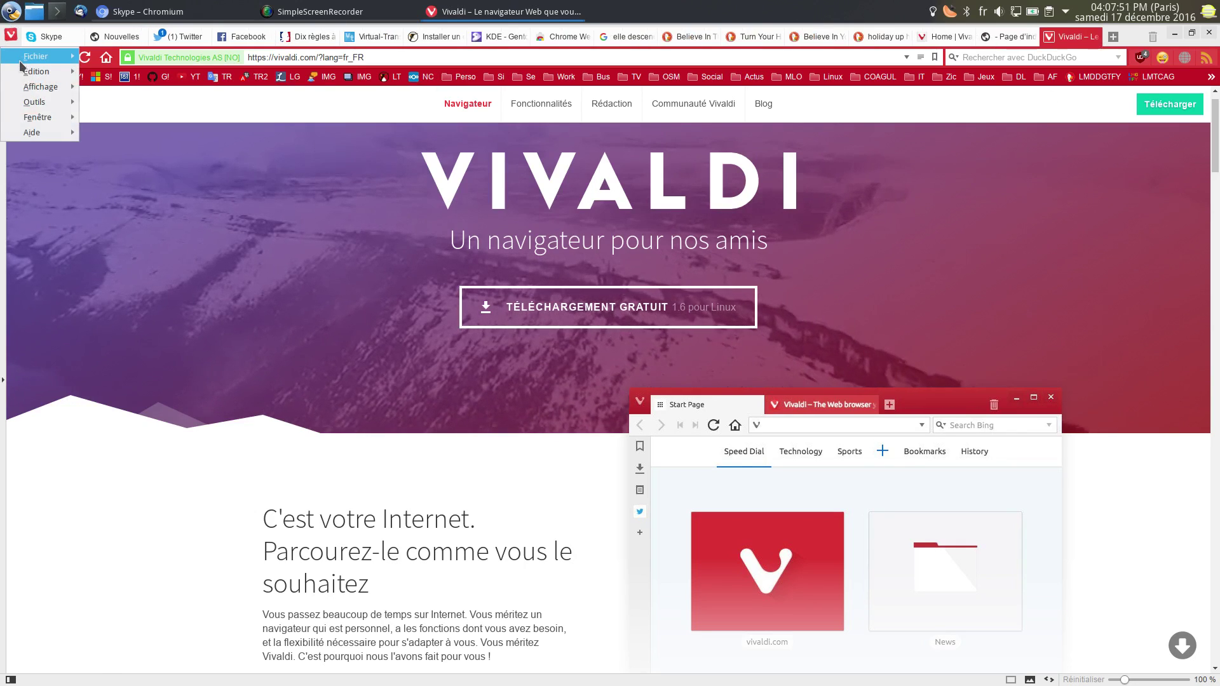
pyautogui.moveTo(20, 62)
pyautogui.moveTo(39, 103)
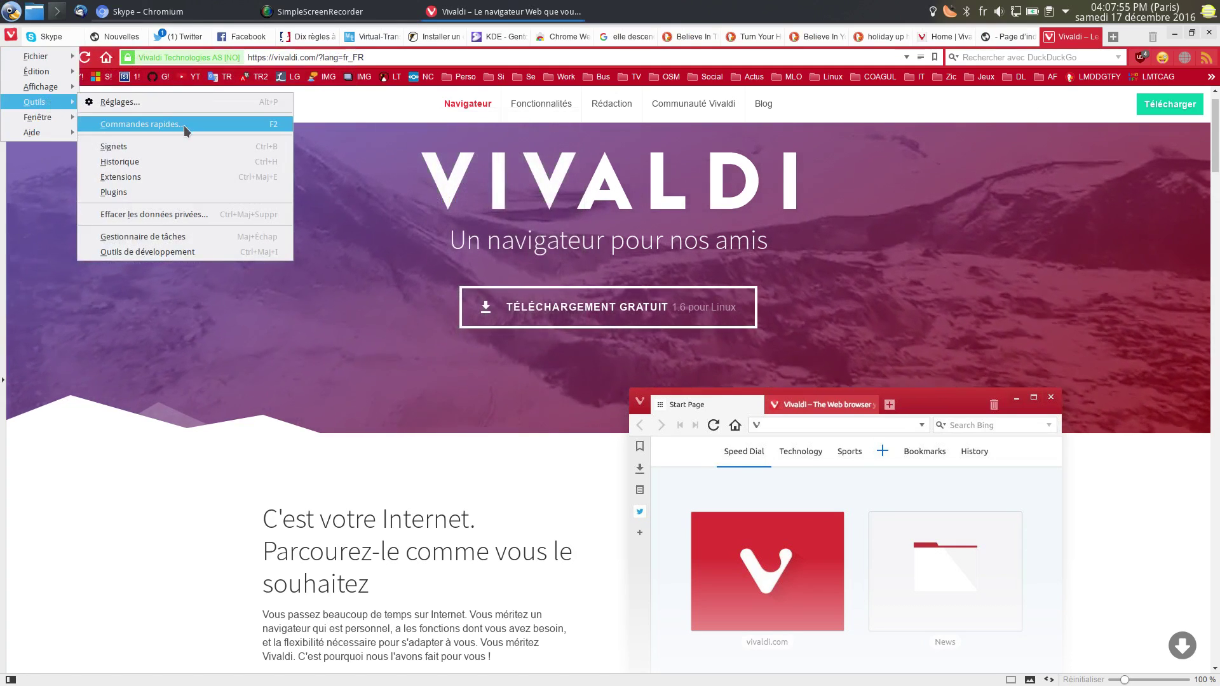
pyautogui.click(186, 101)
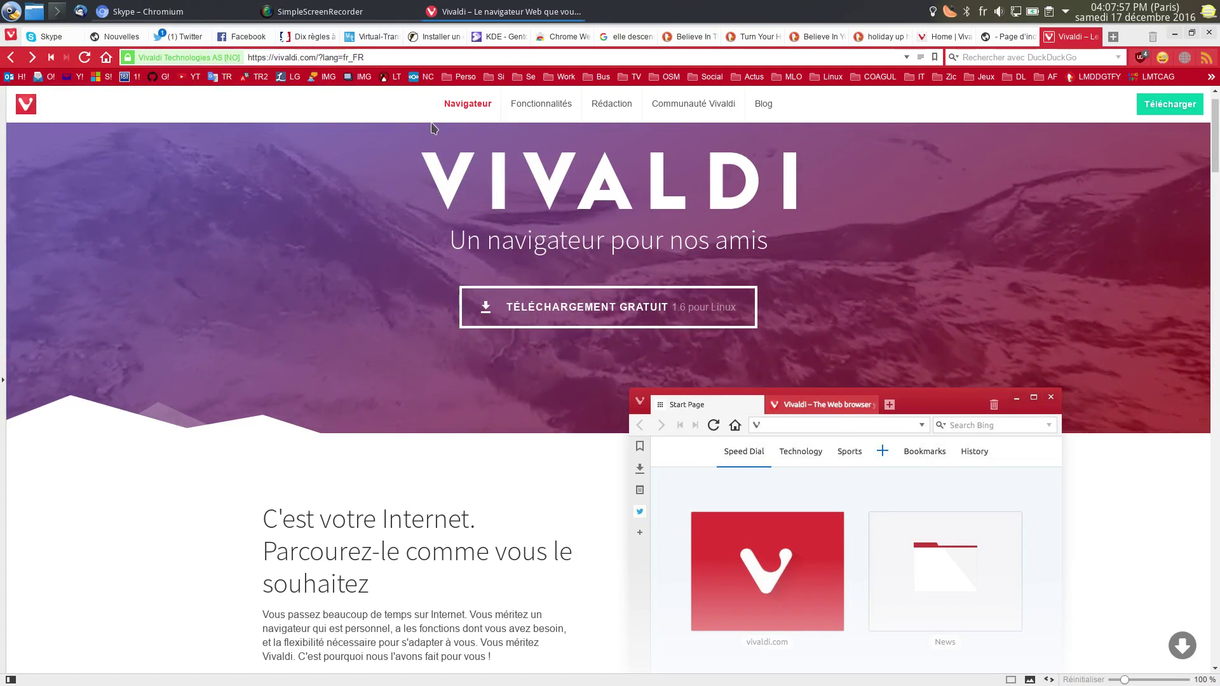
pyautogui.moveTo(451, 139); pyautogui.dragTo(299, 93)
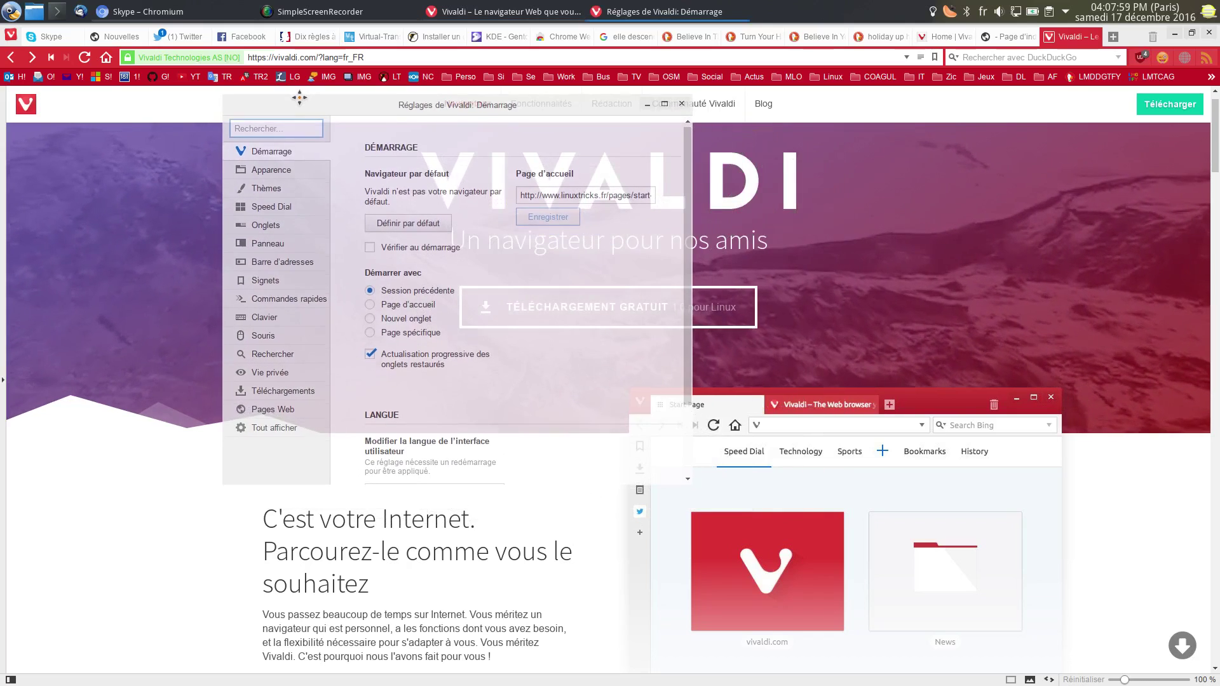
pyautogui.moveTo(693, 472); pyautogui.dragTo(892, 468)
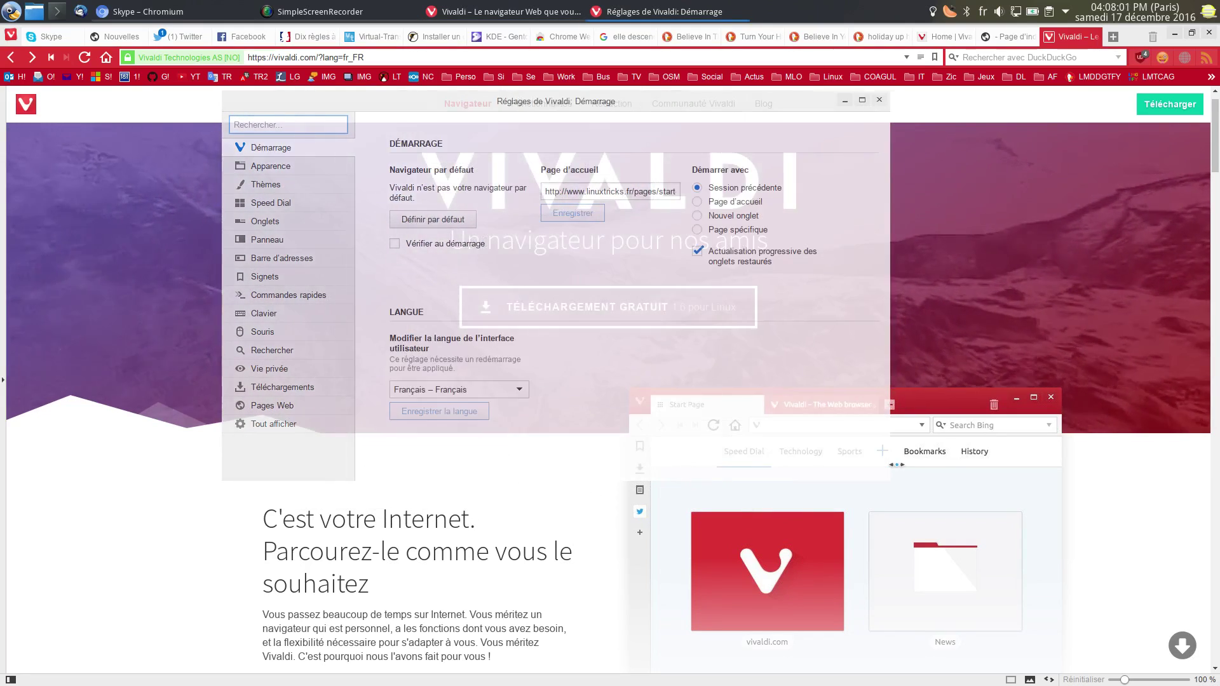
pyautogui.moveTo(714, 474); pyautogui.dragTo(699, 620)
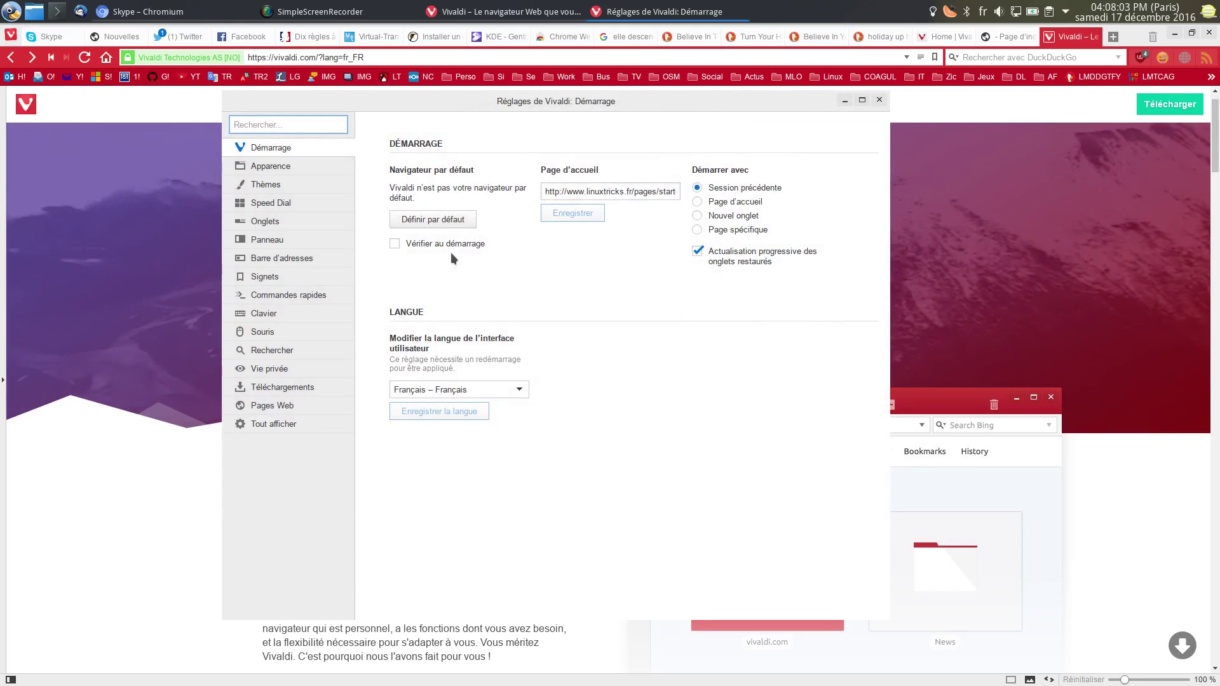
# In the appearance settings, try left-side window buttons and a hidden status bar, then restore right-side buttons and the shown status bar
pyautogui.click(275, 167)
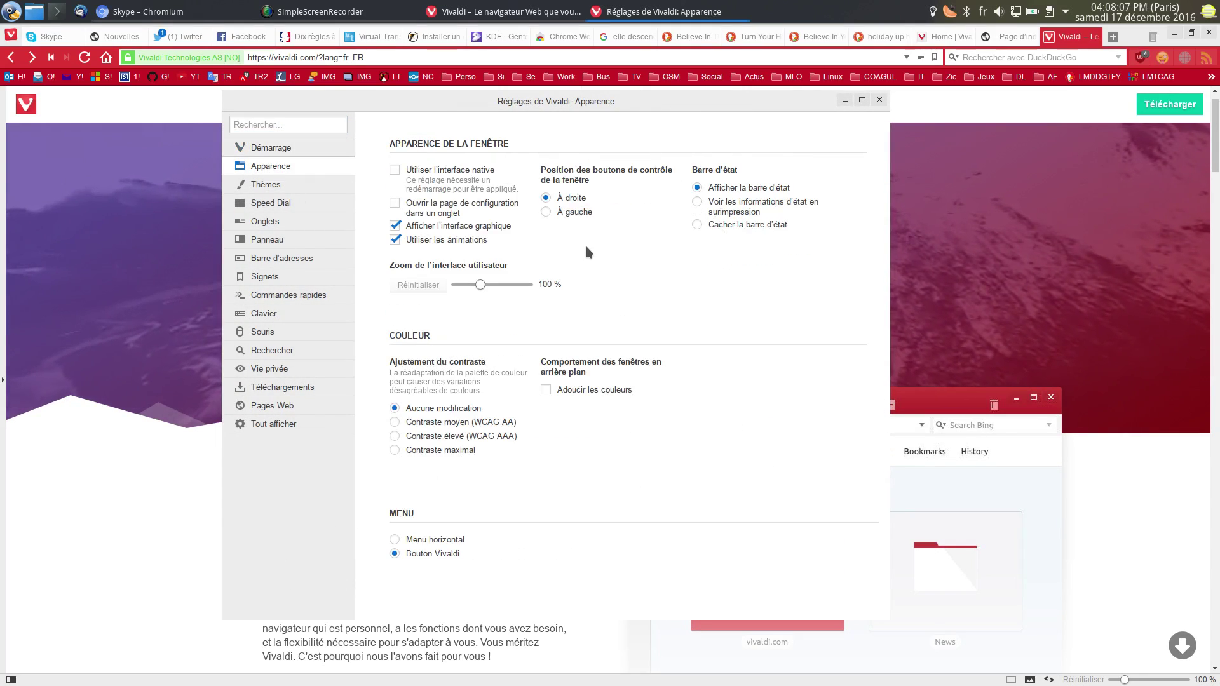
pyautogui.click(571, 212)
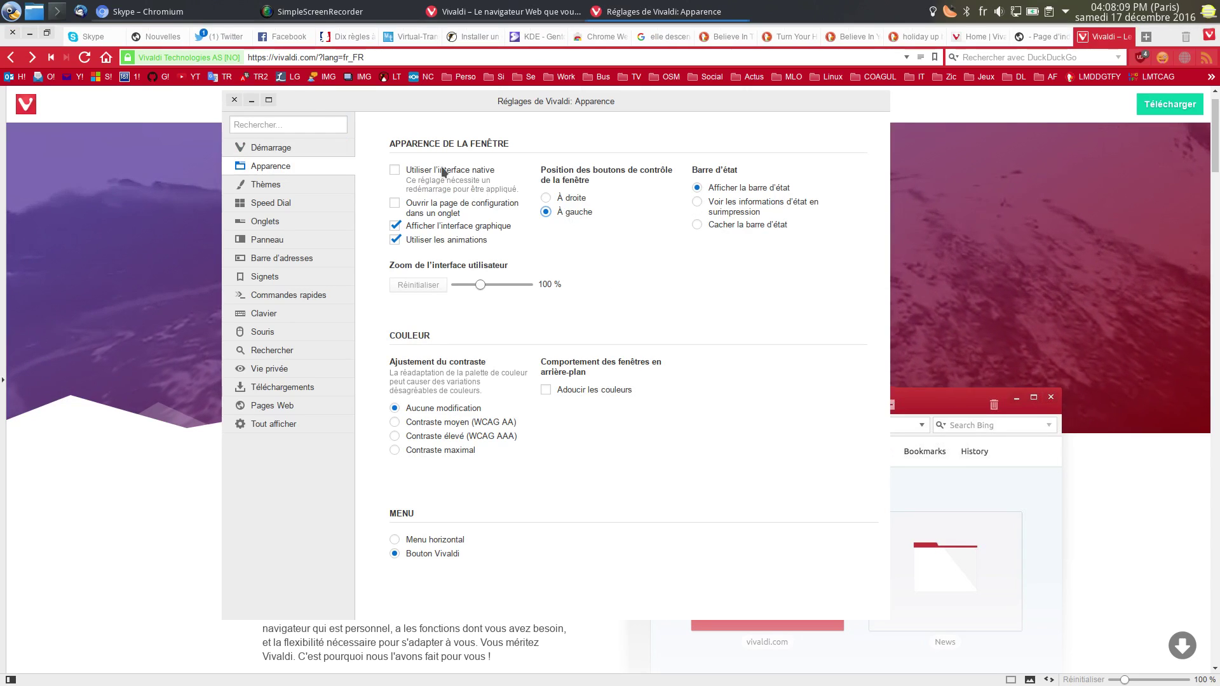
pyautogui.click(571, 199)
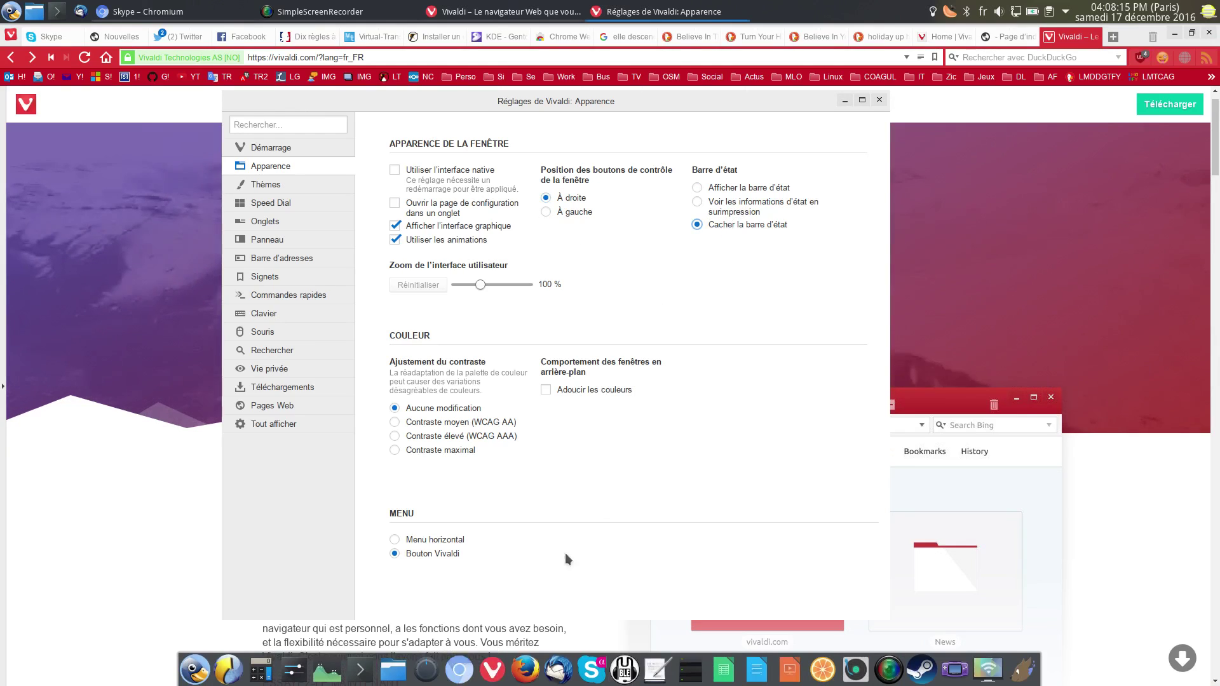
pyautogui.click(732, 192)
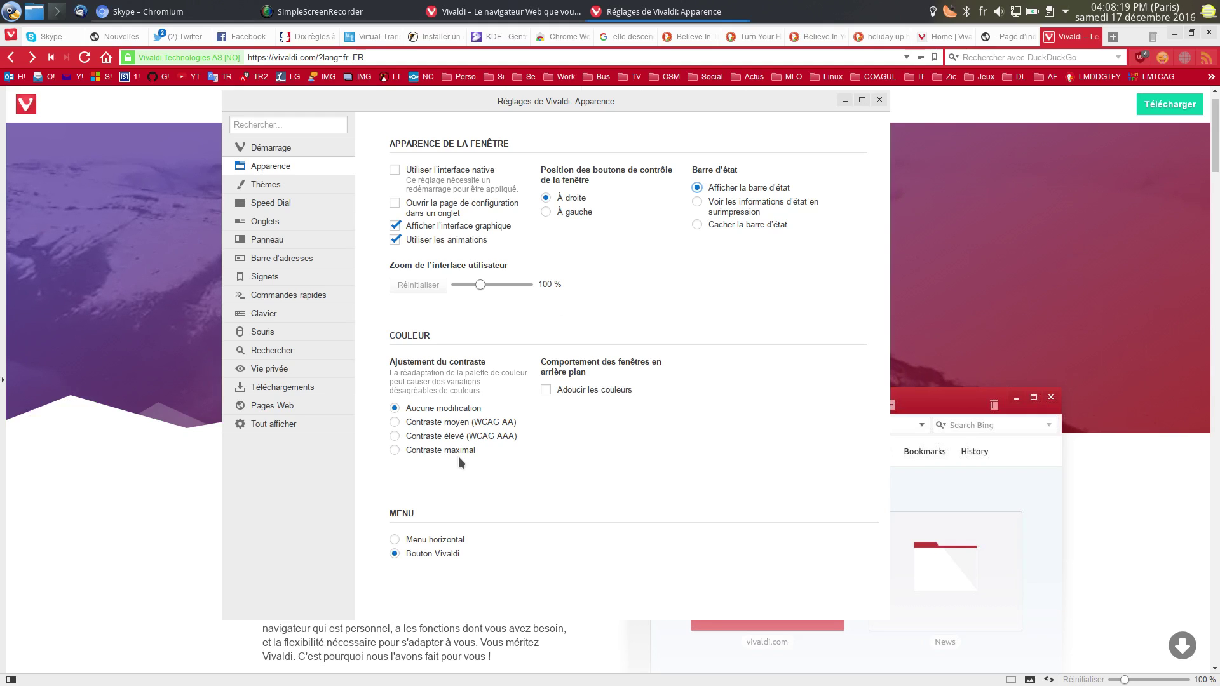
# Try the predefined Subtle, Redmond, Olive, Dark and Human themes, then reselect the Light theme
pyautogui.click(265, 184)
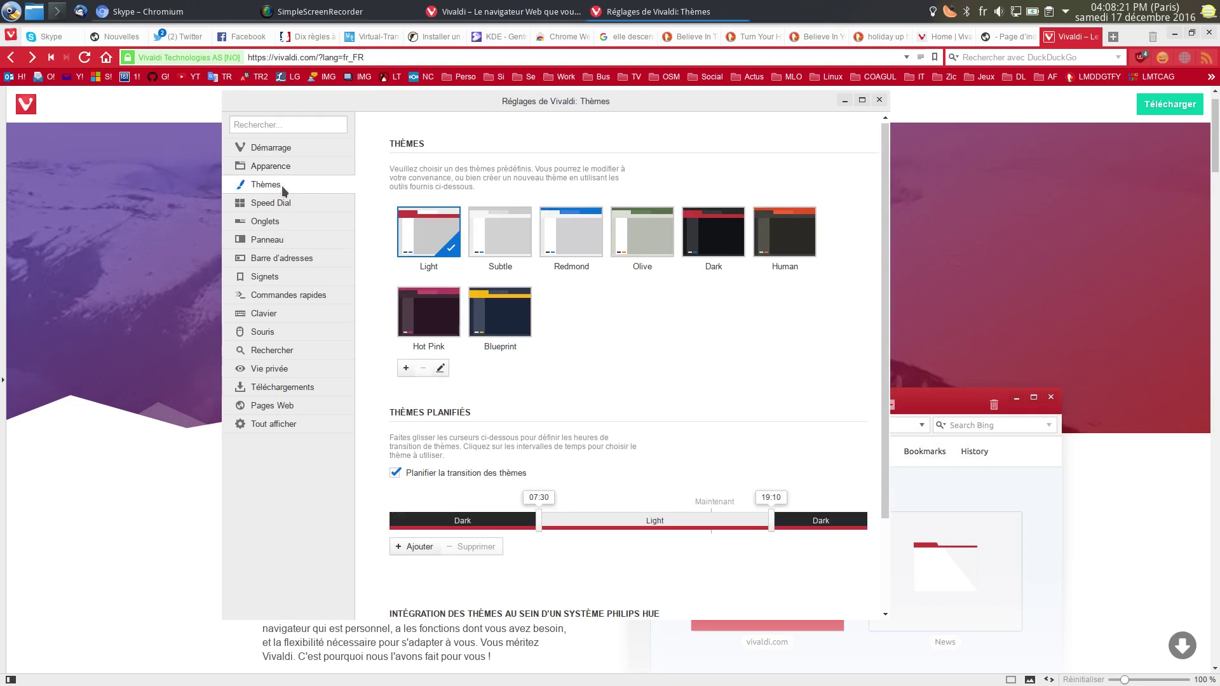
pyautogui.click(500, 234)
pyautogui.click(586, 246)
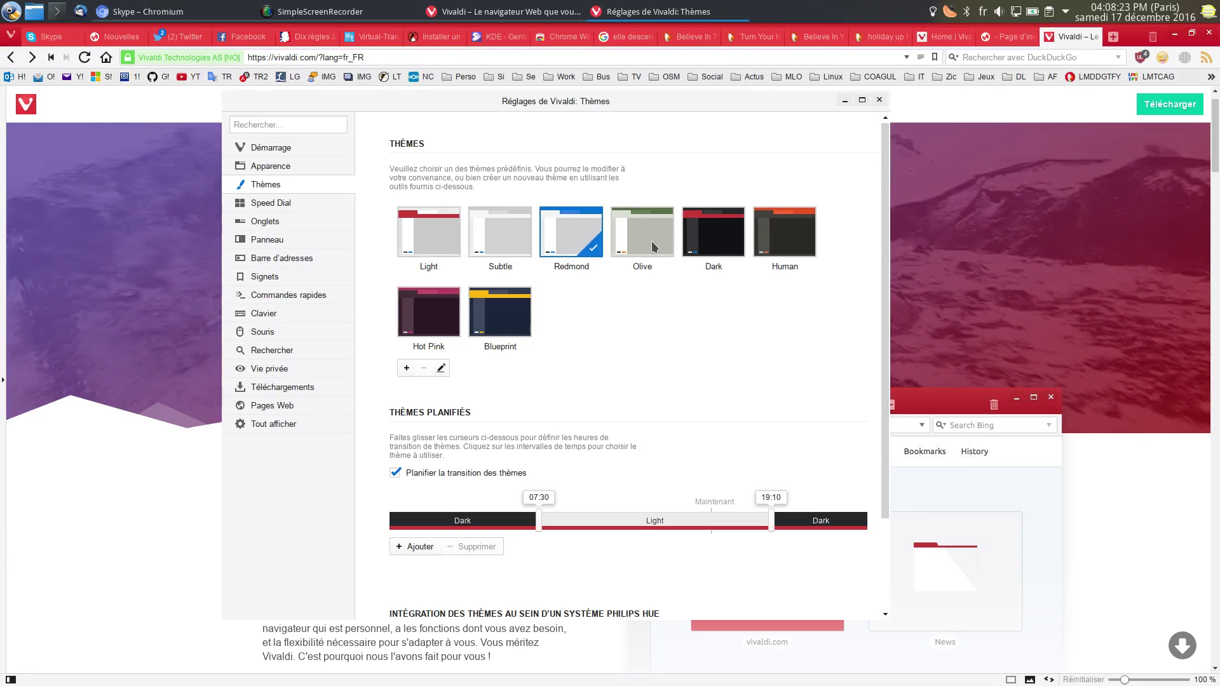
pyautogui.click(652, 245)
pyautogui.click(718, 239)
pyautogui.click(792, 238)
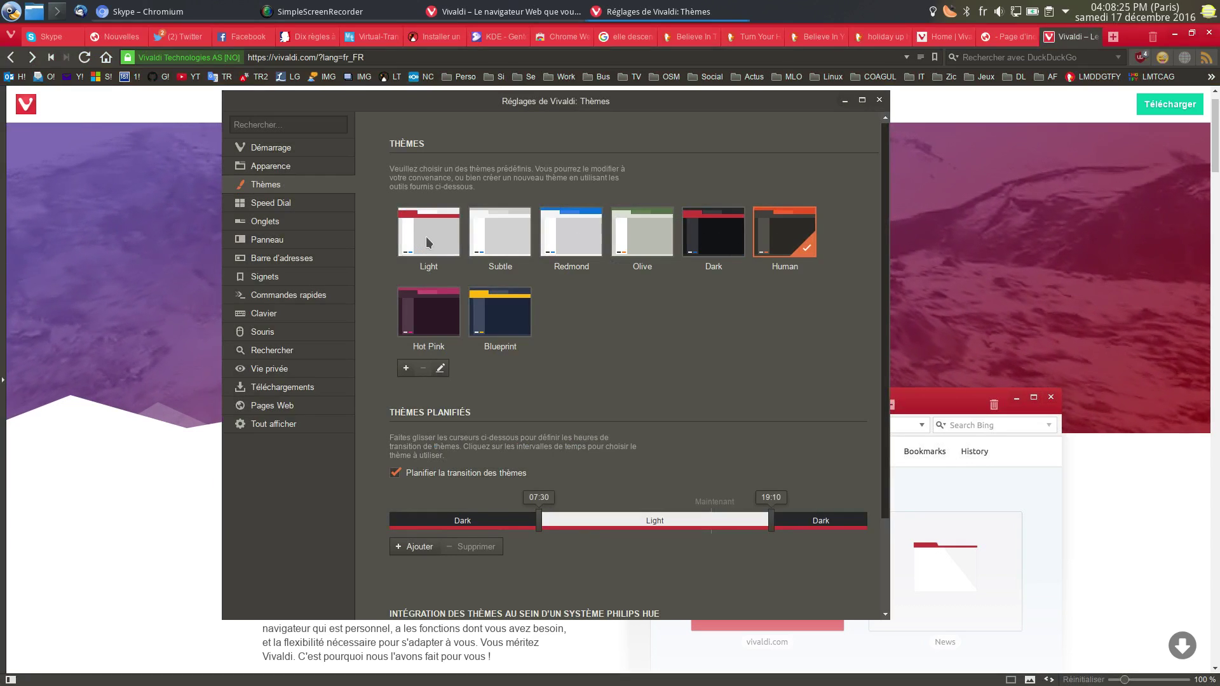
pyautogui.click(426, 236)
# In the theme schedule, move the Light-to-Dark transition to 14:40, then set it to 19:00
pyautogui.scroll(-1, 649, 368)
pyautogui.scroll(-1, 649, 375)
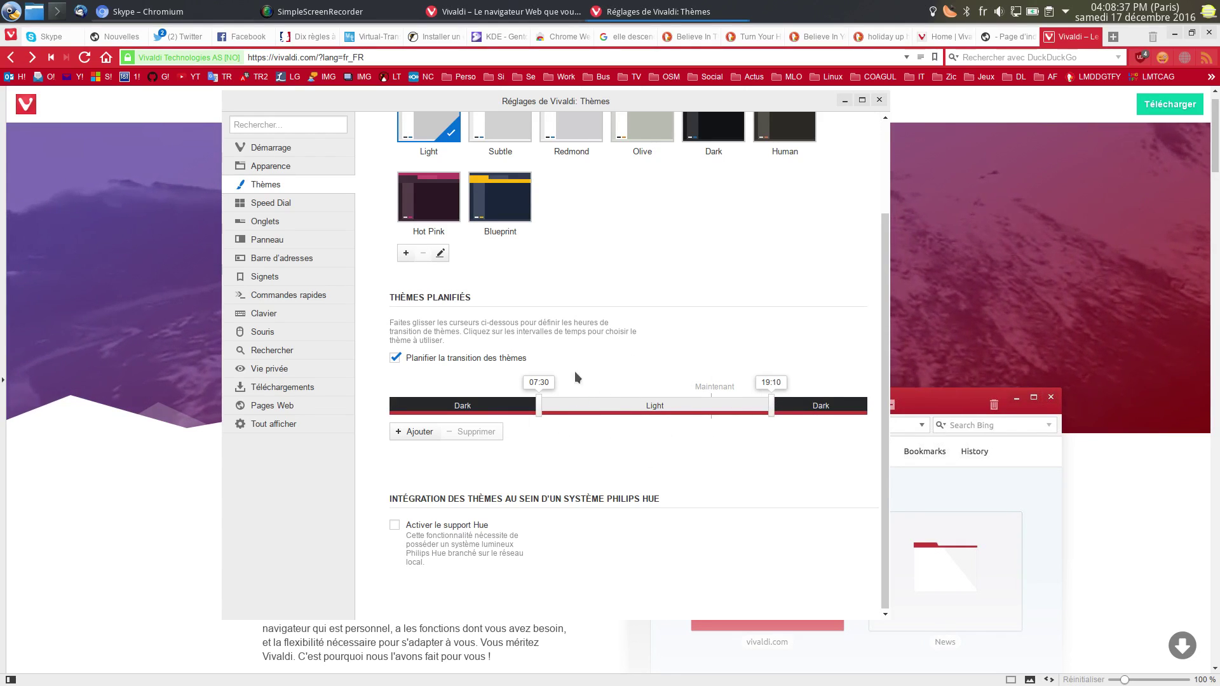
pyautogui.moveTo(778, 414); pyautogui.dragTo(680, 401)
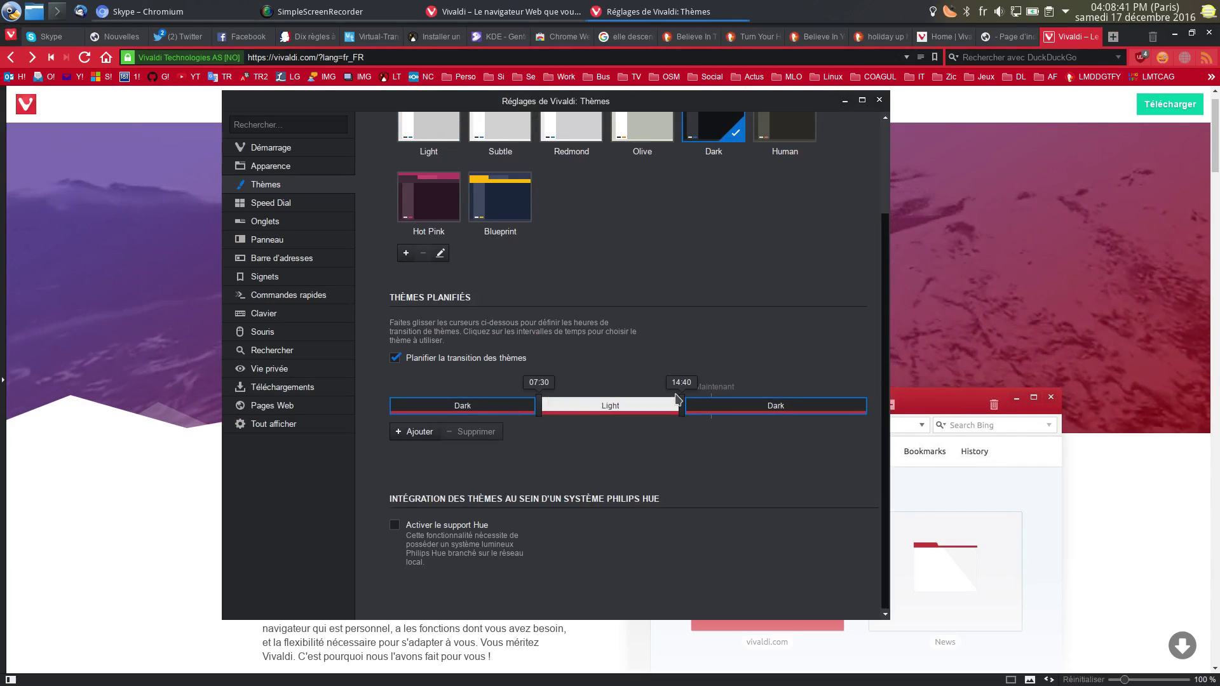
pyautogui.moveTo(680, 399); pyautogui.dragTo(769, 407)
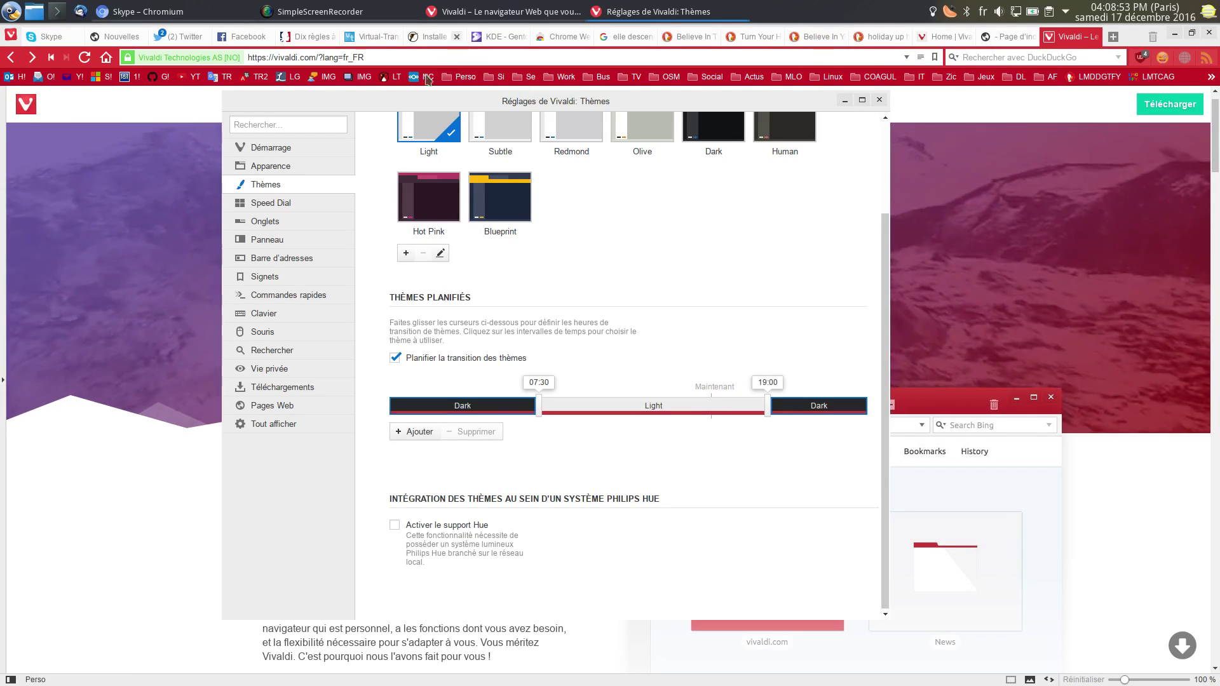
# Review the Speed Dial background and layout settings, then minimize the settings window and view the Vivaldi home page
pyautogui.click(295, 204)
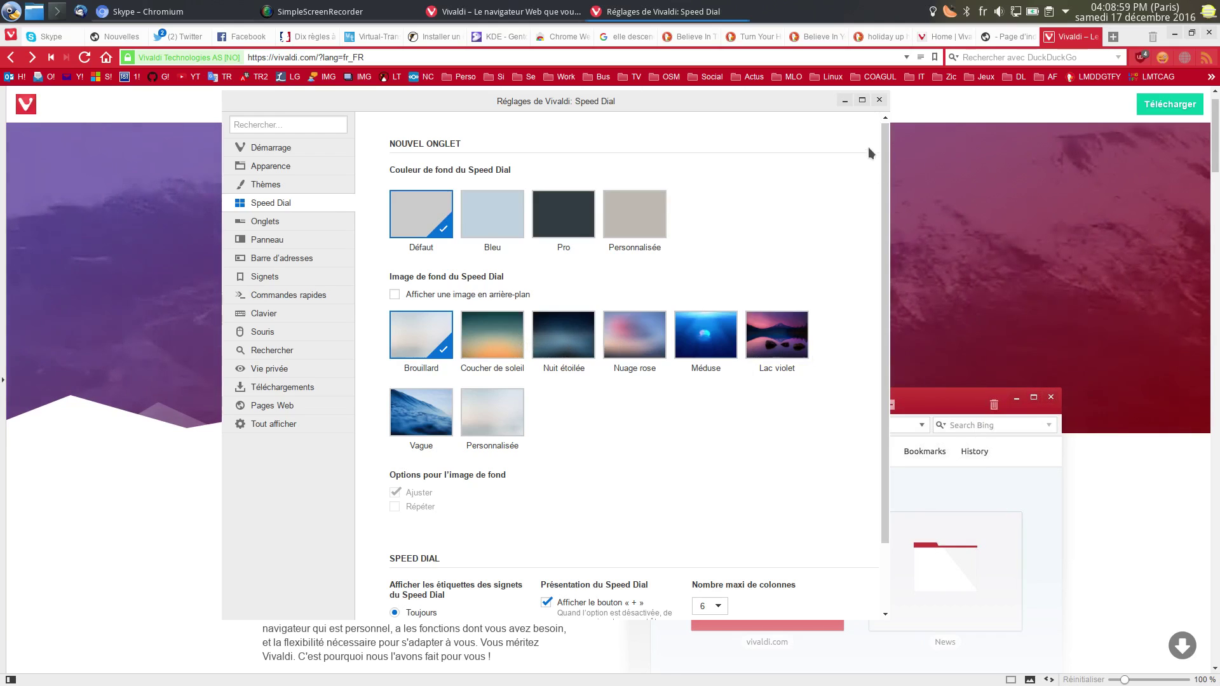
pyautogui.scroll(-2, 836, 130)
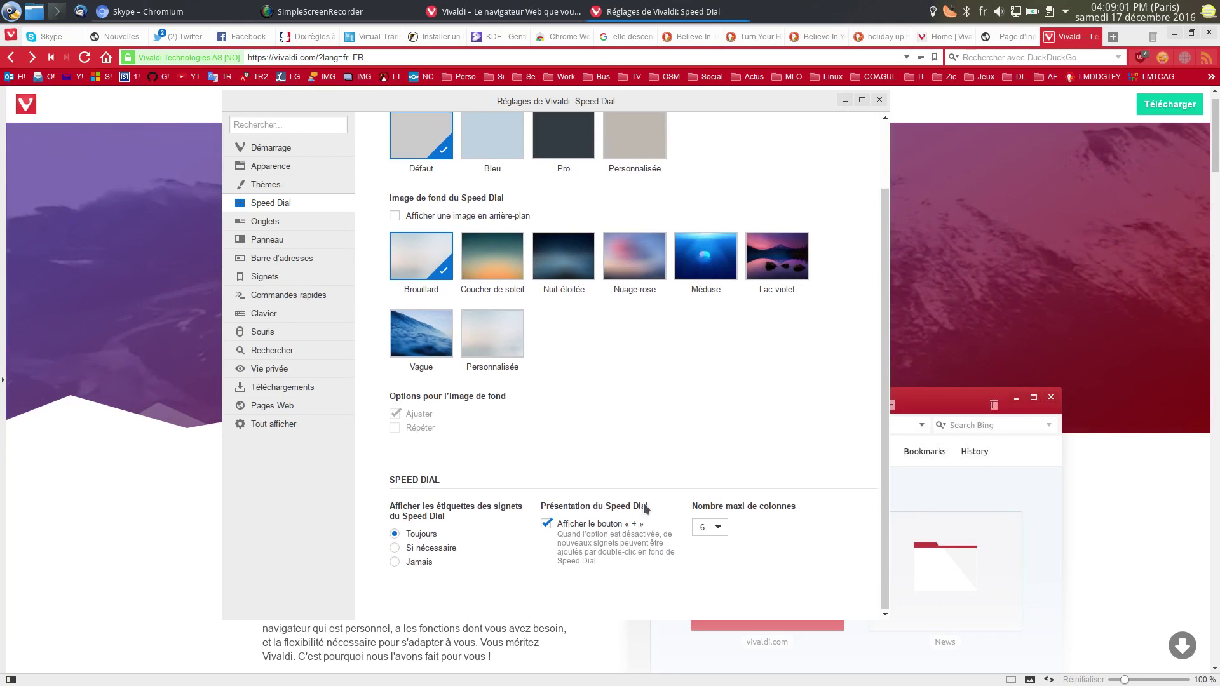
pyautogui.click(845, 101)
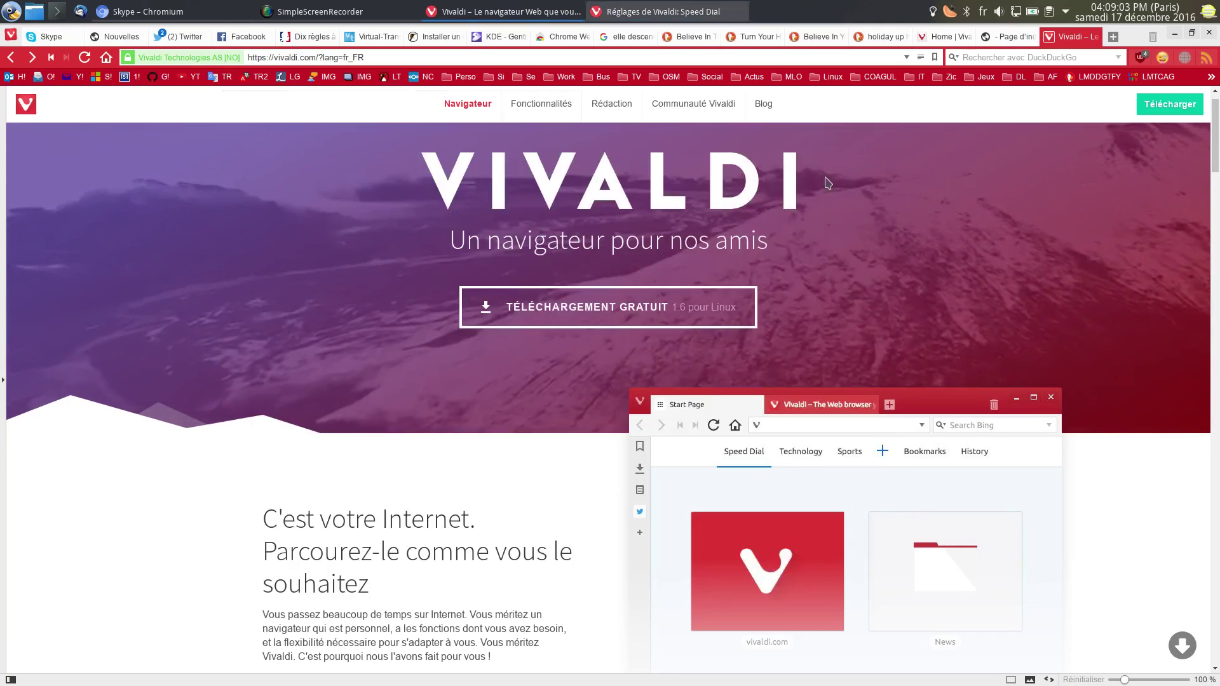
pyautogui.scroll(-6, 840, 395)
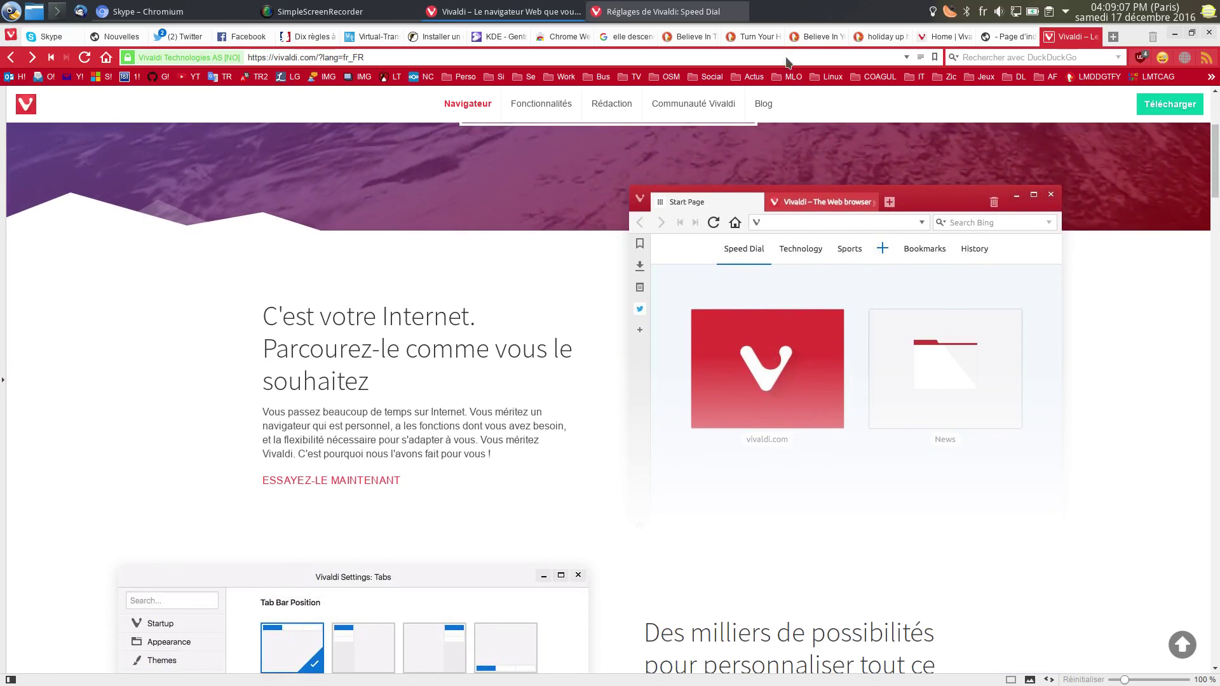
# In the tab settings, try the tab bar at the left, right and bottom, then restore it to the top
pyautogui.click(709, 8)
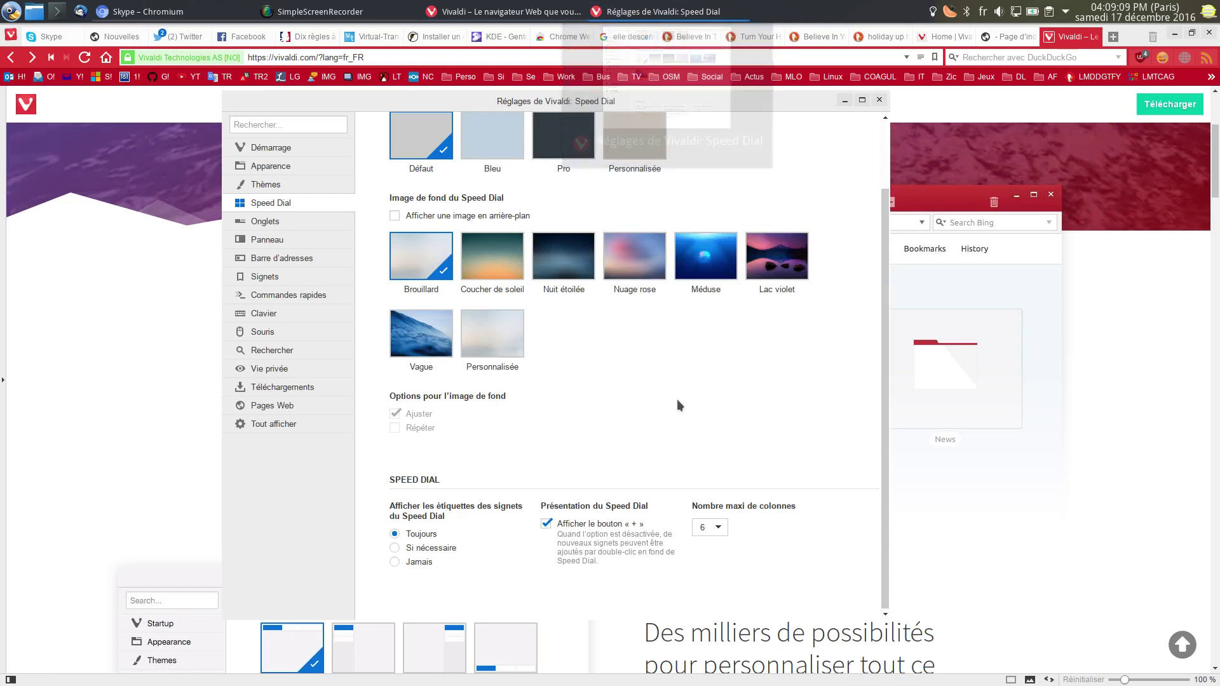
pyautogui.click(274, 220)
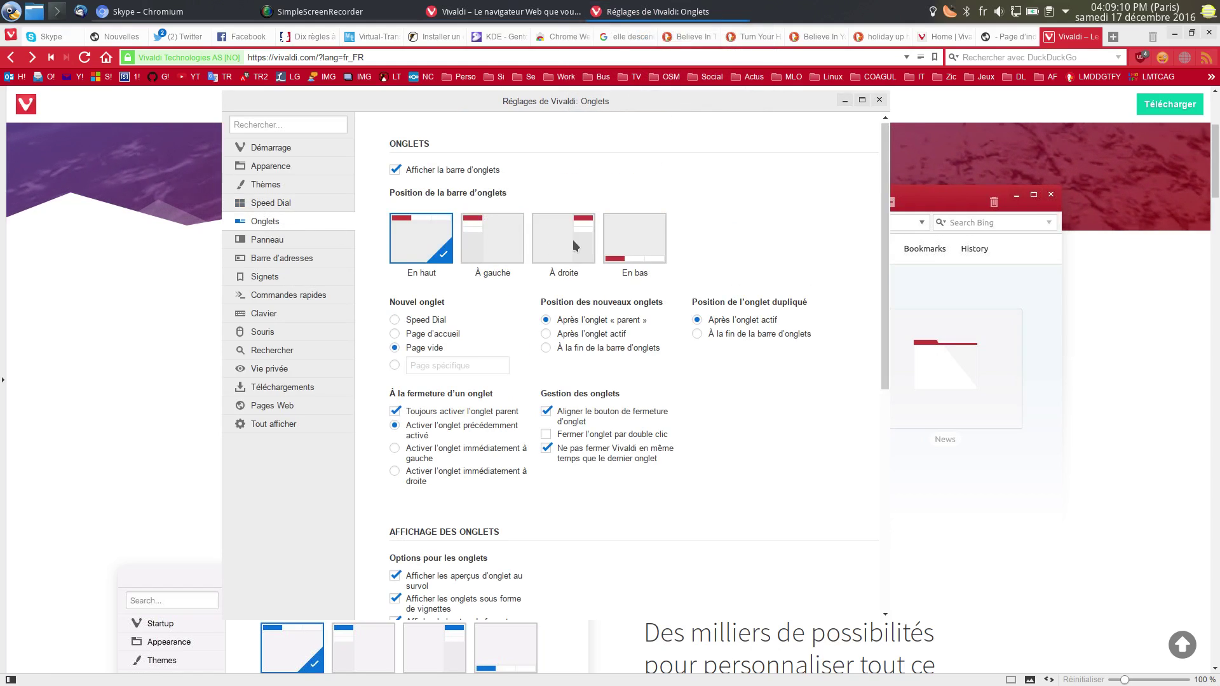
pyautogui.click(497, 241)
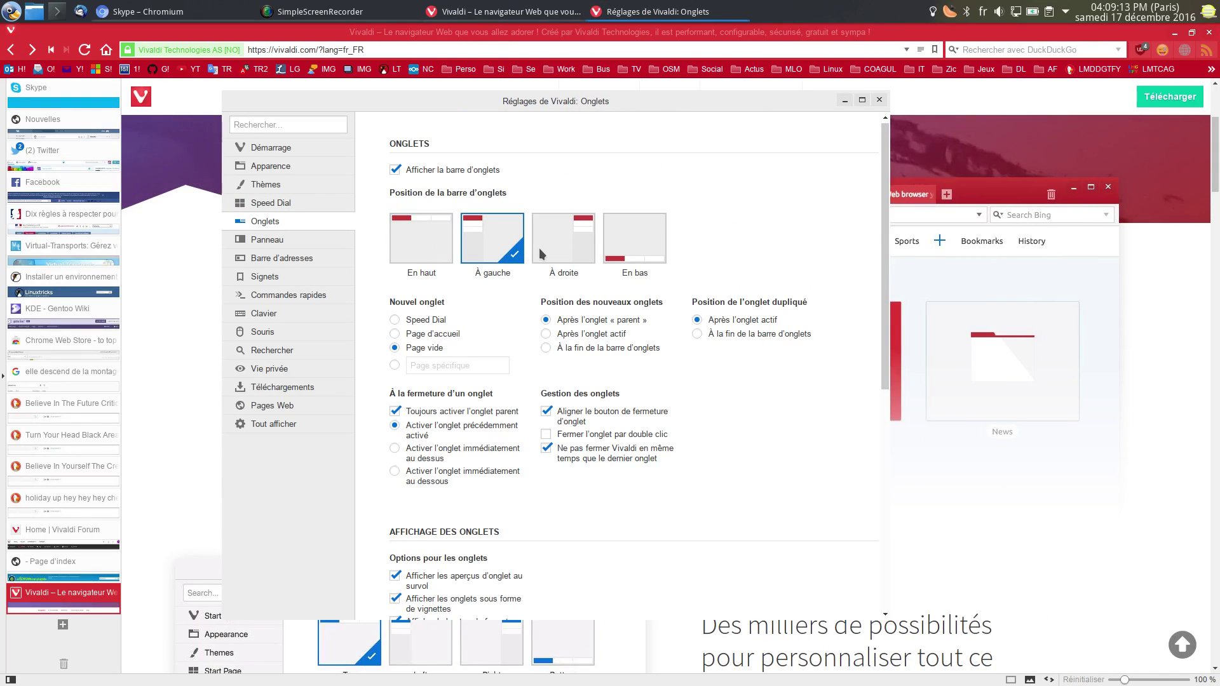
pyautogui.click(558, 250)
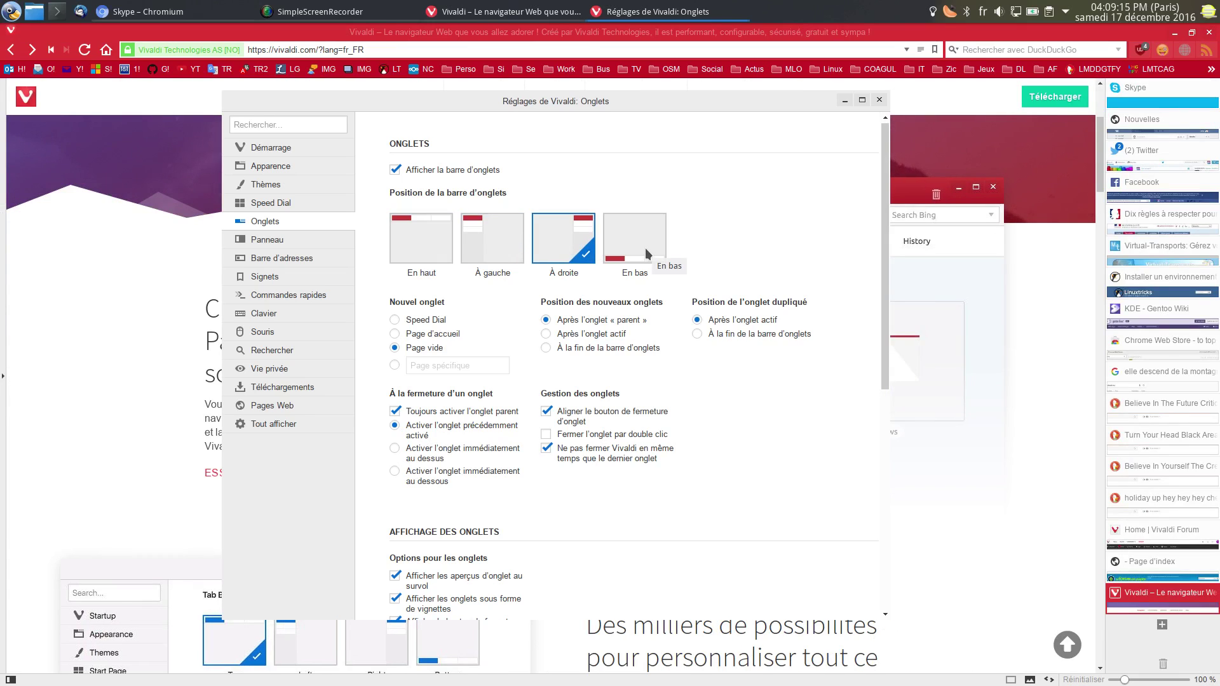
pyautogui.click(645, 248)
pyautogui.click(427, 249)
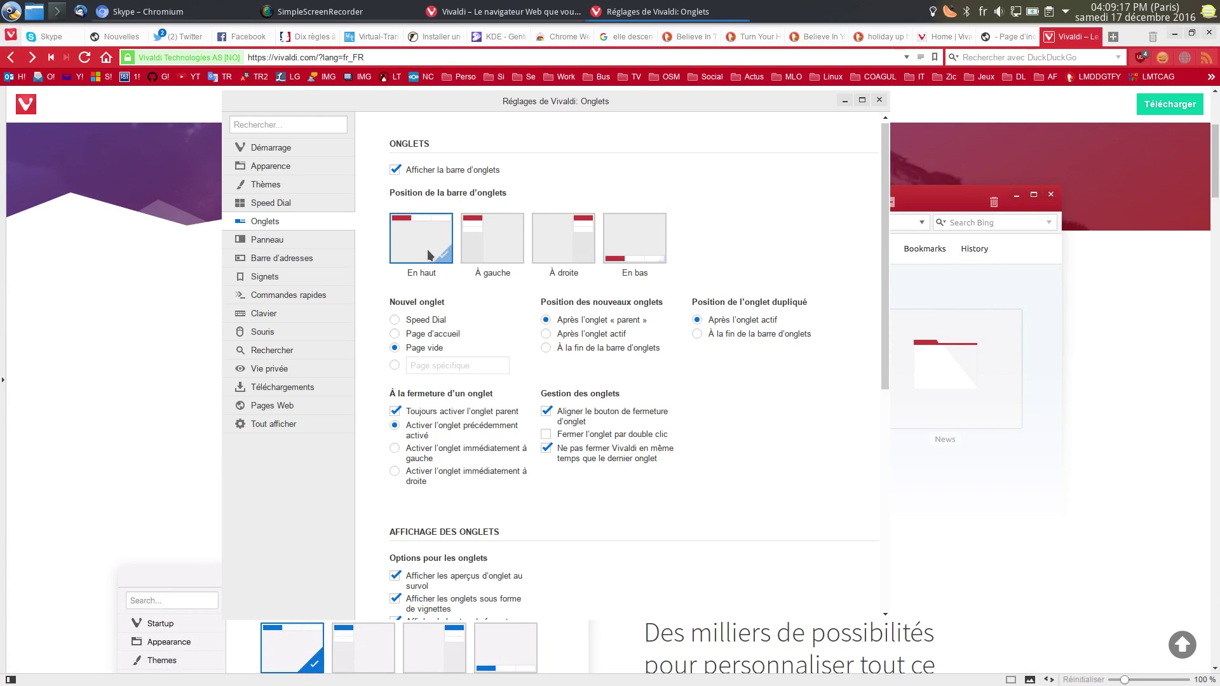
# Set new tabs to open Speed Dial, move the settings window aside and open a new tab
pyautogui.click(436, 322)
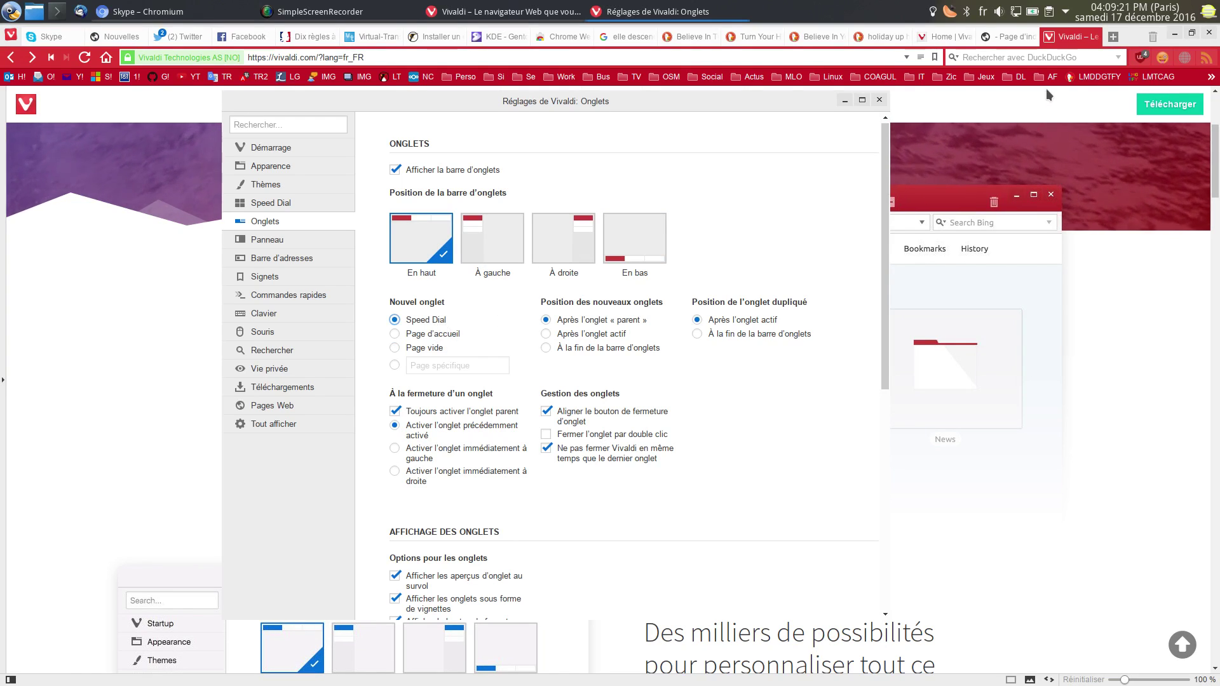
pyautogui.moveTo(322, 104); pyautogui.dragTo(1219, 95)
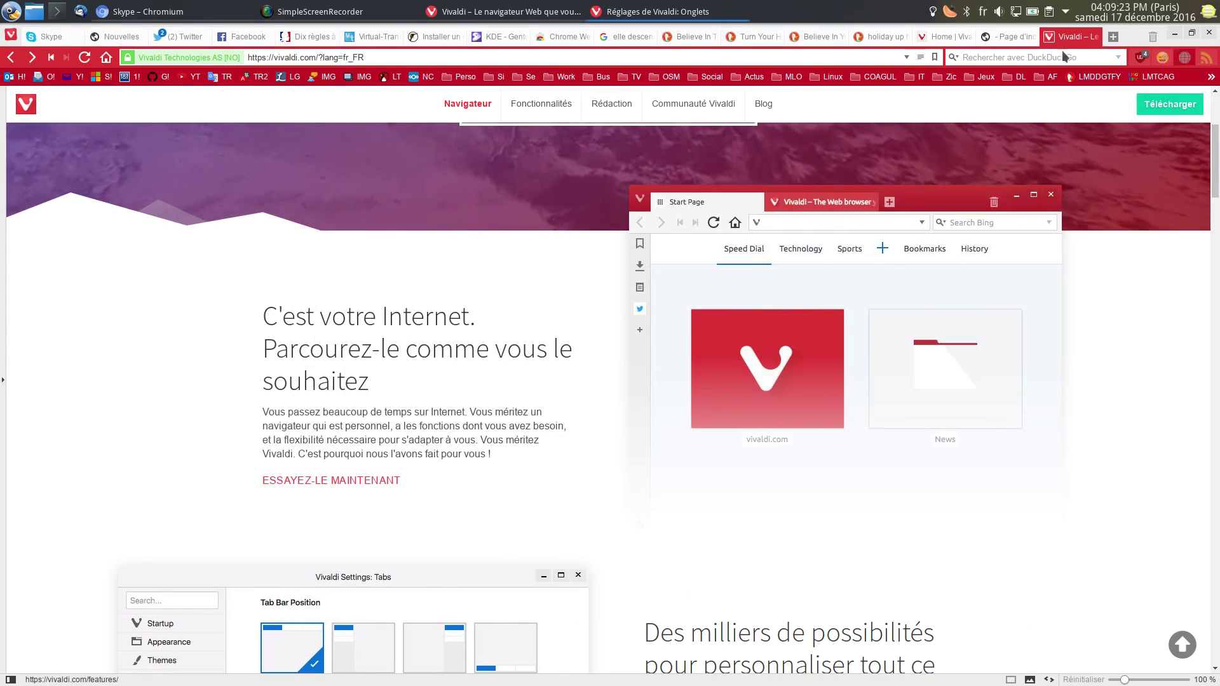
pyautogui.click(1115, 39)
pyautogui.click(1114, 37)
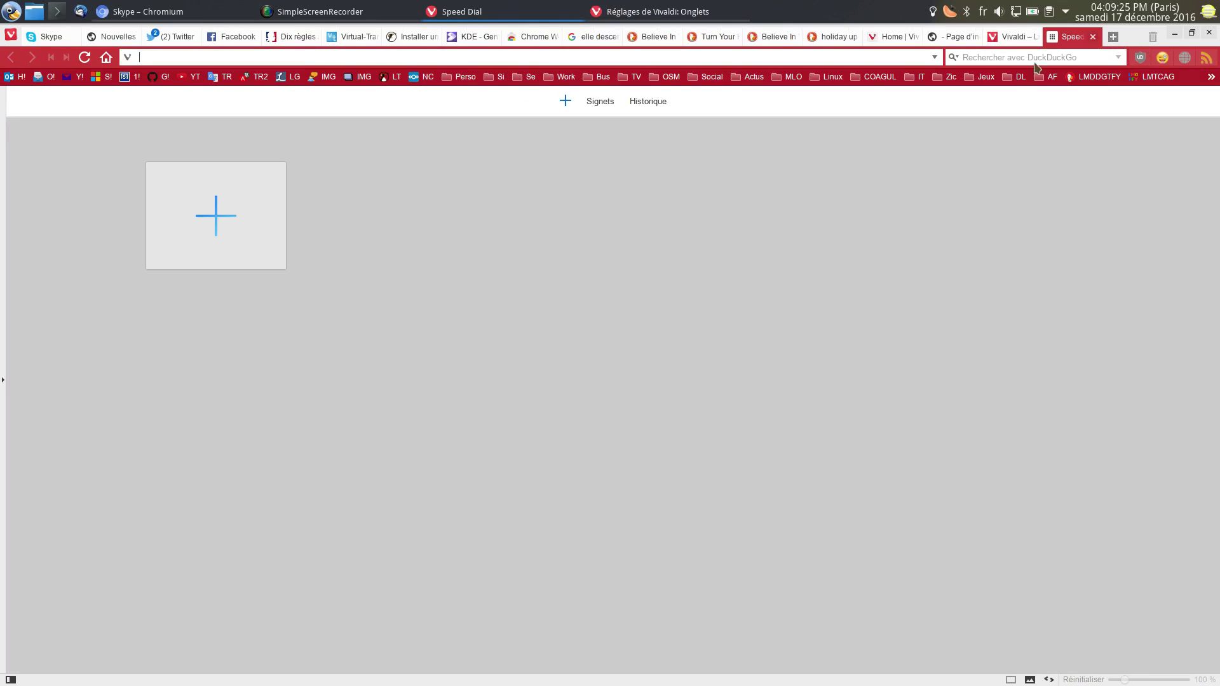
# Create a new Speed Dial folder, then return to the tab settings and set new tabs back to Page vide
pyautogui.click(242, 228)
pyautogui.click(567, 255)
pyautogui.hotkey('alt', 'Tab')
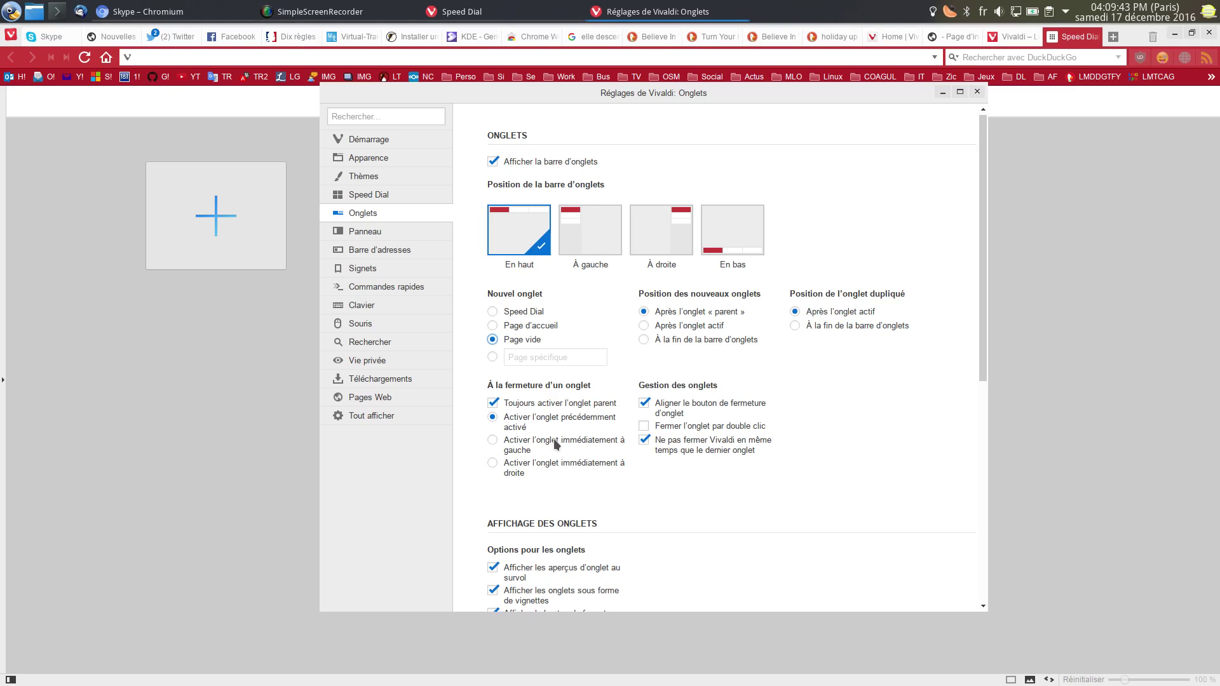
# Review the remaining tab options, then try the right-side panel position in the panel settings and restore the left side
pyautogui.scroll(-5, 732, 441)
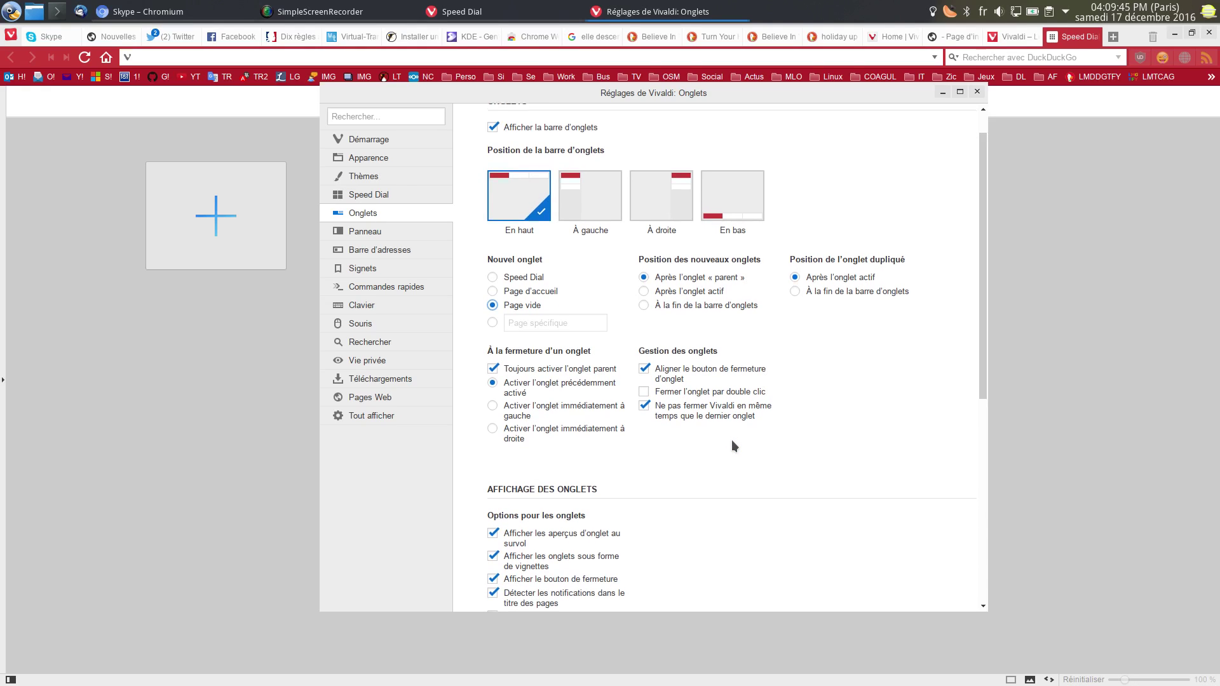
pyautogui.scroll(-5, 731, 355)
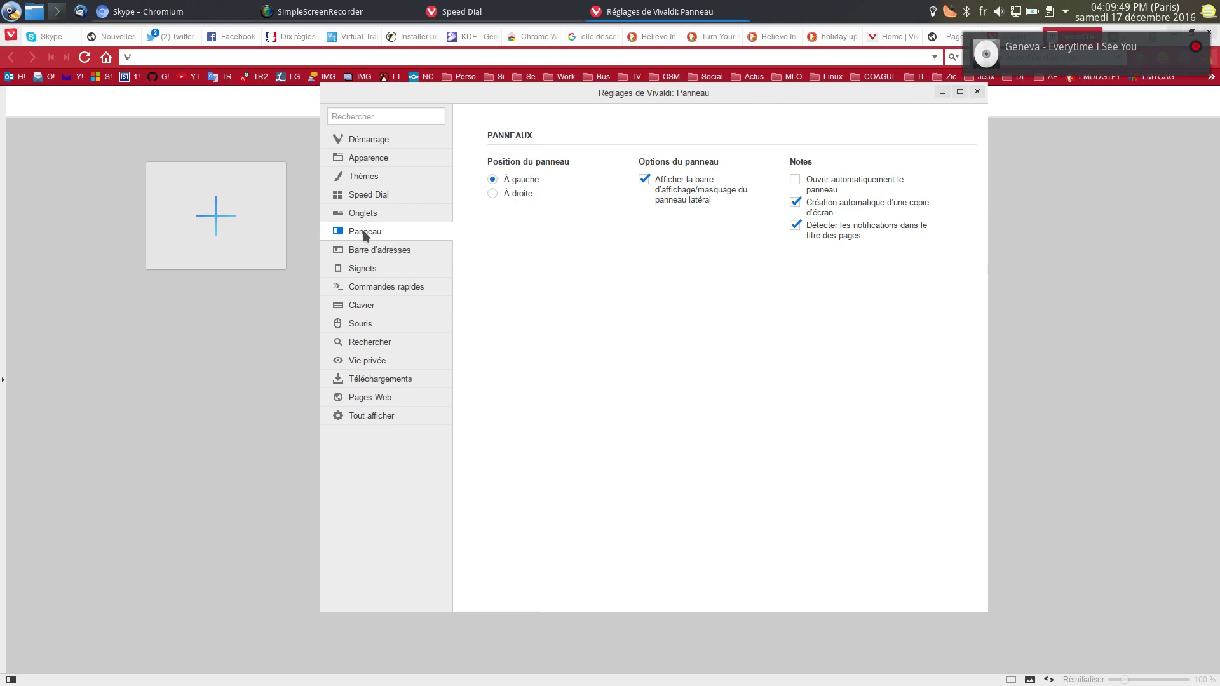
pyautogui.click(525, 193)
pyautogui.click(530, 180)
# Show the side panel and view its bookmarks, downloads and notes sections
pyautogui.click(2, 181)
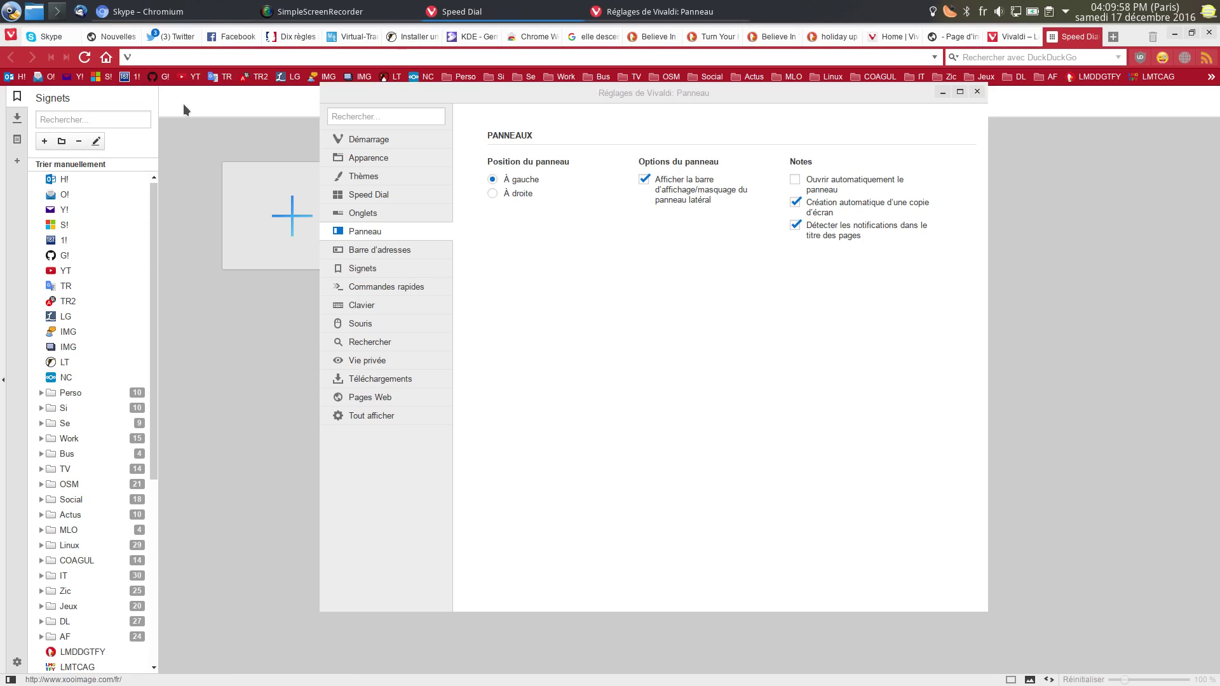
pyautogui.click(17, 119)
pyautogui.click(18, 140)
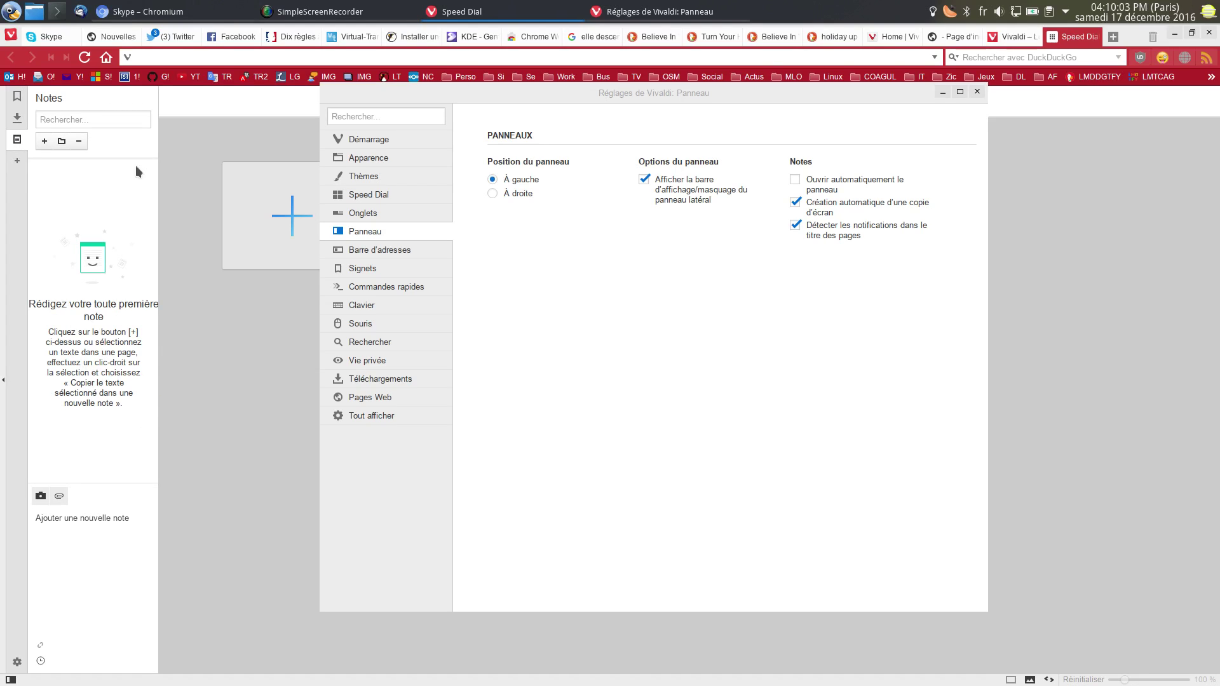
# On the Vivaldi home page, write the note "Penser à présenter vivaldi" and attach a screenshot of the page
pyautogui.moveTo(388, 100); pyautogui.dragTo(800, 139)
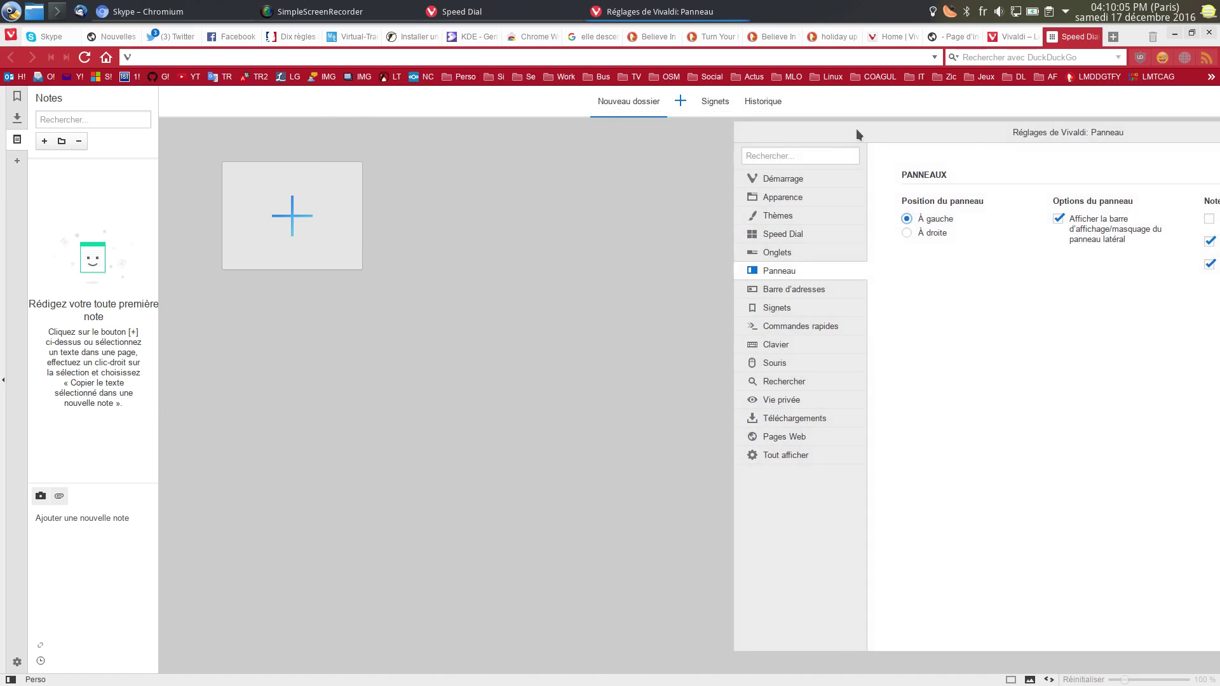
pyautogui.click(1011, 37)
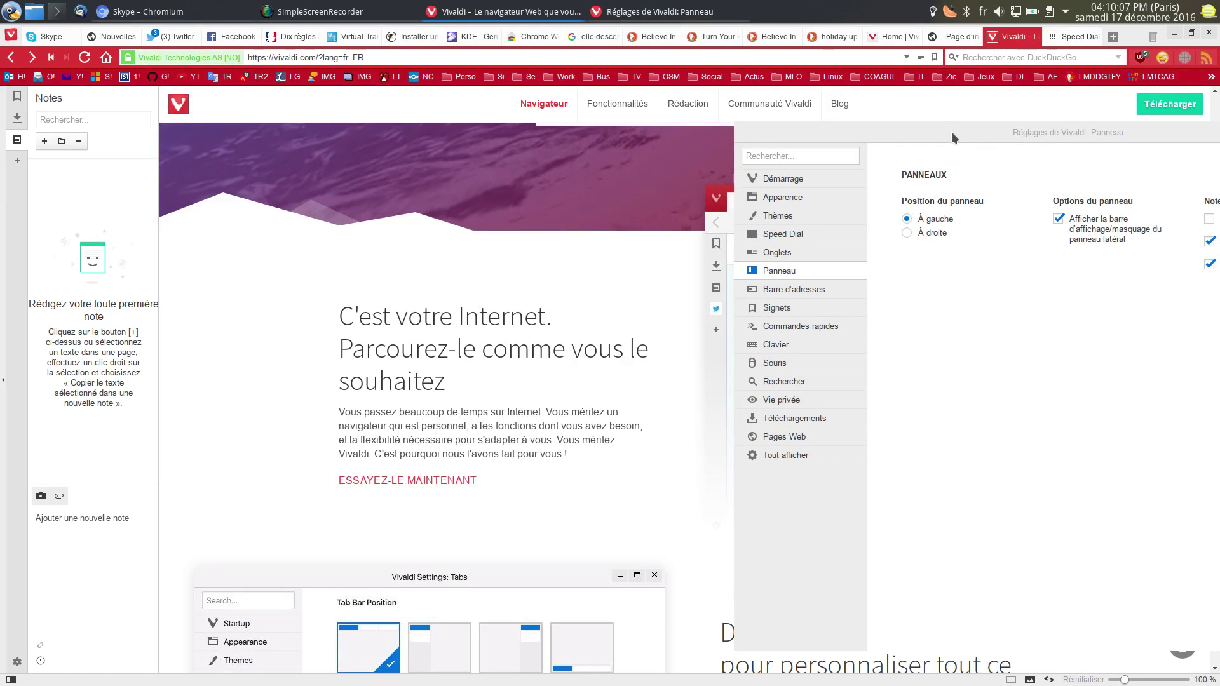
pyautogui.click(111, 522)
pyautogui.write('Pe')
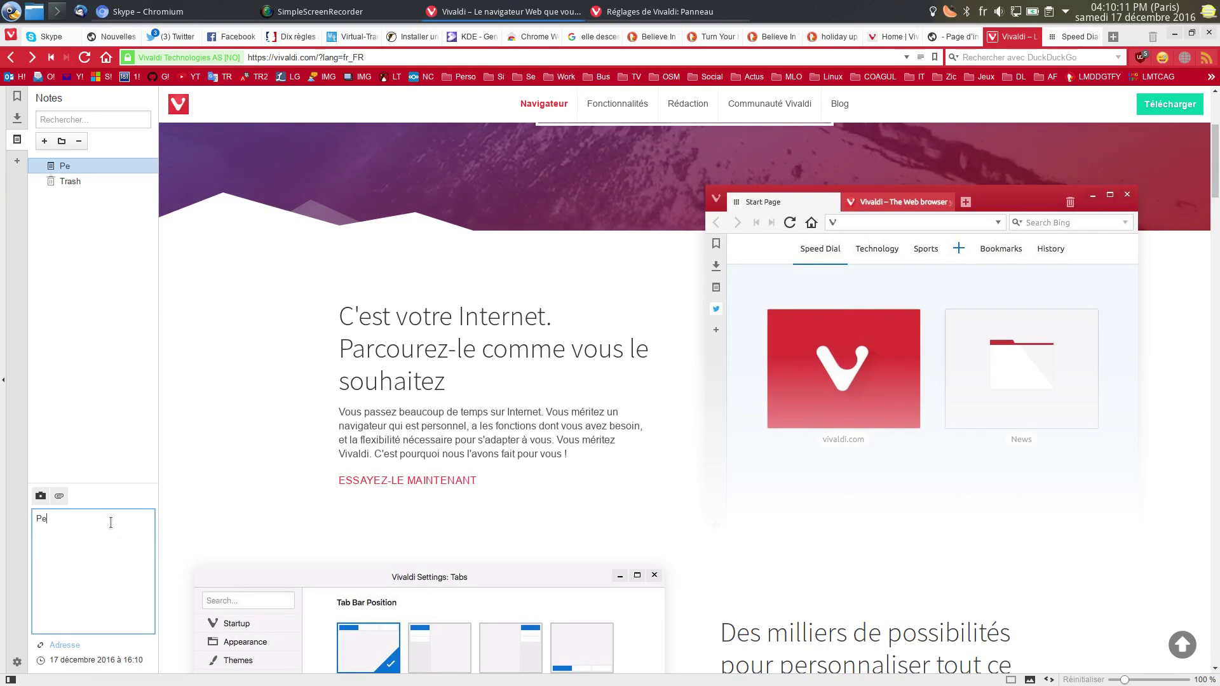
pyautogui.write('nser à prés')
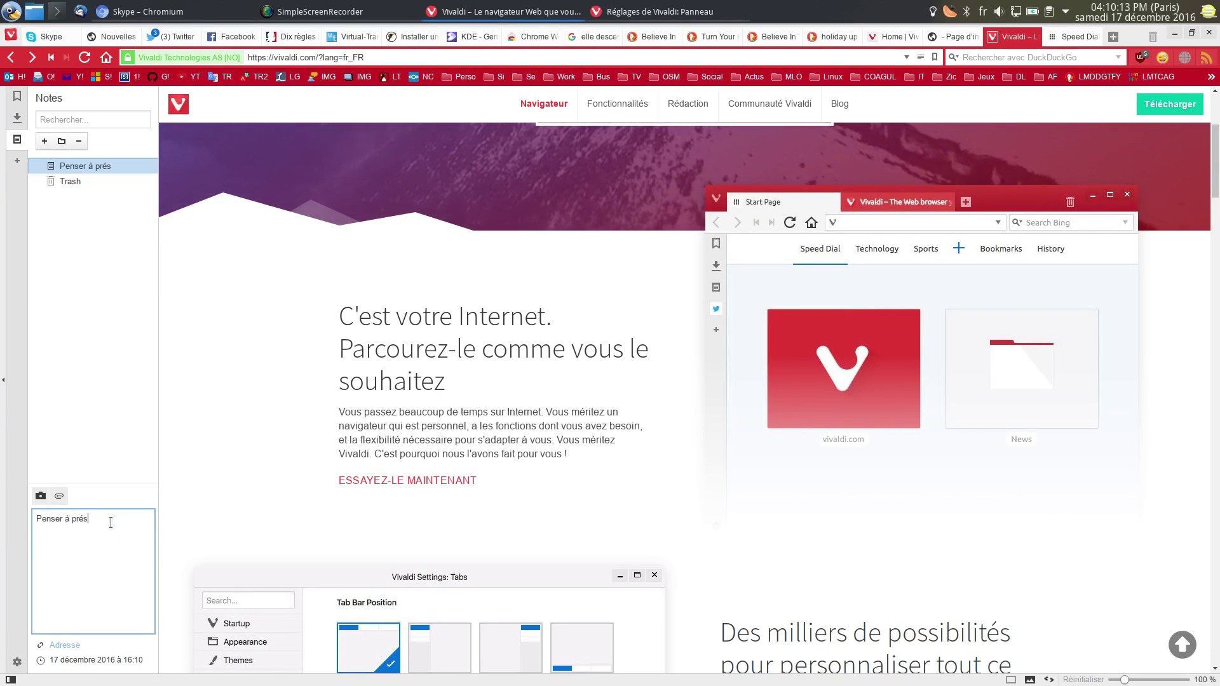
pyautogui.write('enter vivaldi')
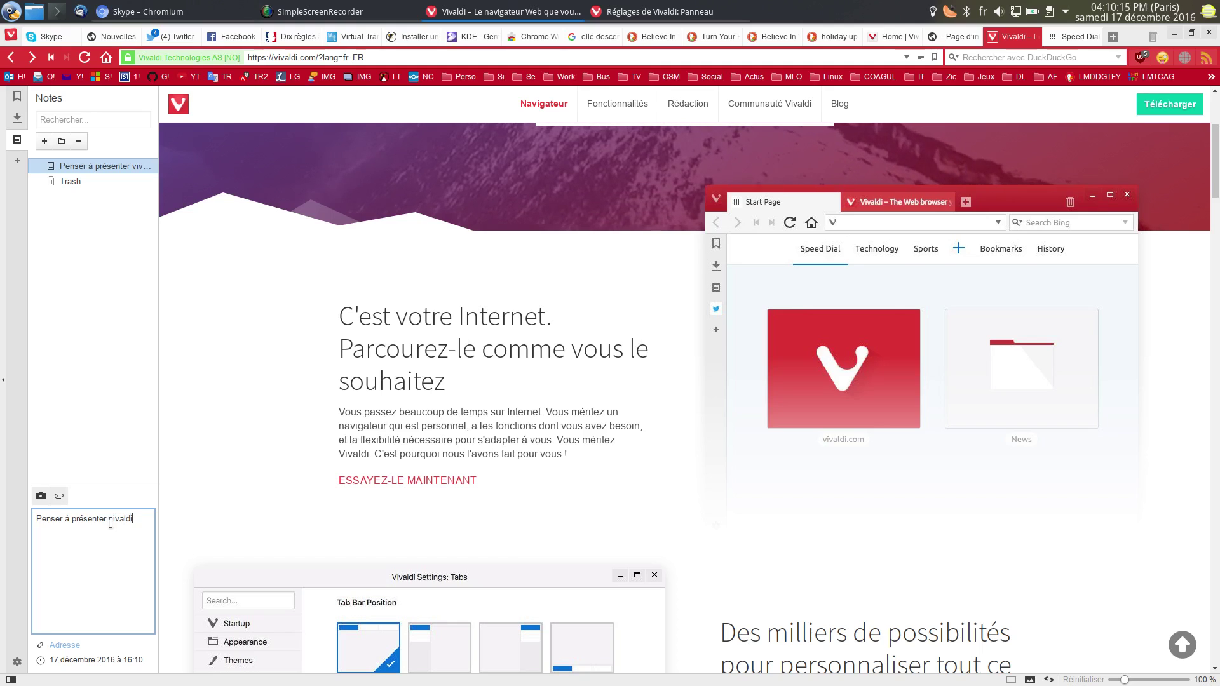
pyautogui.click(40, 496)
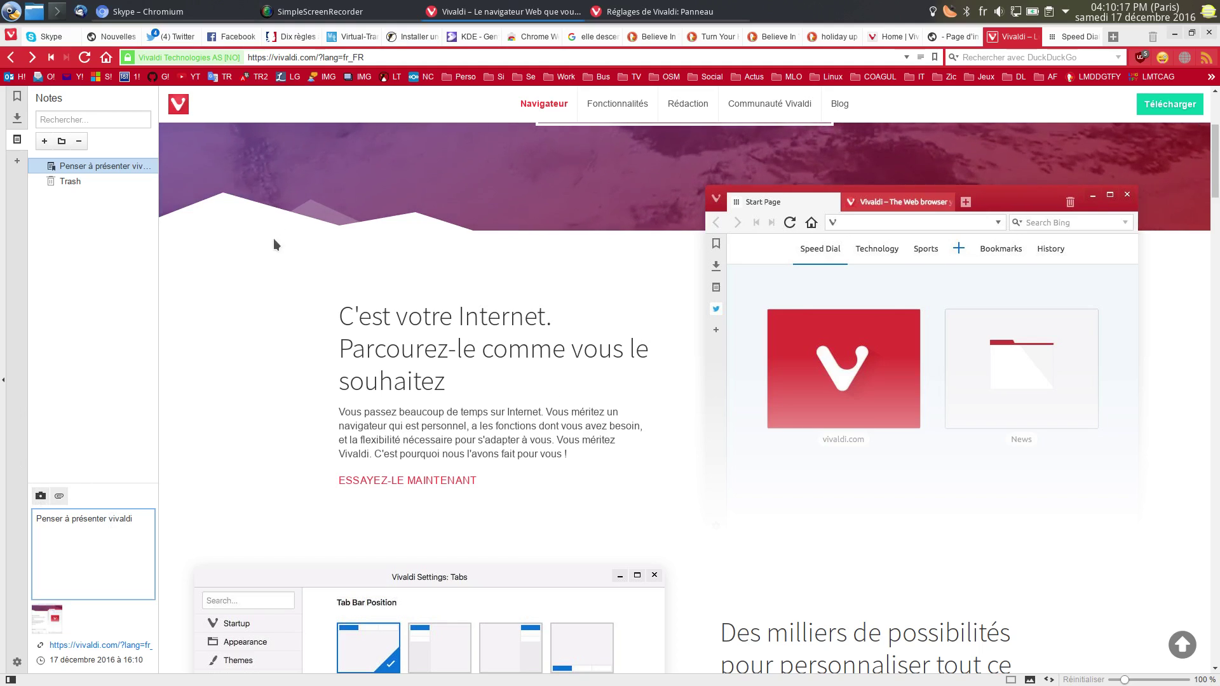
# From the Speed Dial tab, toggle the side panel, select the saved note and view its attached screenshot
pyautogui.click(1078, 37)
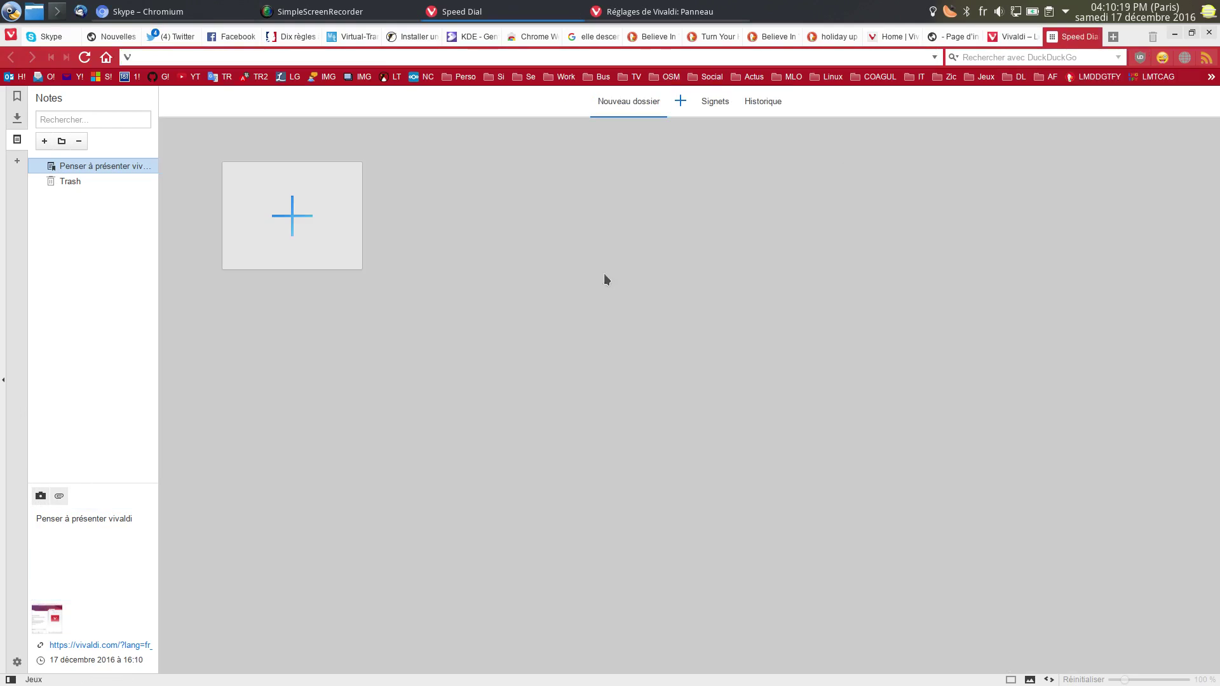
pyautogui.click(2, 170)
pyautogui.click(2, 172)
pyautogui.click(90, 169)
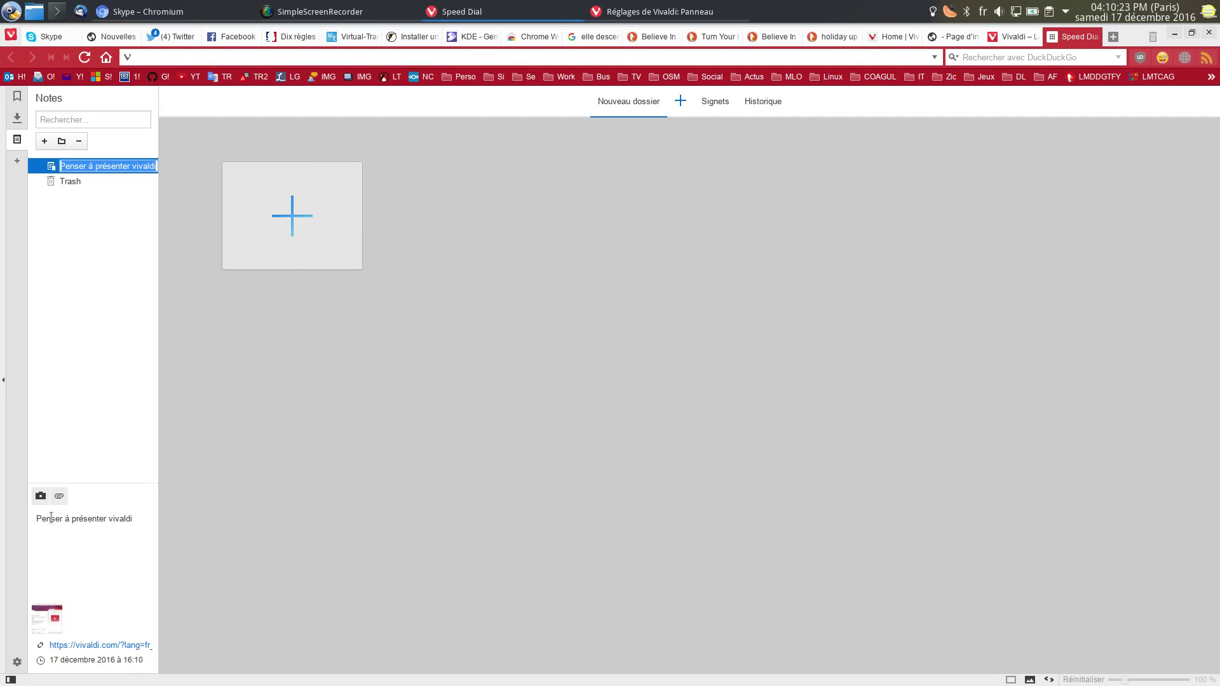
pyautogui.click(47, 618)
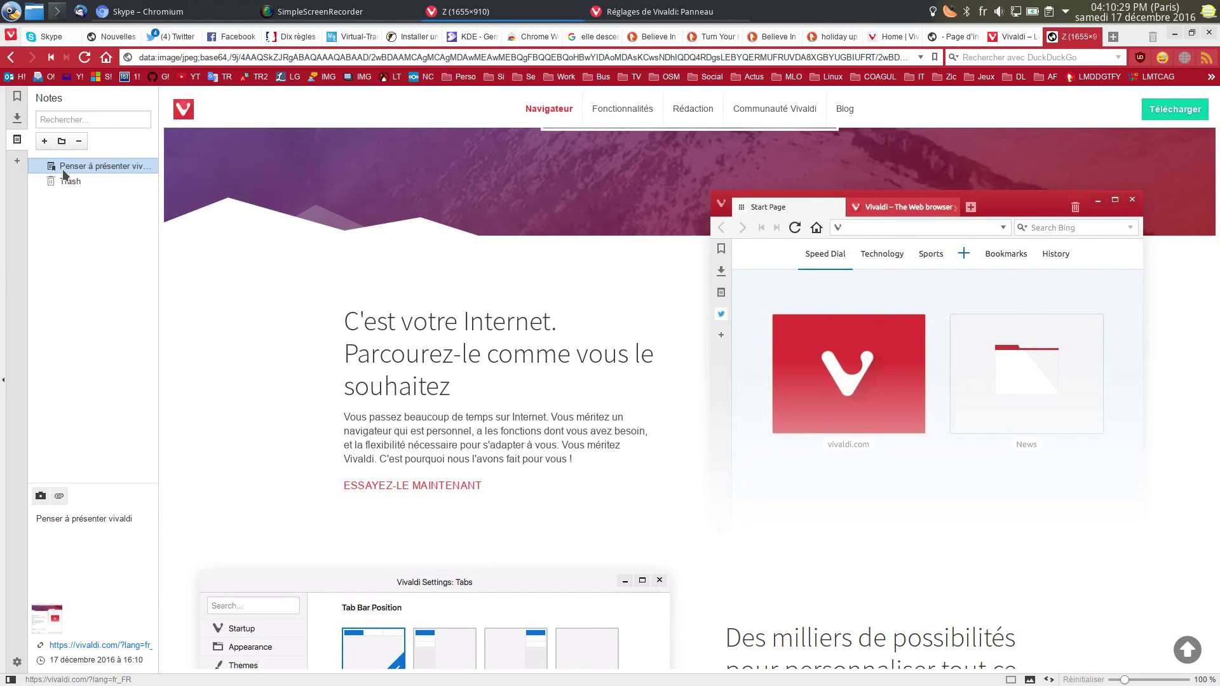
# Delete the note and close the tab showing its screenshot
pyautogui.click(79, 141)
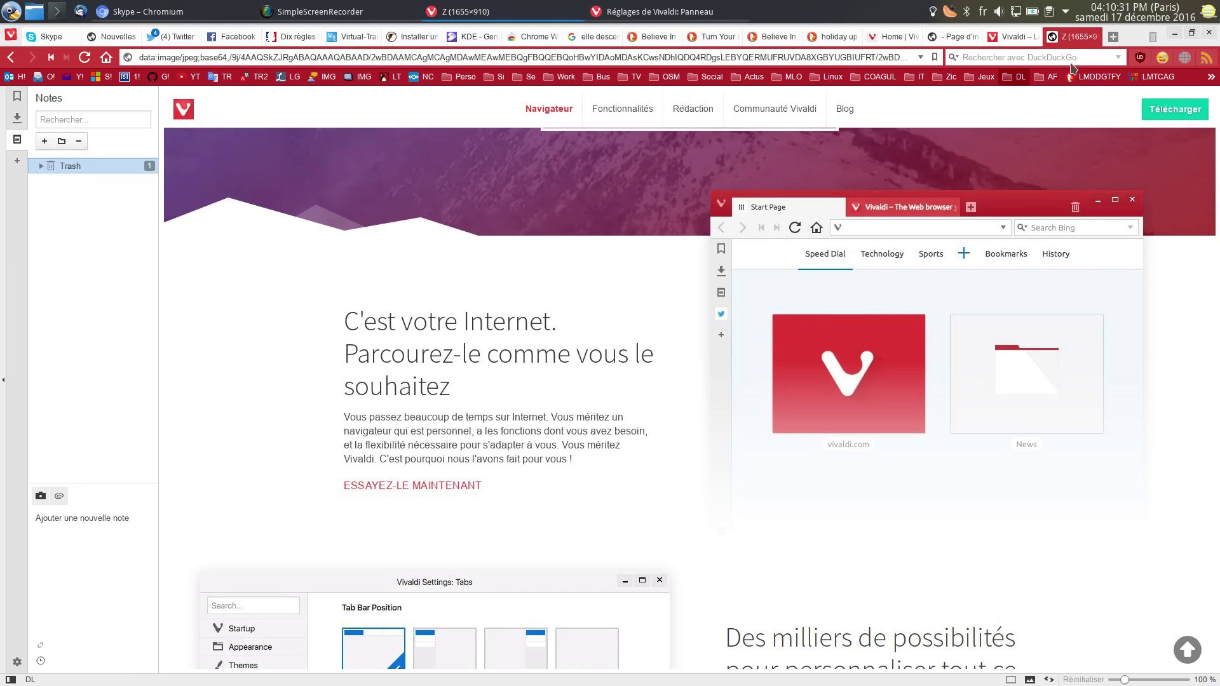
pyautogui.click(1103, 38)
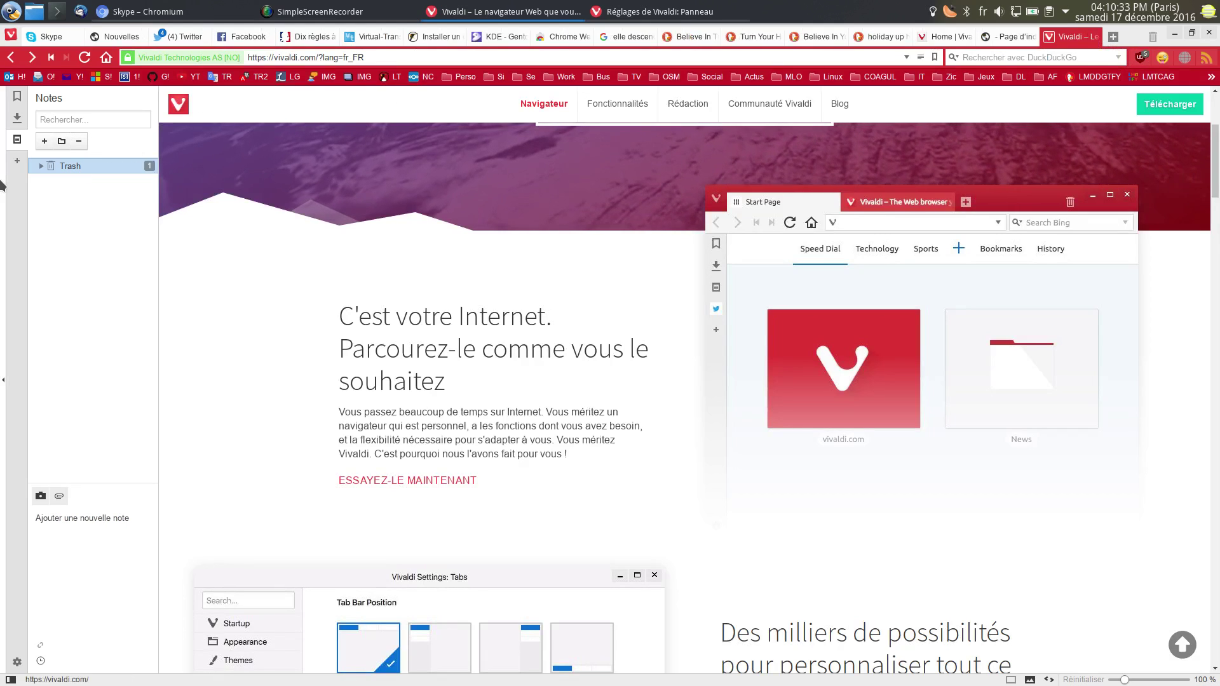
# View the form for adding a web panel and the bookmarks panel, then hide the side panel
pyautogui.click(17, 161)
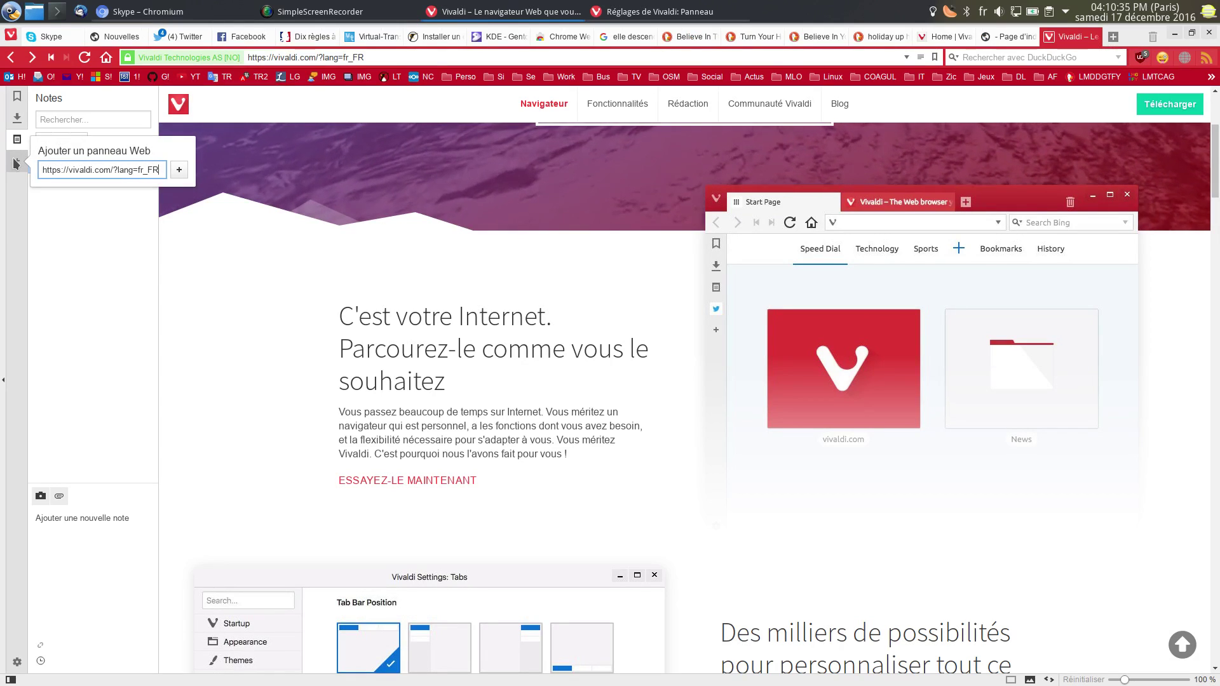
pyautogui.click(3, 172)
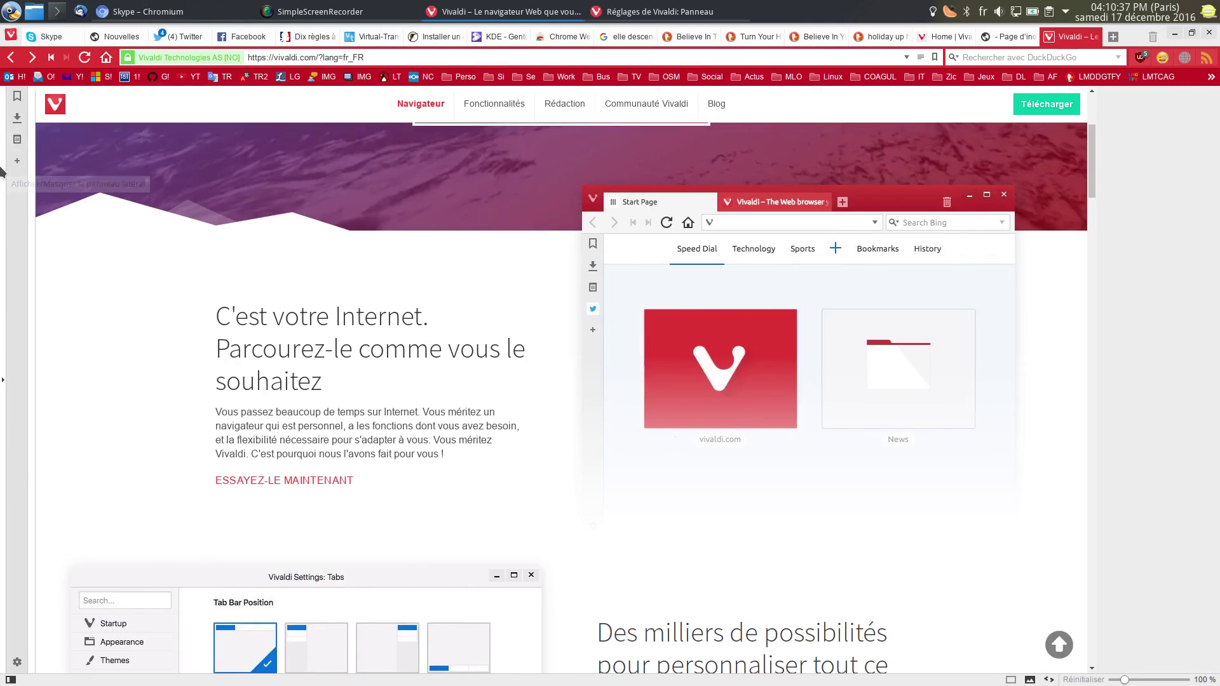
pyautogui.click(2, 172)
pyautogui.click(17, 96)
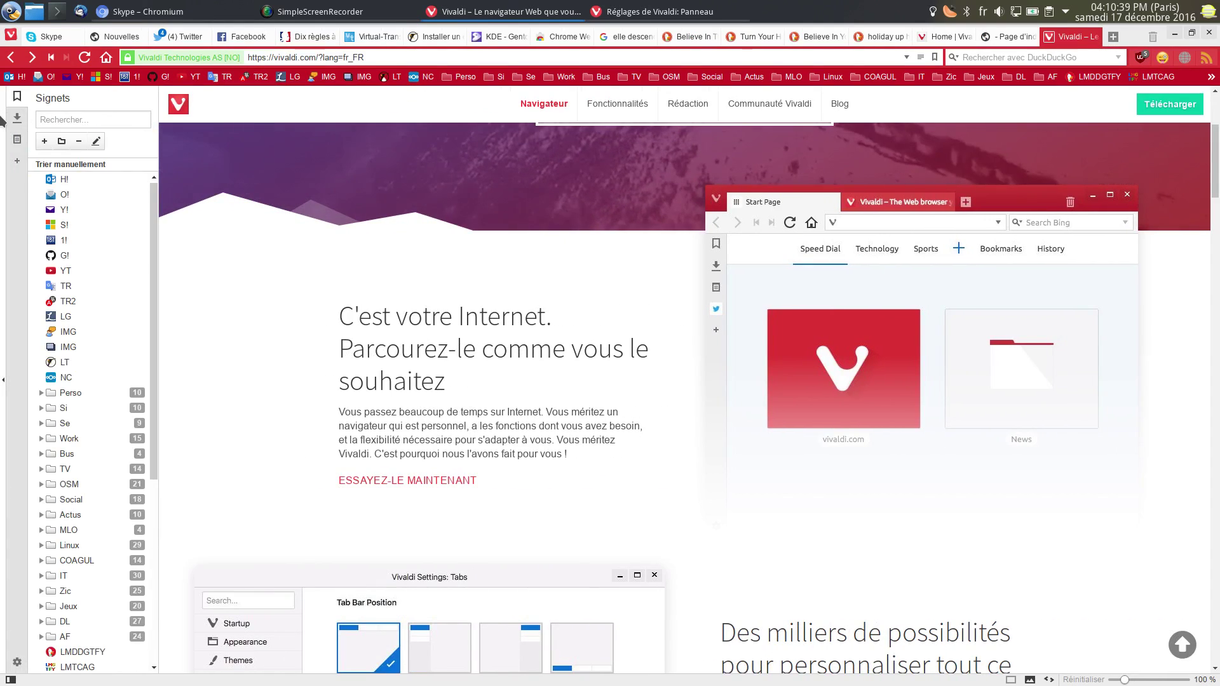
pyautogui.click(3, 120)
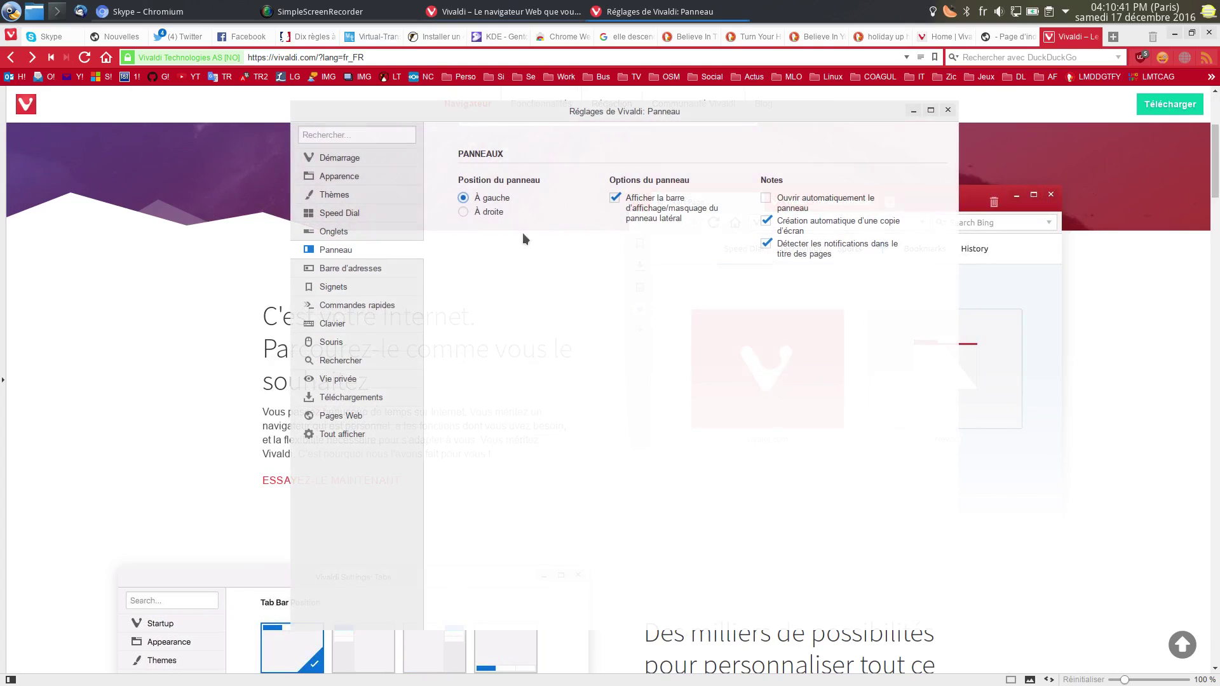
# In the address bar settings, try hiding the address bar, then show it again
pyautogui.click(343, 269)
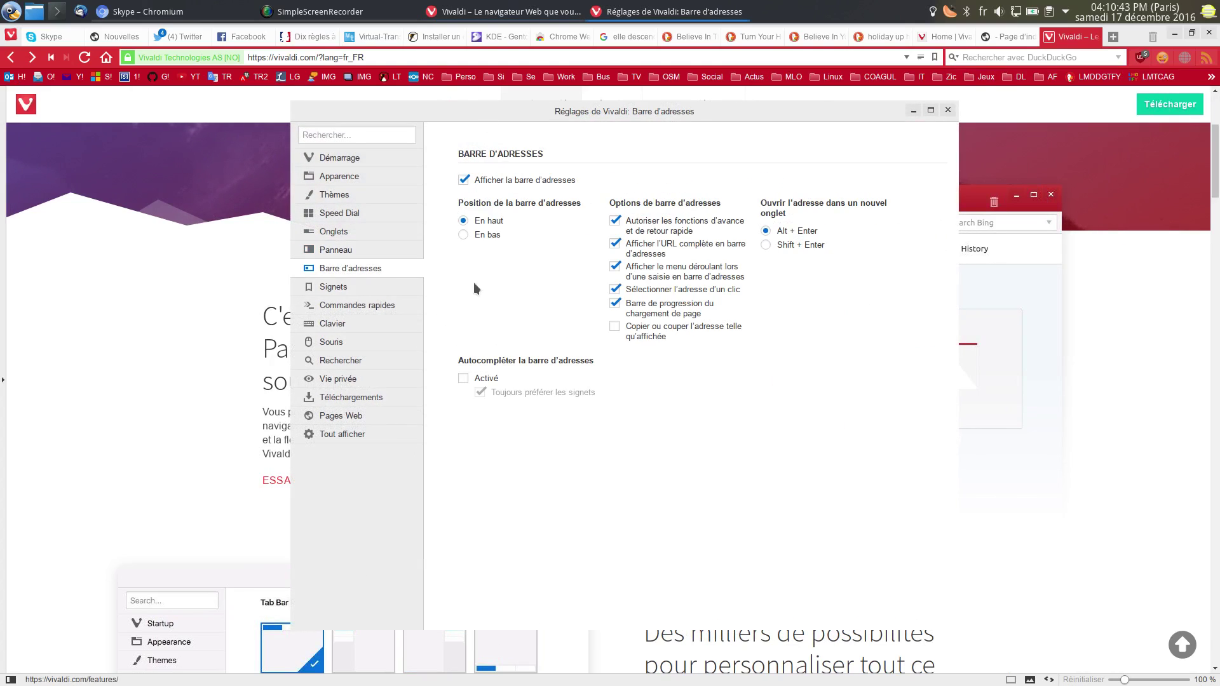
pyautogui.click(545, 183)
pyautogui.click(545, 182)
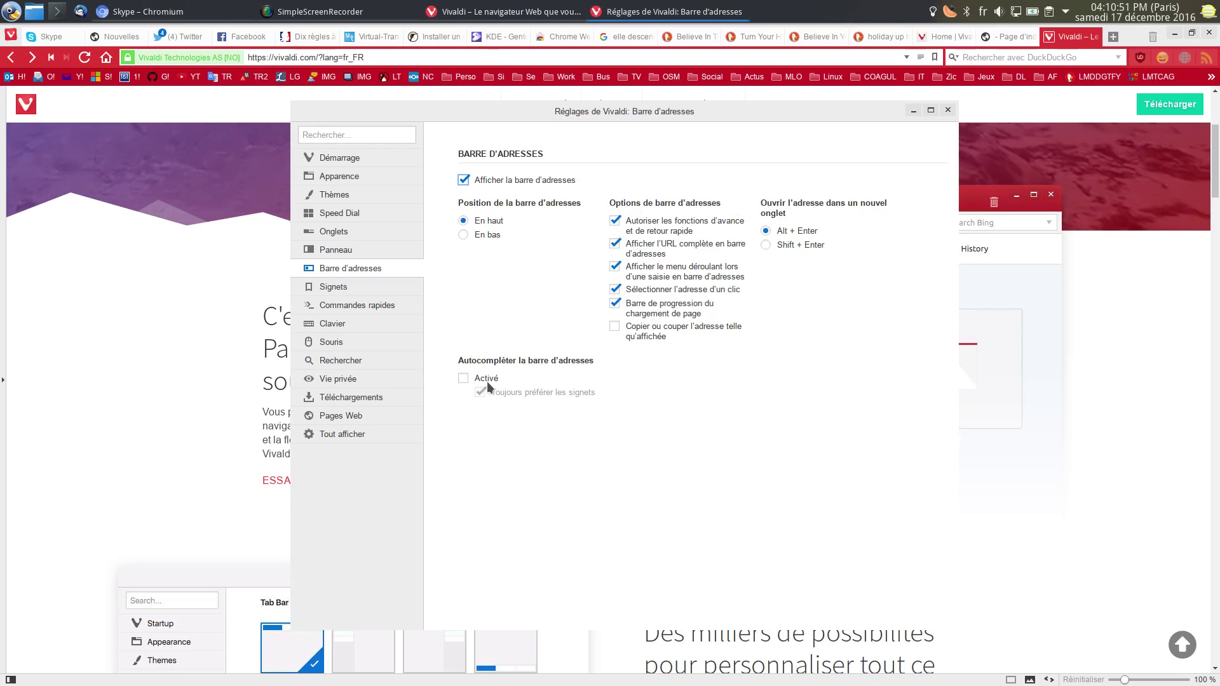
# In the bookmark settings, try the icon-only bookmark bar, then restore text and icons
pyautogui.click(332, 289)
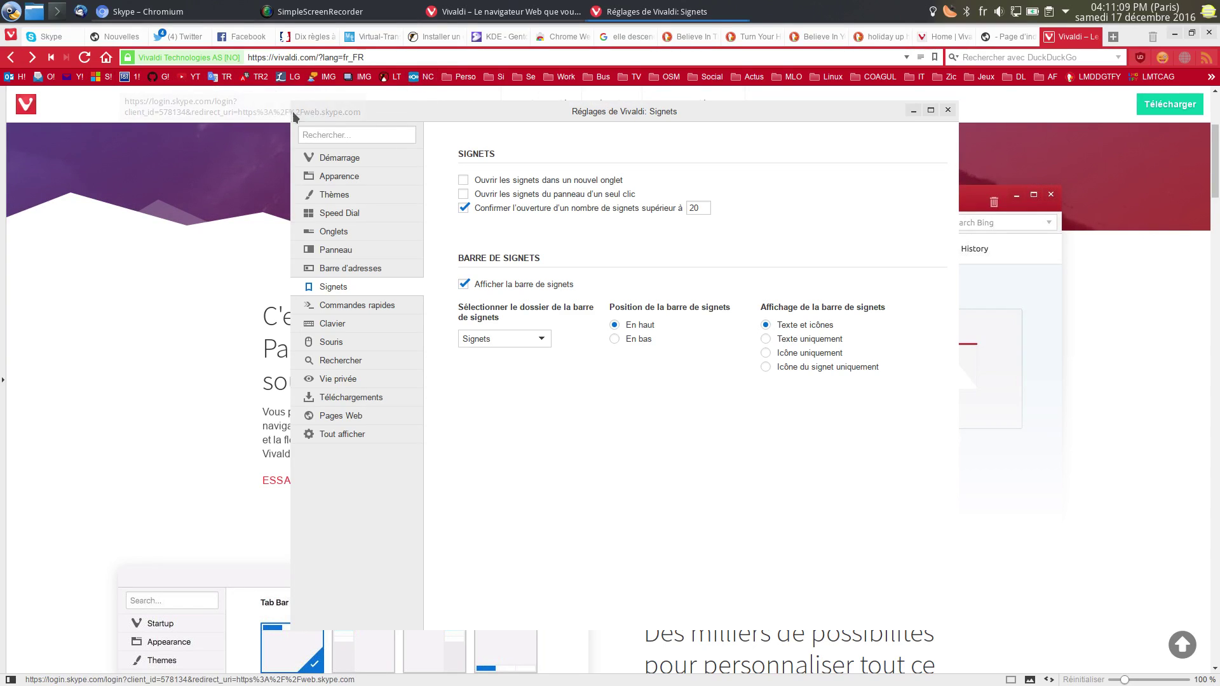
pyautogui.click(797, 354)
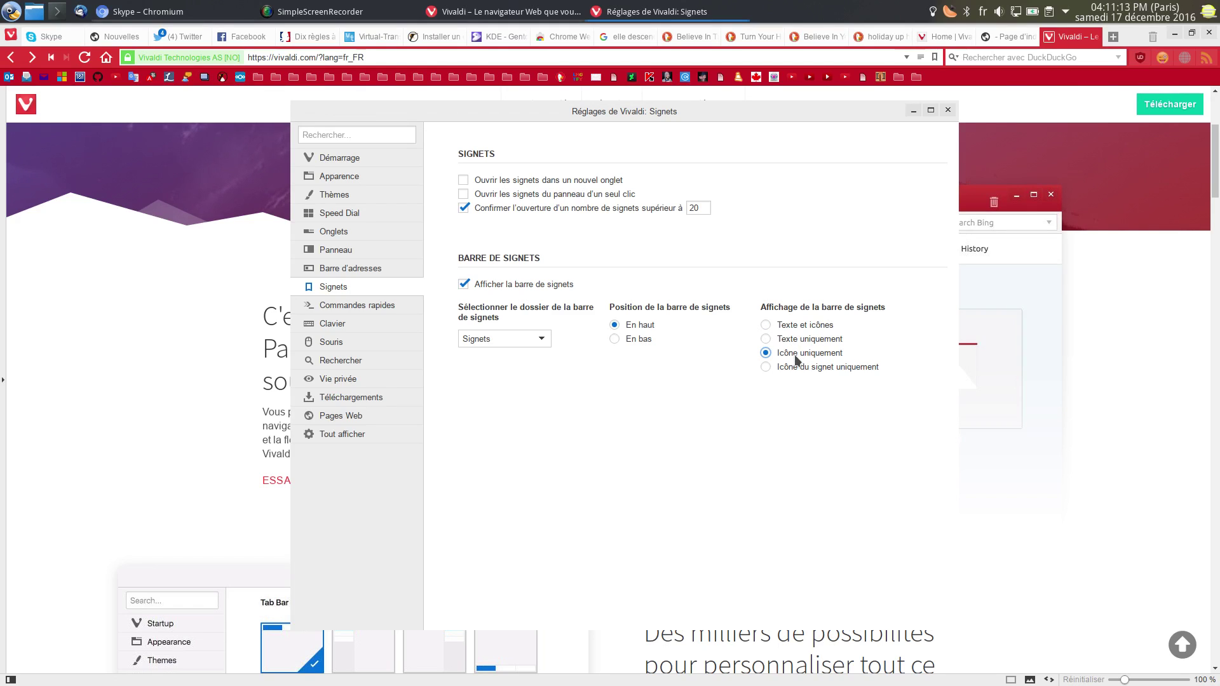
pyautogui.click(804, 327)
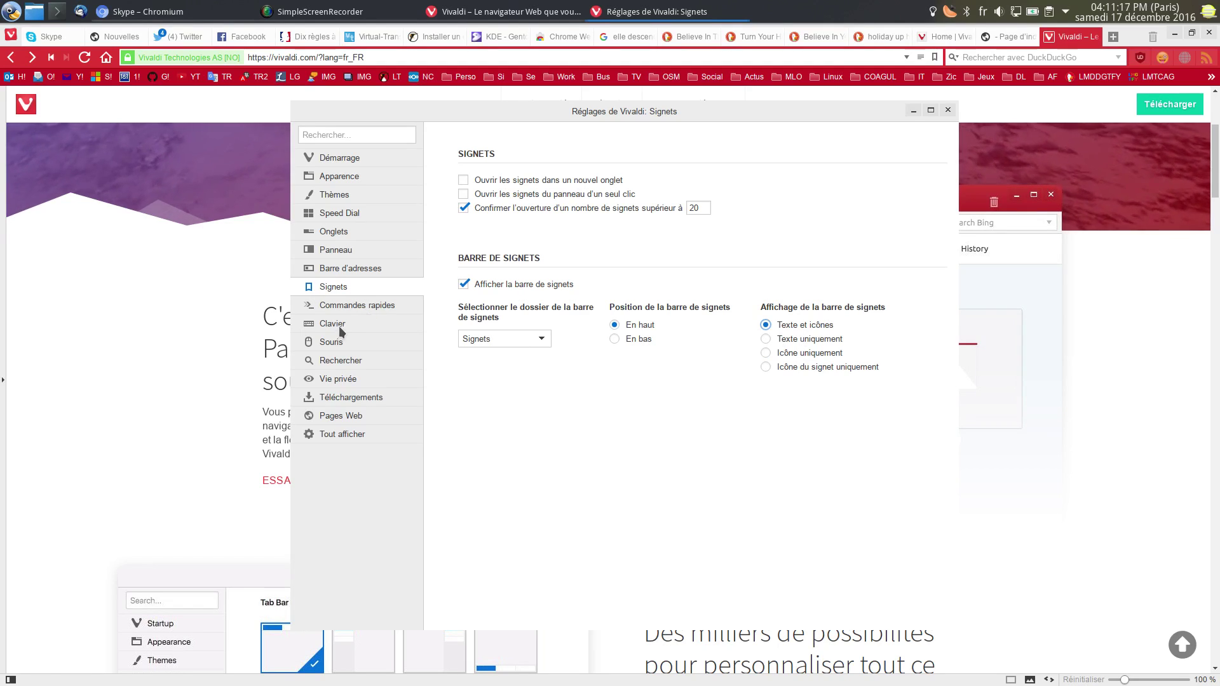
# View the quick commands settings, then the keyboard settings with the window shortcuts
pyautogui.click(365, 306)
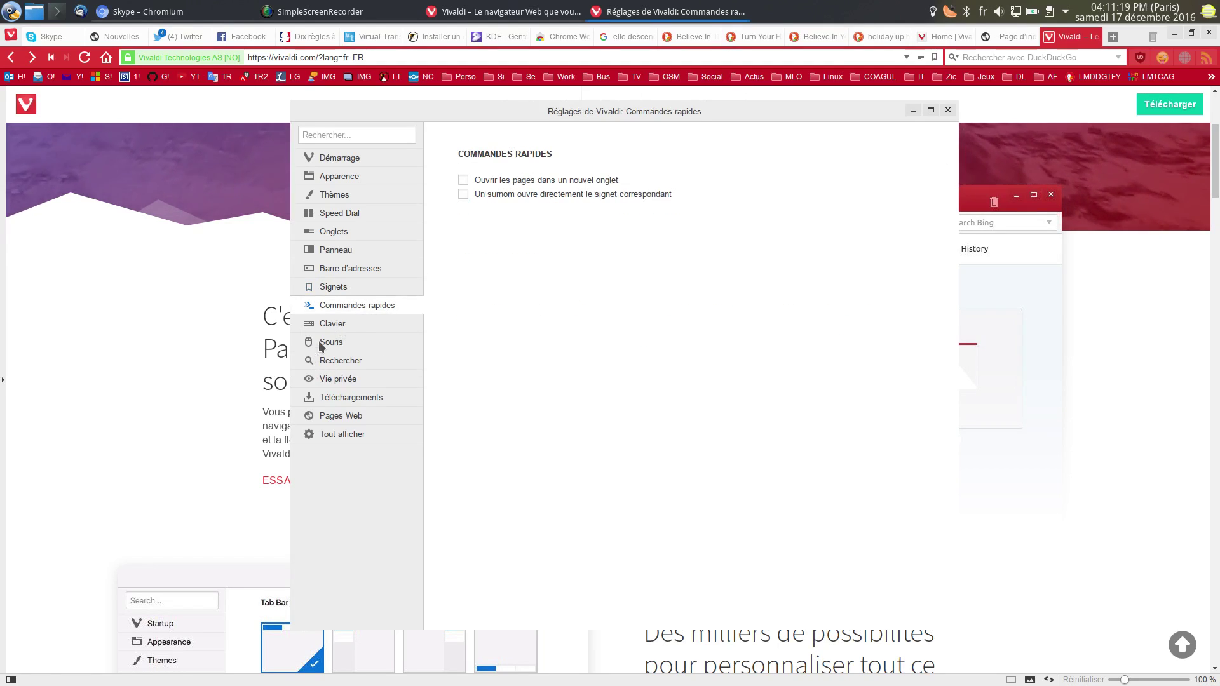
pyautogui.click(343, 325)
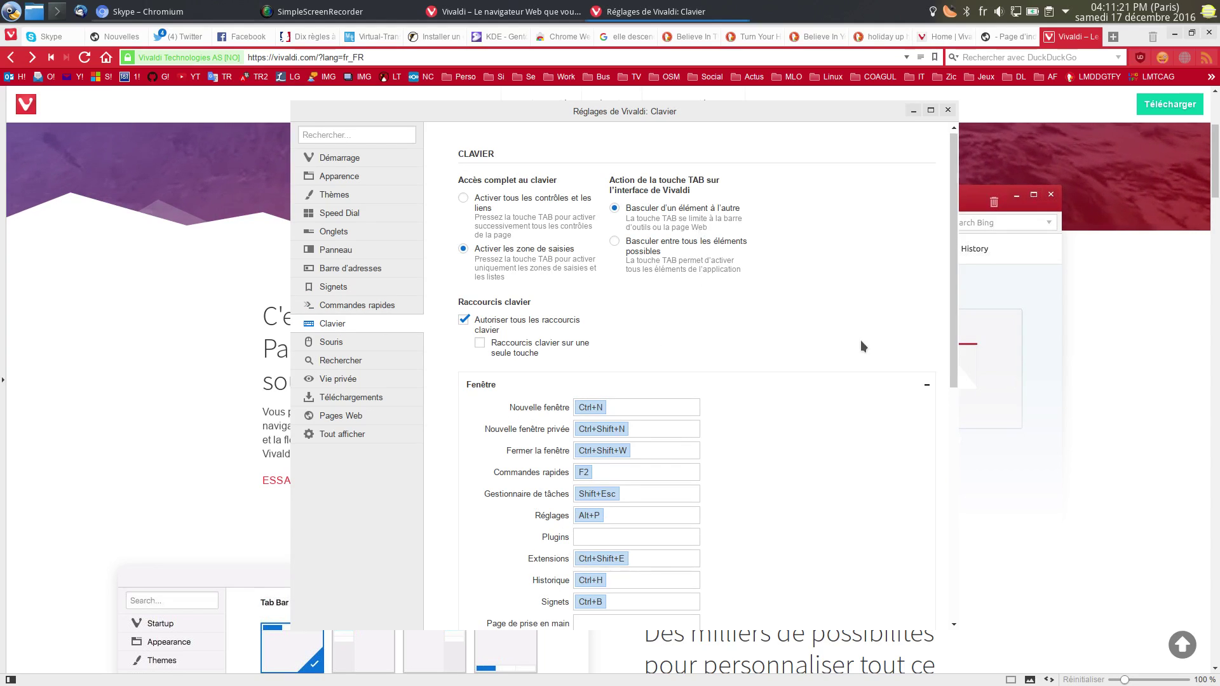
# View the remaining keyboard shortcuts for the window category, then the mouse settings
pyautogui.scroll(-6, 857, 347)
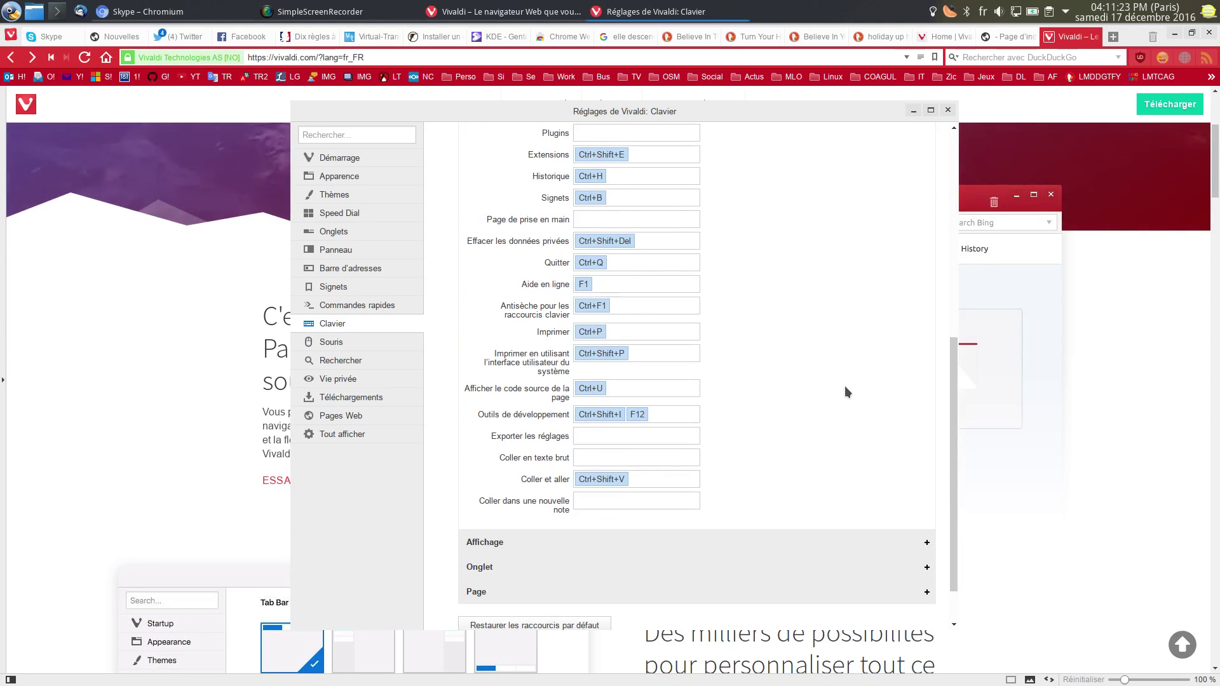
pyautogui.scroll(-1, 829, 359)
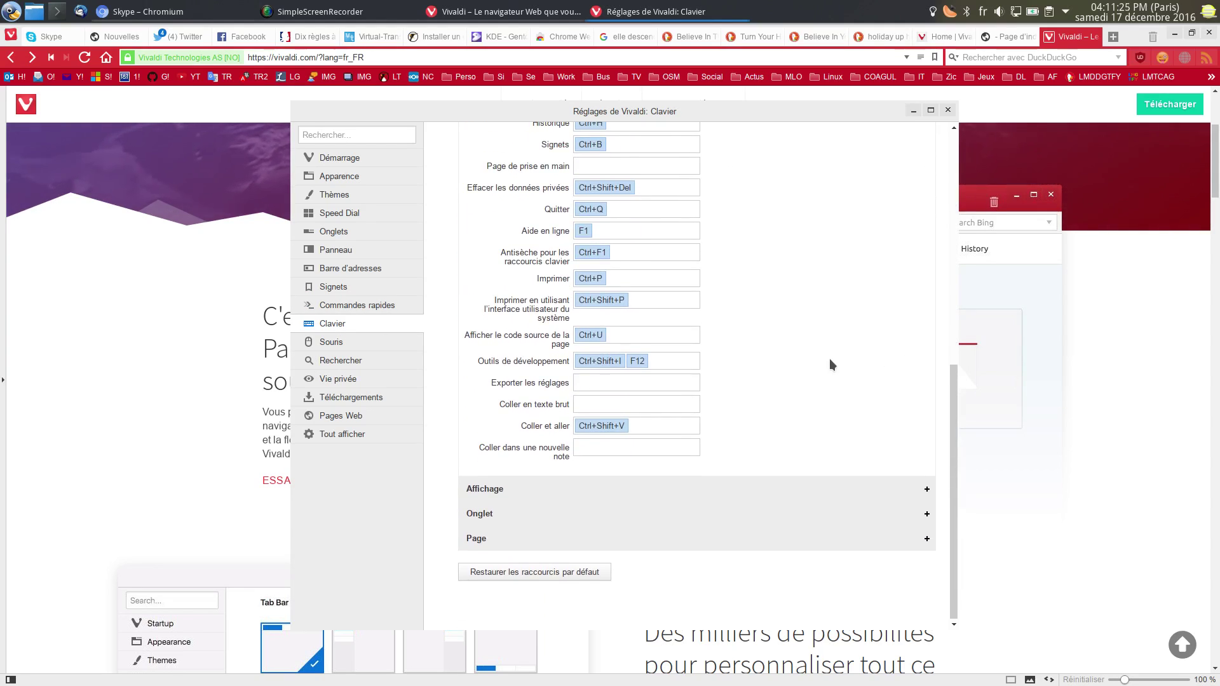
pyautogui.click(360, 344)
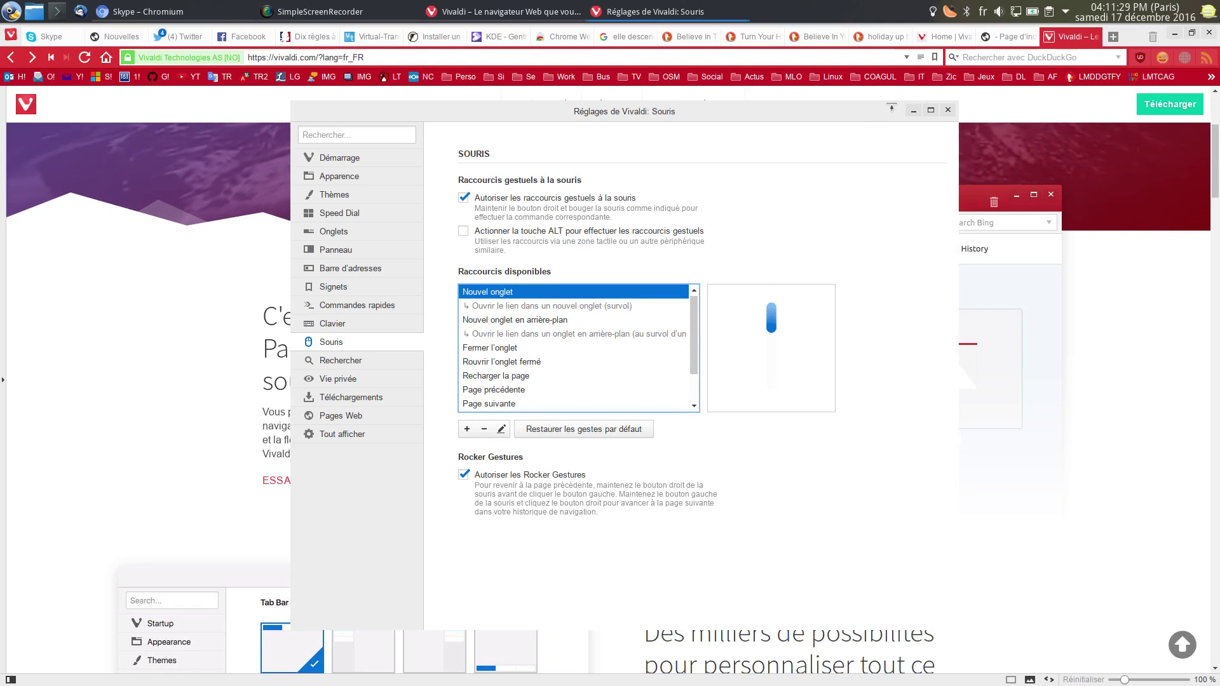
# Hide the settings window and try the mouse gestures for opening and closing a tab
pyautogui.click(913, 111)
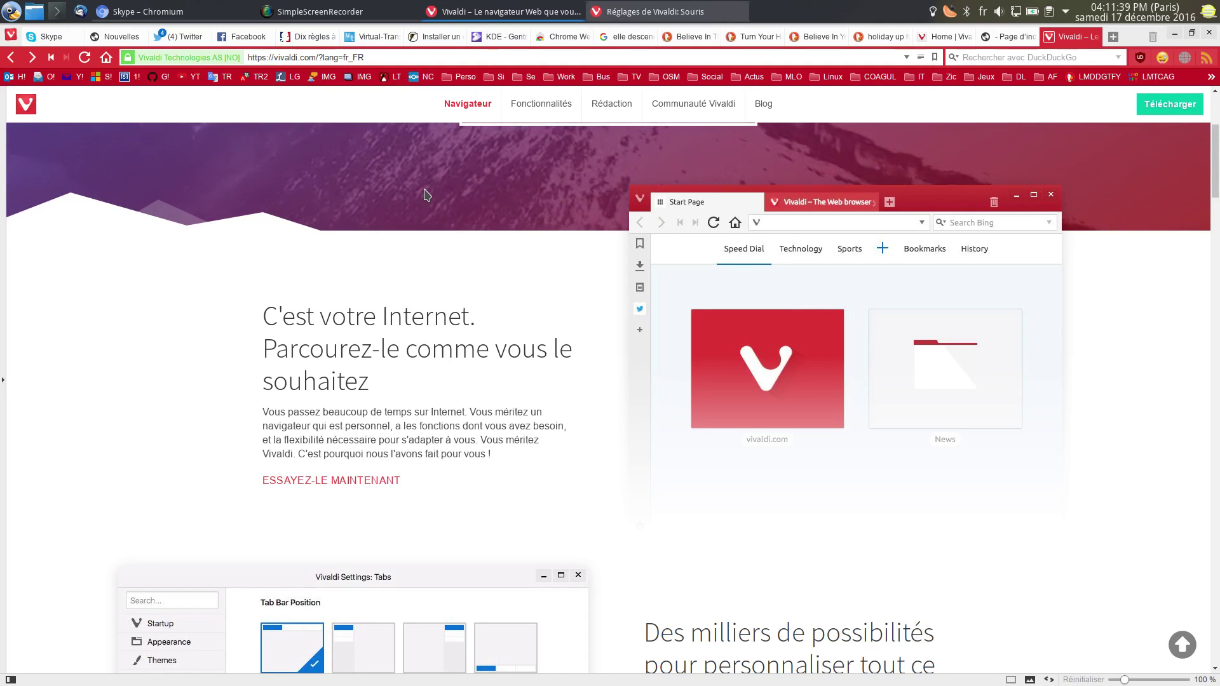
pyautogui.rightClick(173, 291)
pyautogui.rightClick(175, 167)
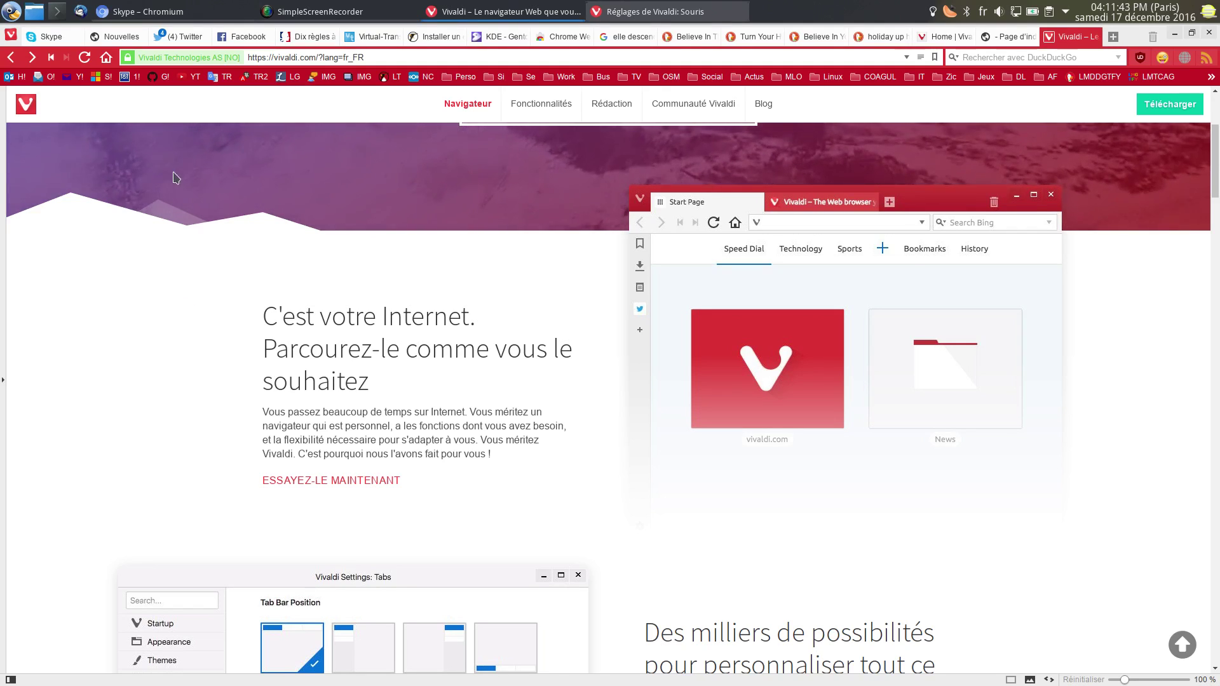
pyautogui.rightClick(170, 241)
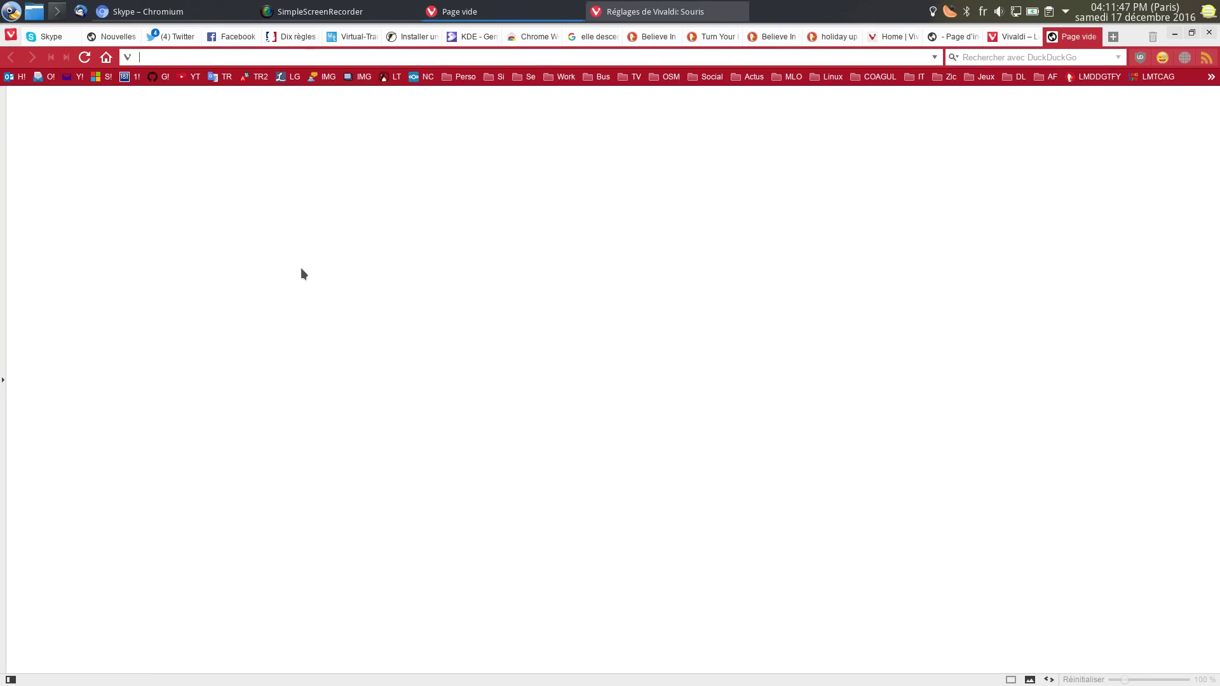
pyautogui.rightClick(354, 161)
pyautogui.rightClick(760, 314)
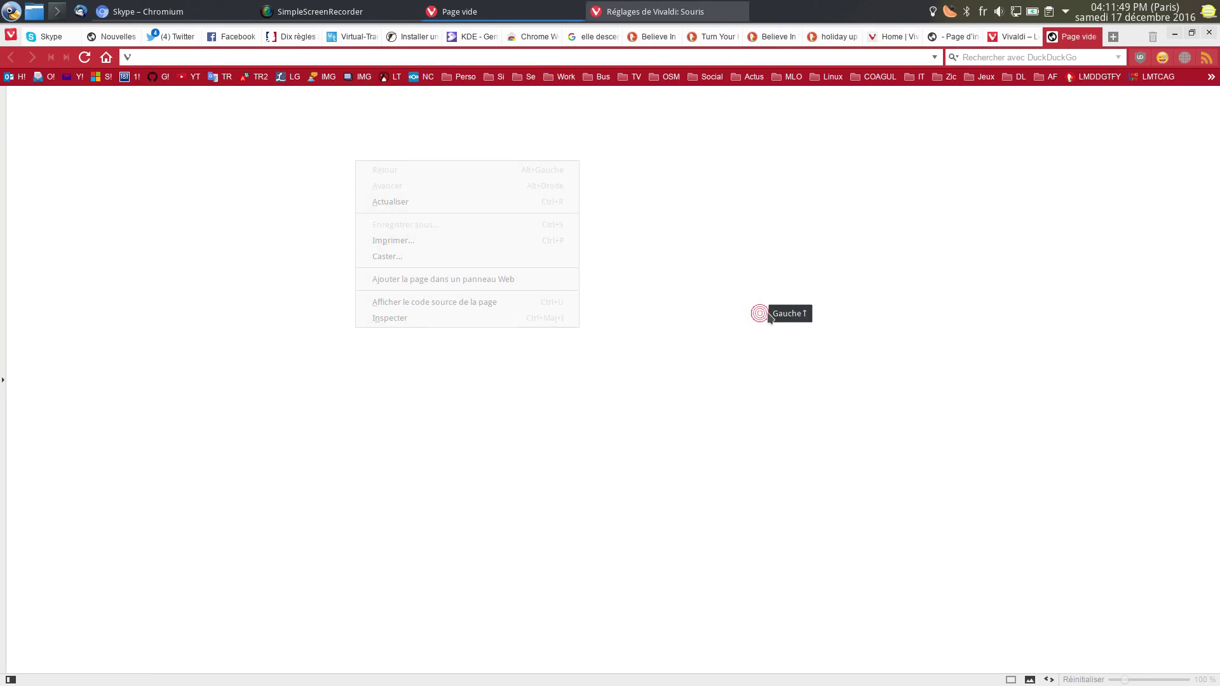
pyautogui.rightClick(460, 168)
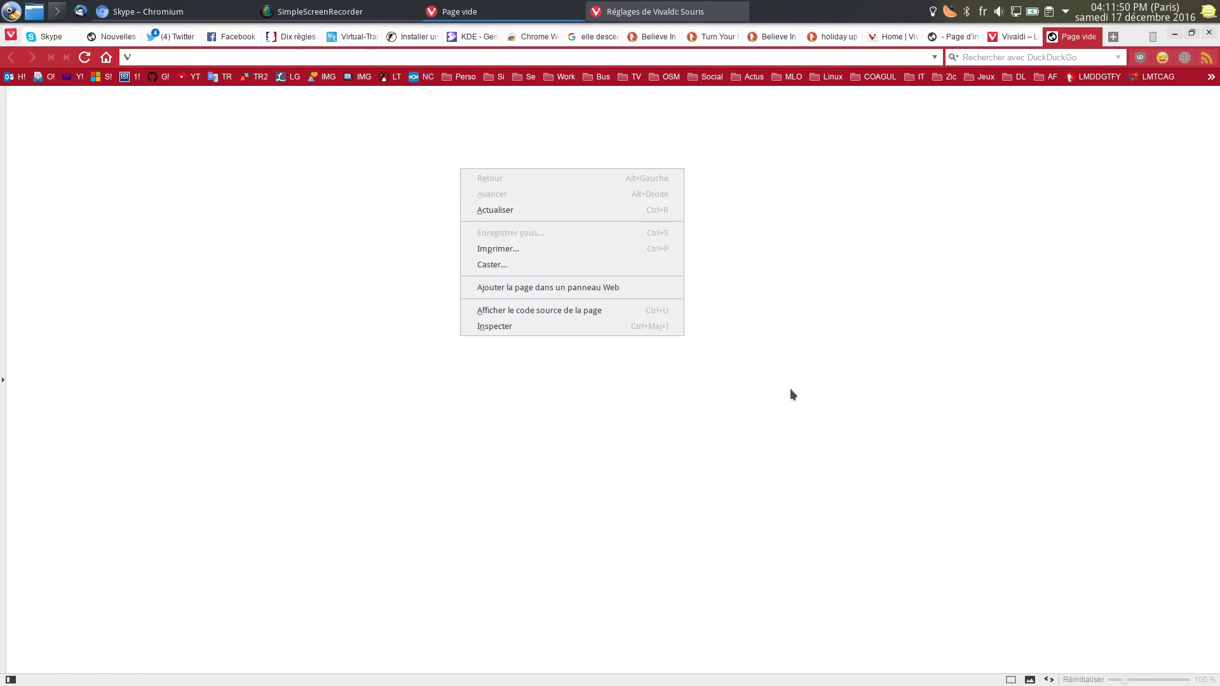
pyautogui.click(334, 347)
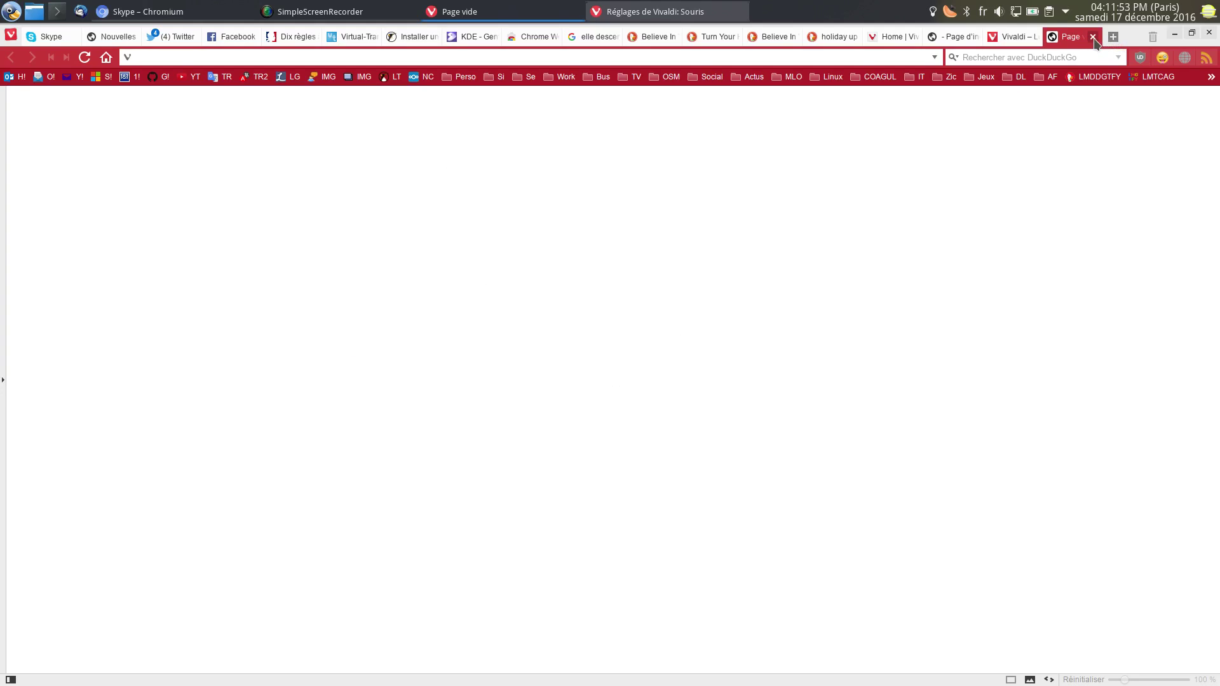
# Load the Linuxtricks home page and the LT bookmark in tabs, opening and closing them with mouse gestures
pyautogui.click(114, 61)
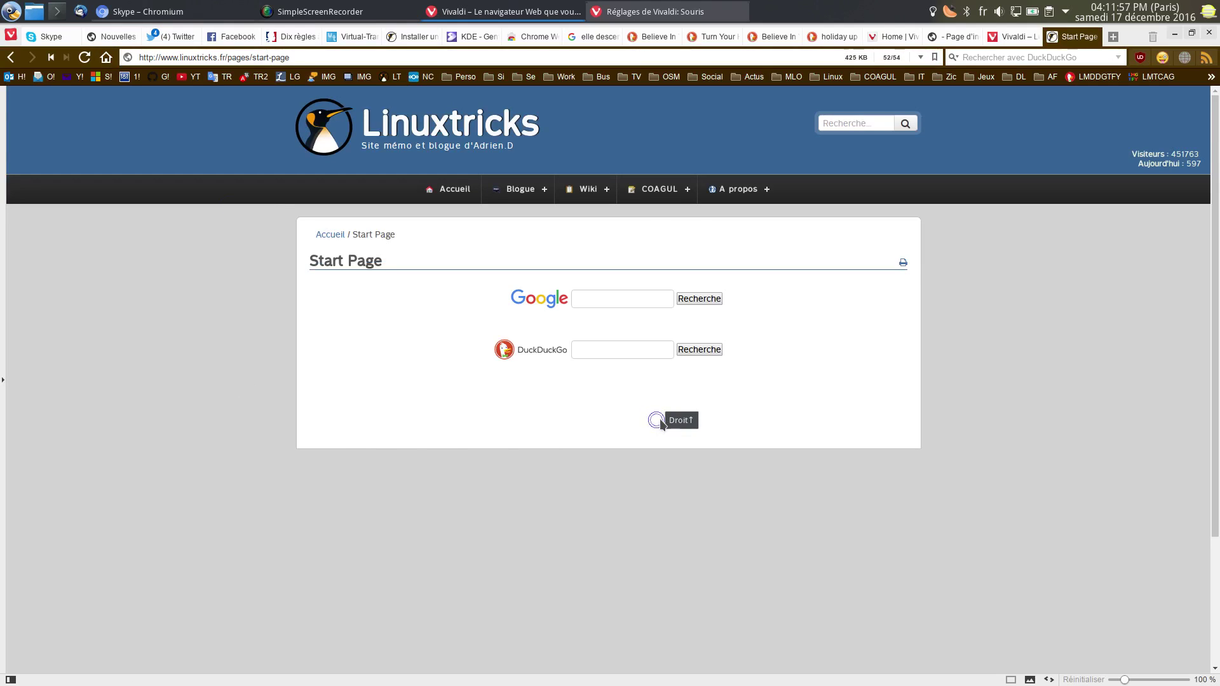
pyautogui.rightClick(660, 420)
pyautogui.rightClick(525, 180)
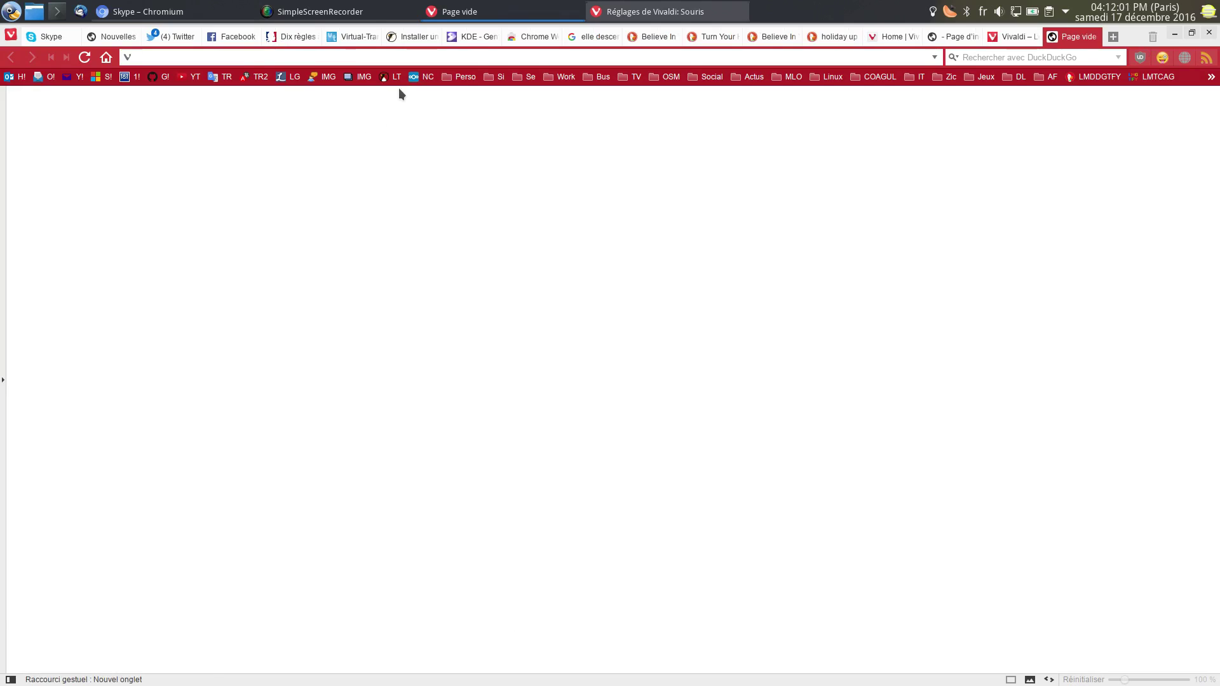
pyautogui.click(391, 78)
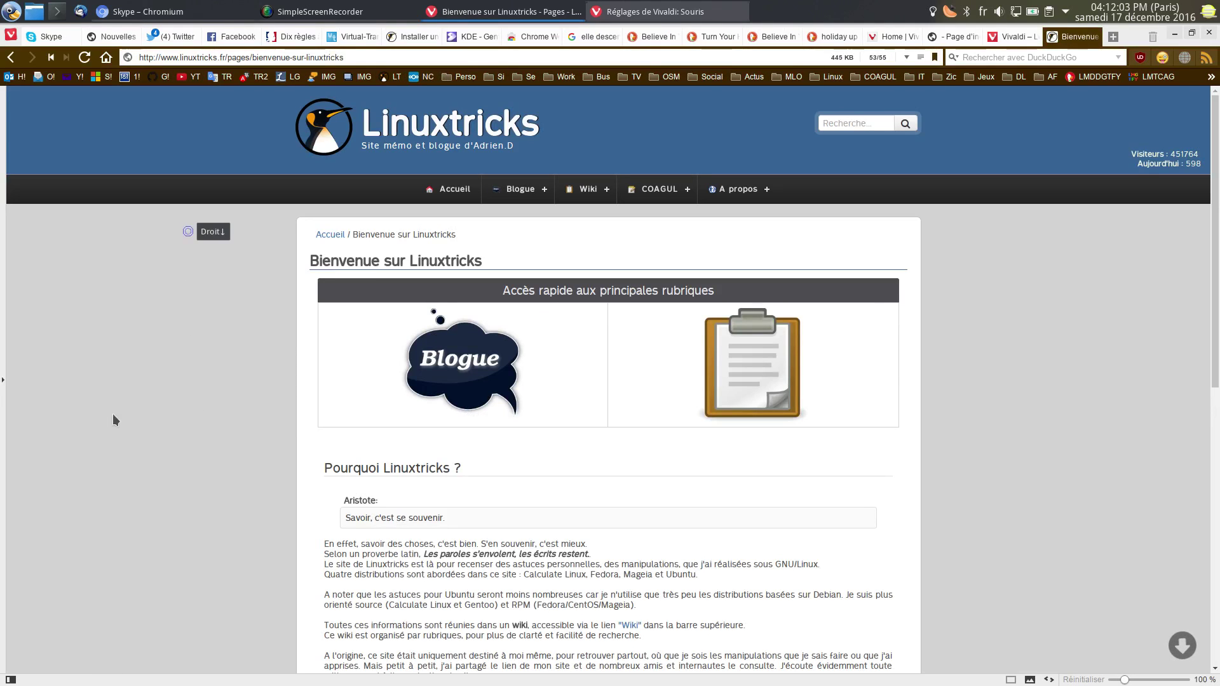
pyautogui.rightClick(123, 390)
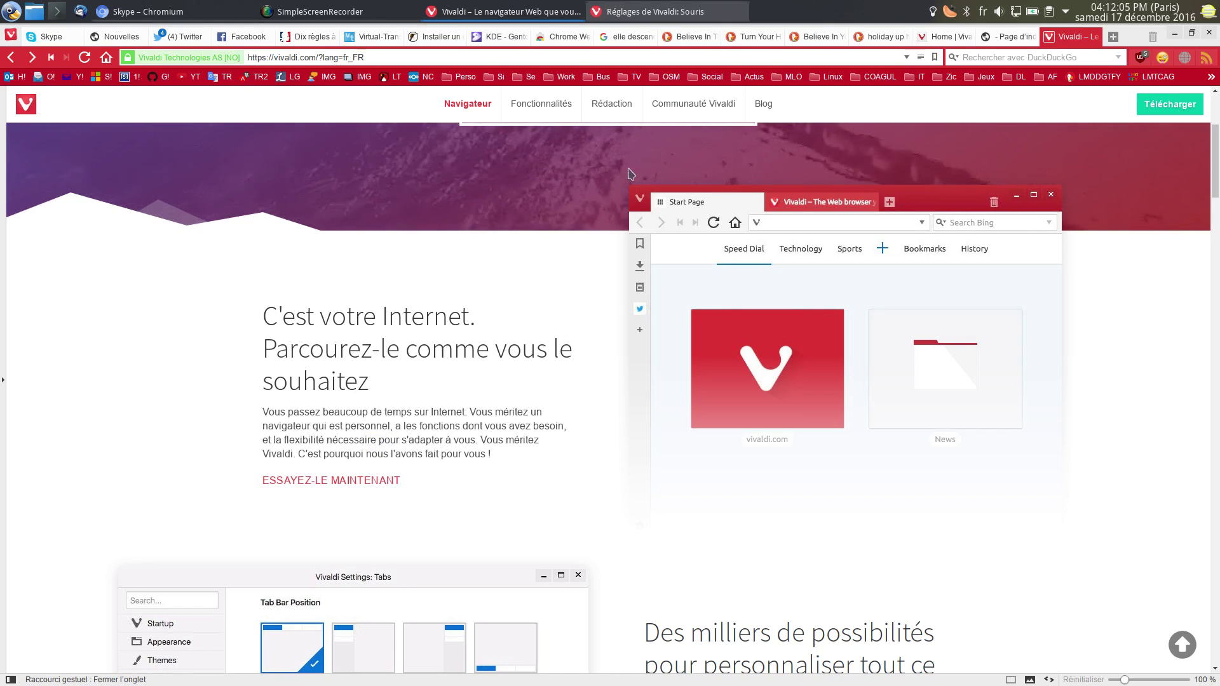
# In the mouse settings, preview the gestures for closing a tab, the previous page and the next page
pyautogui.click(667, 13)
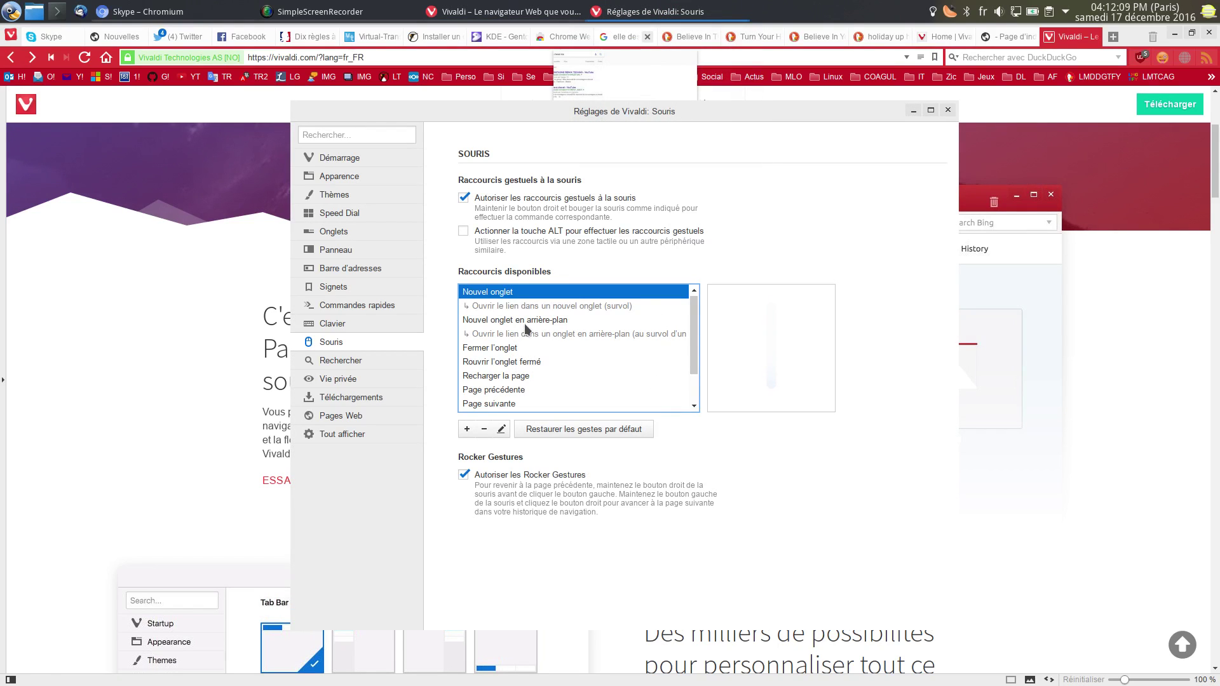
pyautogui.click(503, 349)
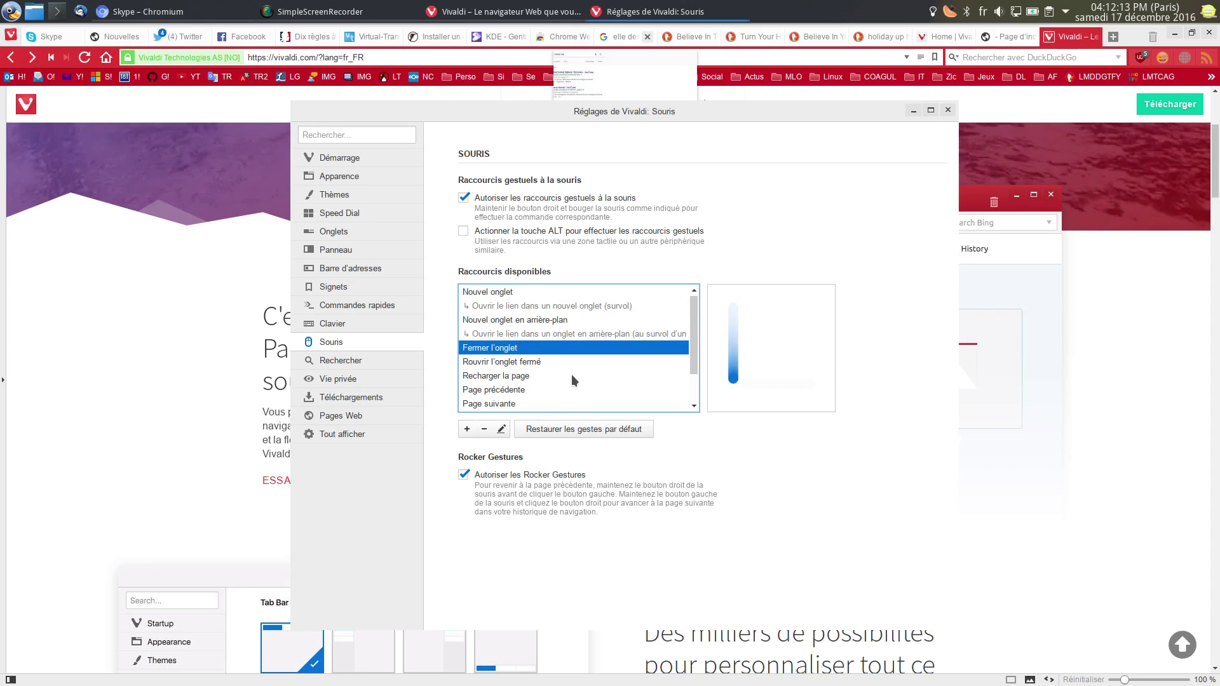
pyautogui.click(518, 391)
pyautogui.click(520, 404)
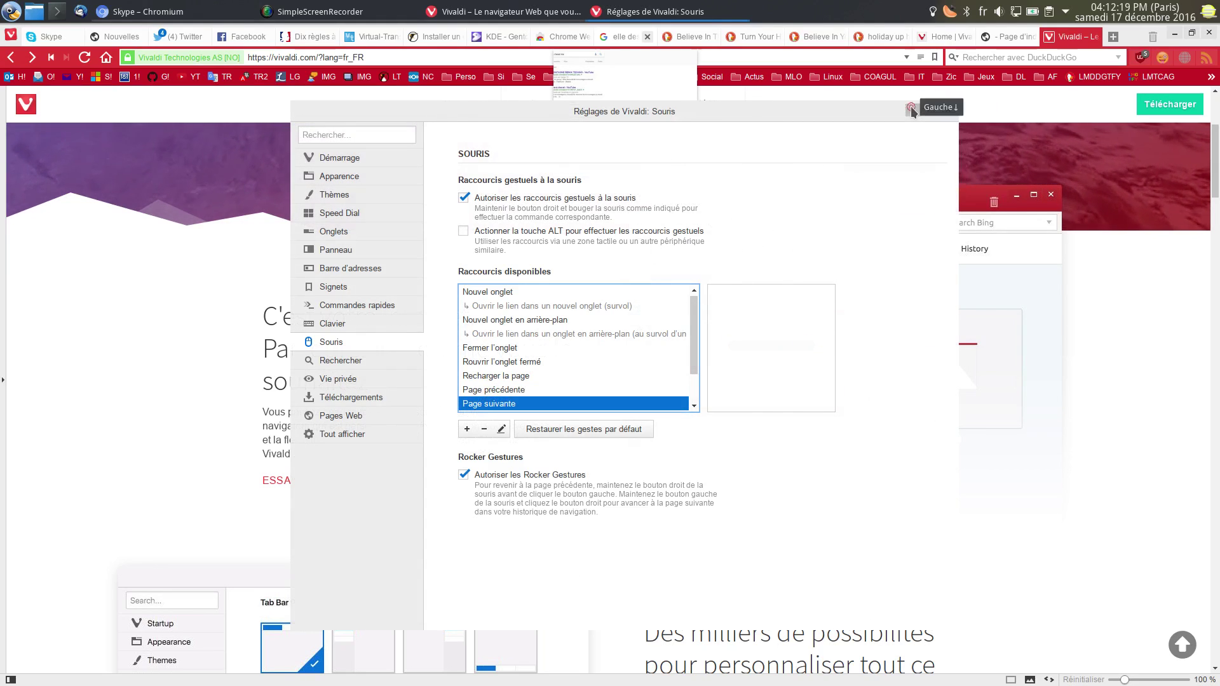
# Hide the settings window, open the Fonctionnalités page, and navigate back and forward with mouse gestures
pyautogui.click(947, 112)
pyautogui.click(542, 106)
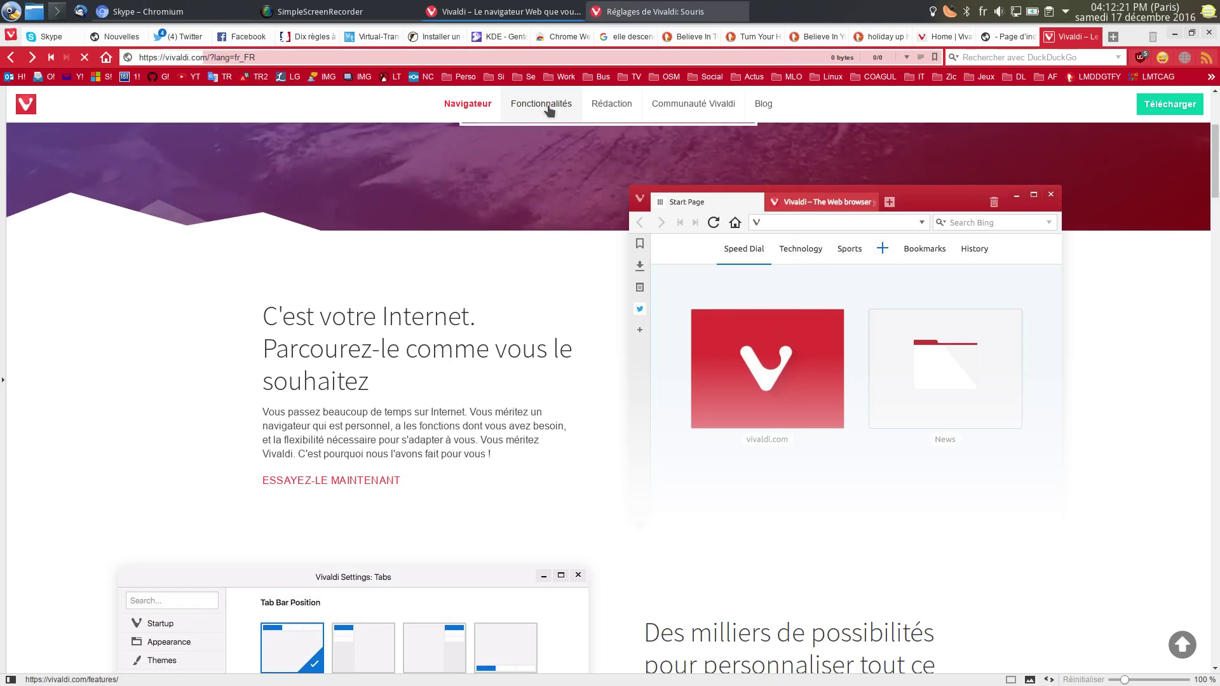
pyautogui.moveTo(1091, 298); pyautogui.dragTo(221, 296)
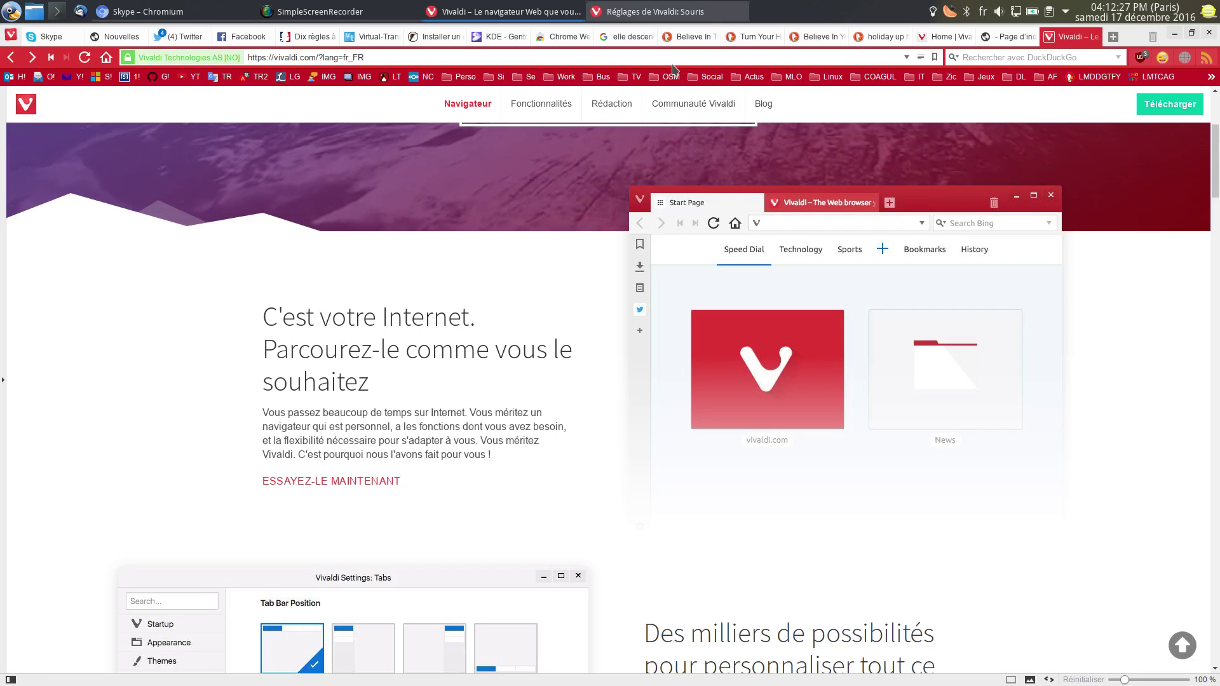
pyautogui.scroll(-5, 786, 313)
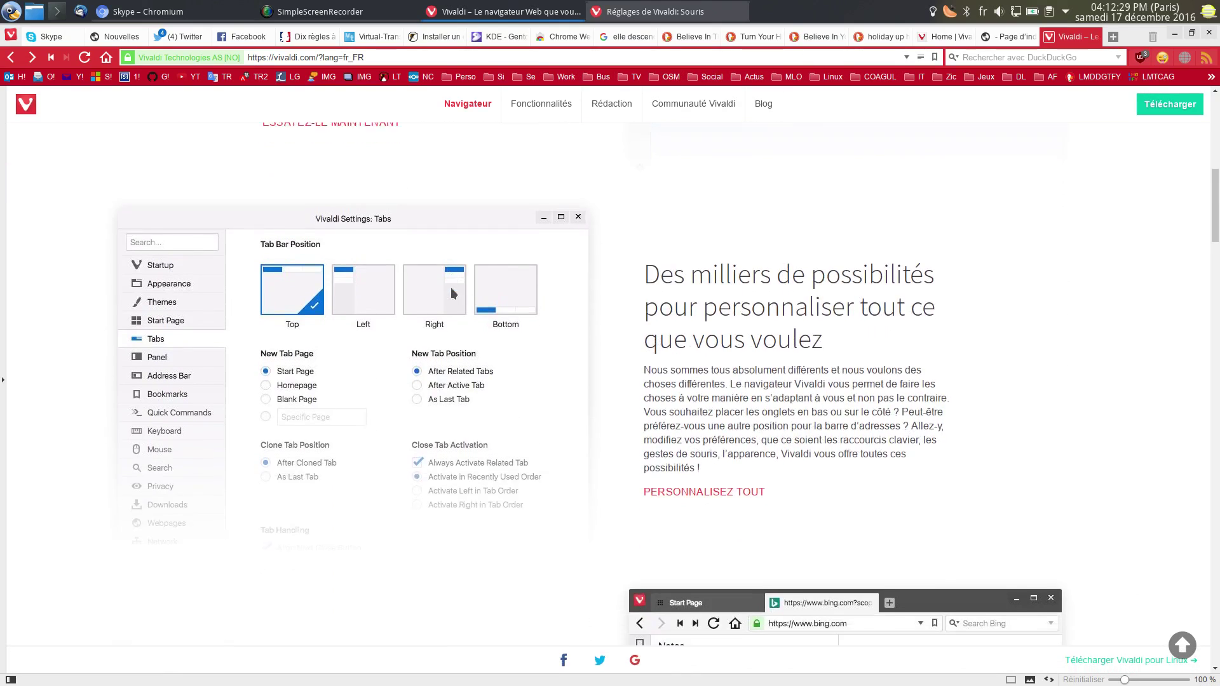
pyautogui.scroll(-5, 295, 283)
pyautogui.moveTo(349, 272); pyautogui.dragTo(875, 265)
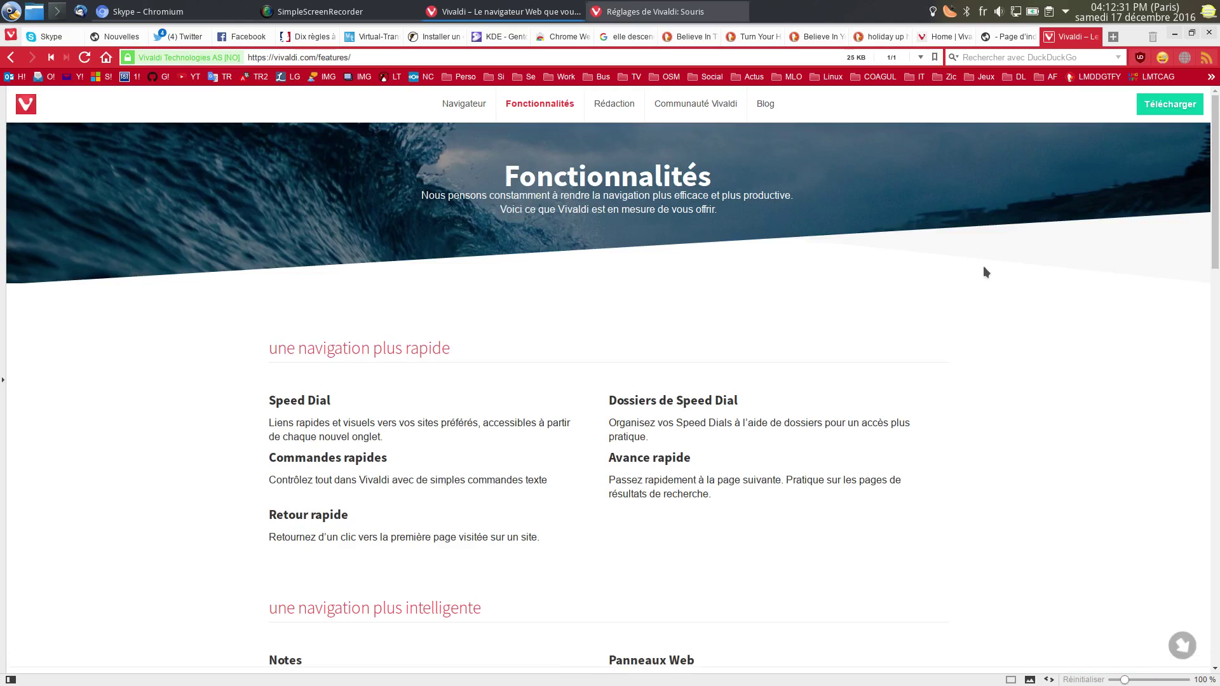
pyautogui.moveTo(1008, 264); pyautogui.dragTo(250, 264)
# View the remaining gestures in the mouse settings, then the search settings
pyautogui.hotkey('alt', 'Tab')
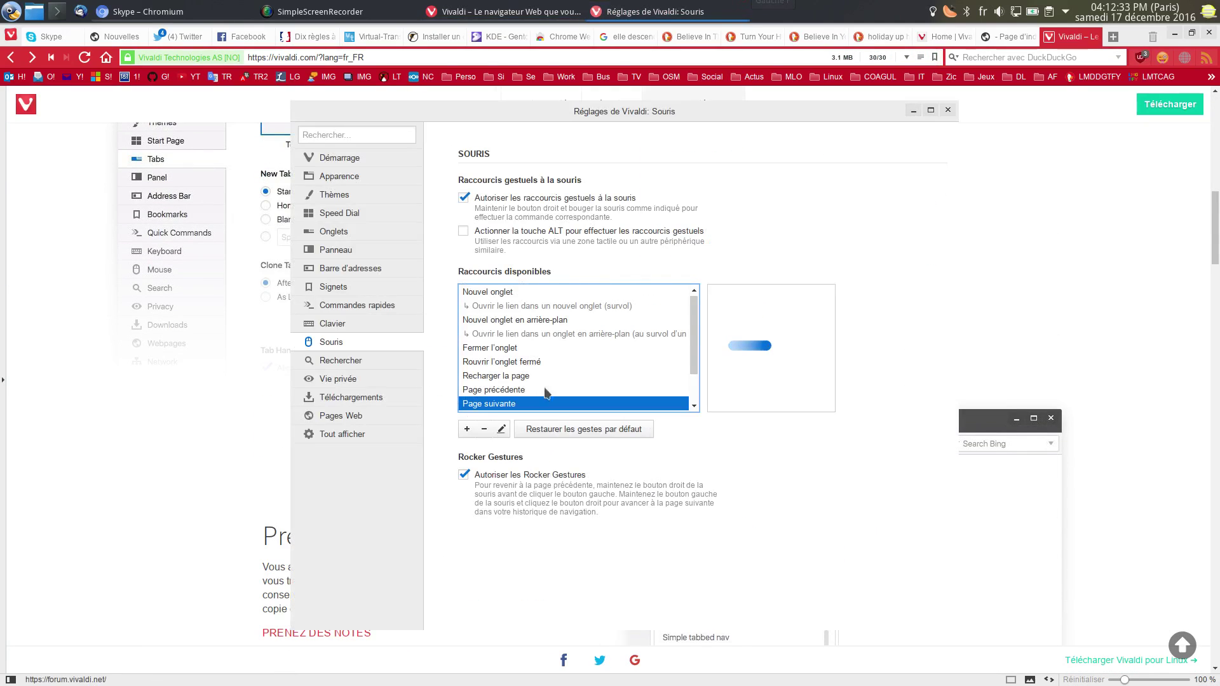
pyautogui.scroll(-2, 559, 375)
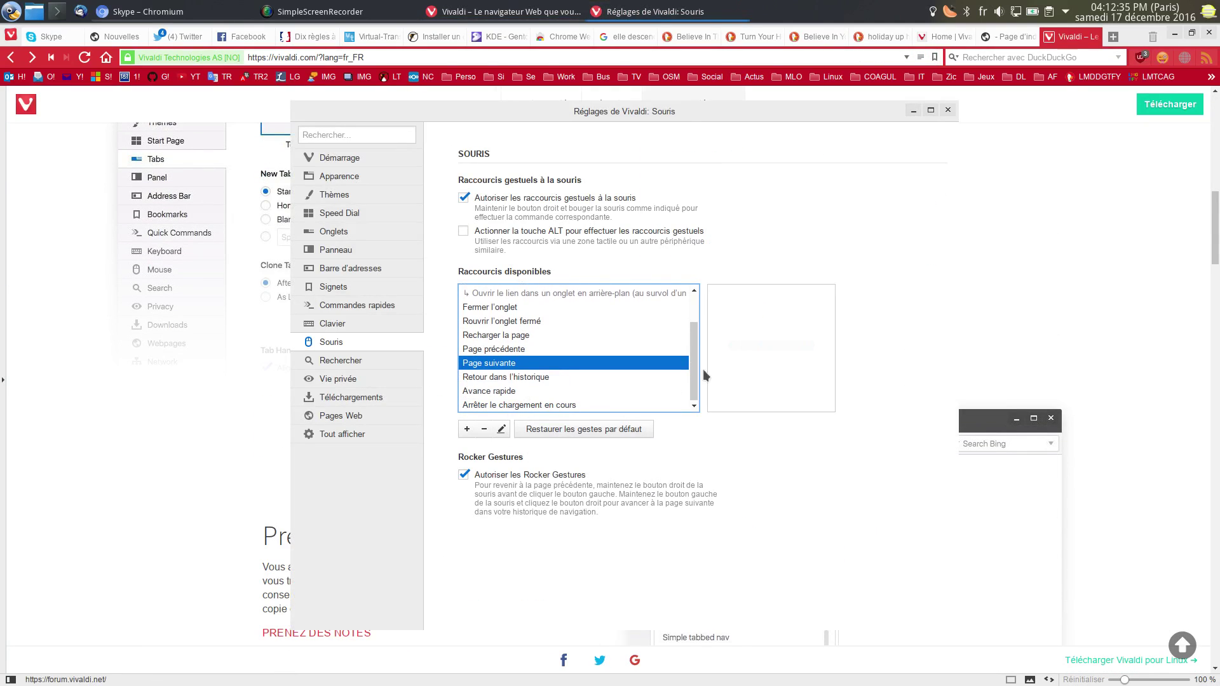
pyautogui.click(349, 361)
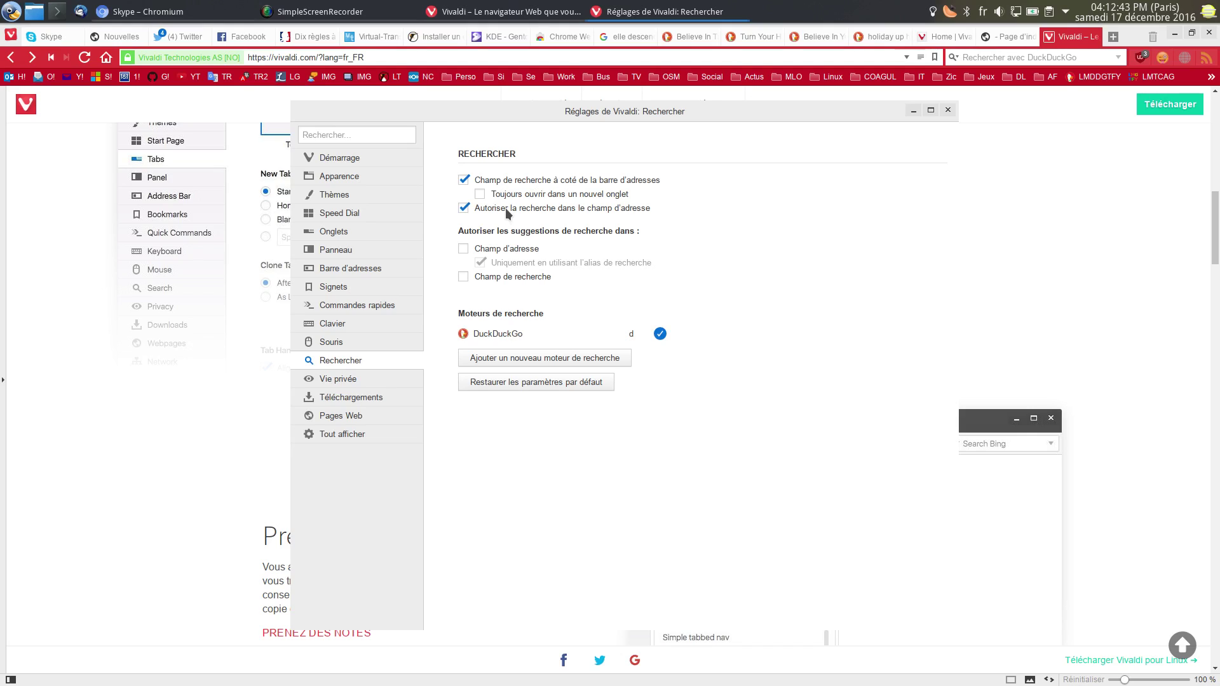
# Try hiding the search field beside the address bar, show it again, and view the form for adding a search engine without saving
pyautogui.click(528, 182)
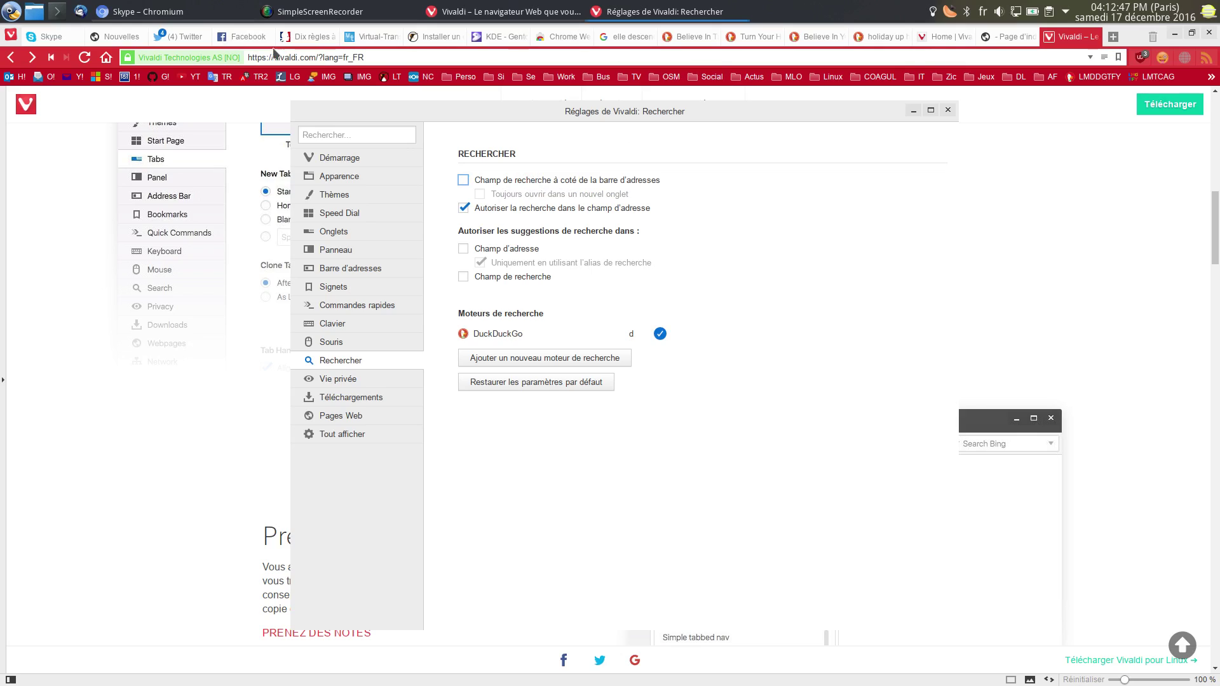
pyautogui.click(501, 181)
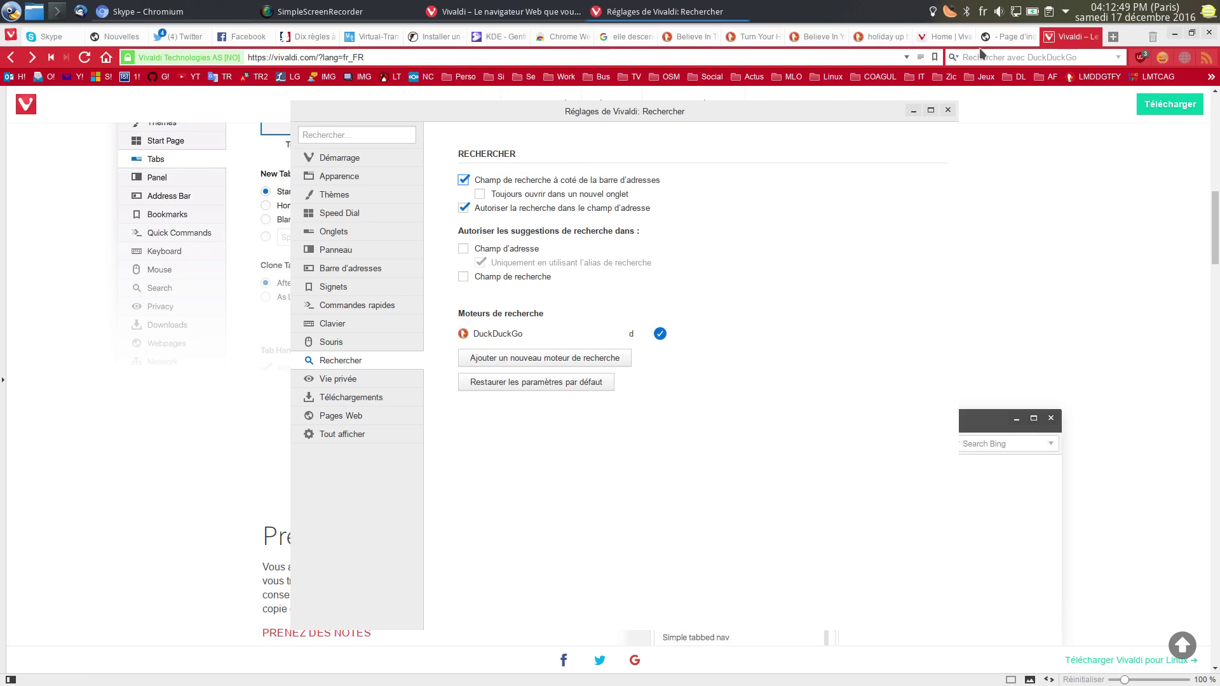
pyautogui.click(493, 185)
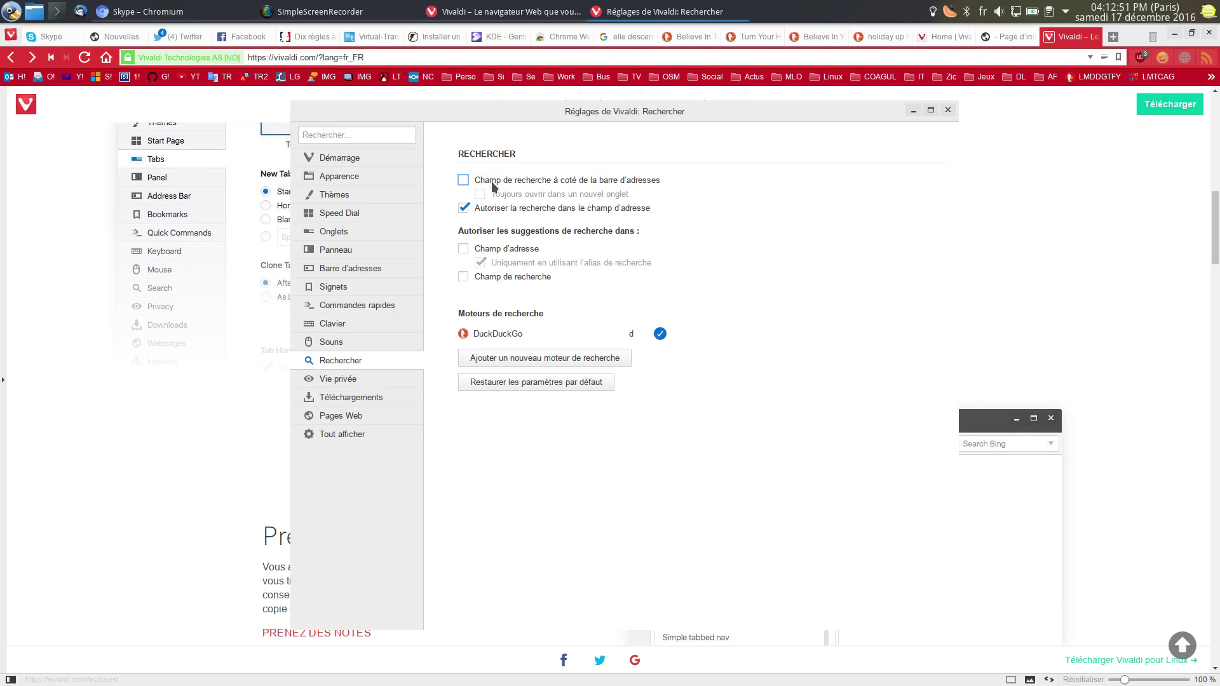
pyautogui.click(493, 185)
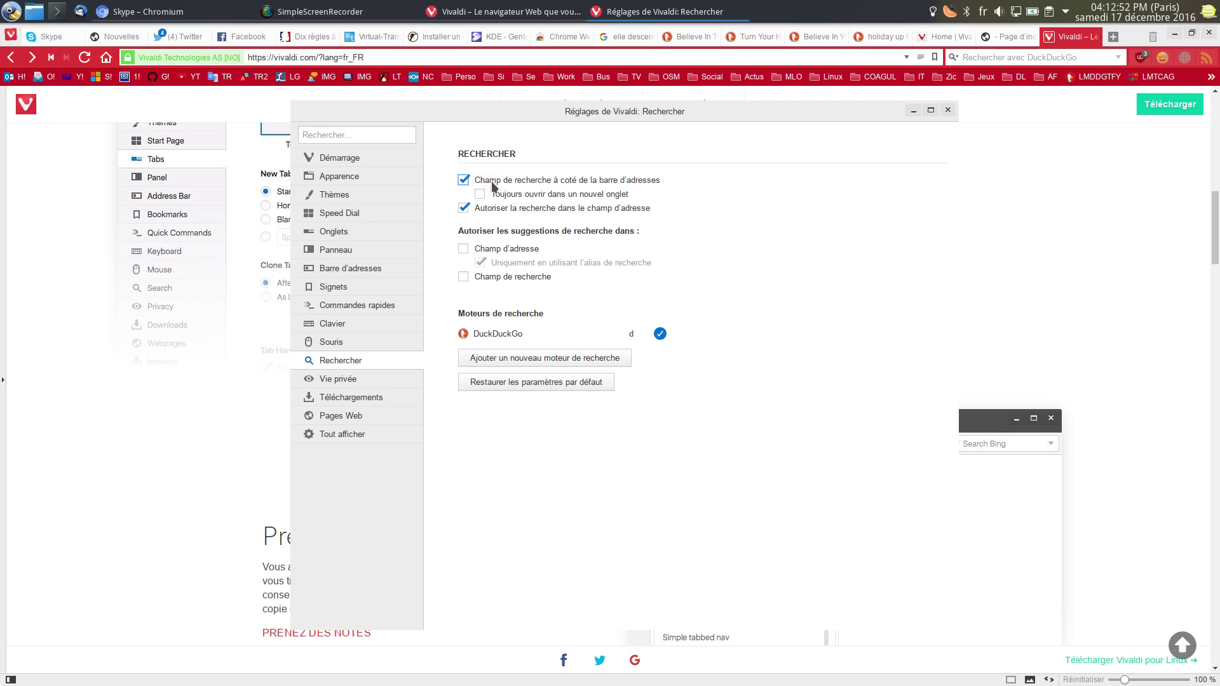
pyautogui.click(534, 359)
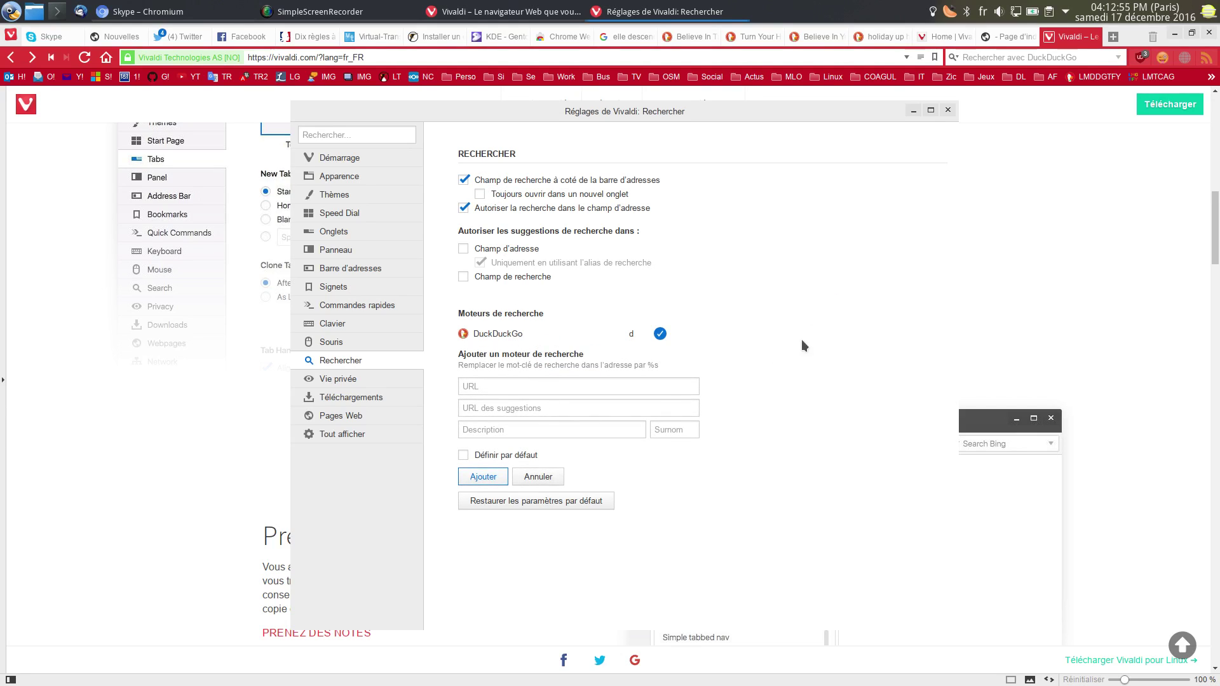
pyautogui.click(539, 476)
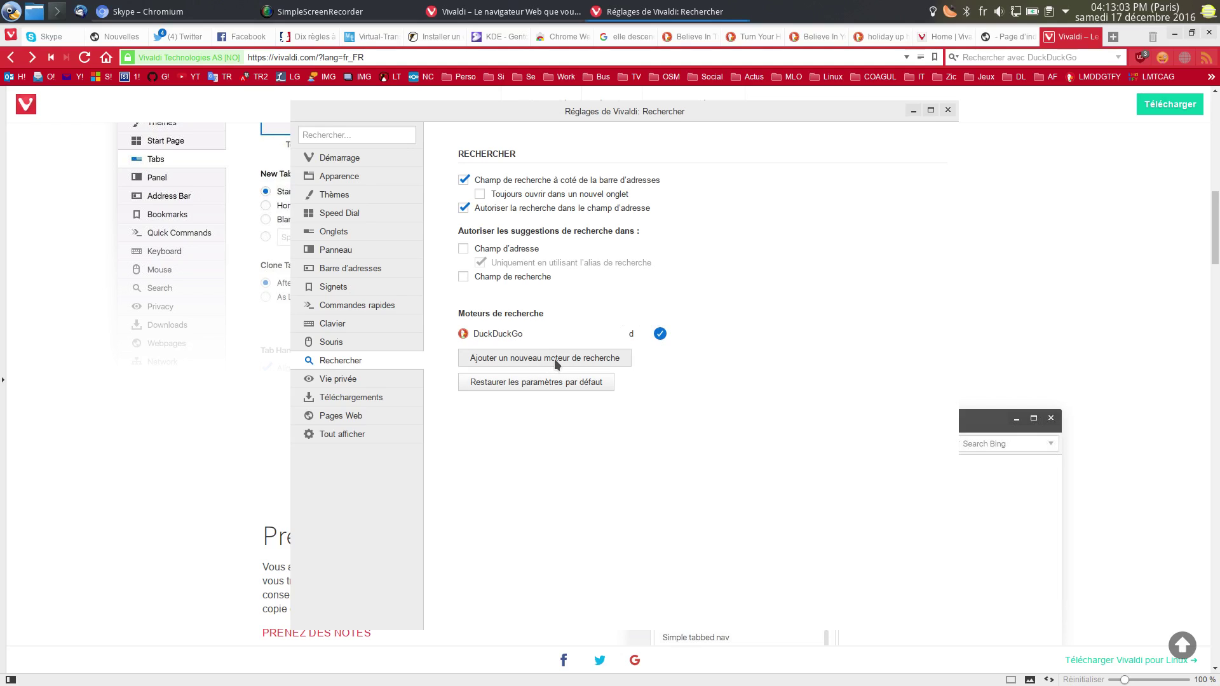
# Restore the default search engines and make DuckDuckGo the default engine
pyautogui.click(540, 384)
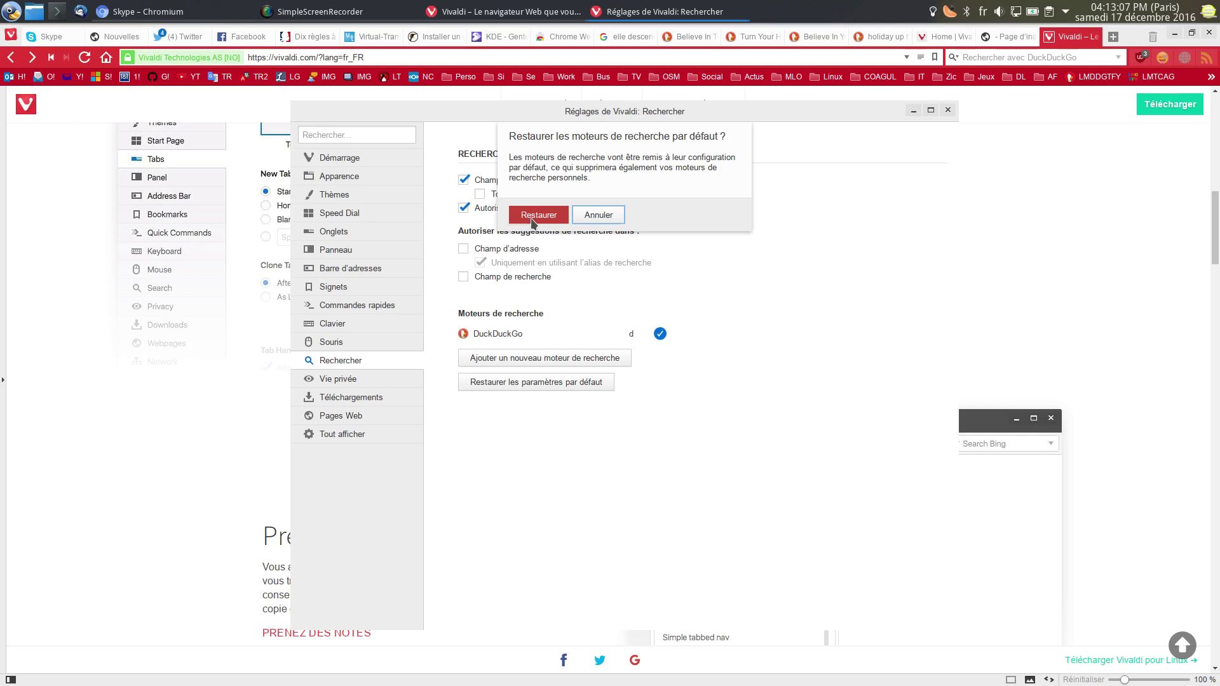
pyautogui.click(532, 216)
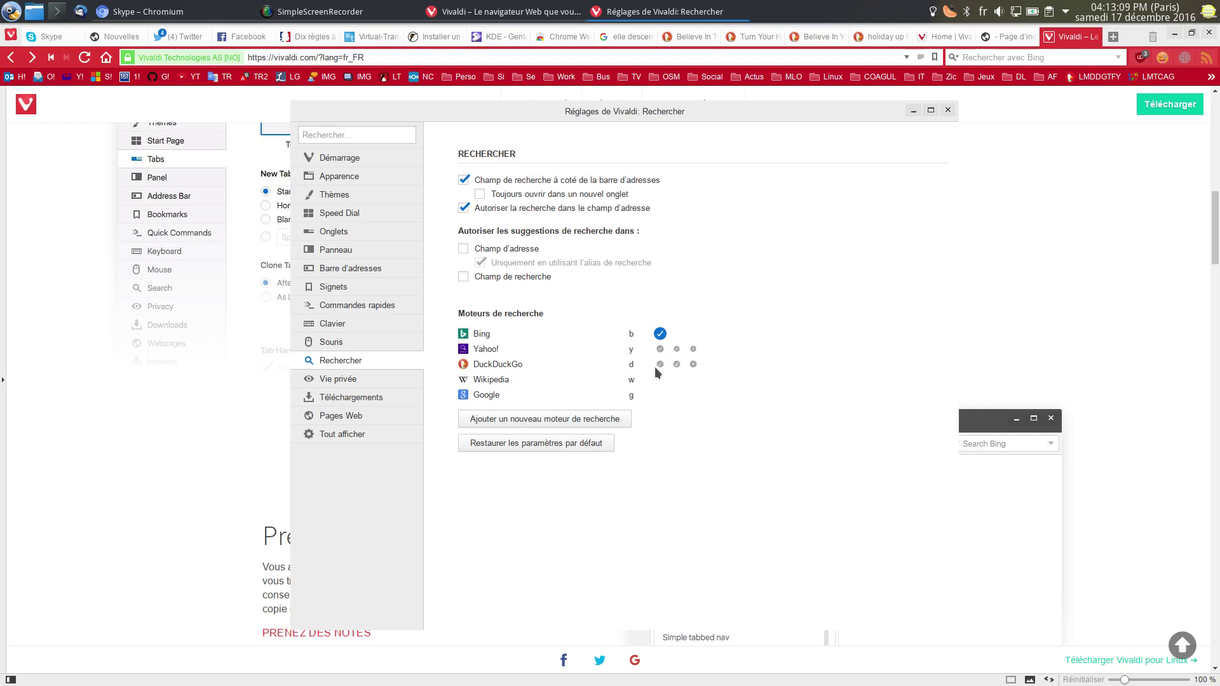
pyautogui.click(661, 363)
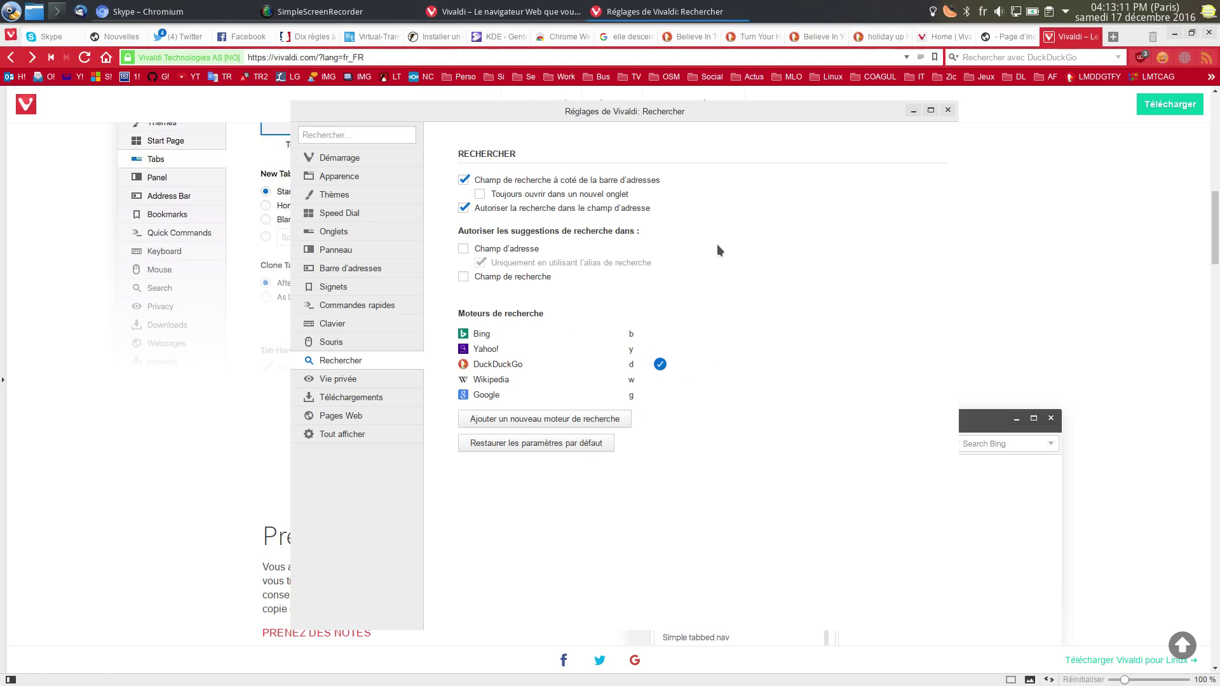
# Hide the settings window and open the Vivaldi forum in a new tab
pyautogui.click(661, 11)
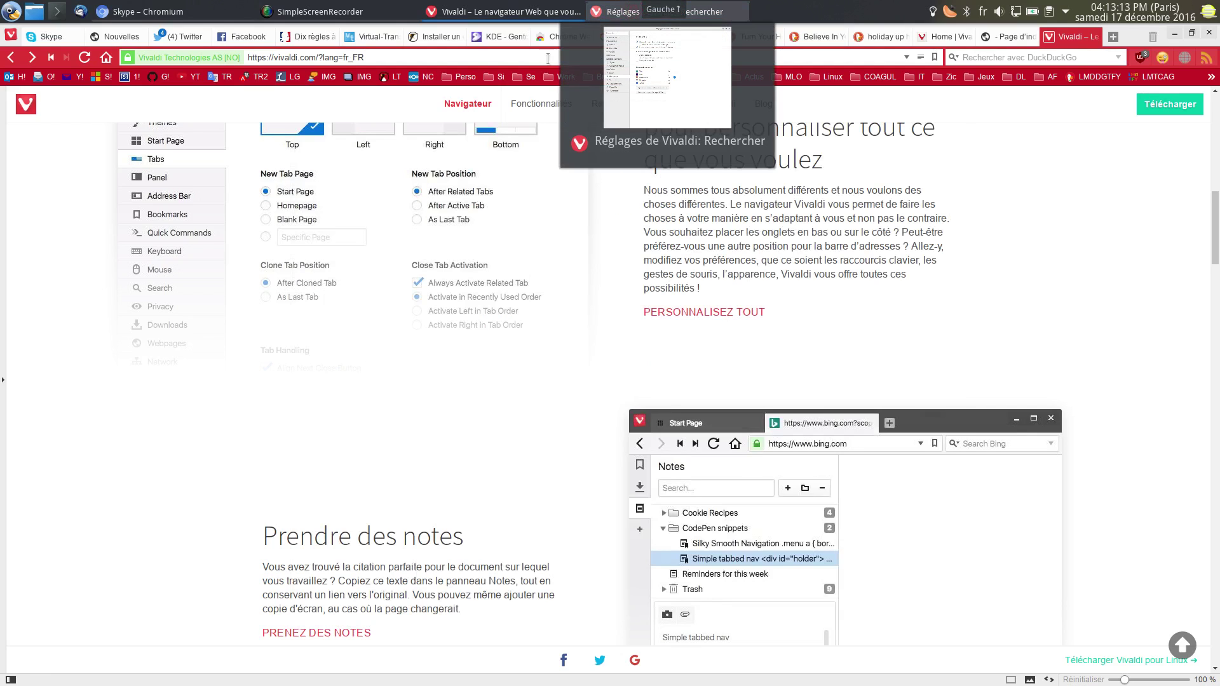
pyautogui.click(693, 103)
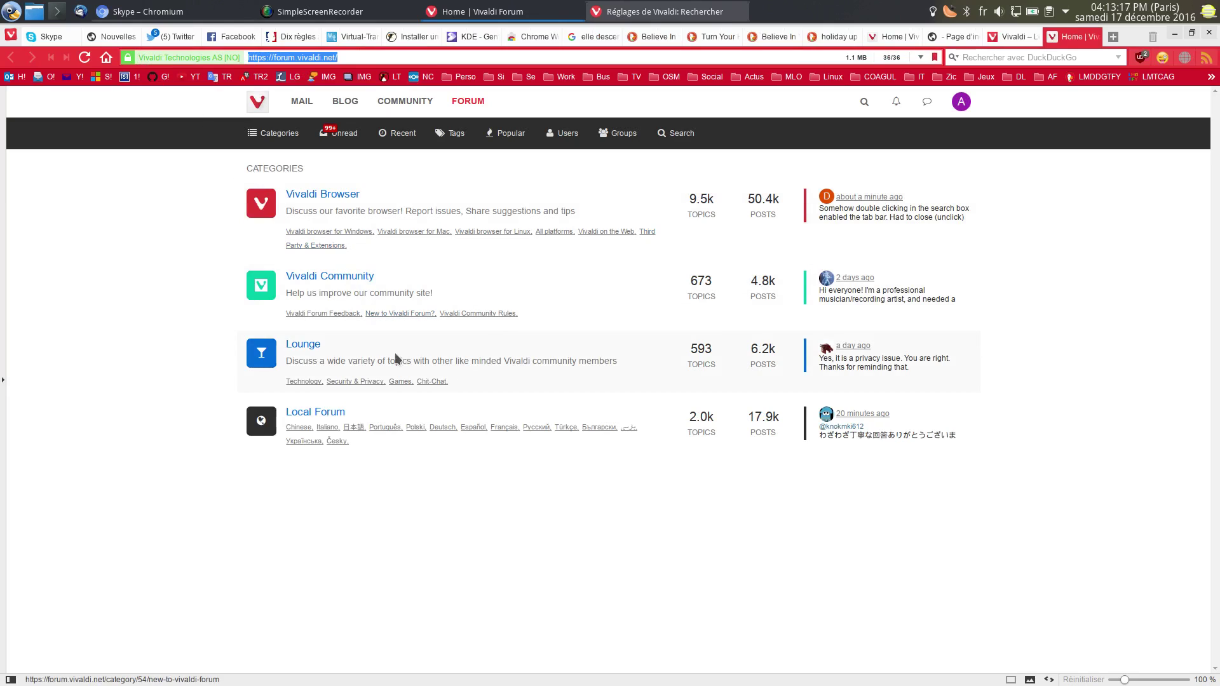
# Search Google for "test" from the address bar using the g search alias
pyautogui.write('v')
pyautogui.press('Escape')
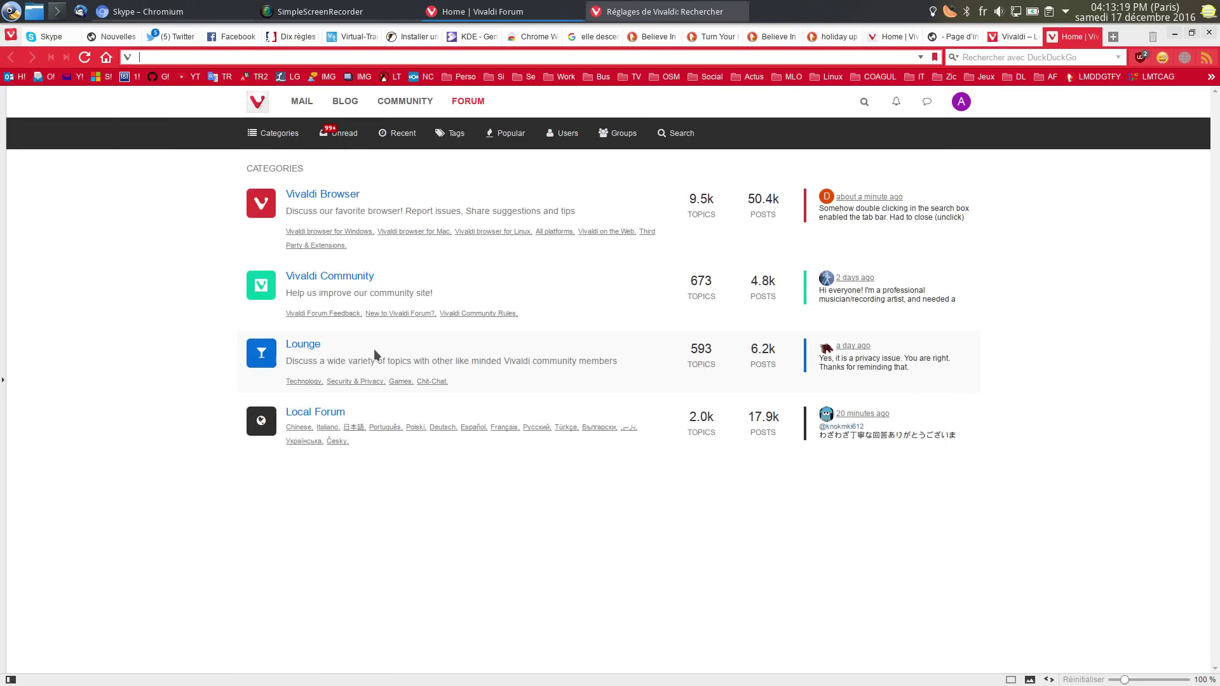
pyautogui.press('BackSpace')
pyautogui.write('g test')
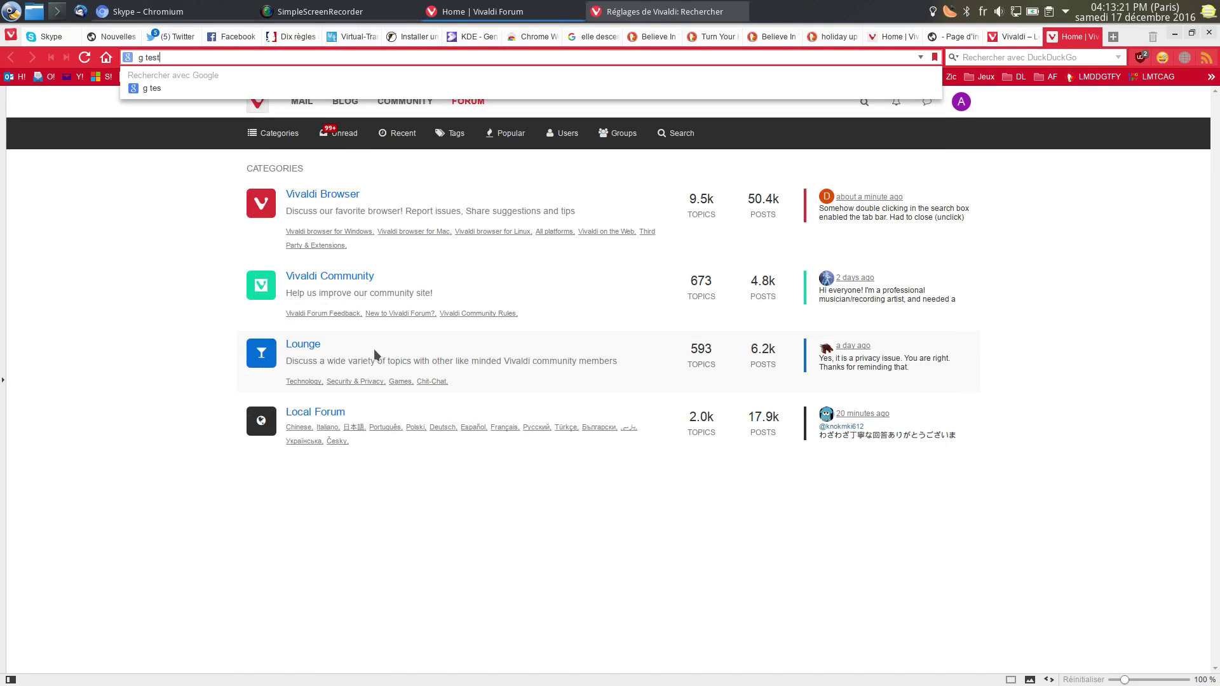
pyautogui.press('Return')
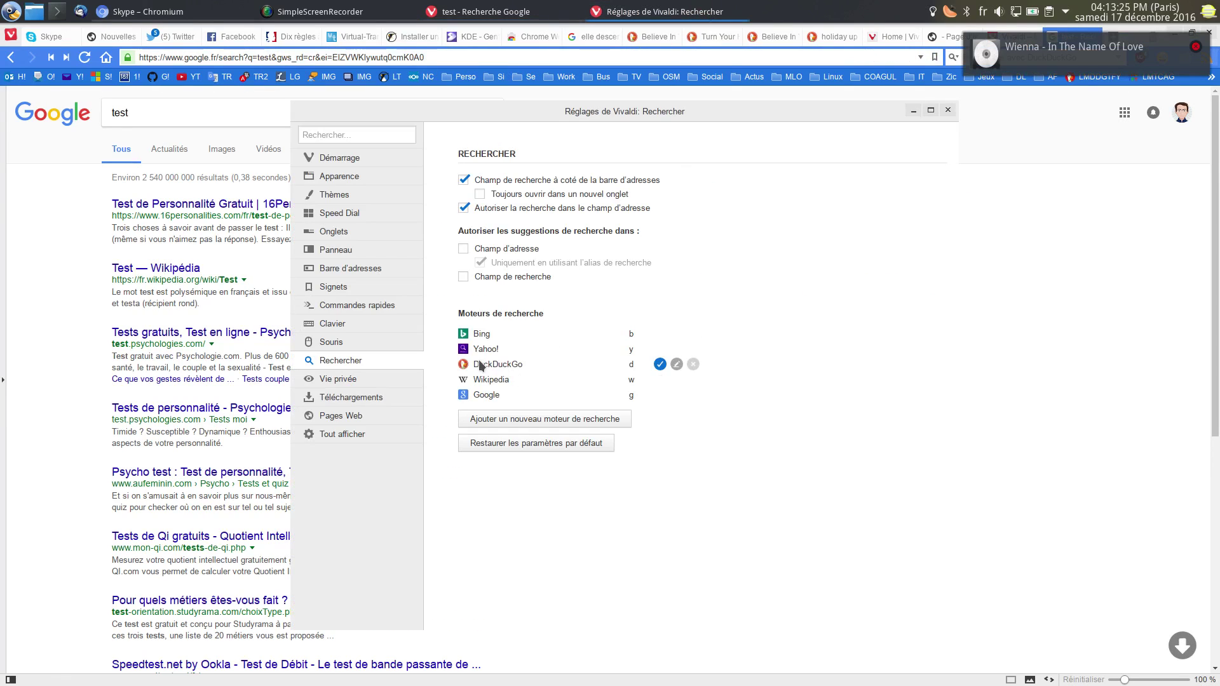
# Search Bing for "tetet" from the address bar using the b search alias
pyautogui.click(187, 57)
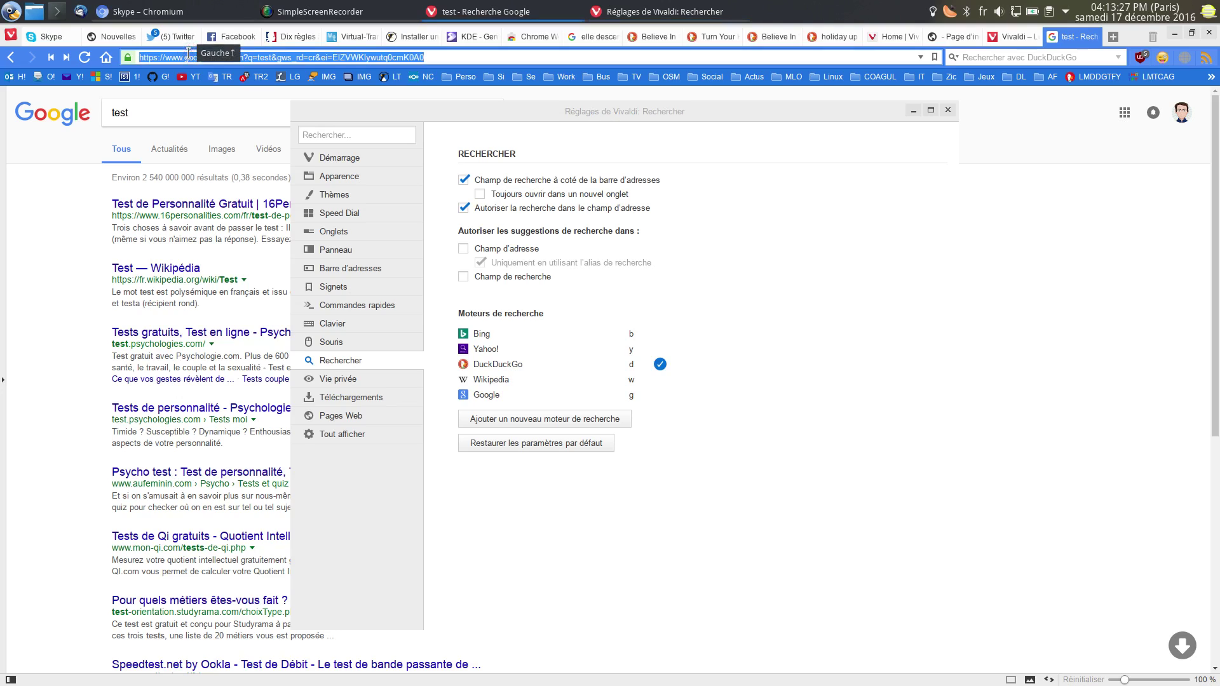
pyautogui.write('b ')
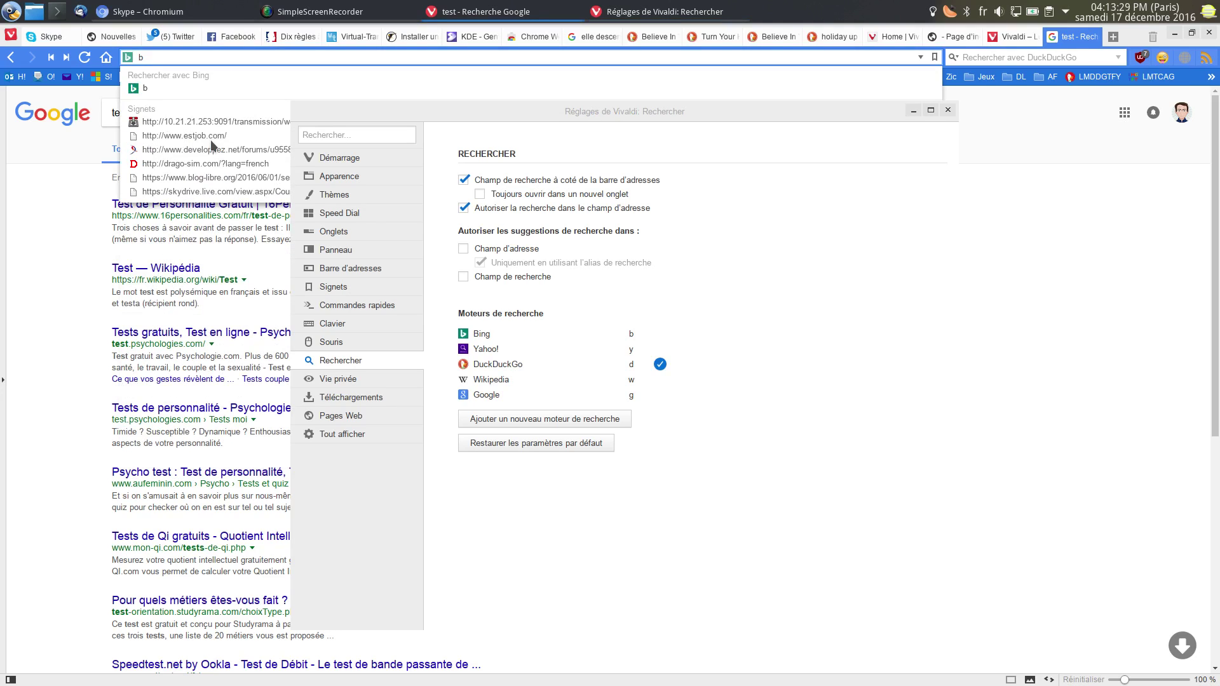
pyautogui.write('tetet')
pyautogui.press('Return')
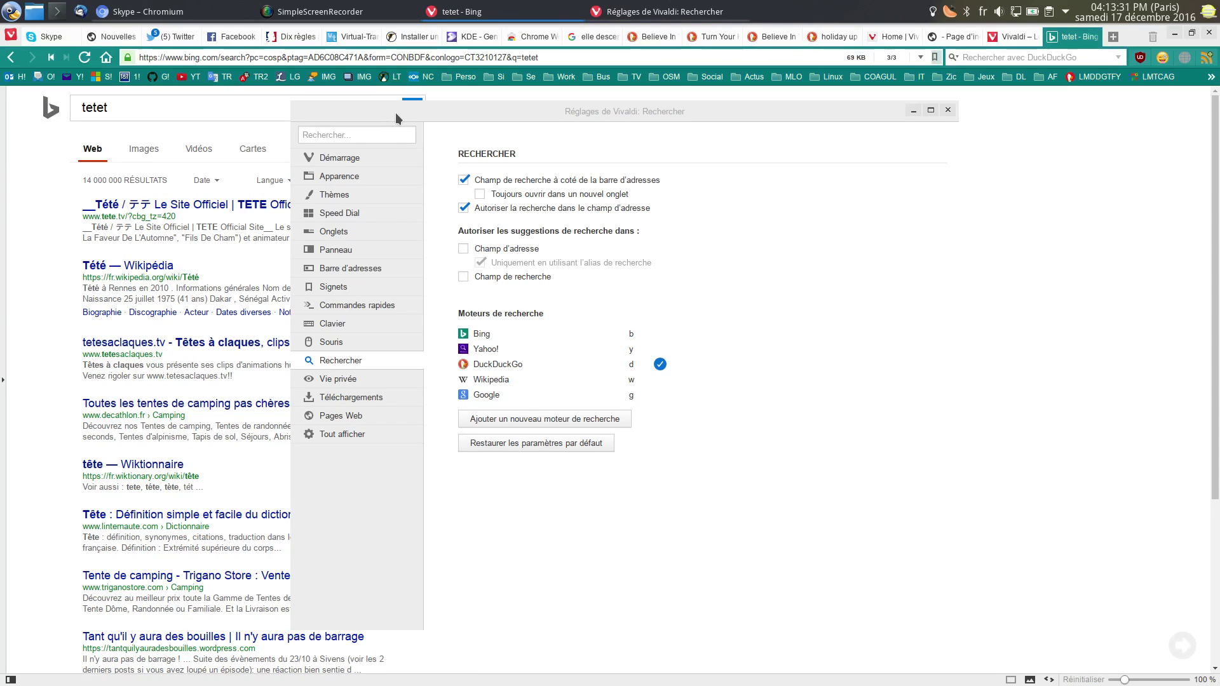
# Move the settings window clear of the results and remove every search engine except DuckDuckGo, leaving the Google edit form without saving
pyautogui.moveTo(395, 112); pyautogui.dragTo(556, 109)
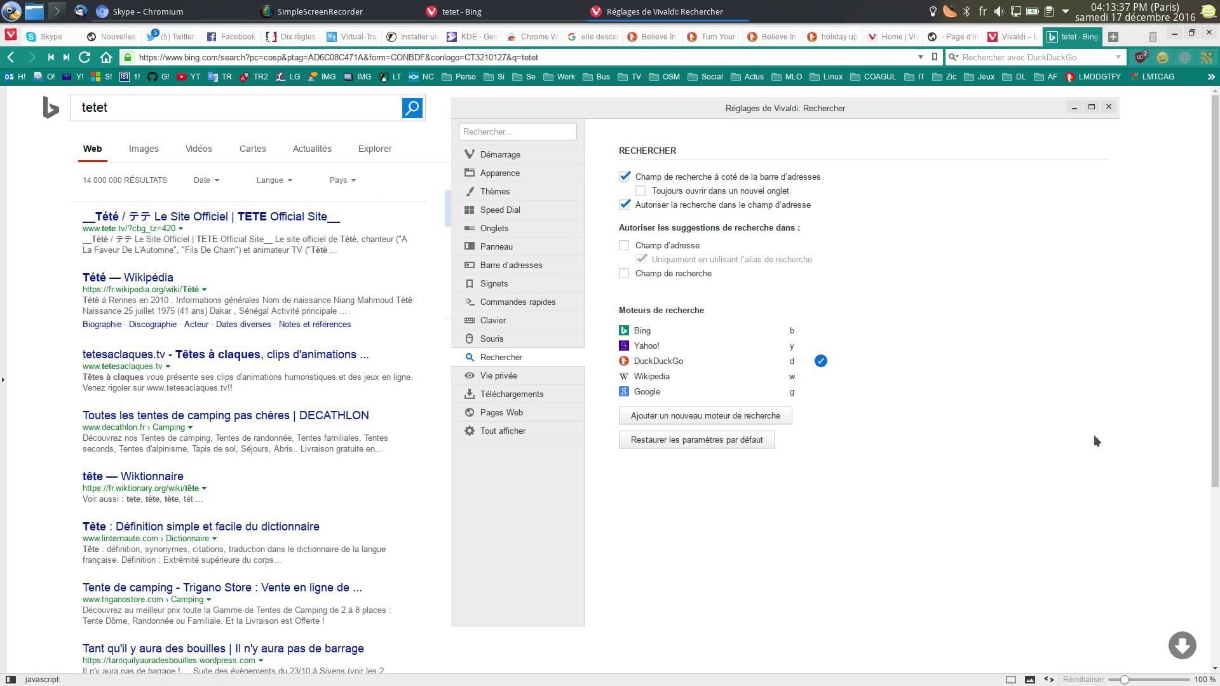
pyautogui.click(856, 333)
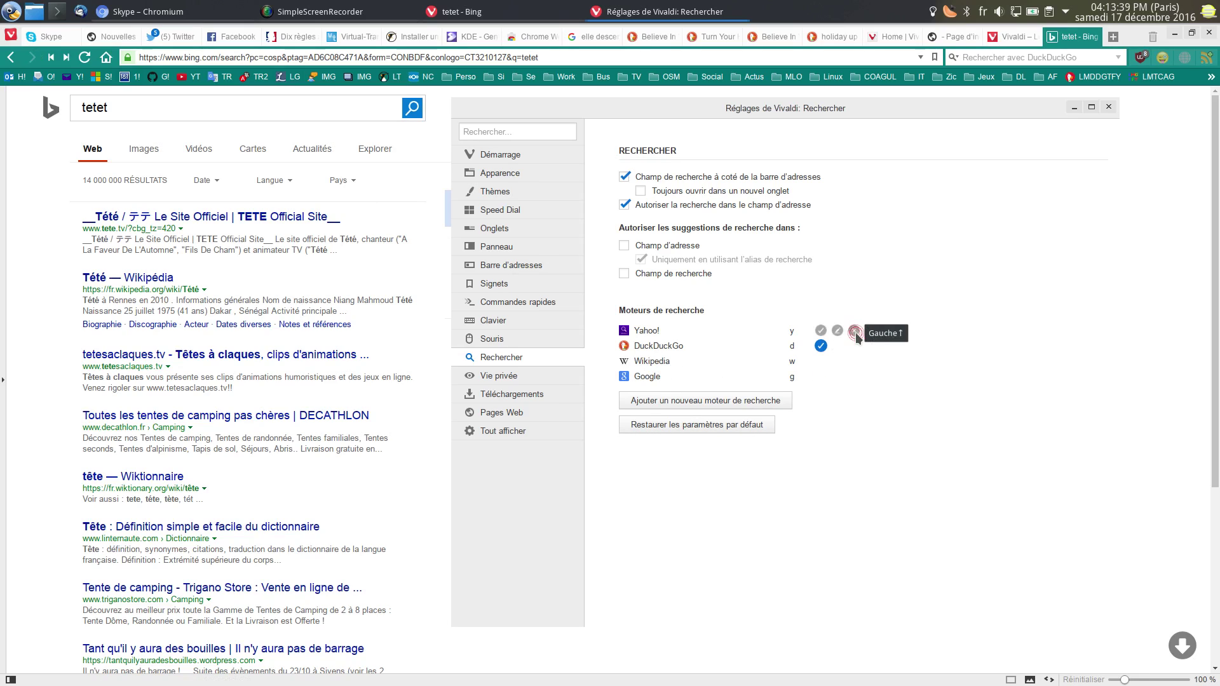
pyautogui.click(856, 333)
pyautogui.click(856, 348)
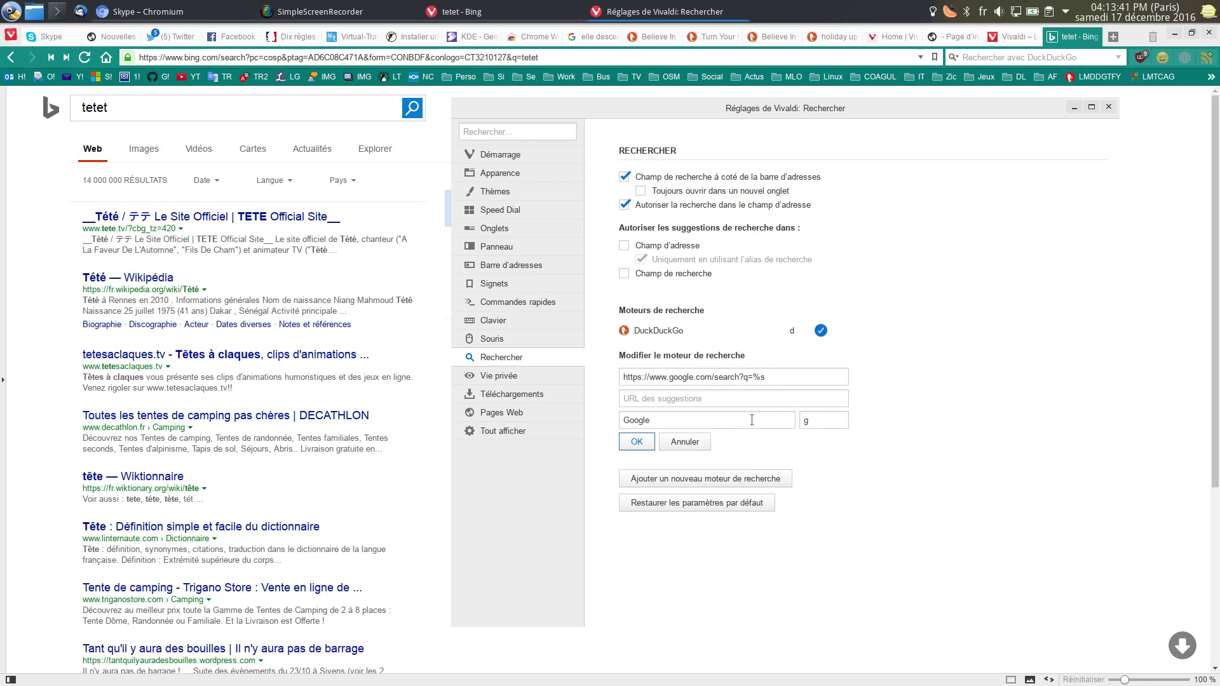
pyautogui.click(689, 443)
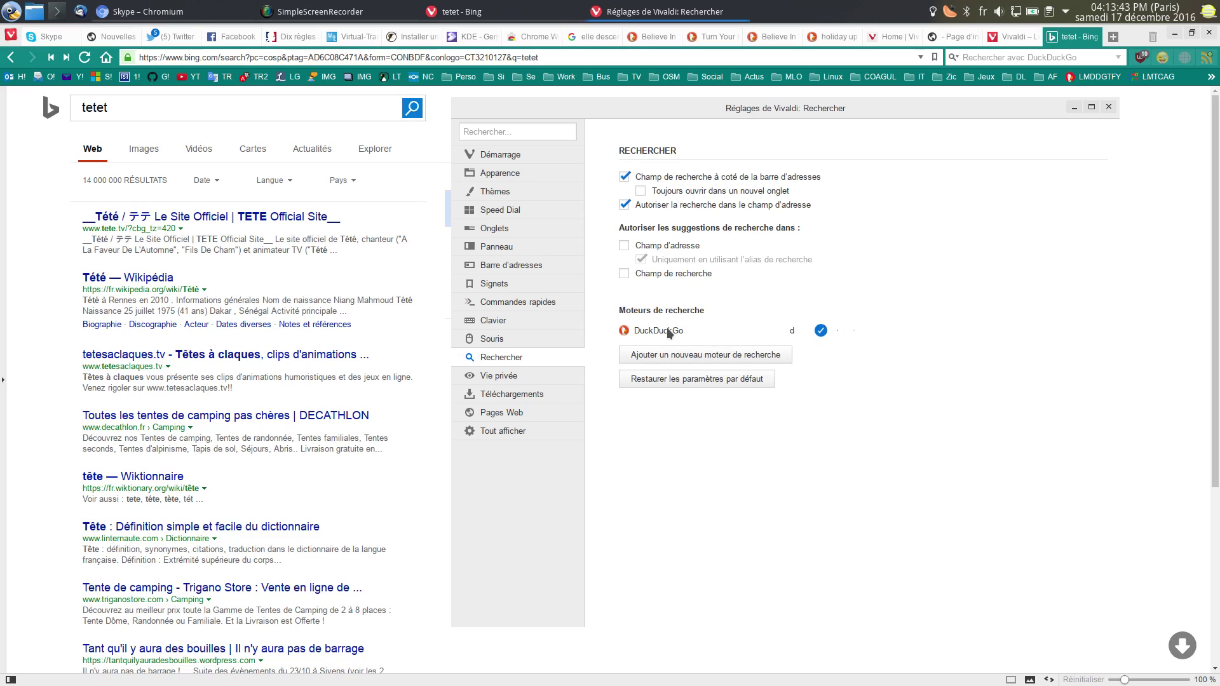
# View the Vie privée settings, from third-party services and browsing history down to passwords and saved cookies
pyautogui.click(522, 376)
pyautogui.moveTo(549, 104); pyautogui.dragTo(358, 101)
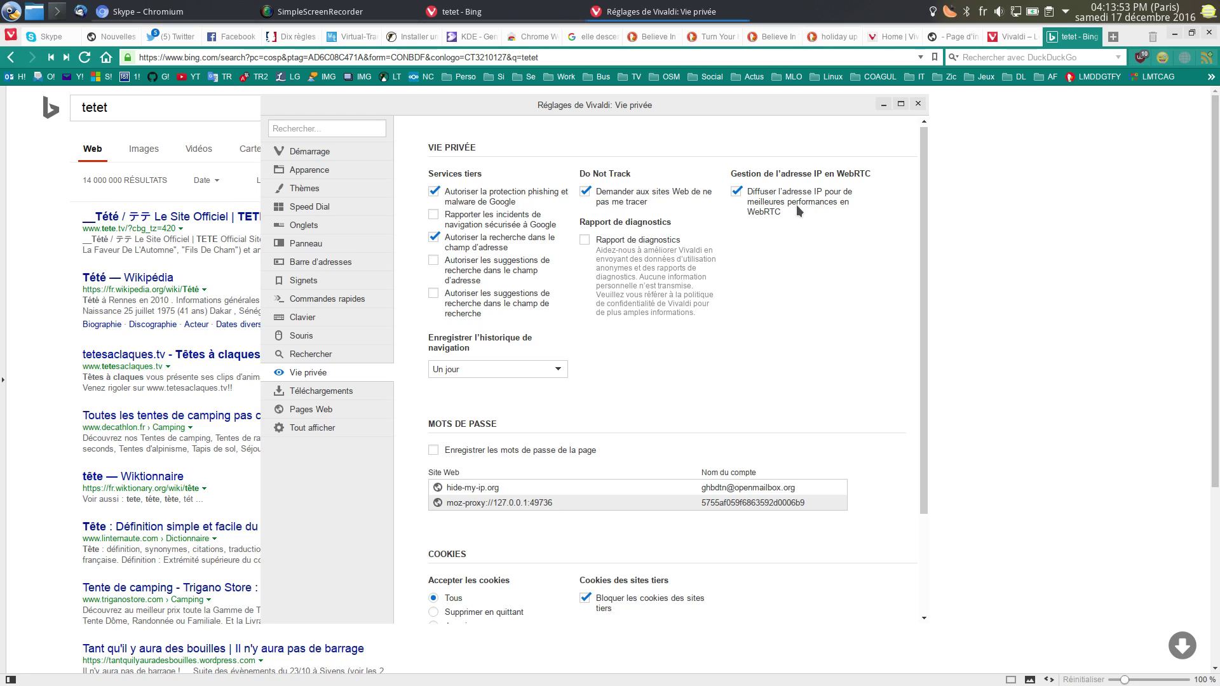
pyautogui.scroll(-3, 788, 241)
pyautogui.scroll(1, 772, 264)
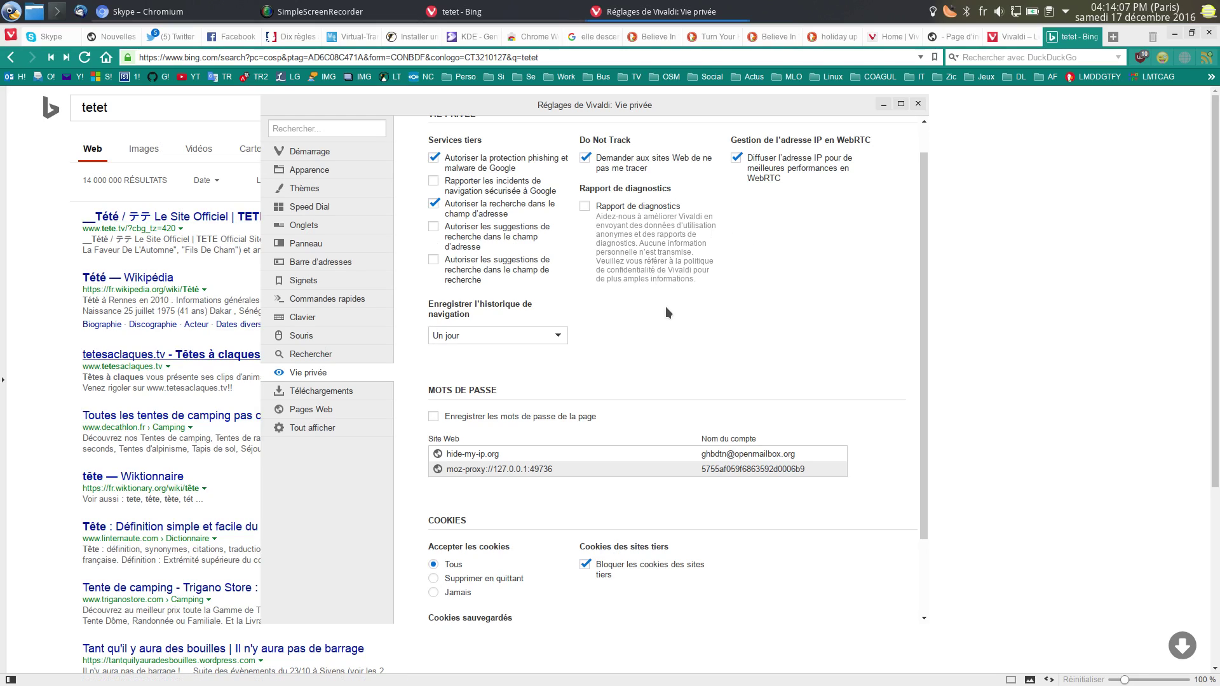
pyautogui.scroll(-3, 667, 312)
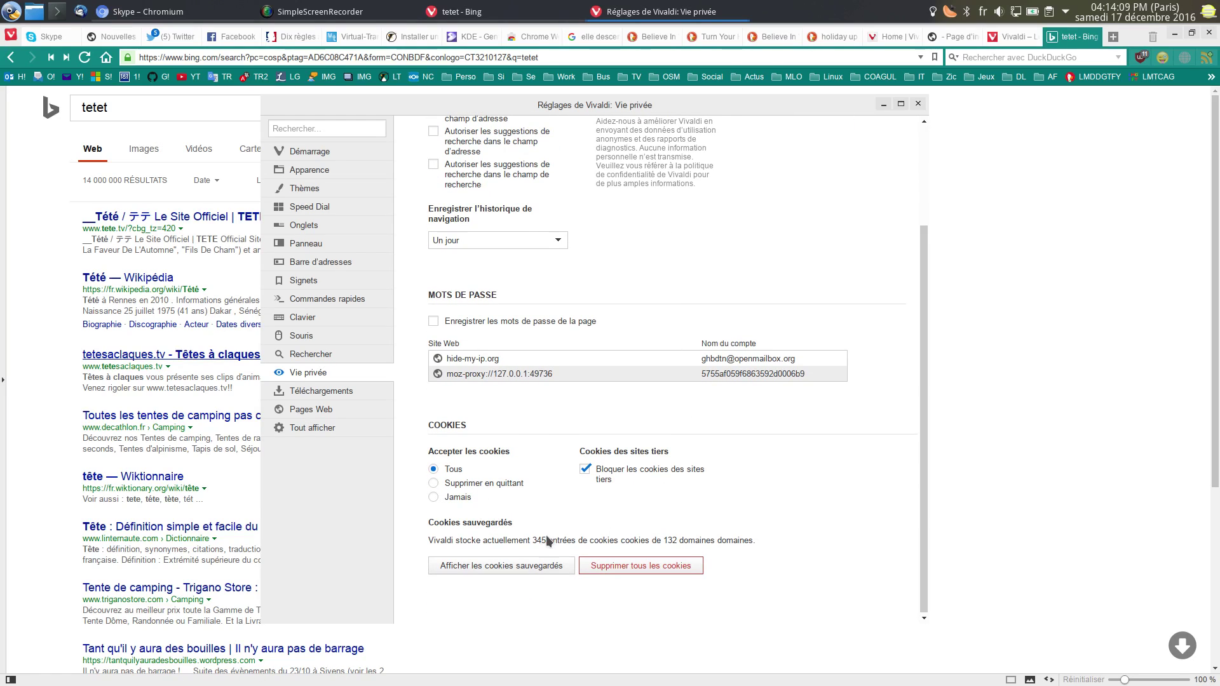
# View the Téléchargements settings, then the Pages Web settings down to the default fonts
pyautogui.click(344, 394)
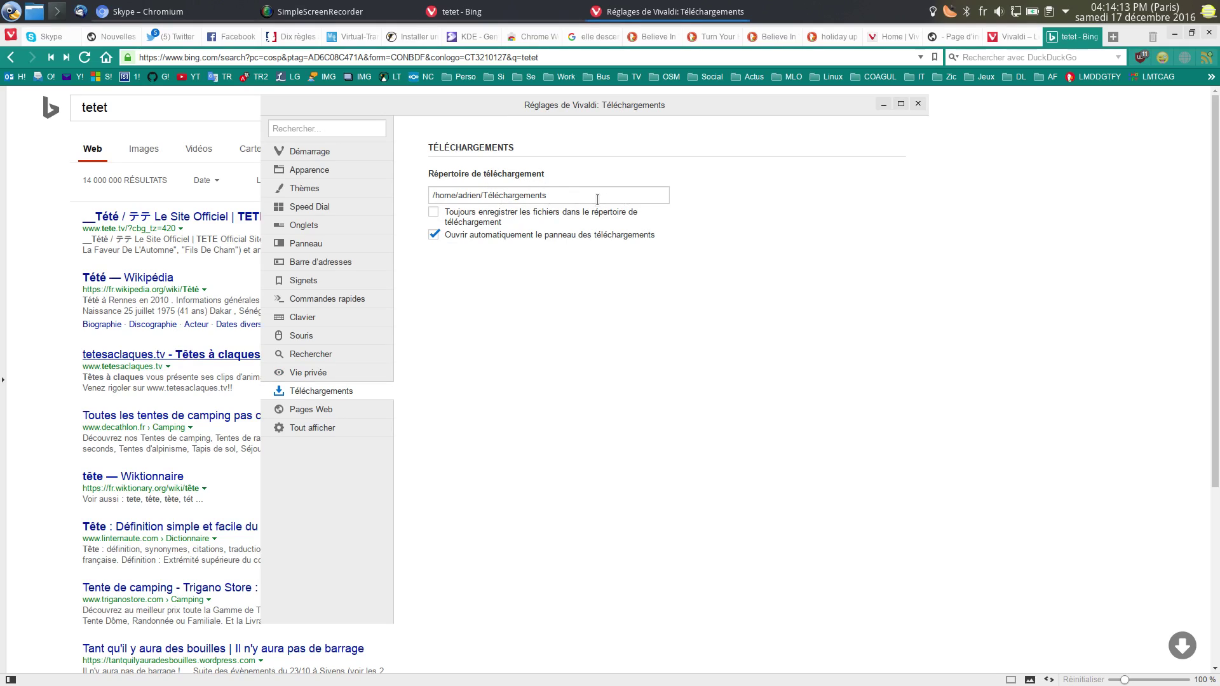
pyautogui.moveTo(526, 104); pyautogui.dragTo(583, 102)
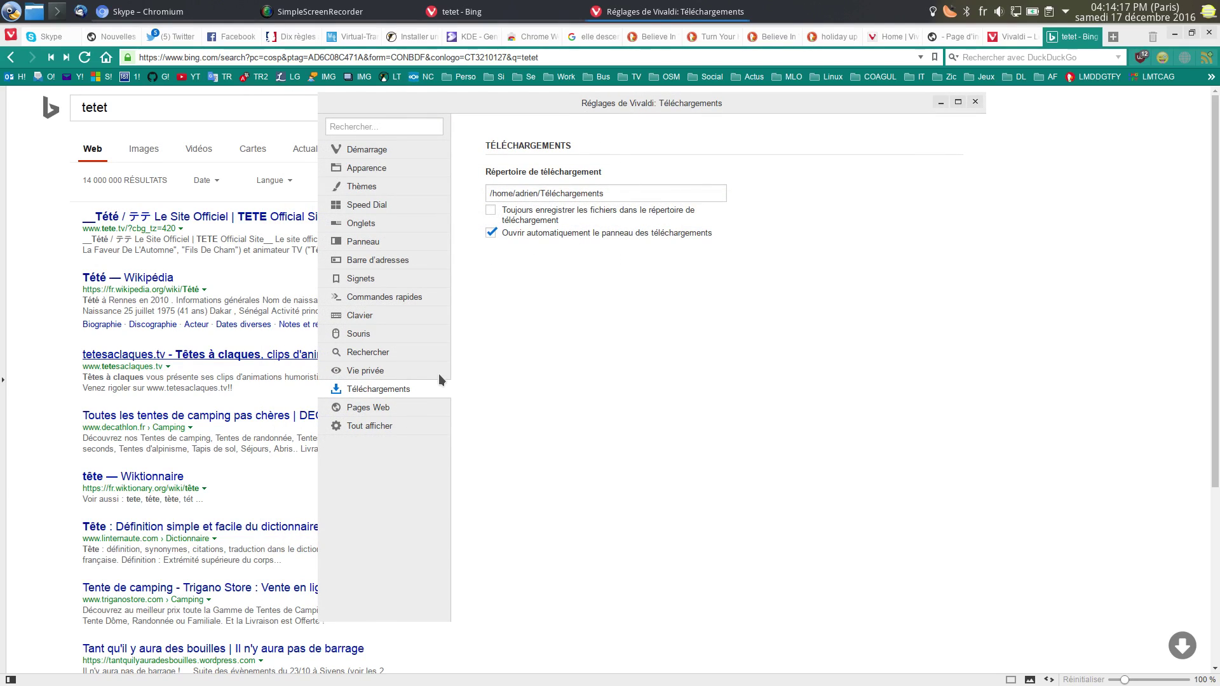
pyautogui.click(397, 408)
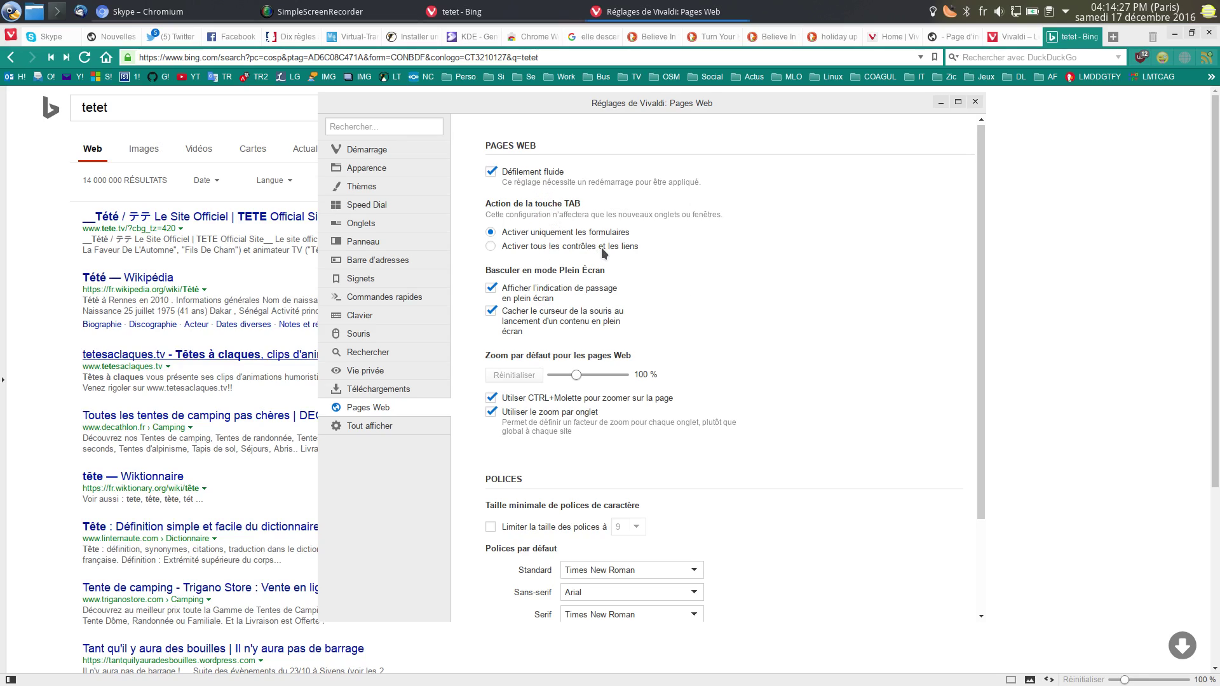
pyautogui.scroll(-2, 659, 257)
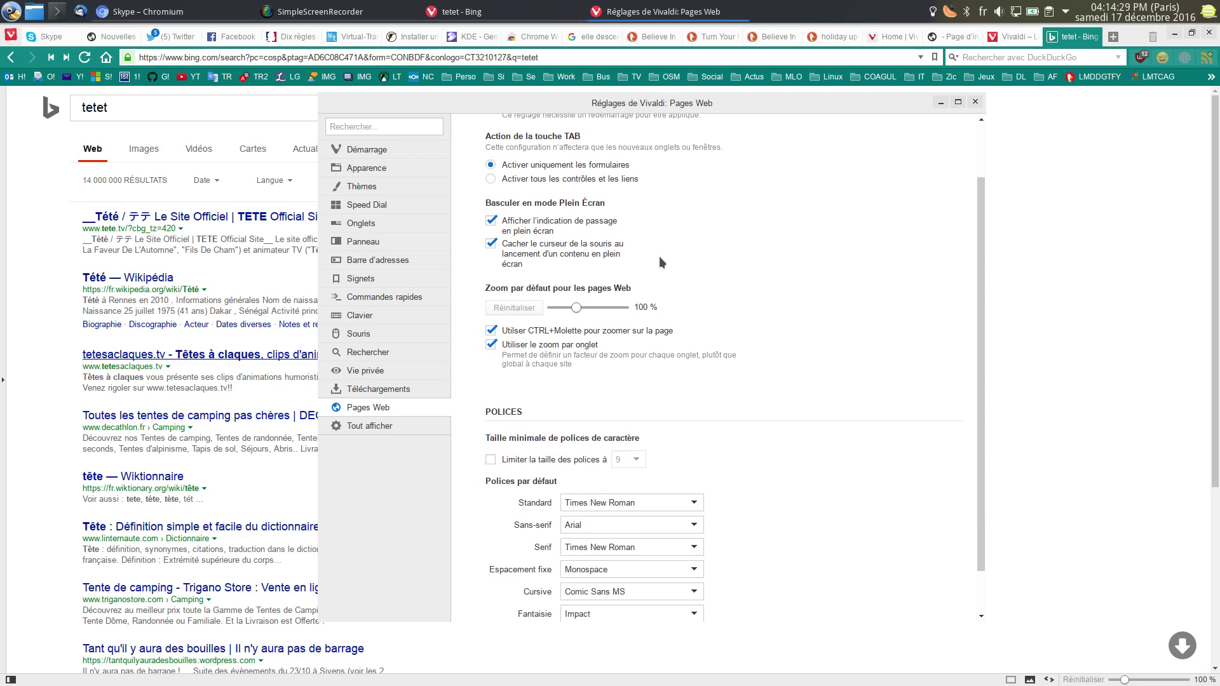
pyautogui.scroll(-2, 658, 257)
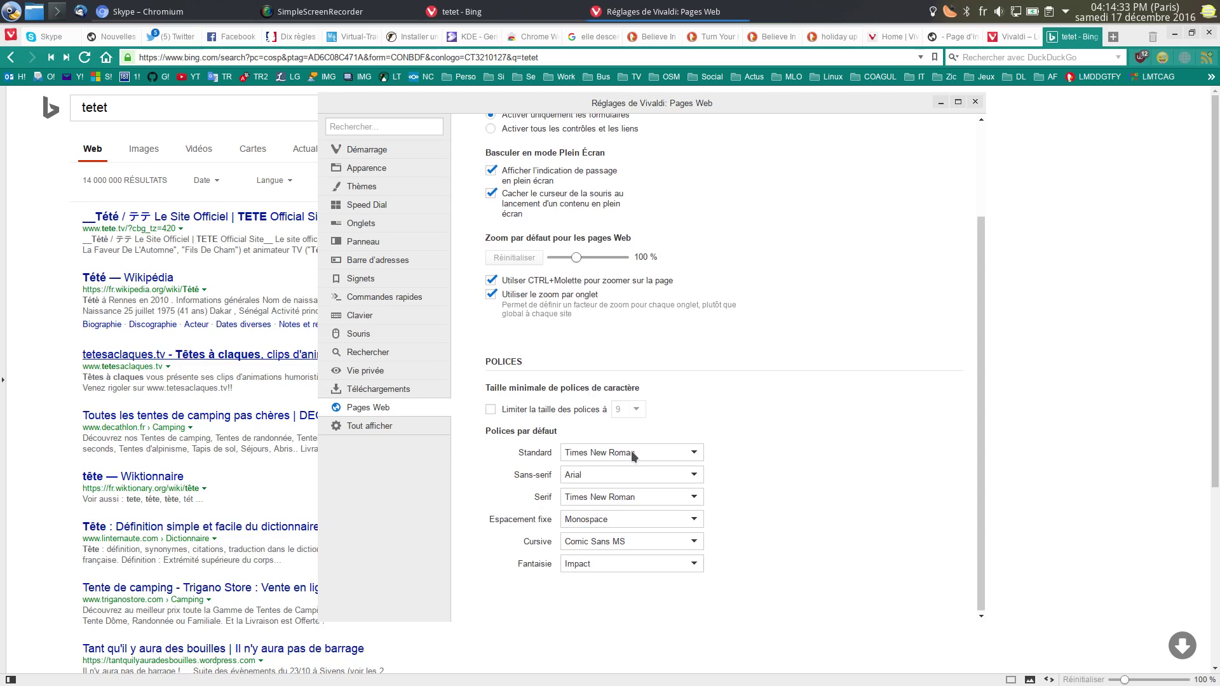
# Try limiting the minimum font size to 12 and reload the search results page
pyautogui.click(493, 410)
pyautogui.click(637, 411)
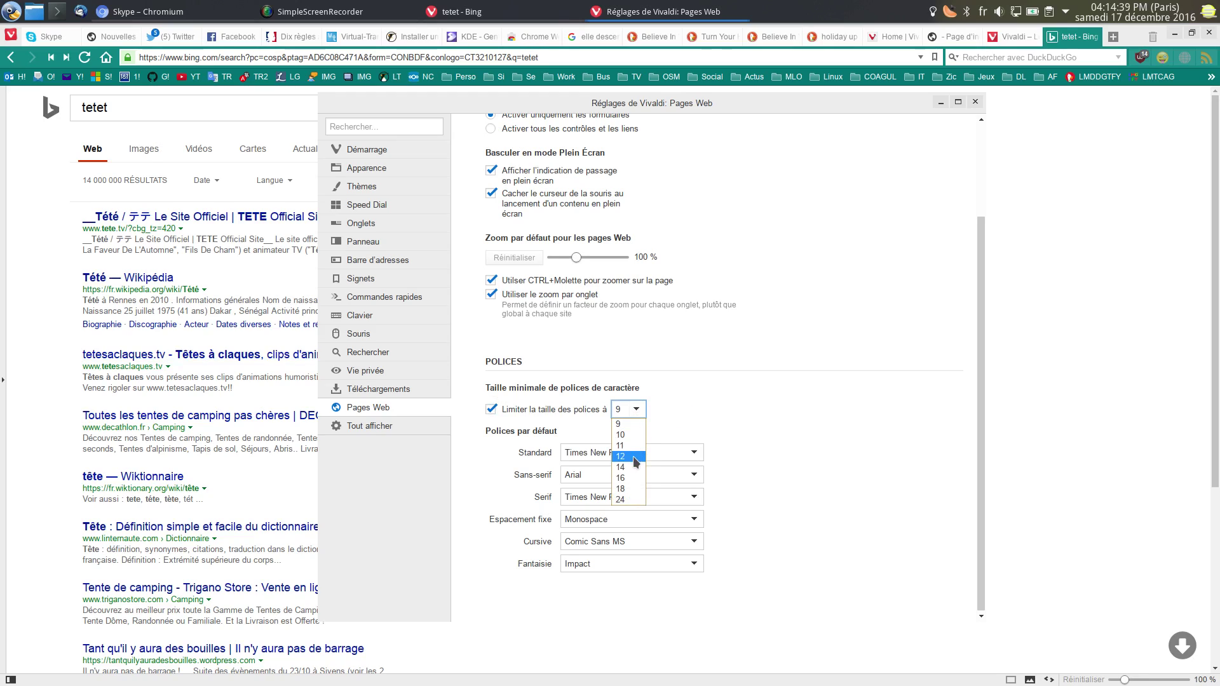
pyautogui.click(636, 457)
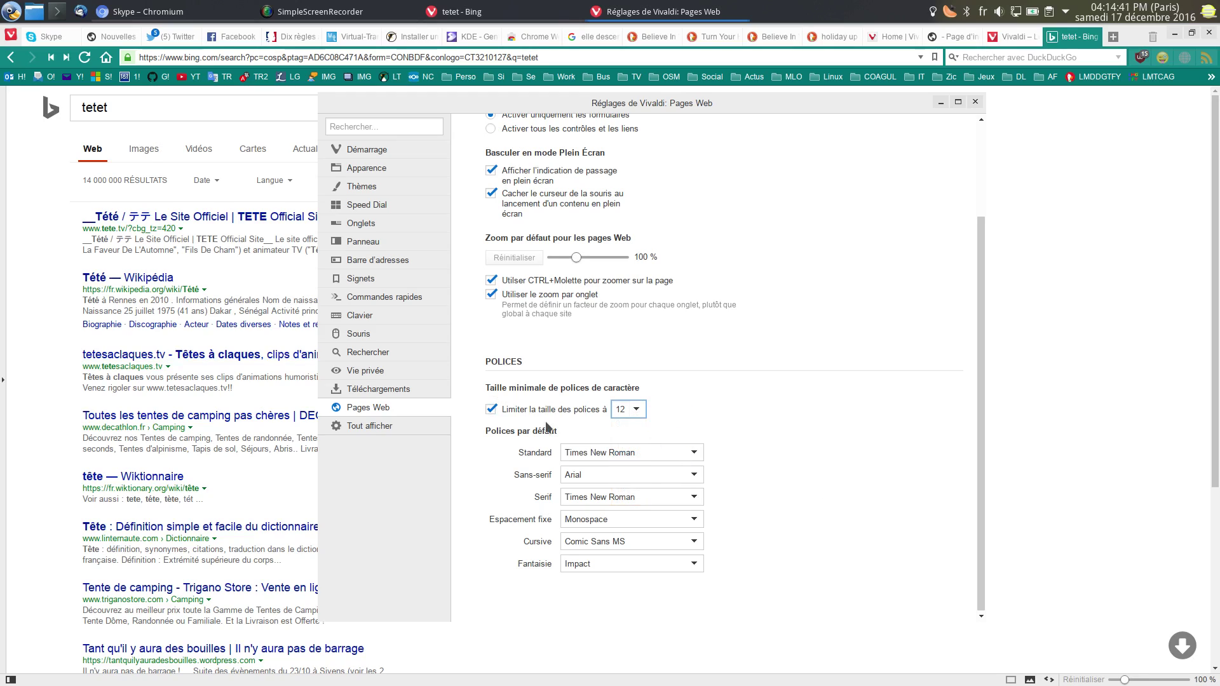
pyautogui.click(88, 58)
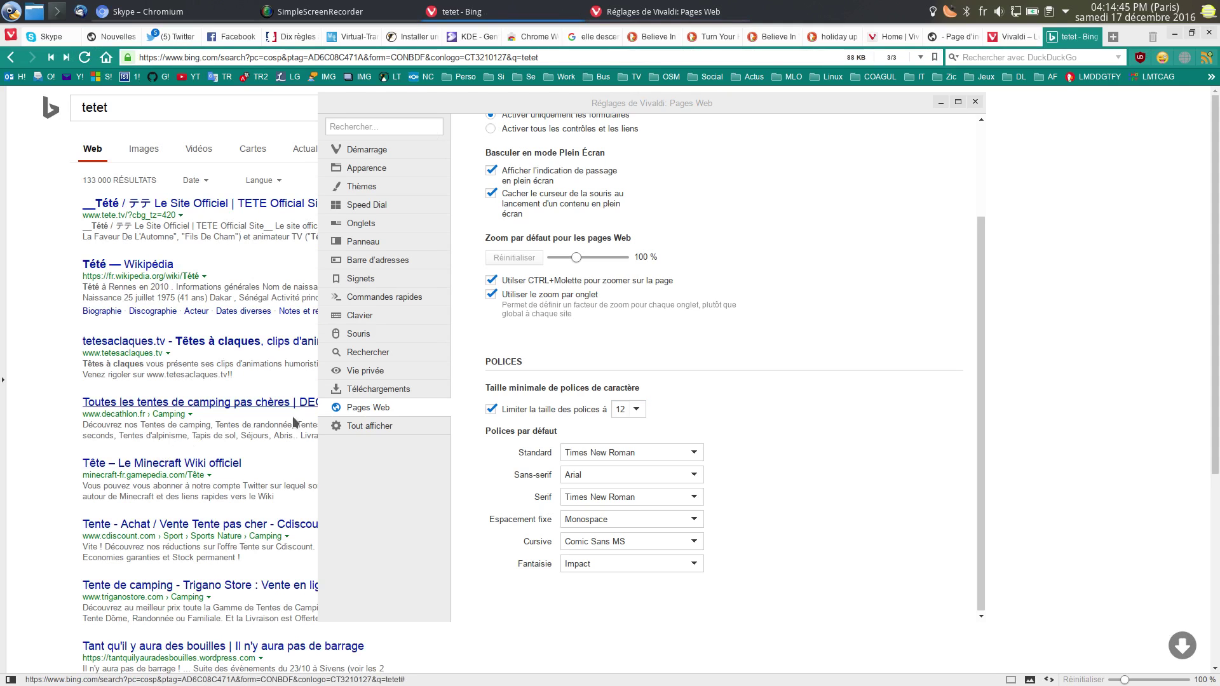
# Try a minimum font size of 24, then set it back to 9 and turn off the size limit
pyautogui.click(636, 409)
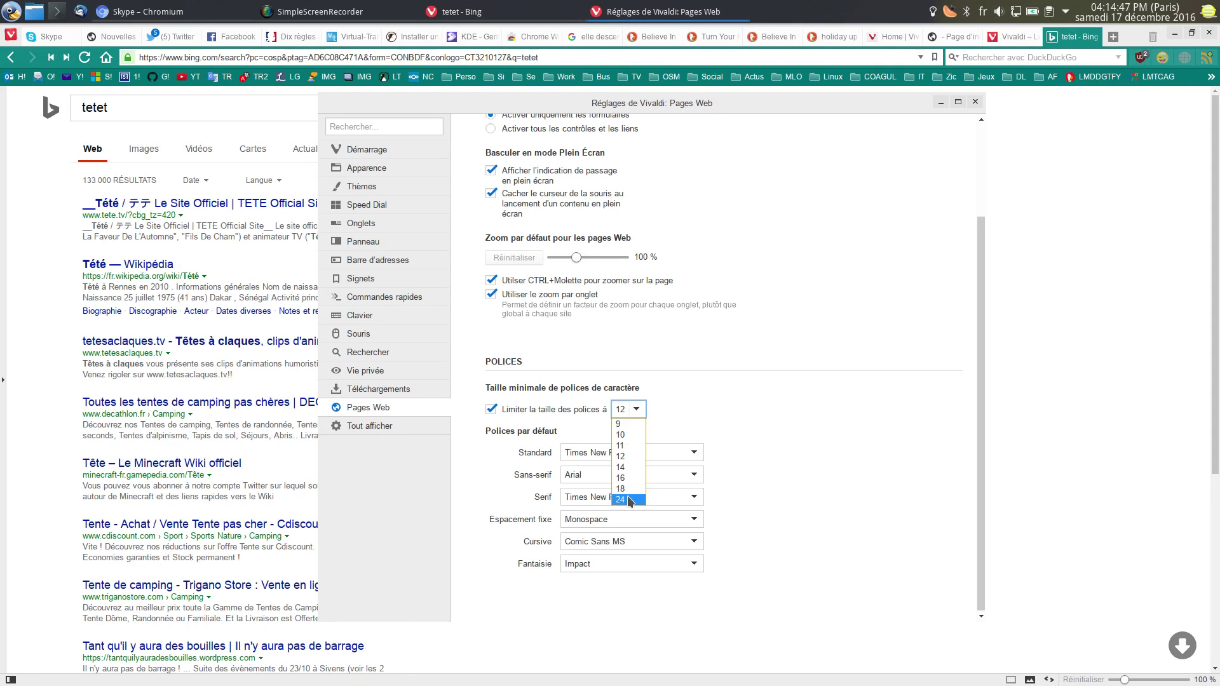
pyautogui.click(630, 502)
pyautogui.click(637, 411)
pyautogui.click(631, 426)
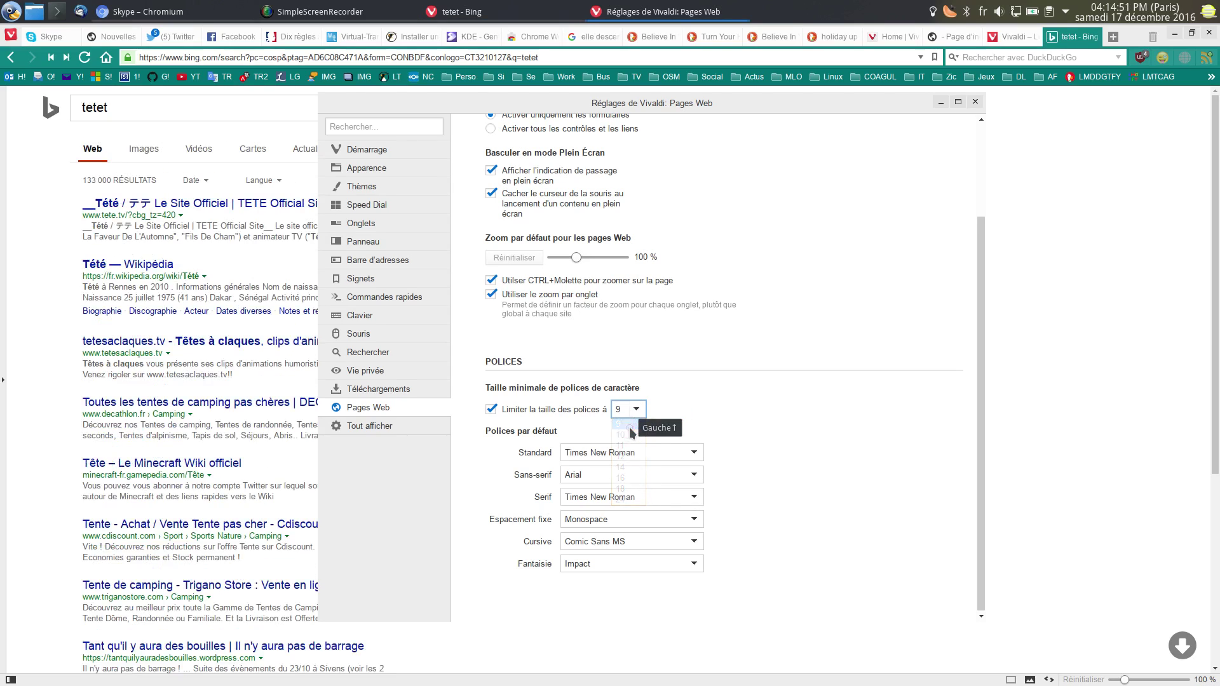
pyautogui.click(492, 410)
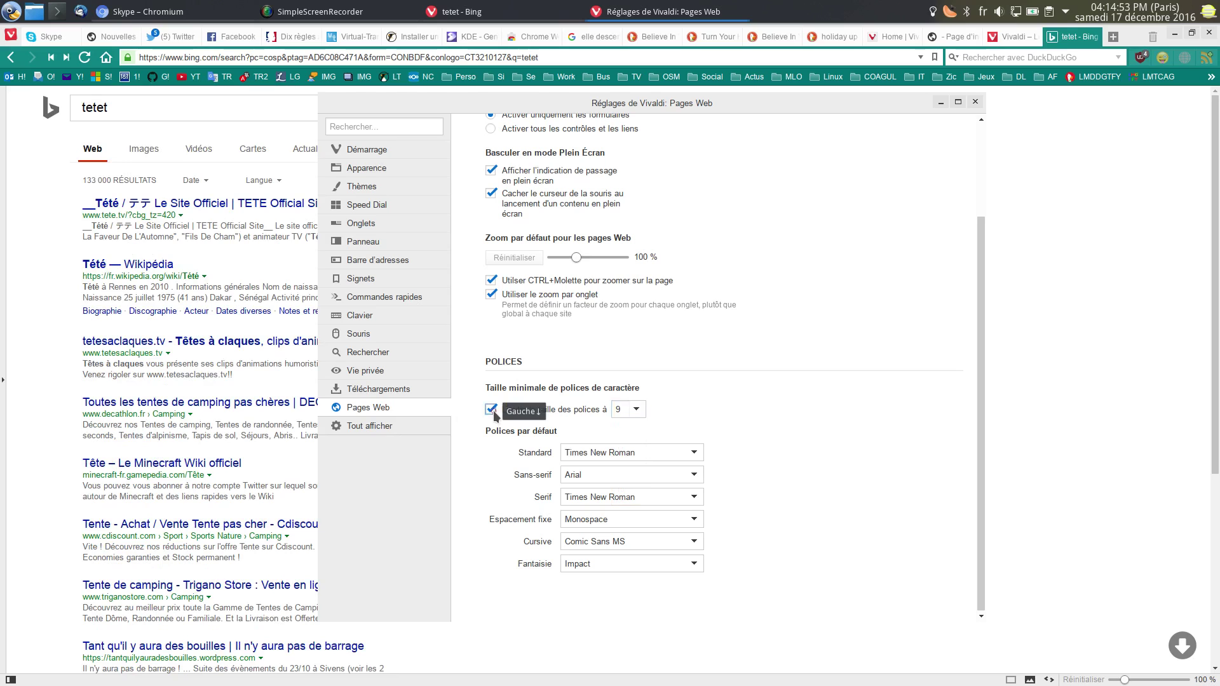
# View all settings in one list and the Commandes rapides settings, then close the settings window
pyautogui.click(384, 429)
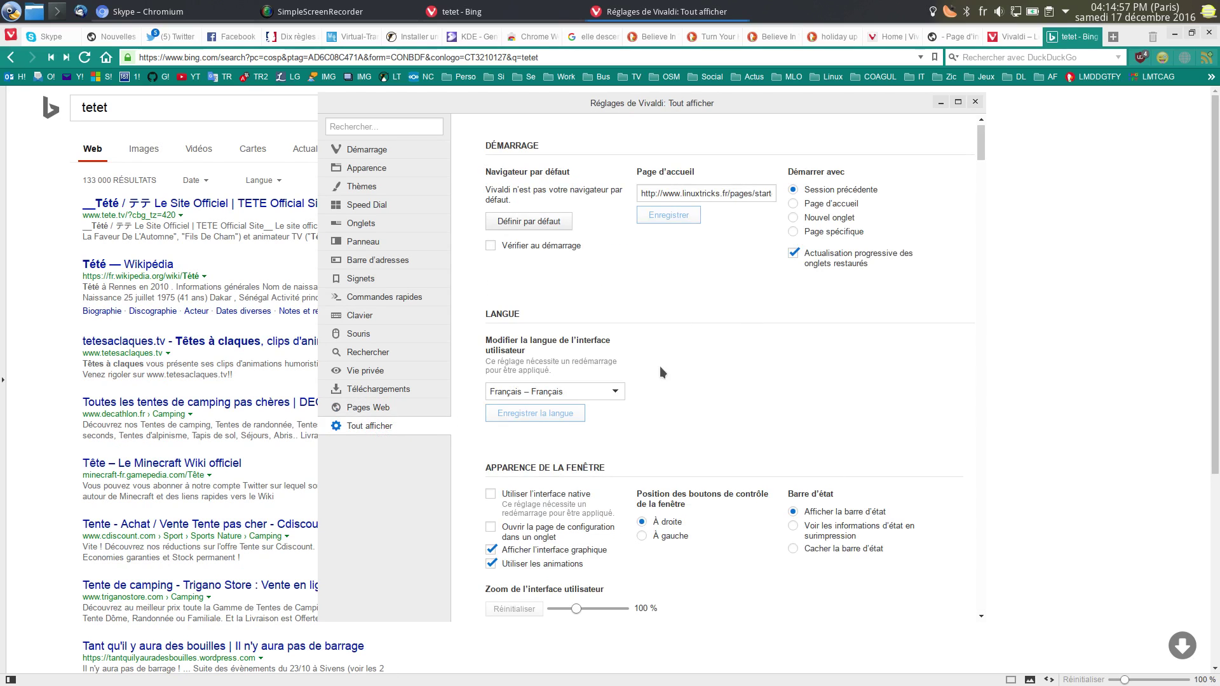
pyautogui.scroll(-10, 661, 359)
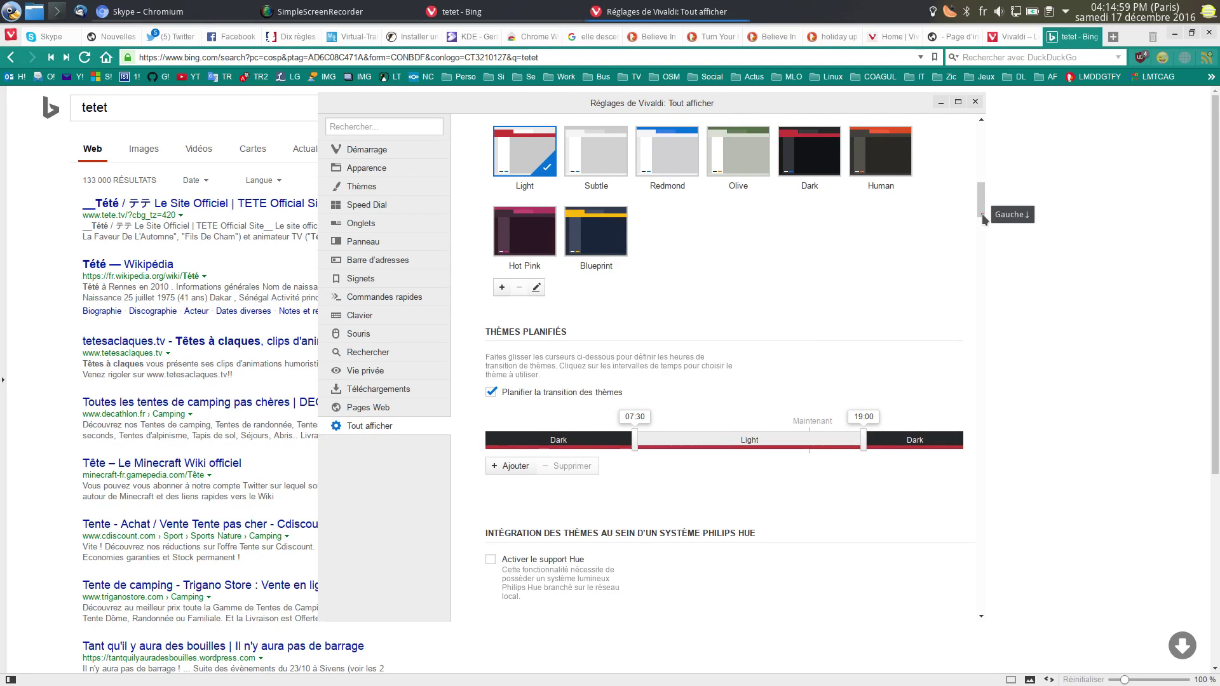
pyautogui.moveTo(982, 214); pyautogui.dragTo(959, 475)
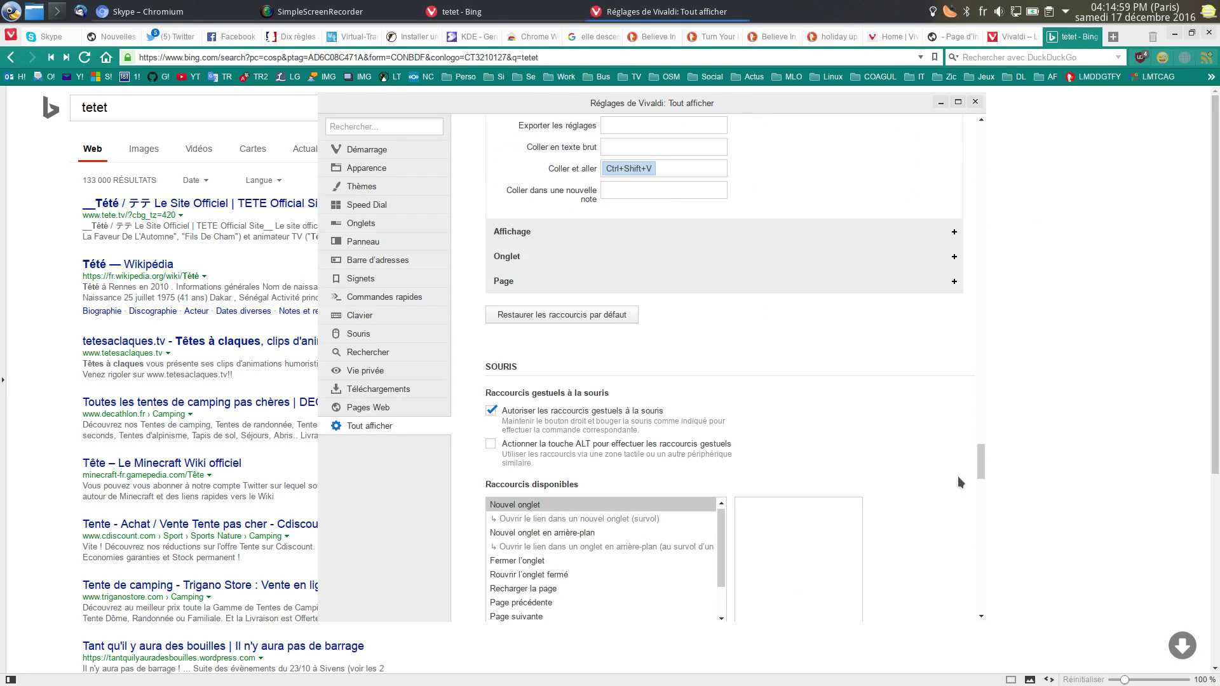
pyautogui.click(364, 296)
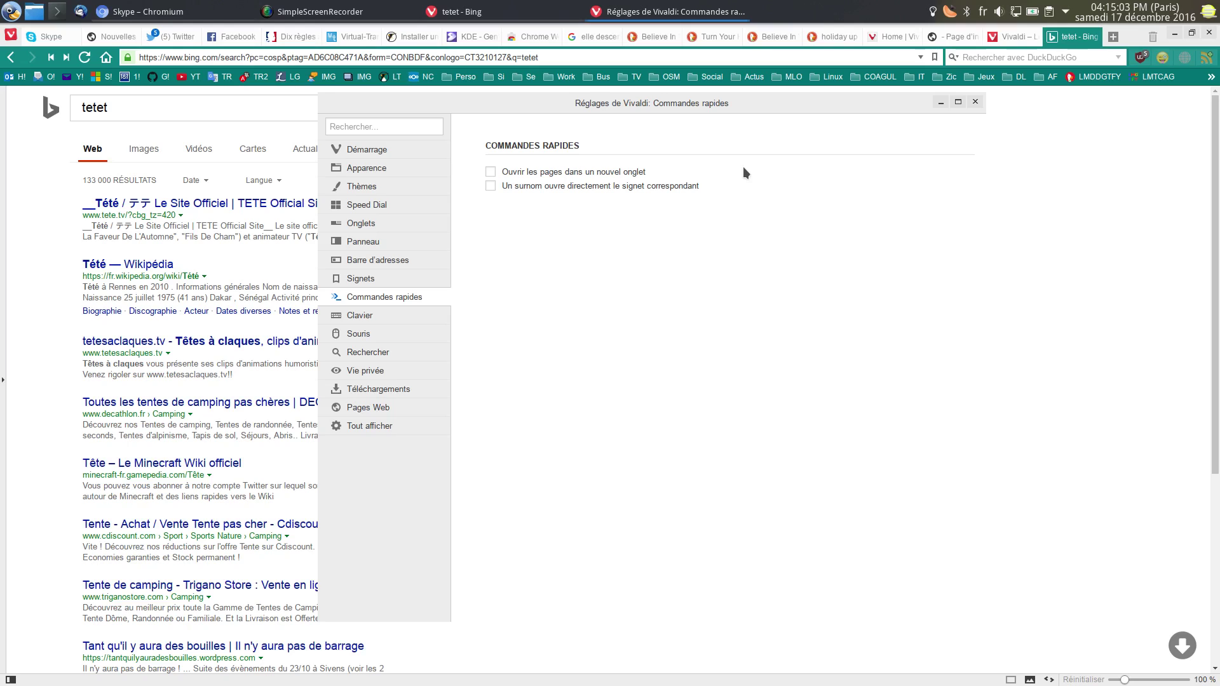
pyautogui.click(975, 102)
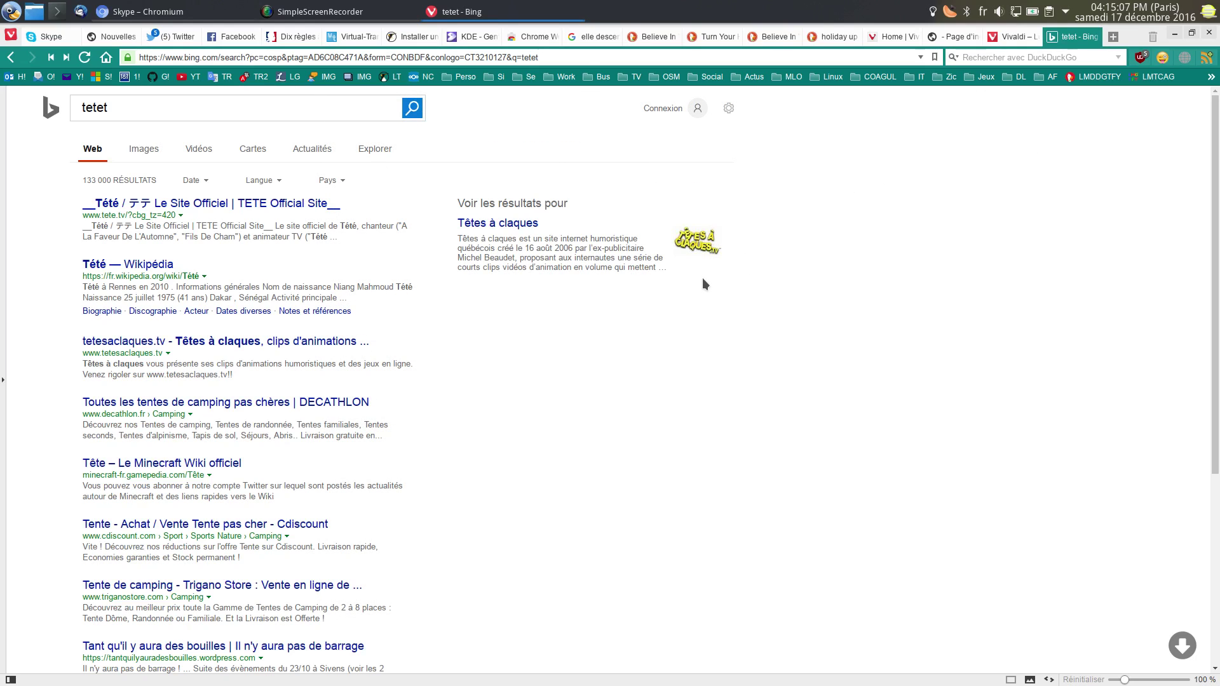
# Look through the open tabs listed in the quick commands, then use it to search DuckDuckGo for "linuxtricls"
pyautogui.press('F2')
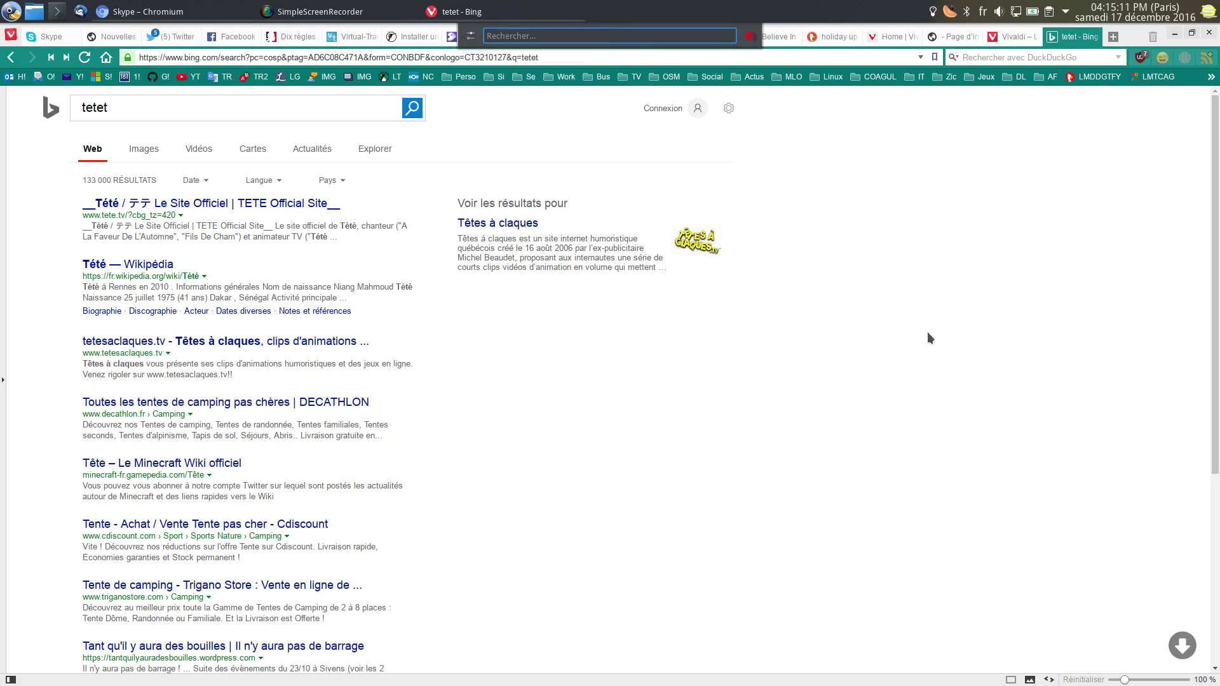
pyautogui.press('Escape')
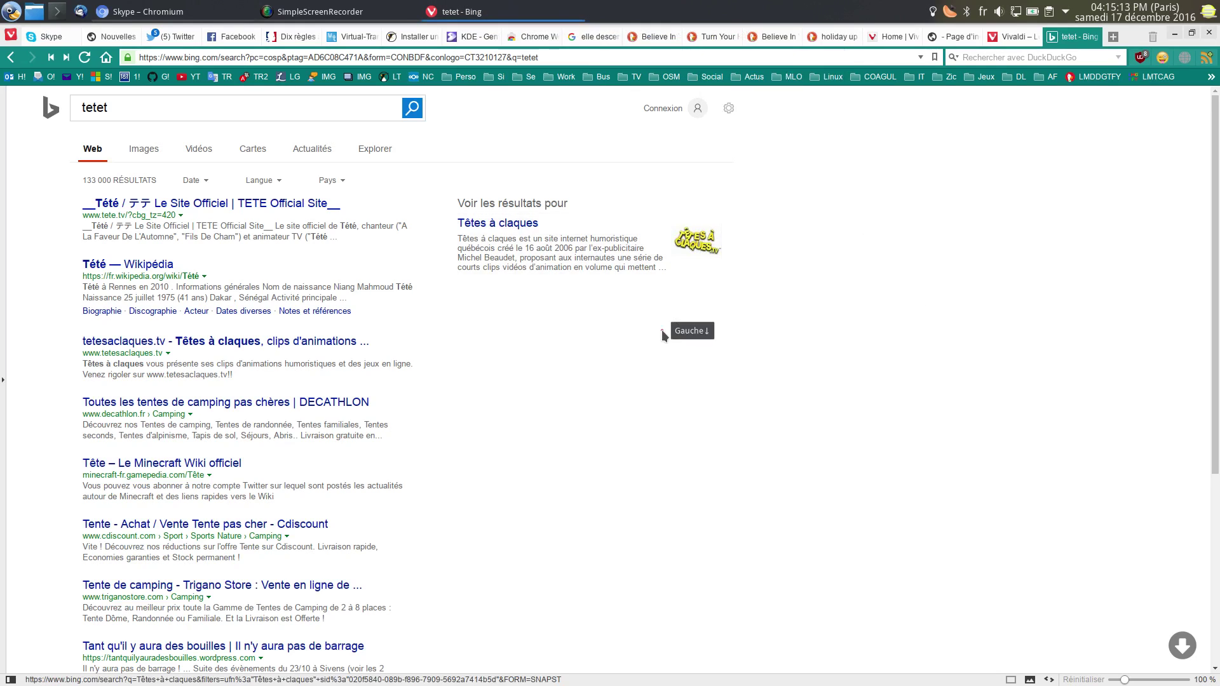
pyautogui.press('F2')
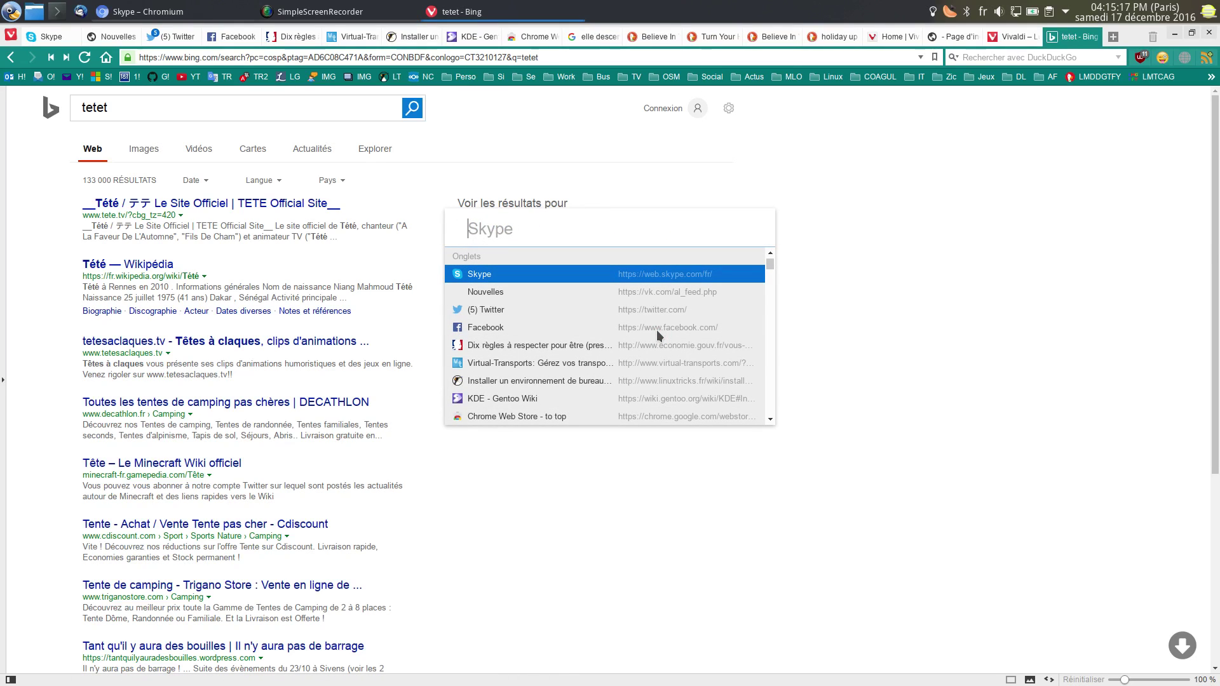
pyautogui.press('Down')
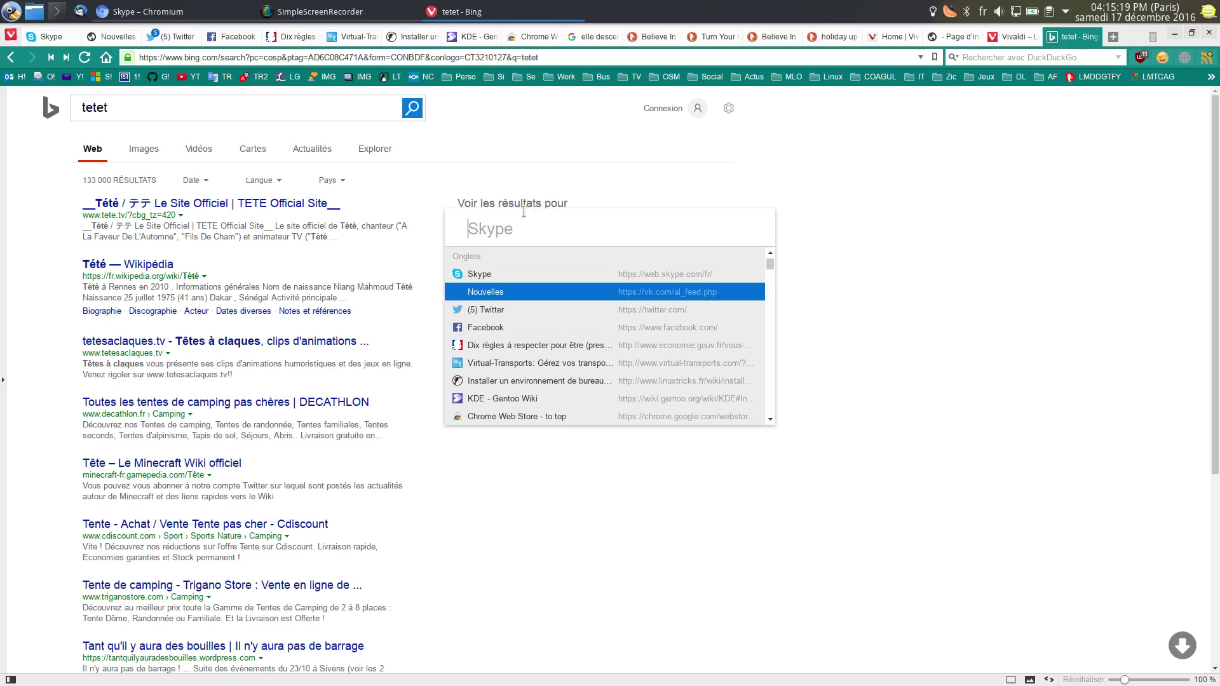
pyautogui.scroll(-3, 593, 349)
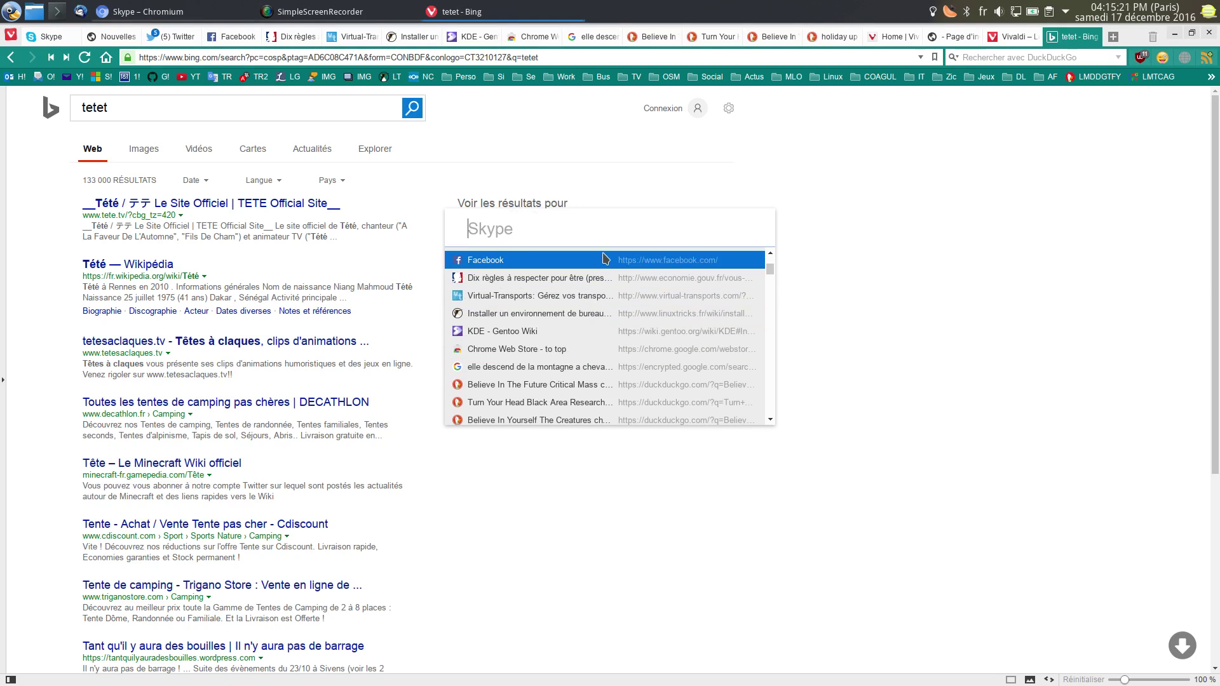
pyautogui.click(548, 231)
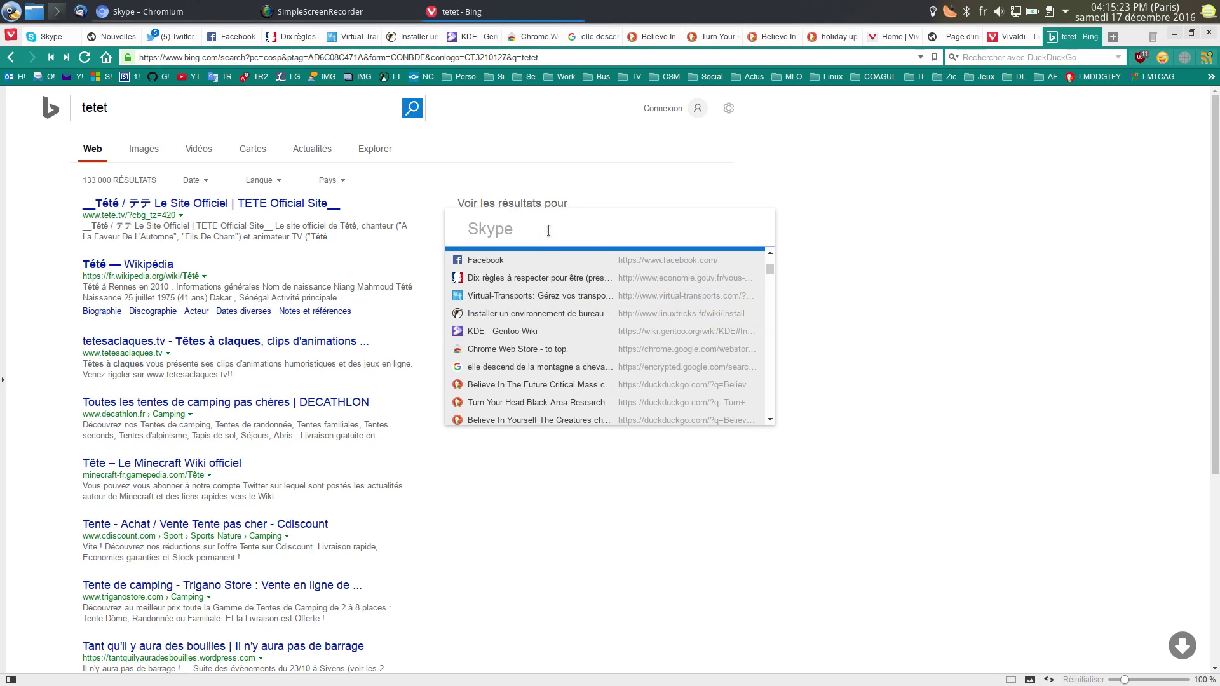
pyautogui.write('linuxtricls')
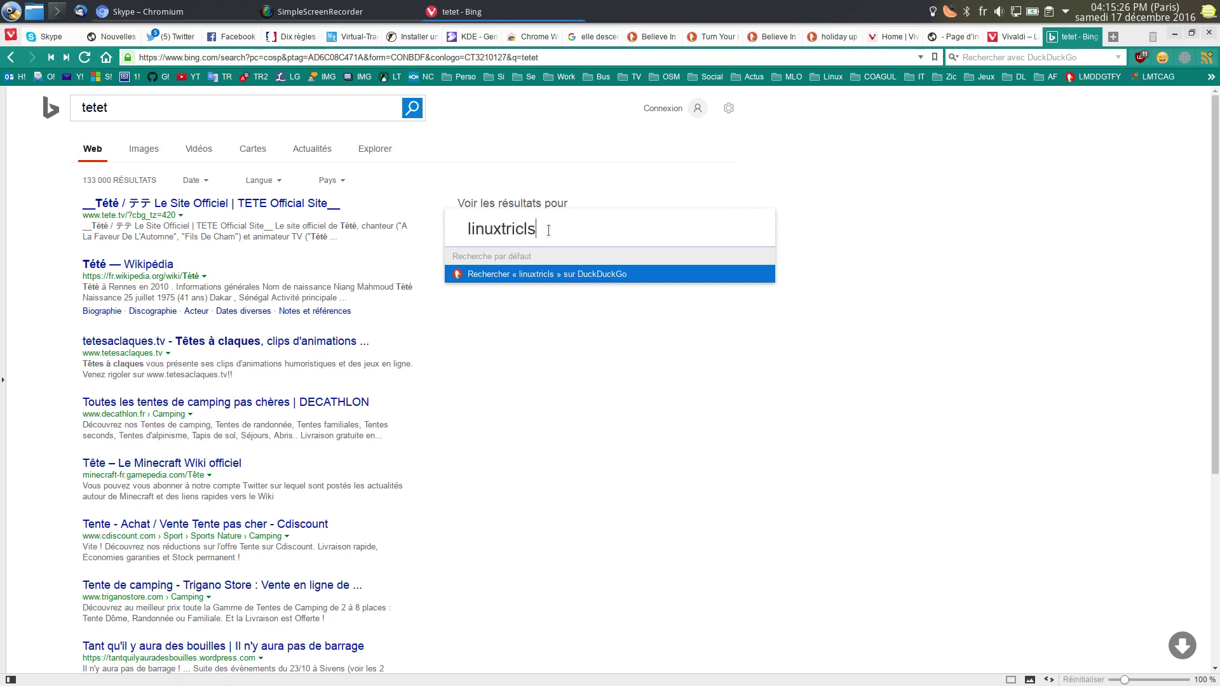
pyautogui.press('Return')
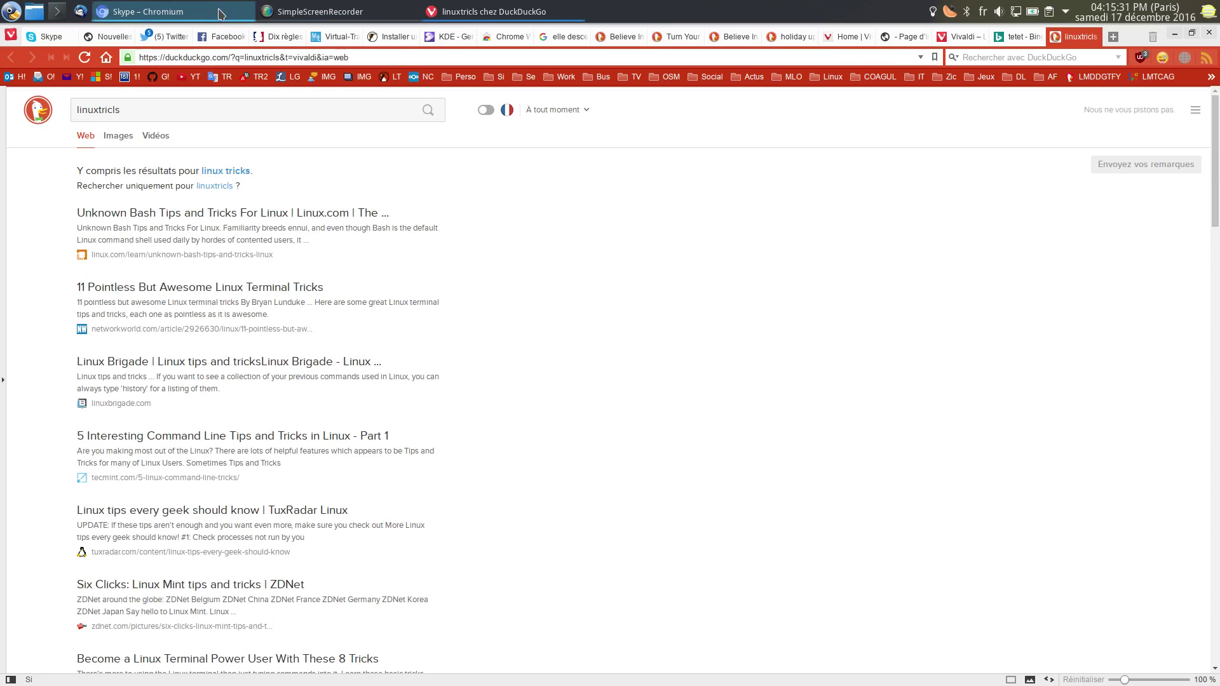
# Search the web from the address bar for "linuxtrickks" and, in the same tab, for ",fjdgkfh"
pyautogui.click(385, 59)
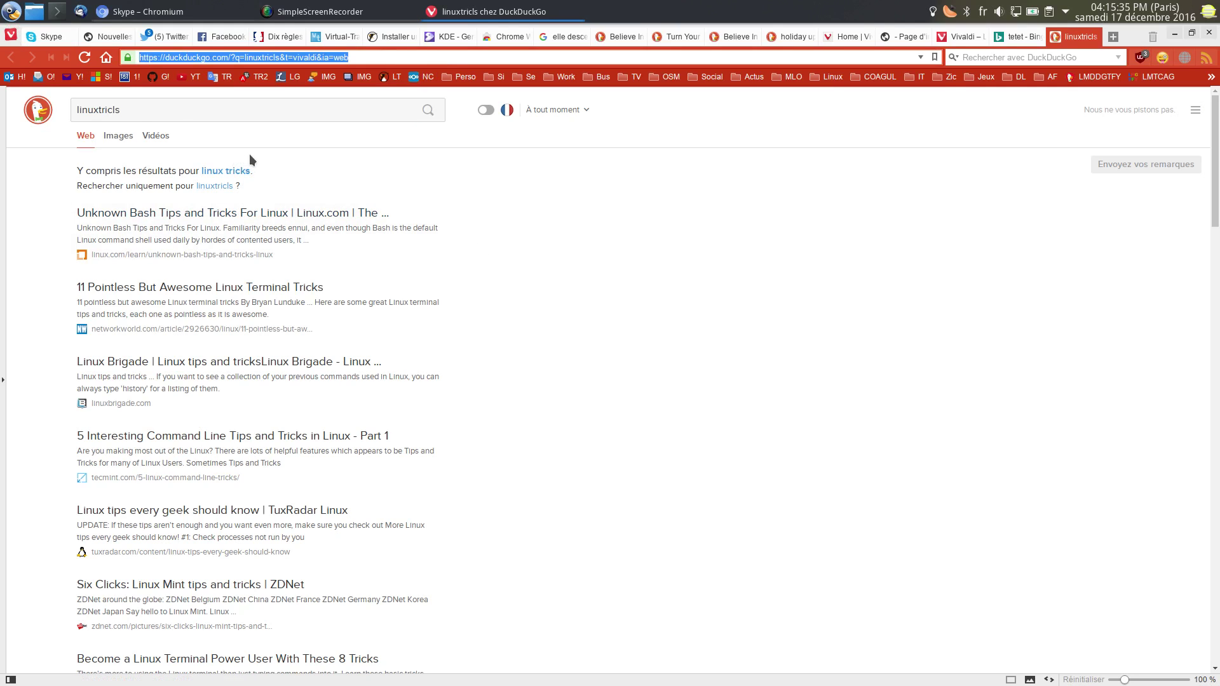
pyautogui.write('linuxtrickk')
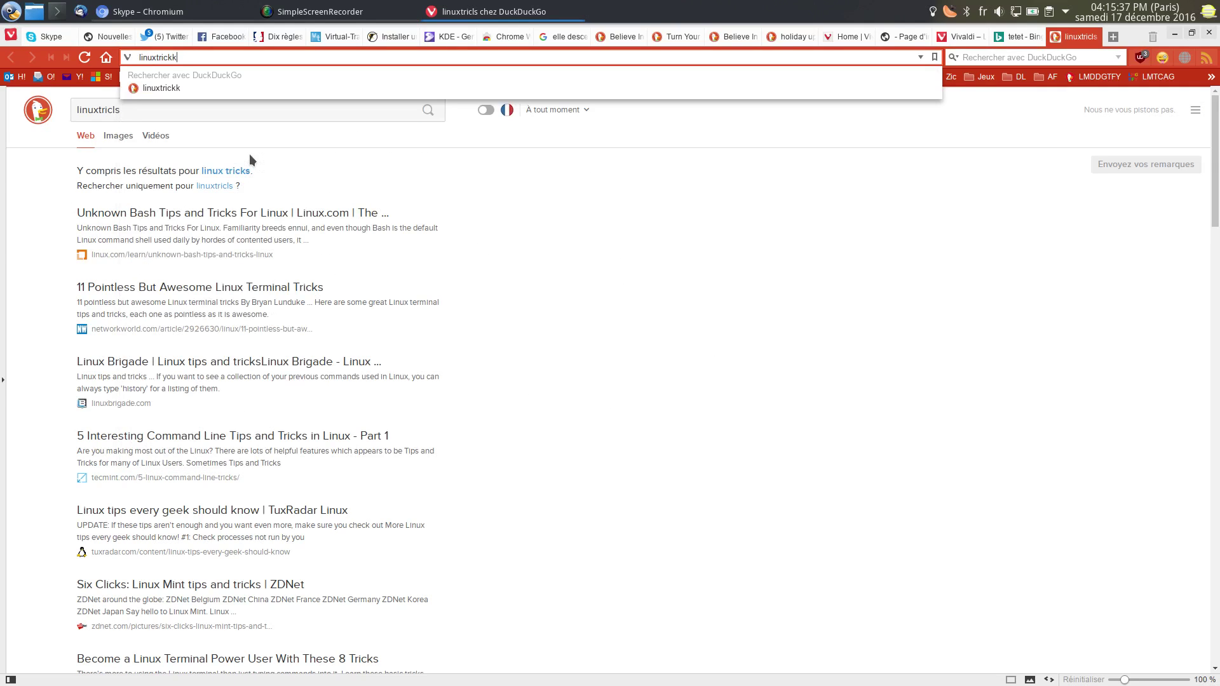
pyautogui.write('s')
pyautogui.press('Return')
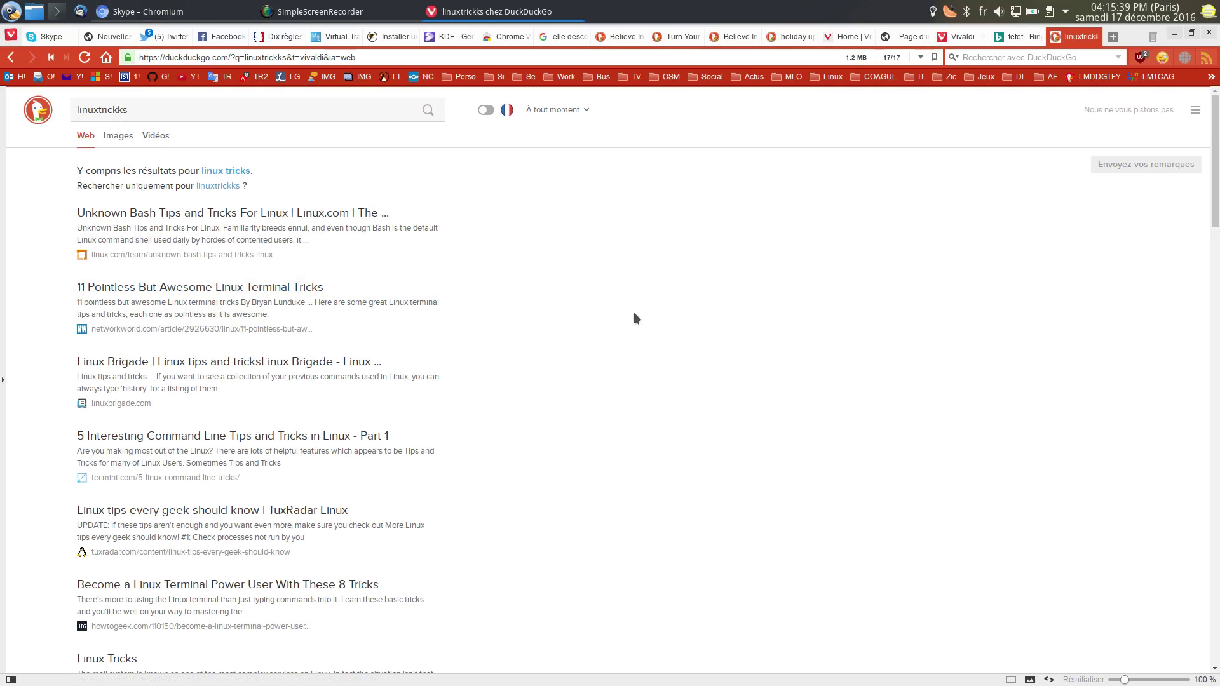
pyautogui.hotkey('ctrl', 'l')
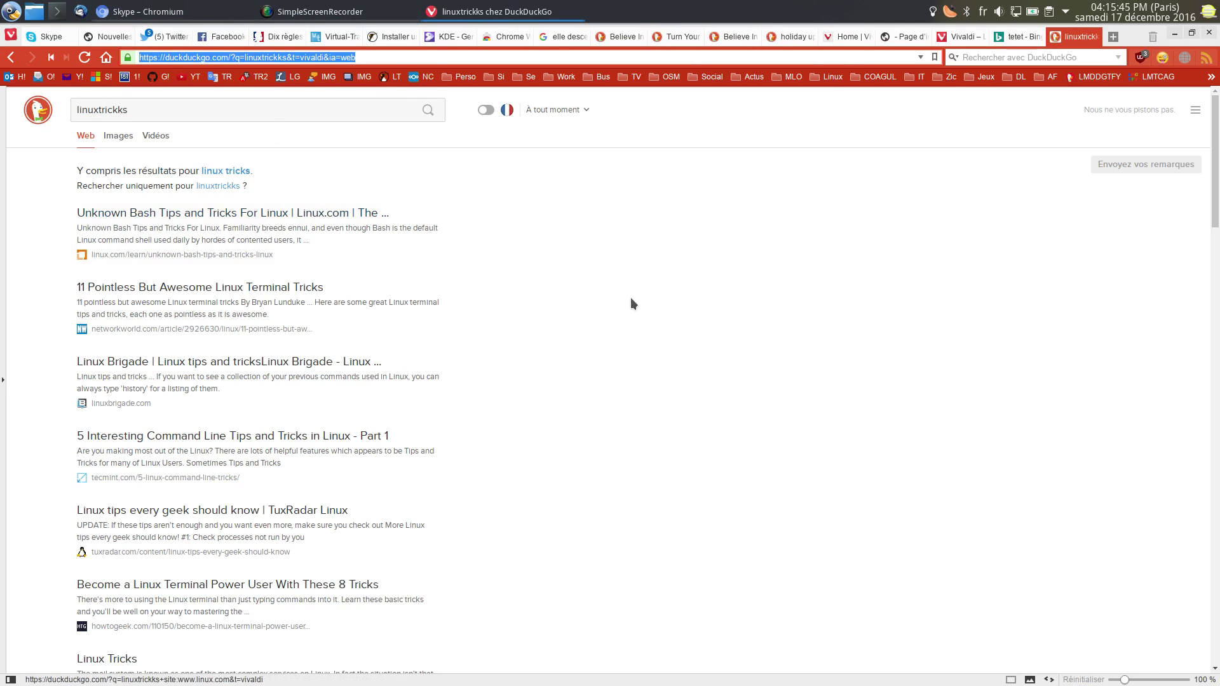
pyautogui.write(',fjdgkfh')
pyautogui.press('Return')
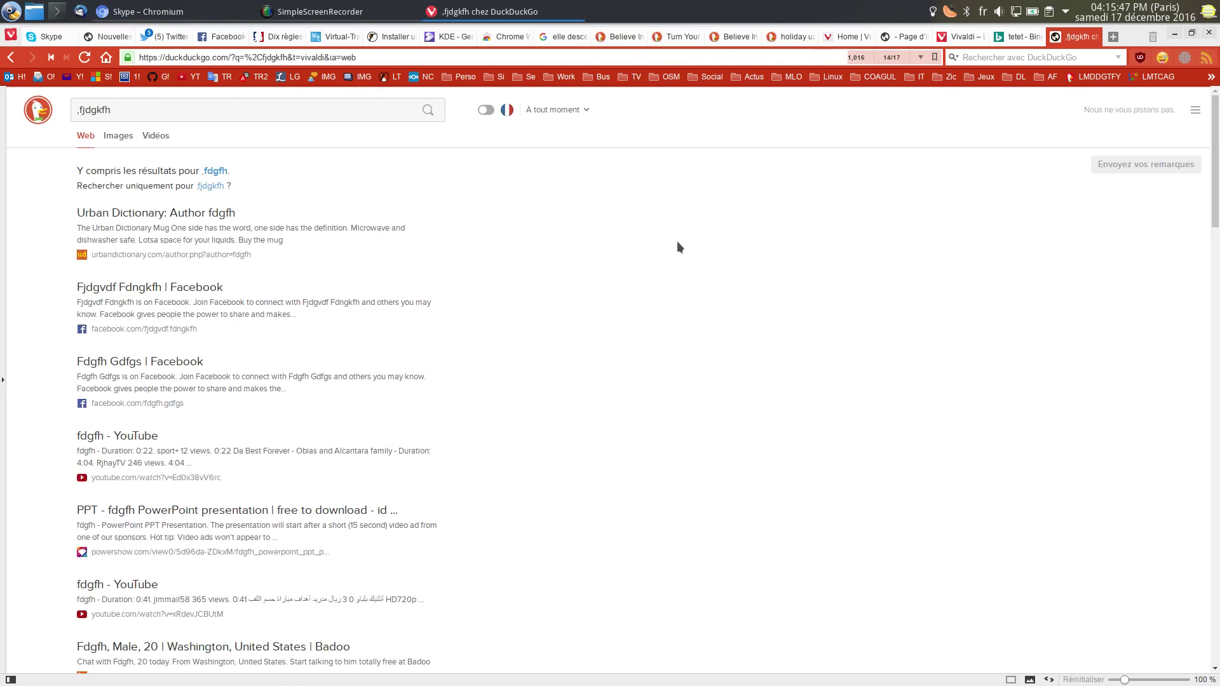
# Find the Extensions command by entering "extensions" in the quick commands and open the extensions page
pyautogui.press('F2')
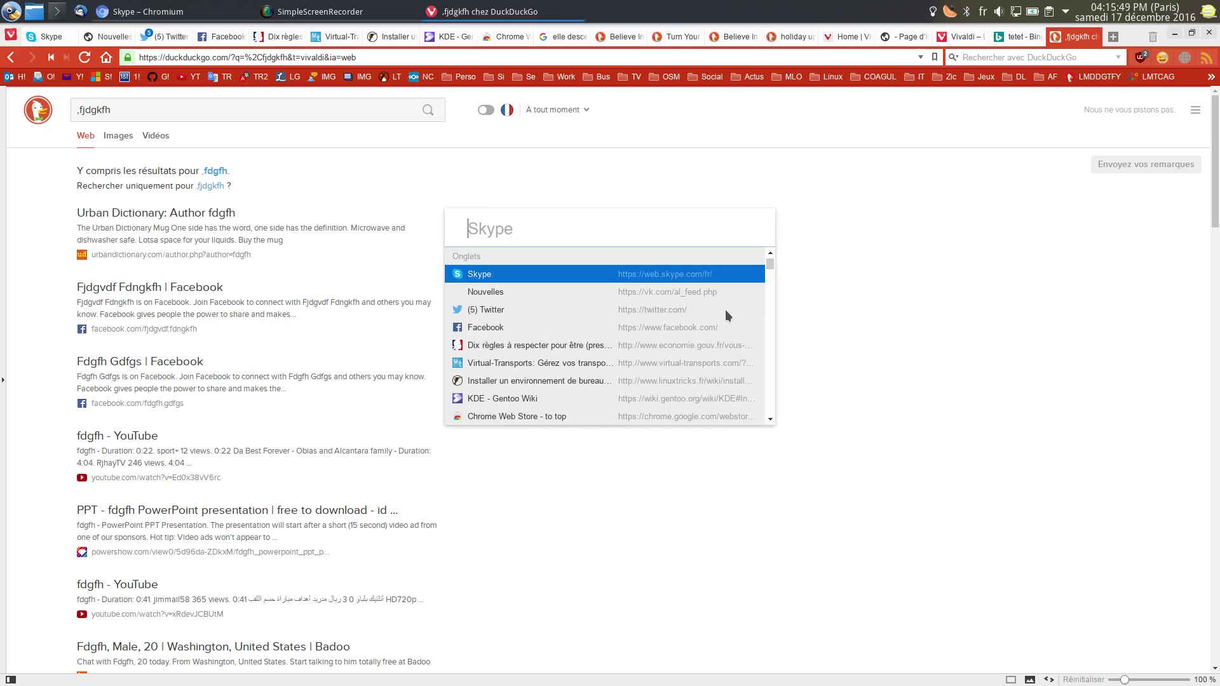
pyautogui.click(959, 354)
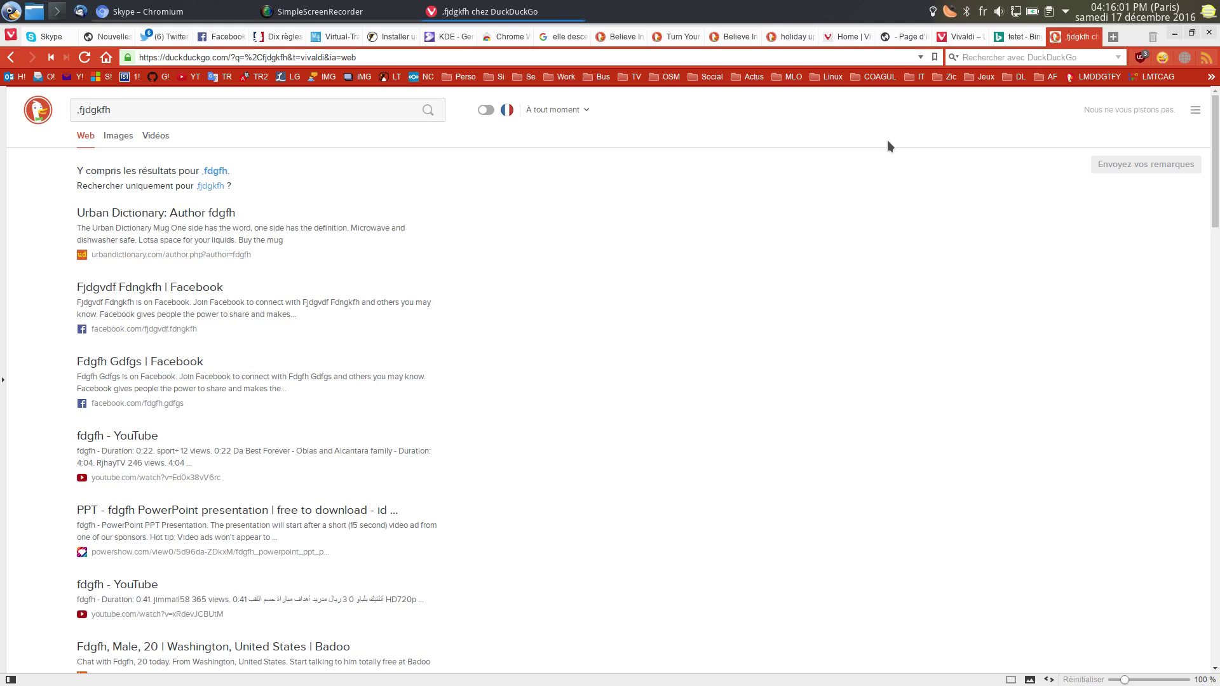
pyautogui.click(380, 57)
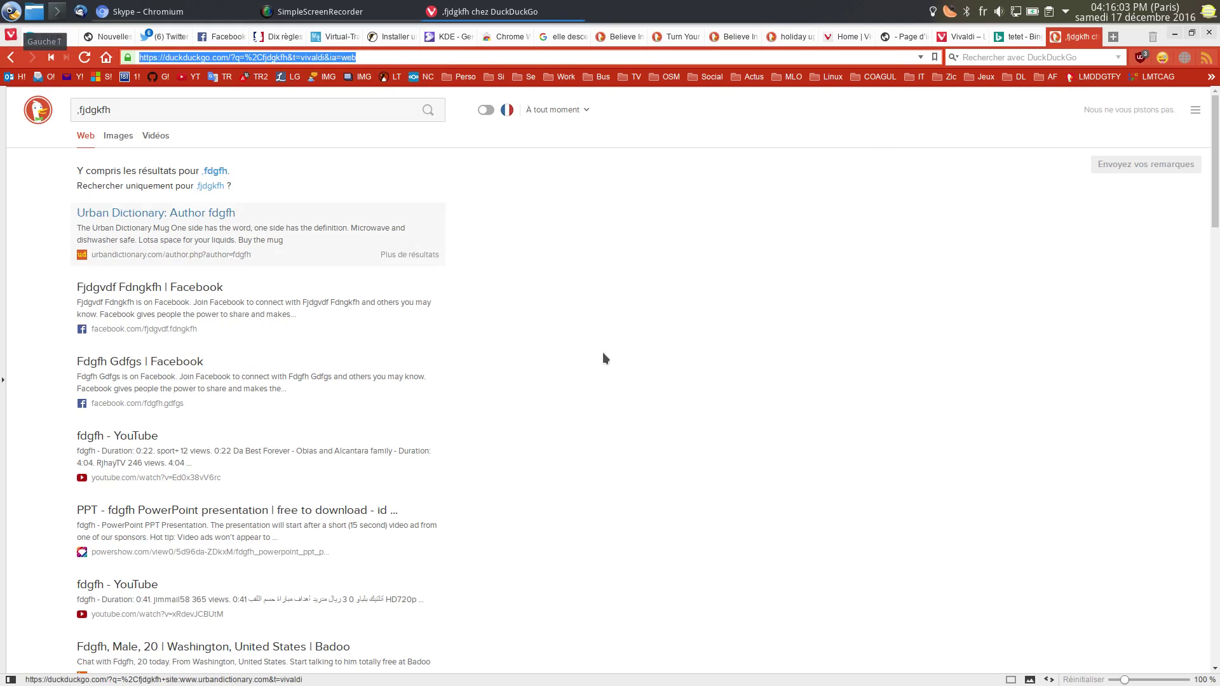
pyautogui.press('F2')
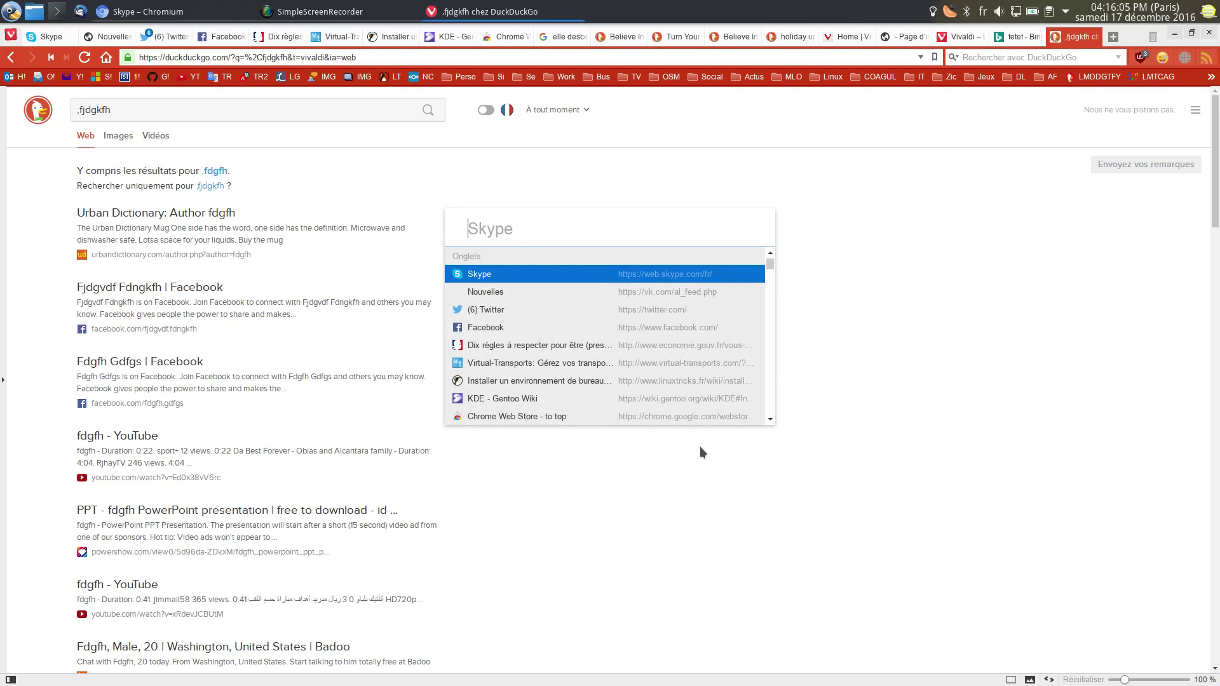
pyautogui.write('extensions')
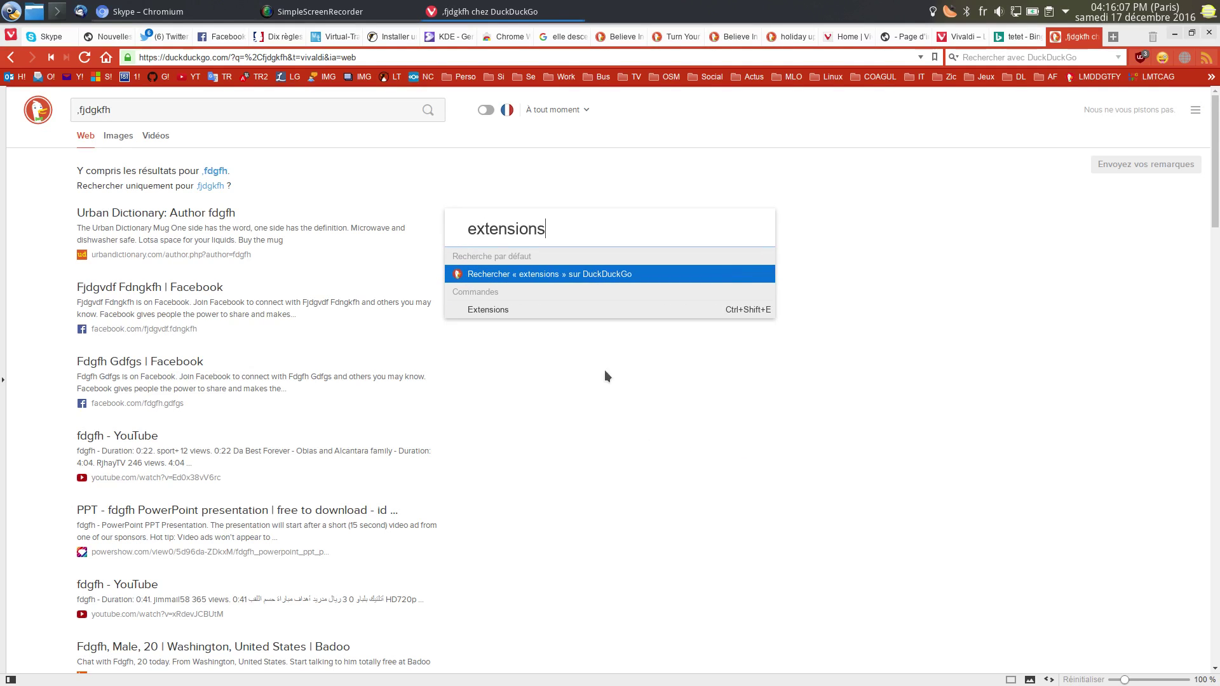
pyautogui.click(497, 311)
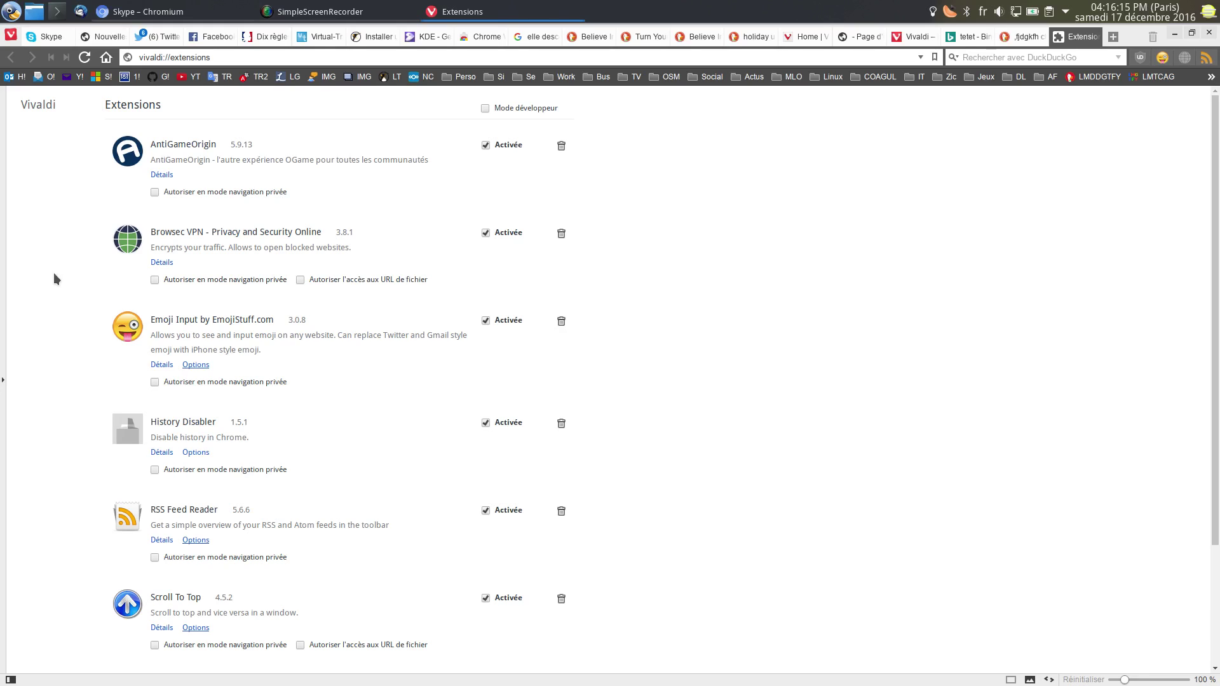
# Follow the link to more extensions, browse the Chrome Web Store's extension selections, and close the store tab
pyautogui.scroll(-3, 381, 317)
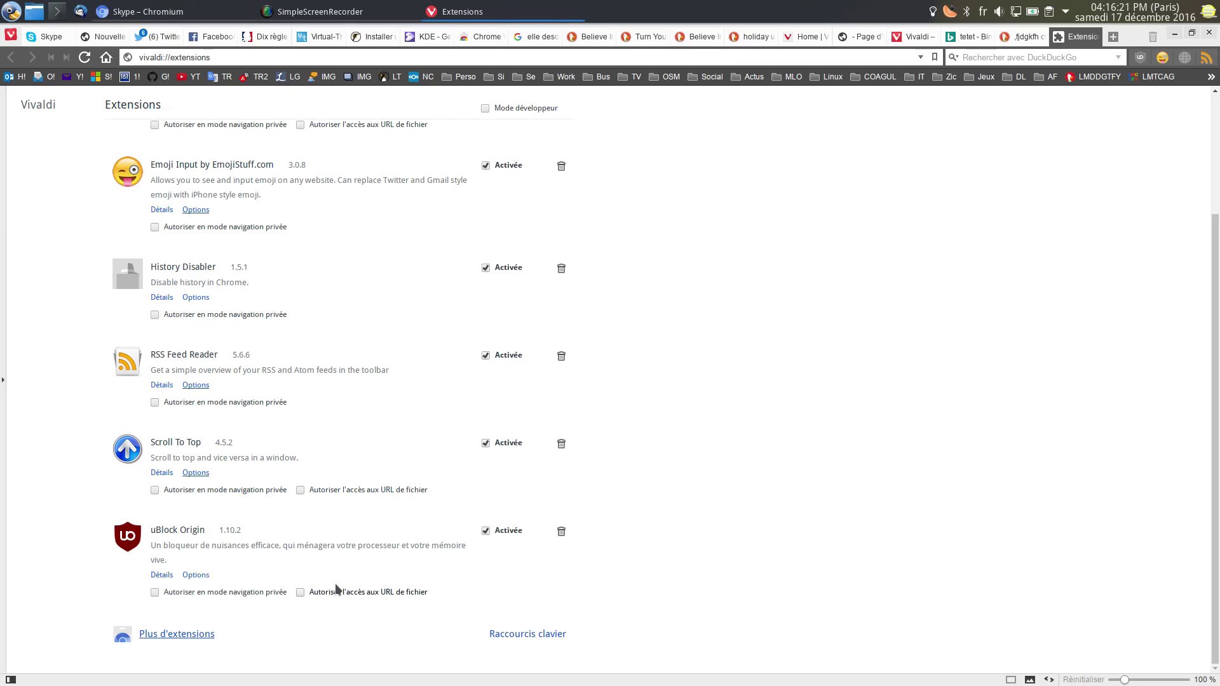
pyautogui.click(191, 635)
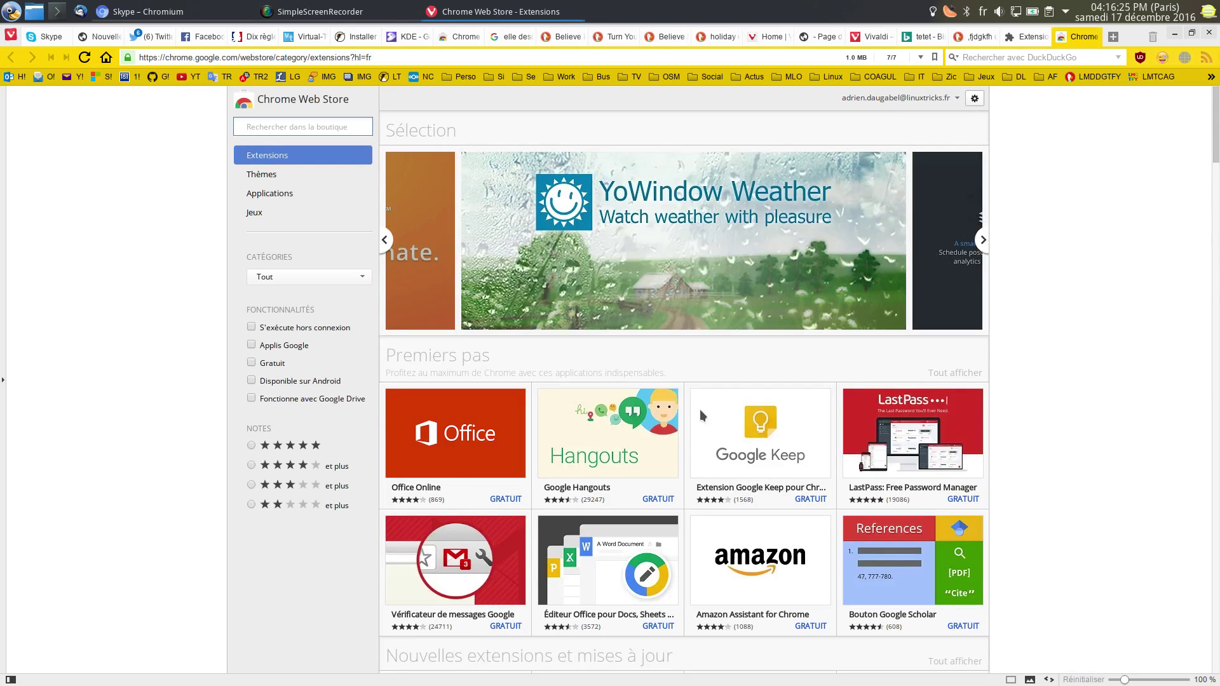
pyautogui.scroll(-2, 700, 416)
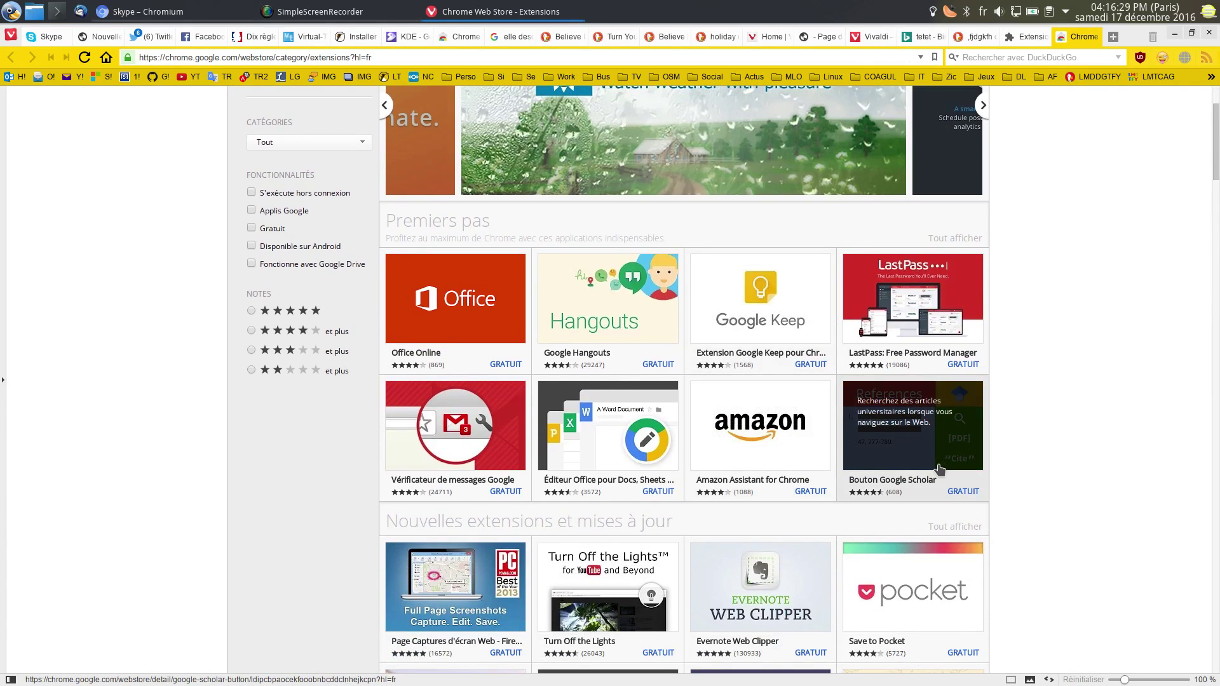
pyautogui.scroll(-3, 1053, 468)
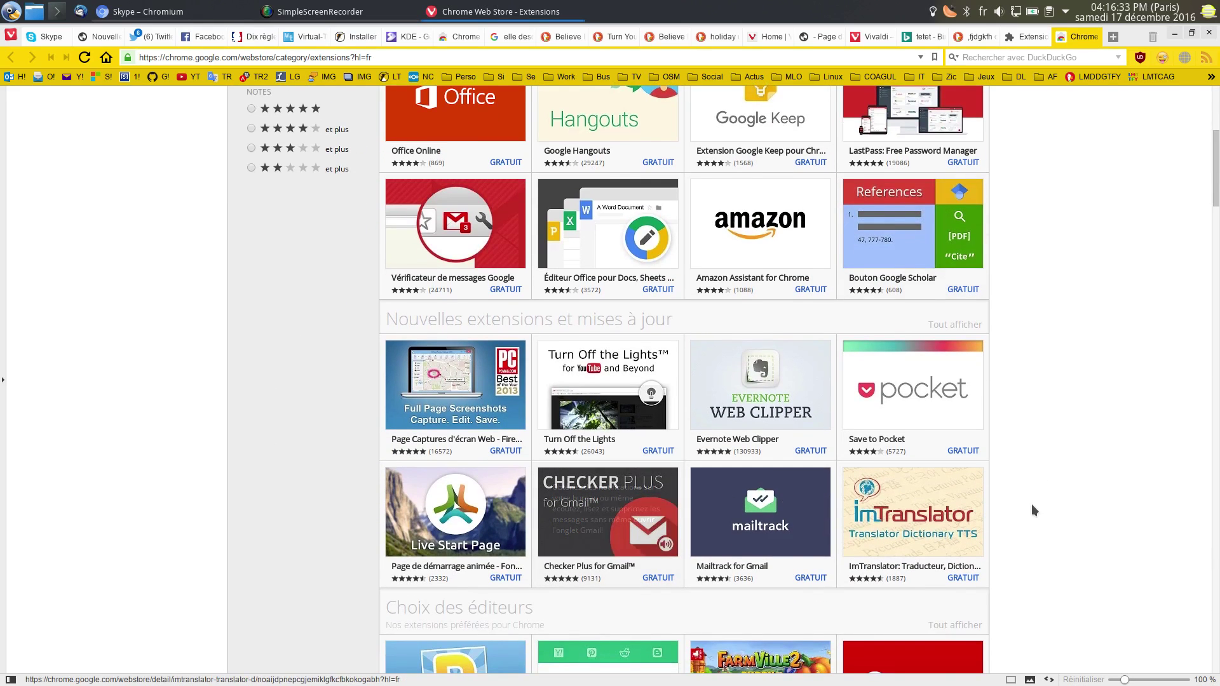
pyautogui.scroll(-1, 1042, 502)
pyautogui.scroll(-6, 1055, 493)
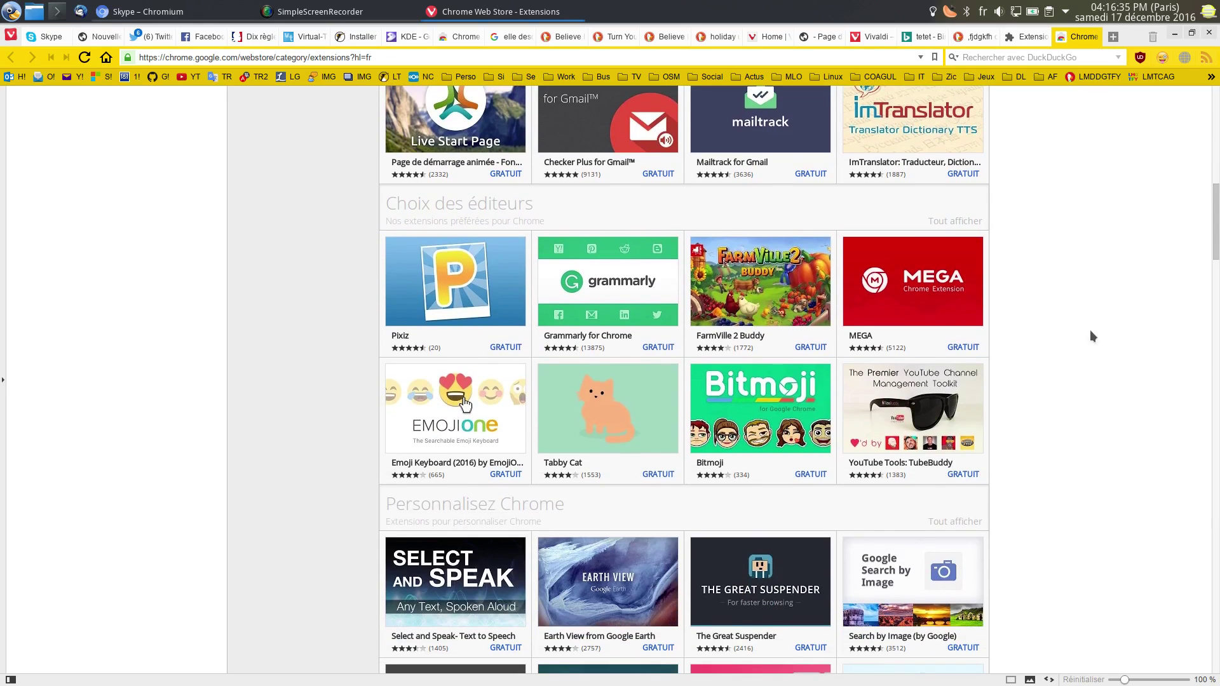
pyautogui.middleClick(1089, 37)
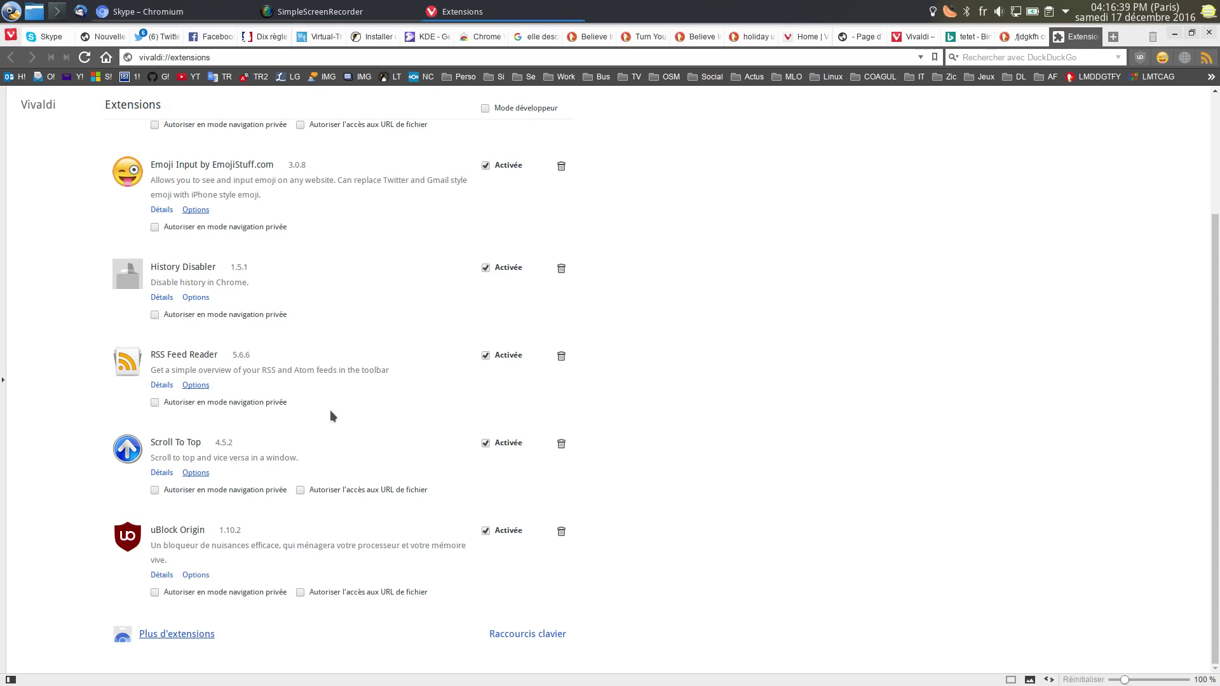
# Look over the installed extensions and view the Emoji Input picker on the ",fjdgkfh" results tab, then close it
pyautogui.scroll(2, 211, 312)
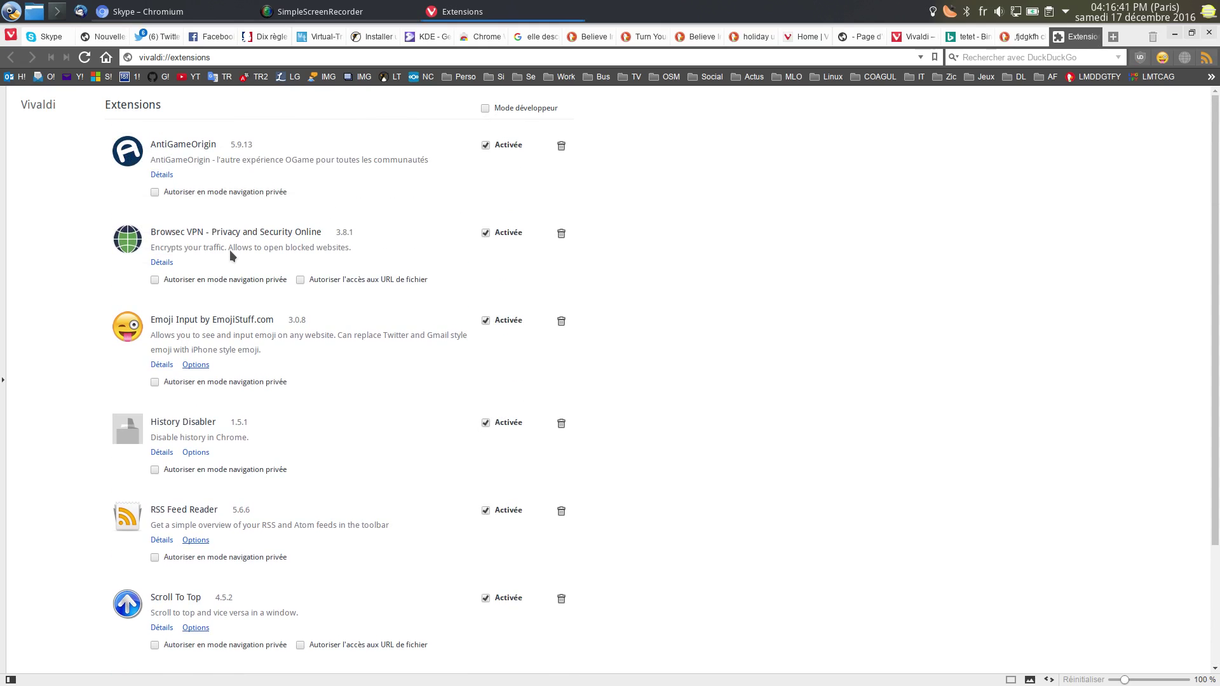
pyautogui.scroll(-2, 232, 251)
pyautogui.scroll(1, 219, 242)
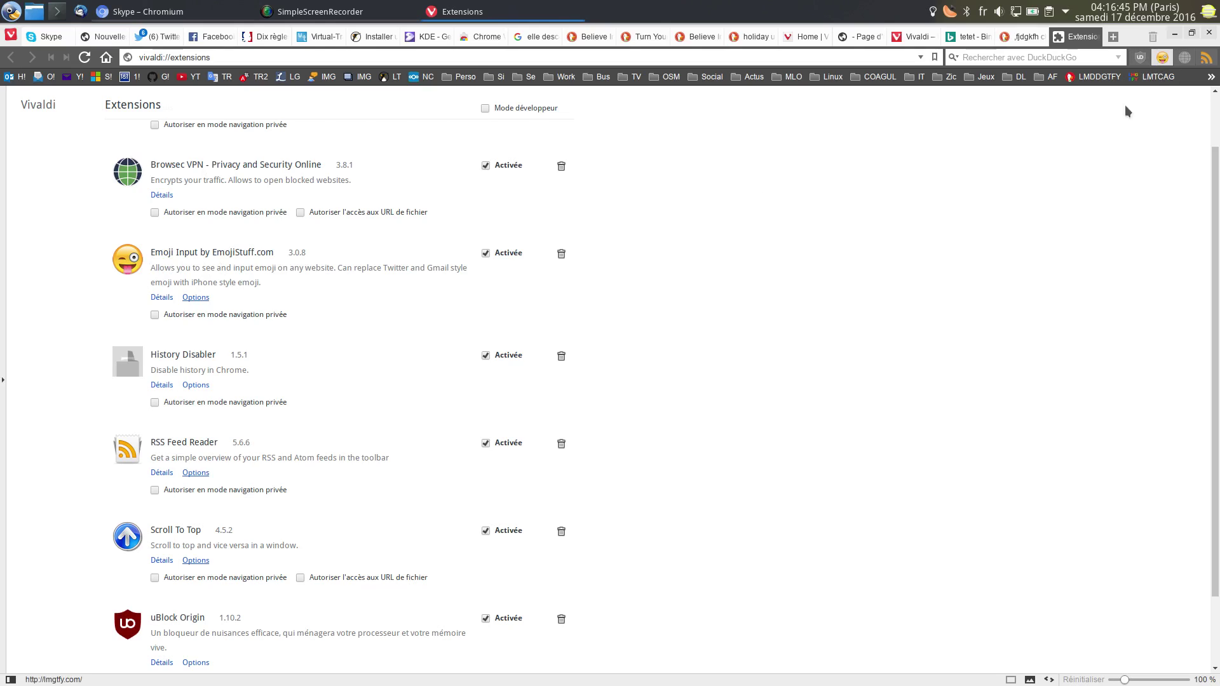
pyautogui.click(1163, 61)
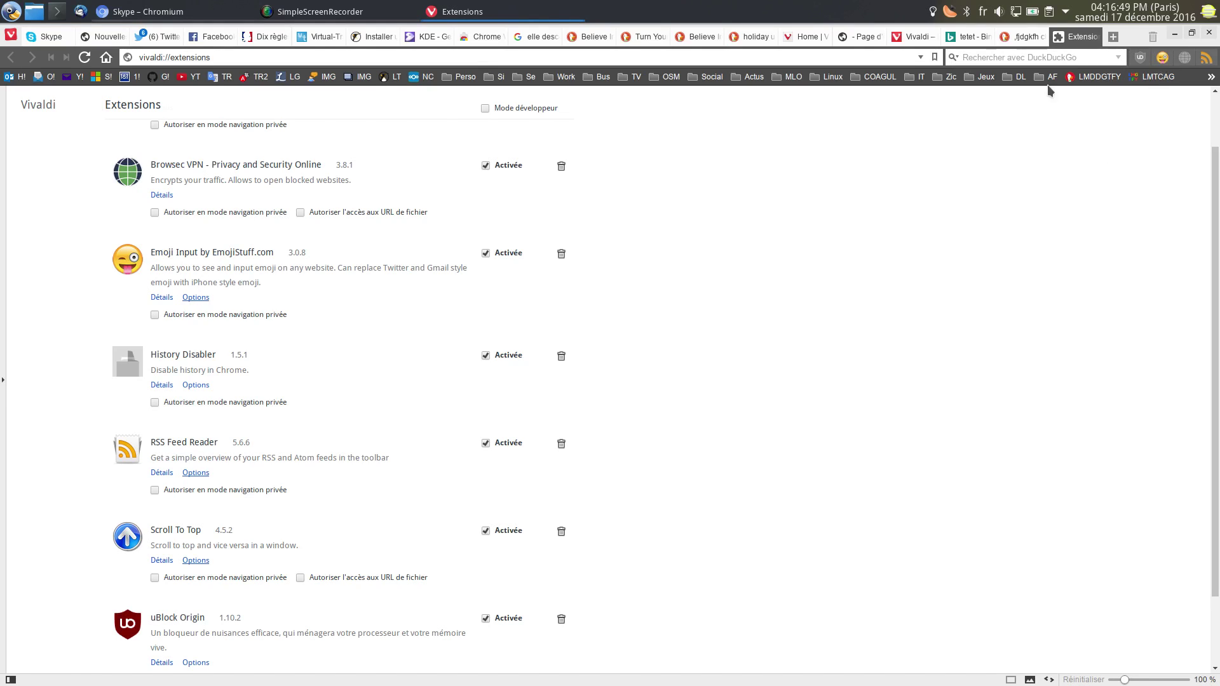
pyautogui.click(1018, 35)
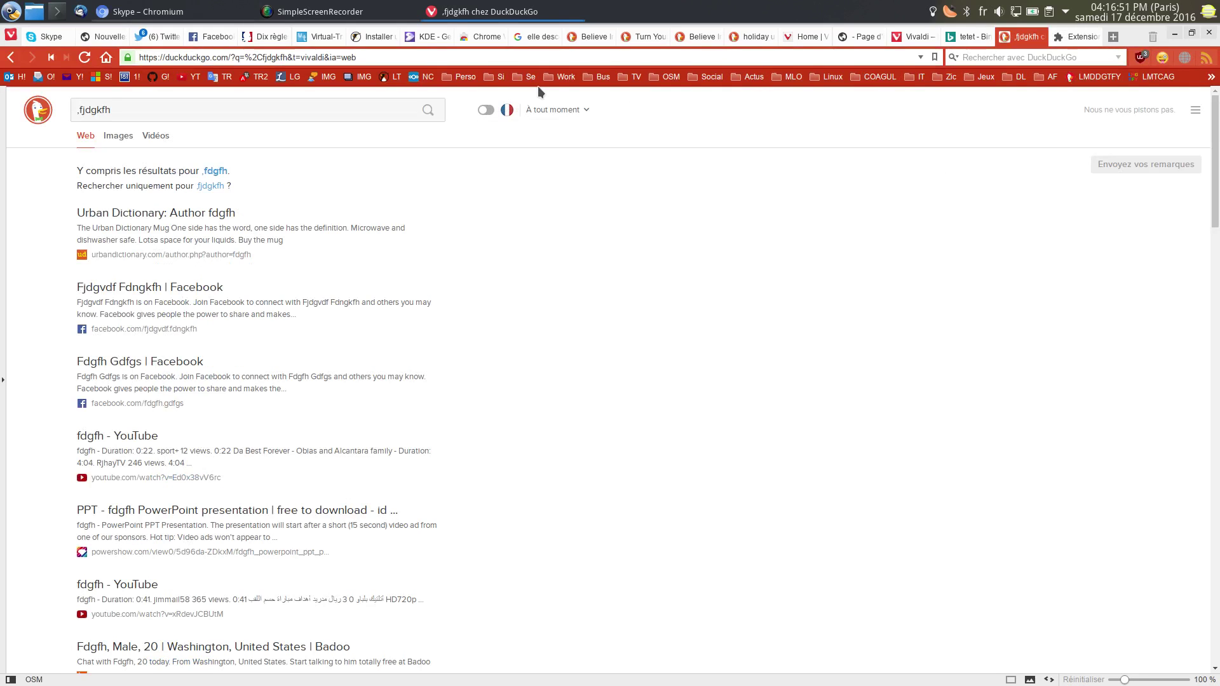
pyautogui.click(1161, 60)
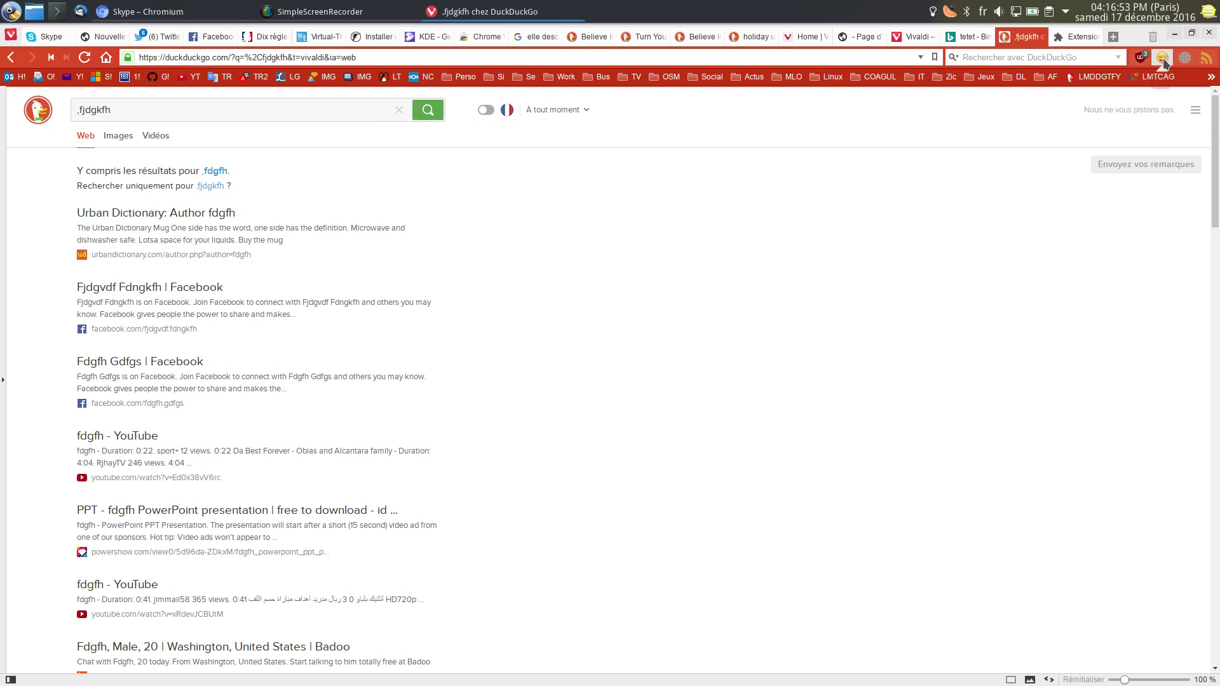
pyautogui.click(952, 102)
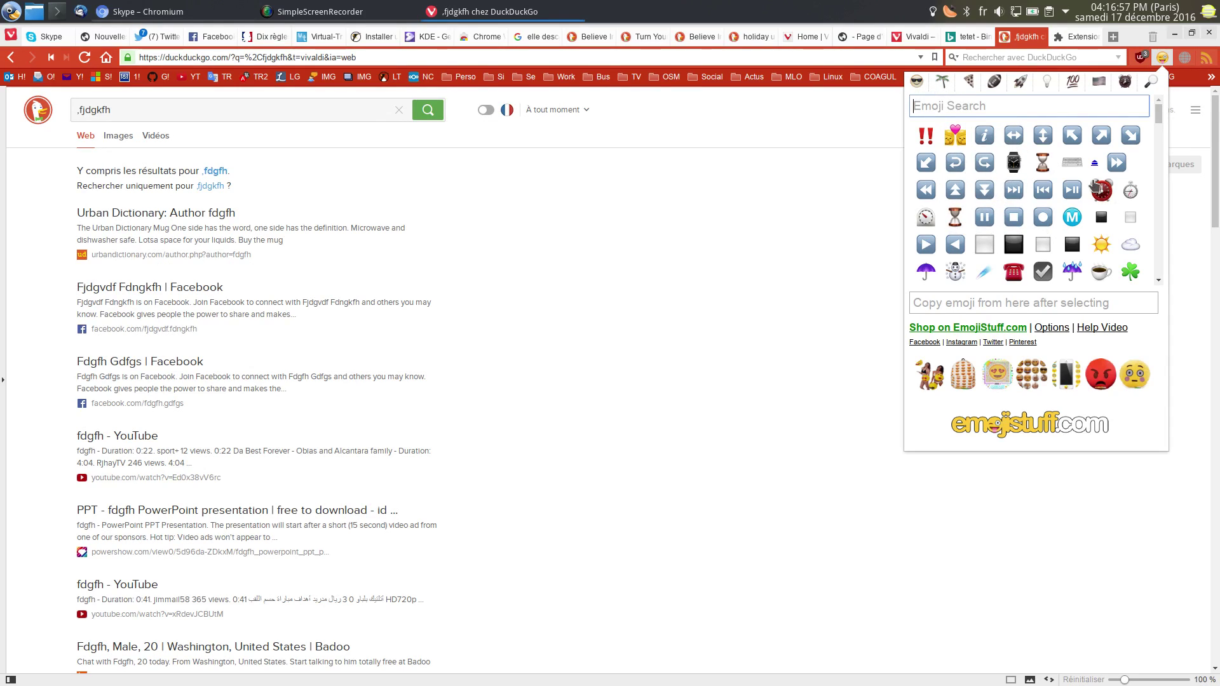
pyautogui.click(818, 254)
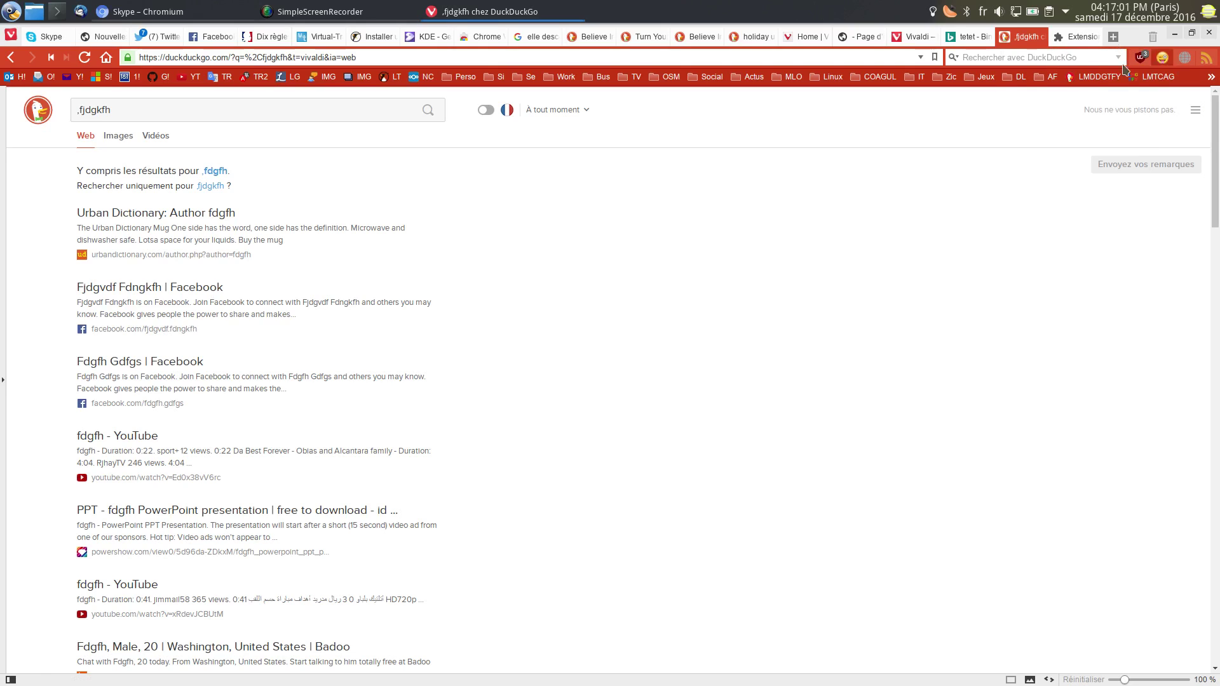
# Return to the extensions page, view the RSS Feed Reader popup and close it
pyautogui.click(1062, 37)
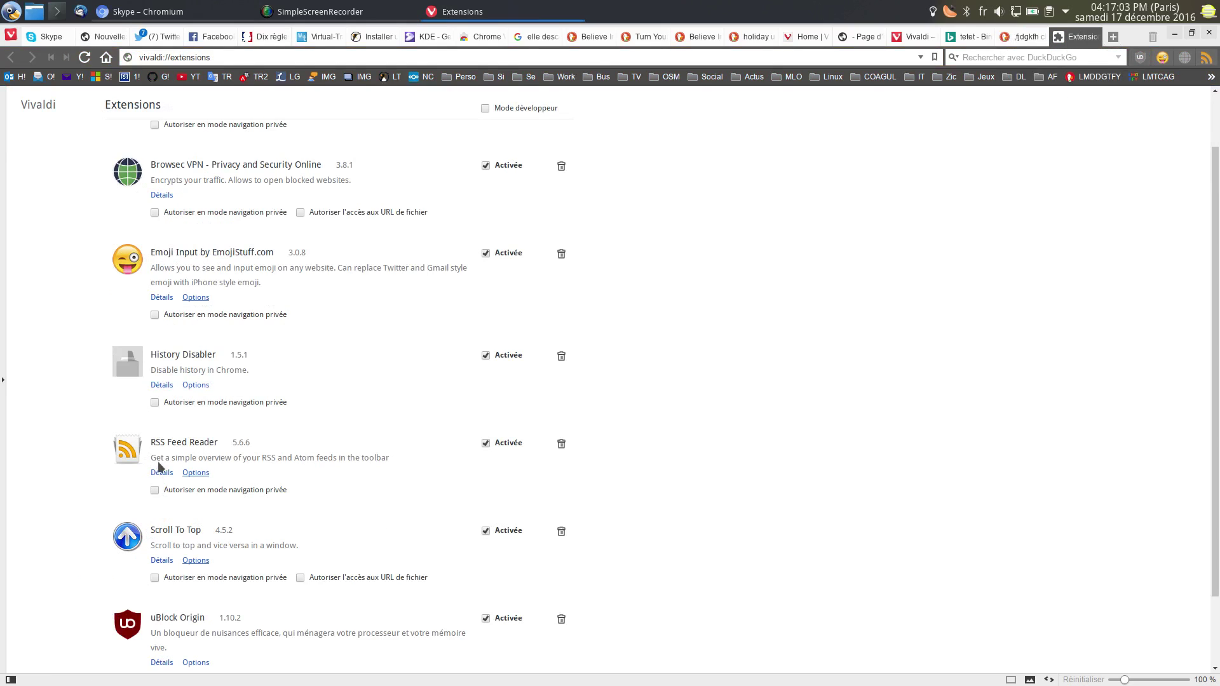
pyautogui.click(1205, 58)
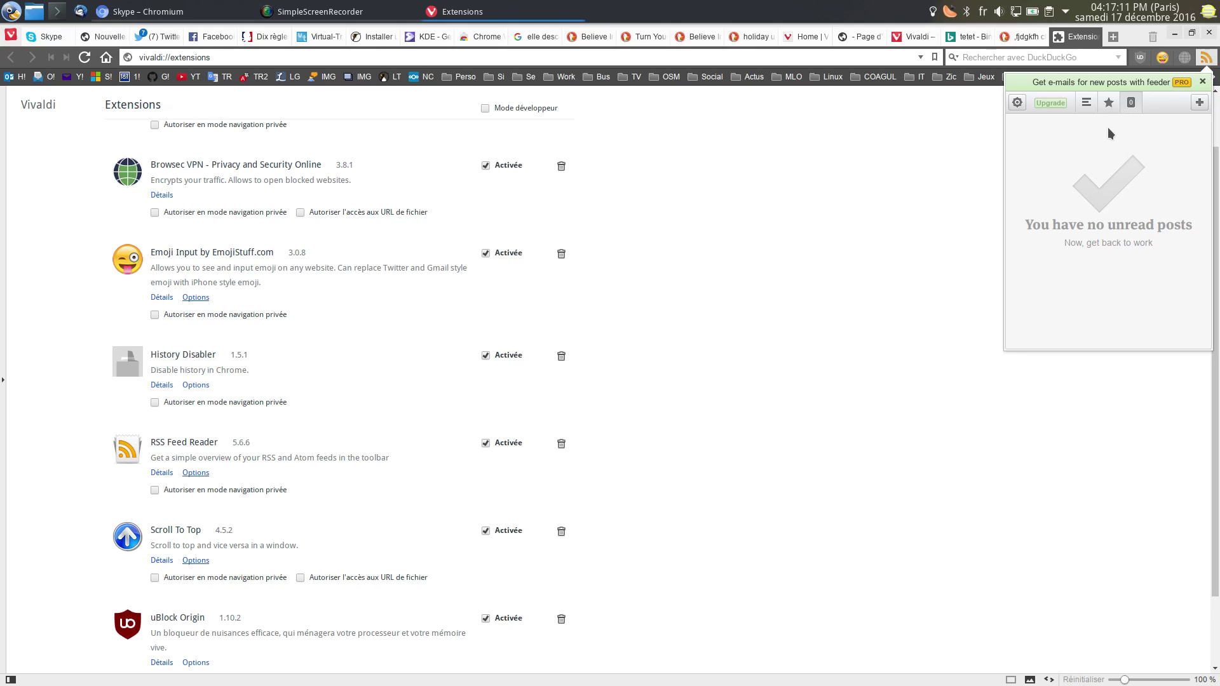
pyautogui.click(756, 287)
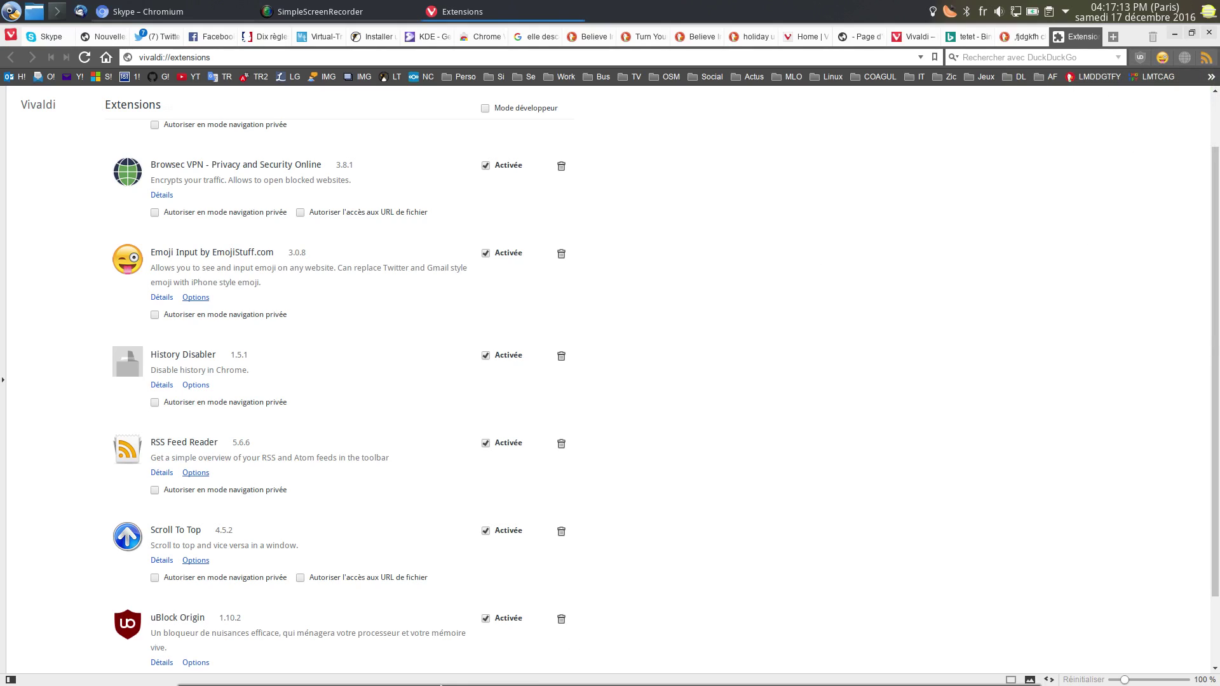
# Switch to Firefox, view the entries of the CLF feed bookmark, and close the Firefox window
pyautogui.moveTo(361, 684)
pyautogui.click(525, 670)
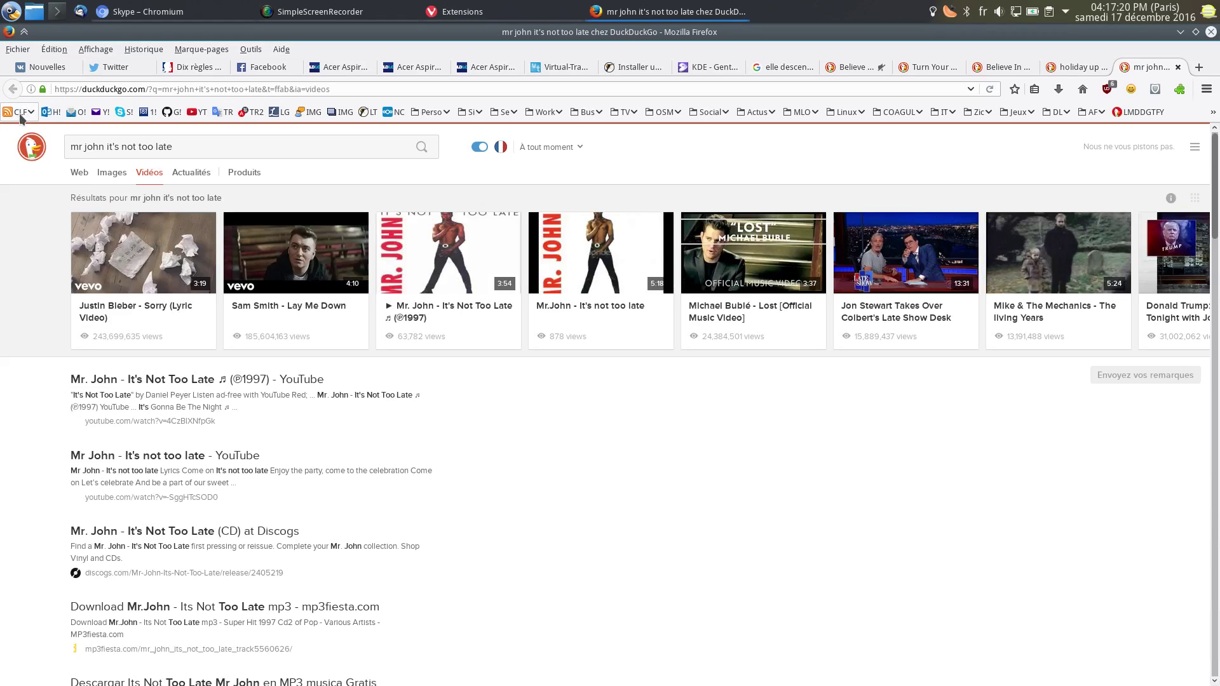
pyautogui.click(21, 117)
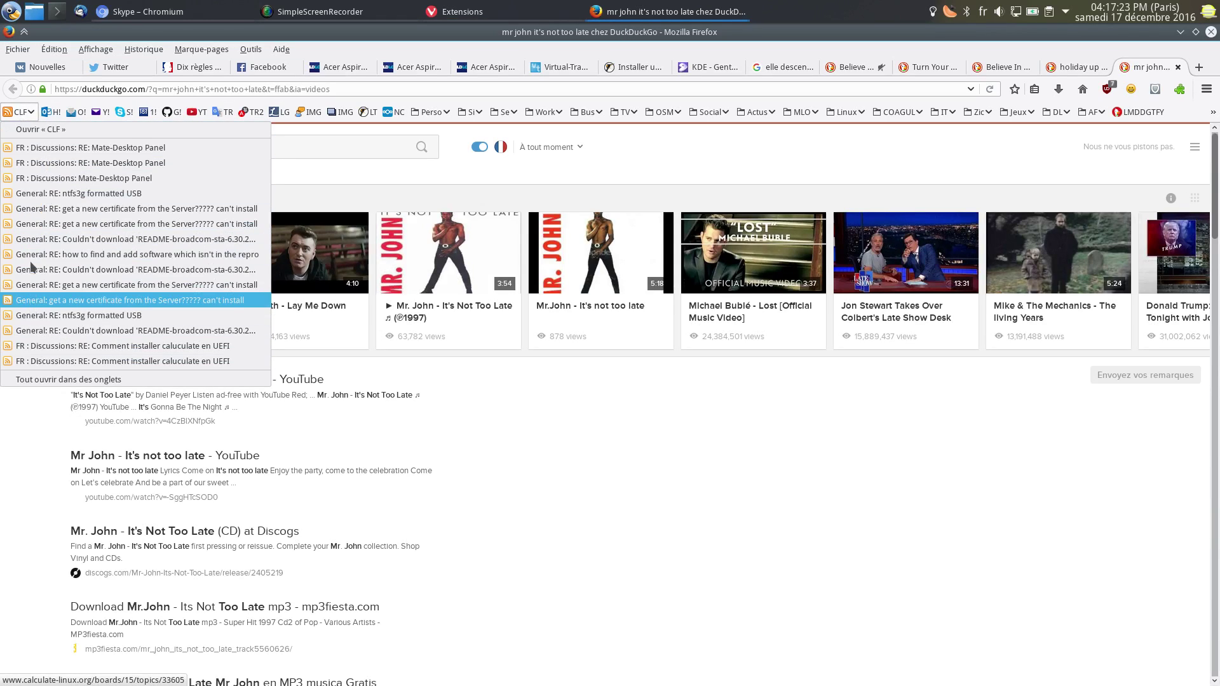
pyautogui.click(19, 112)
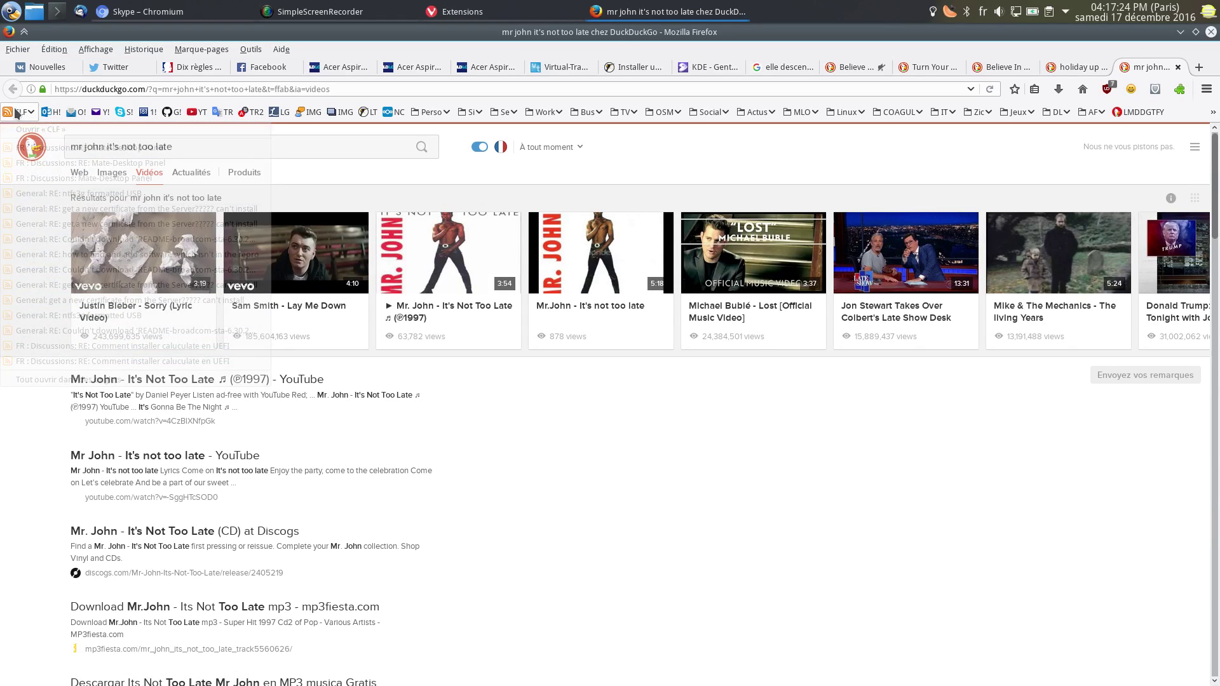
pyautogui.click(1210, 32)
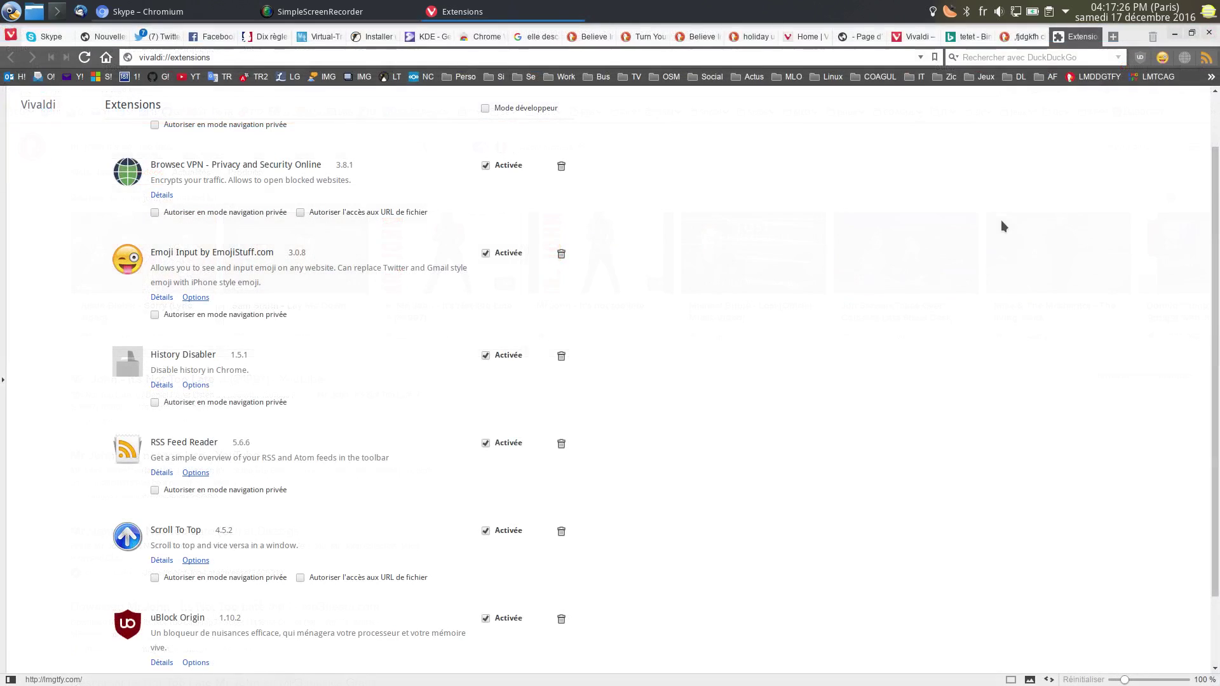
# Show the RSS Feed Reader popup again, dismiss it, and look over the remaining extensions through uBlock Origin
pyautogui.click(1207, 61)
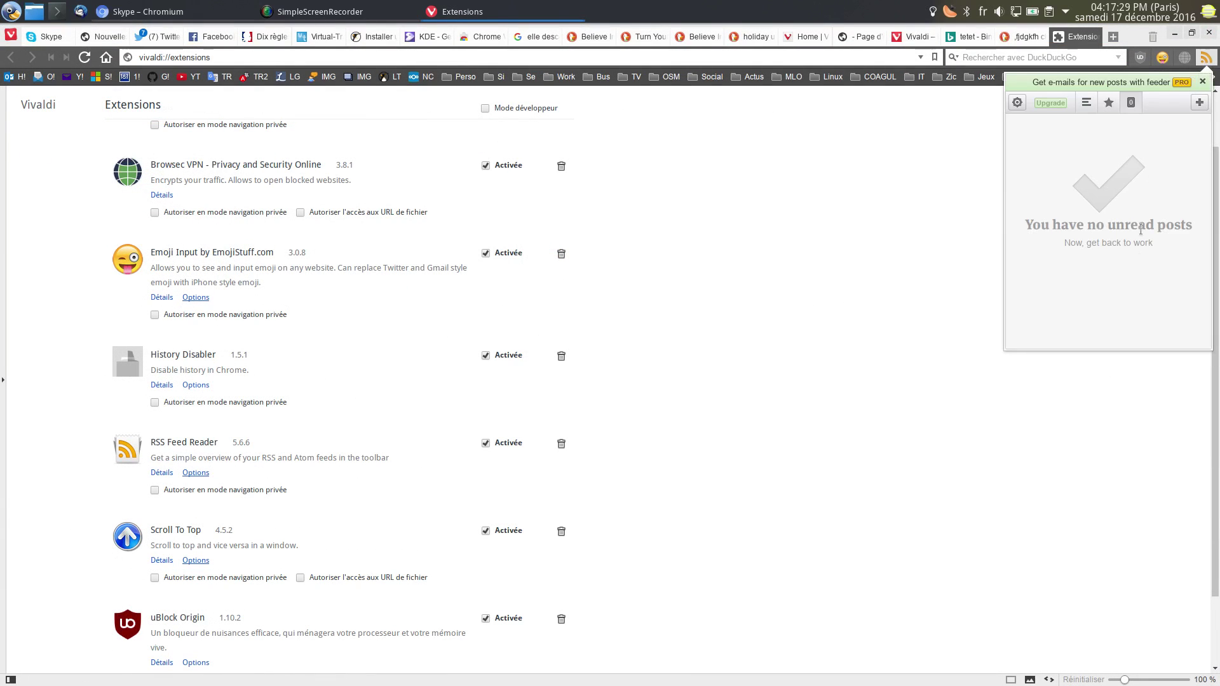
pyautogui.click(719, 246)
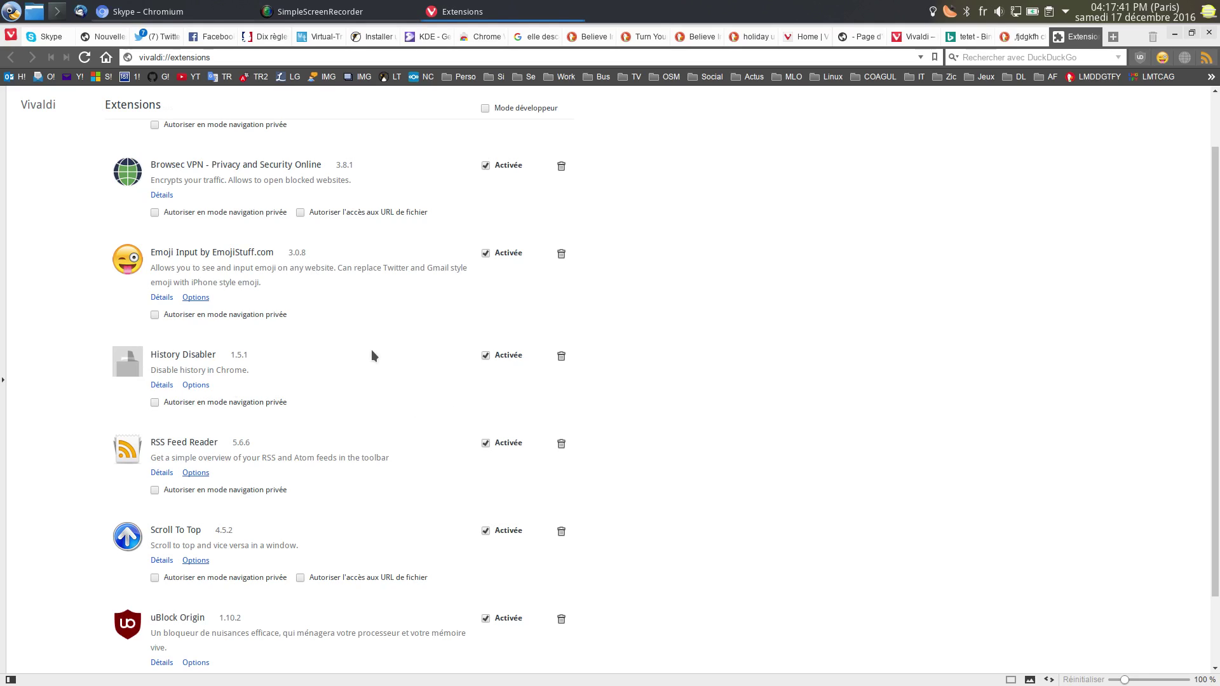
pyautogui.scroll(-2, 591, 433)
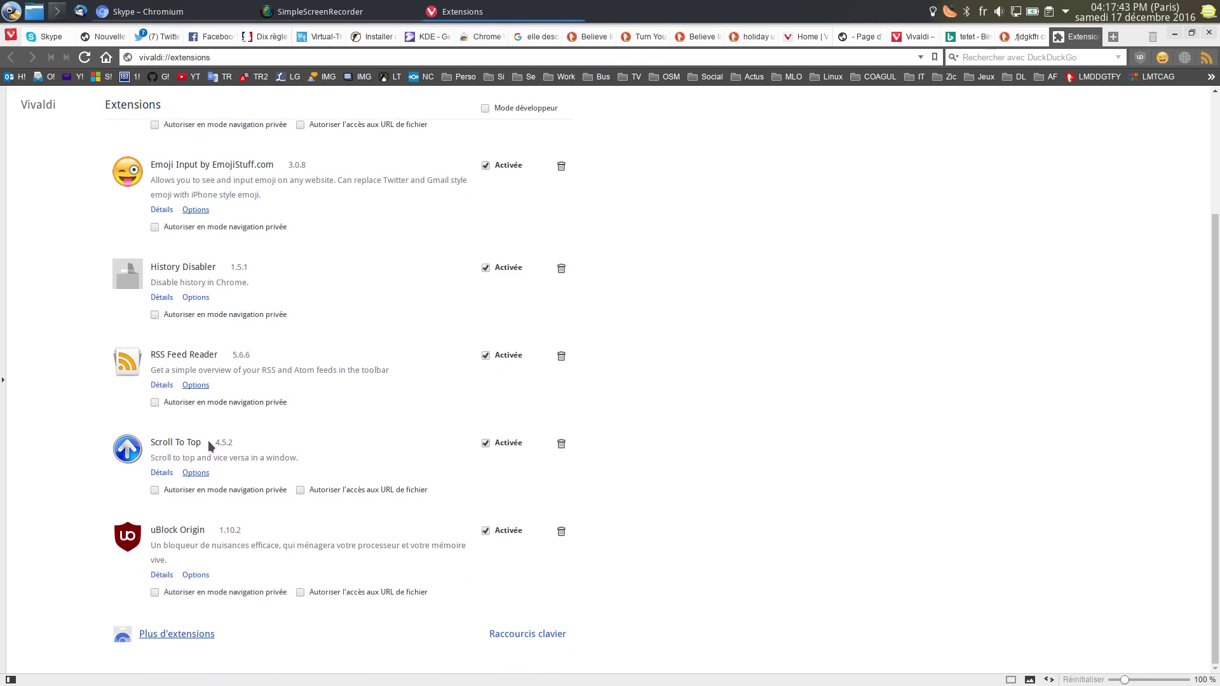
# Open the bookmarked Linuxtricks site and go to the desktop environments wiki article "Alléger et accélérer KDE : Quelques astuces"
pyautogui.click(397, 77)
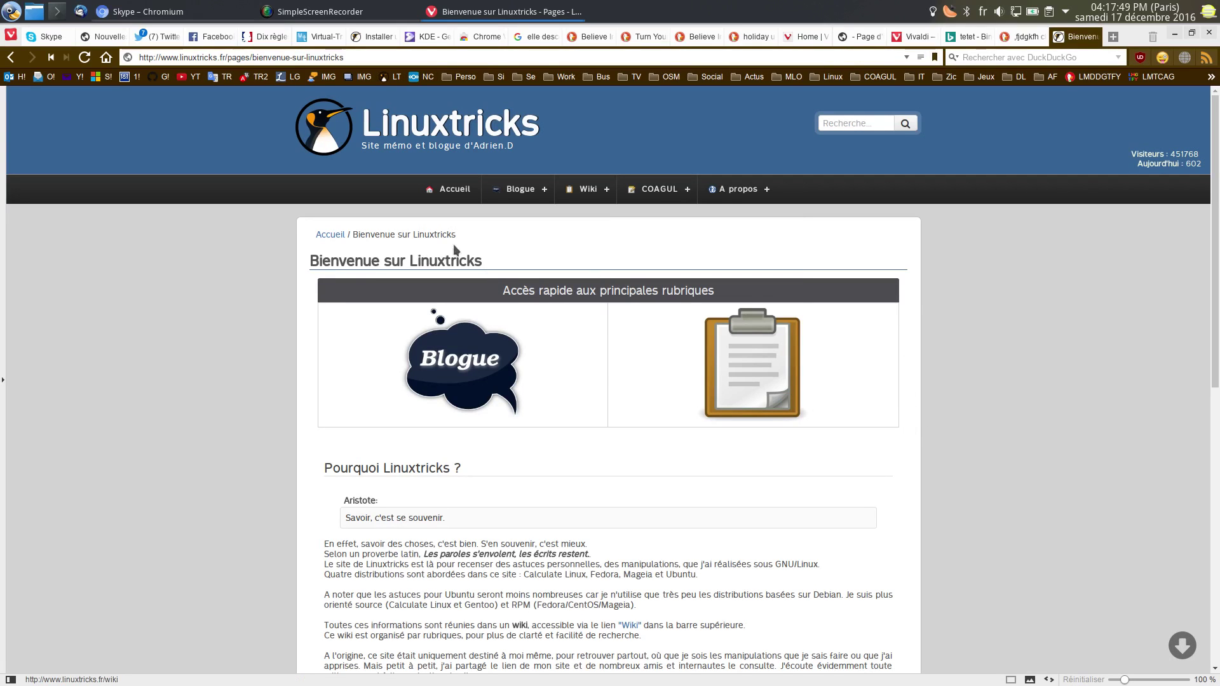
pyautogui.moveTo(580, 200)
pyautogui.click(591, 258)
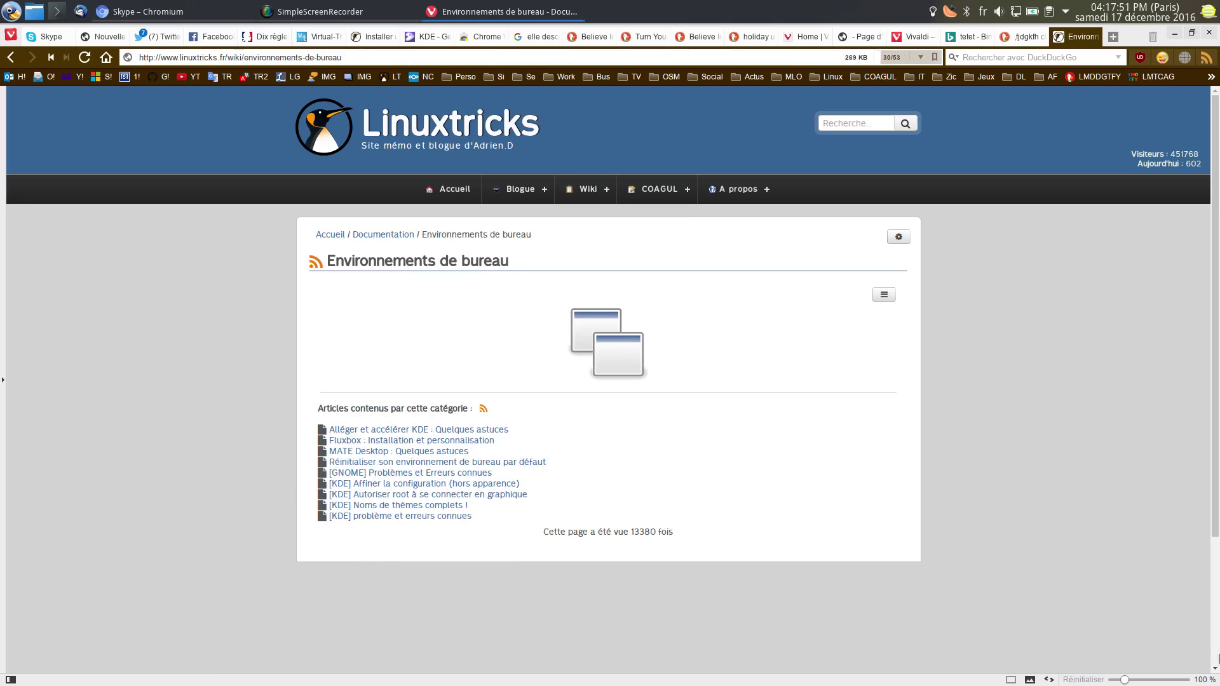
pyautogui.click(459, 435)
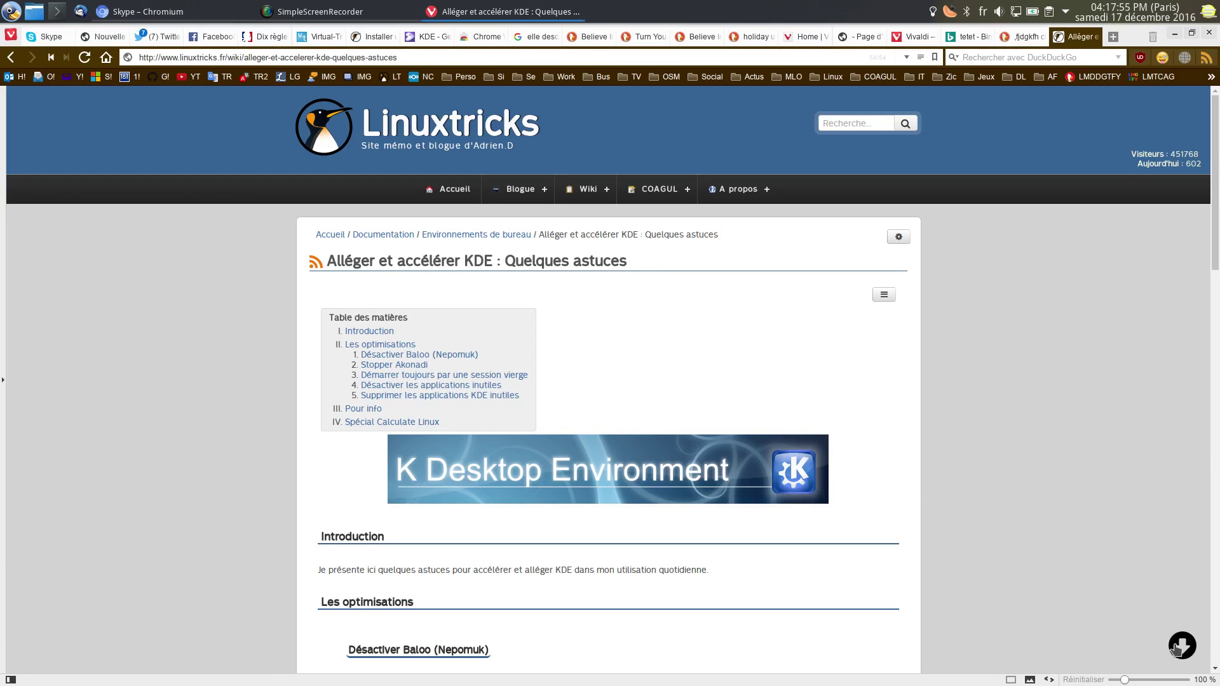
# Demonstrate the Scroll To Top extension by jumping to the end of the KDE article and back to its beginning
pyautogui.click(1182, 647)
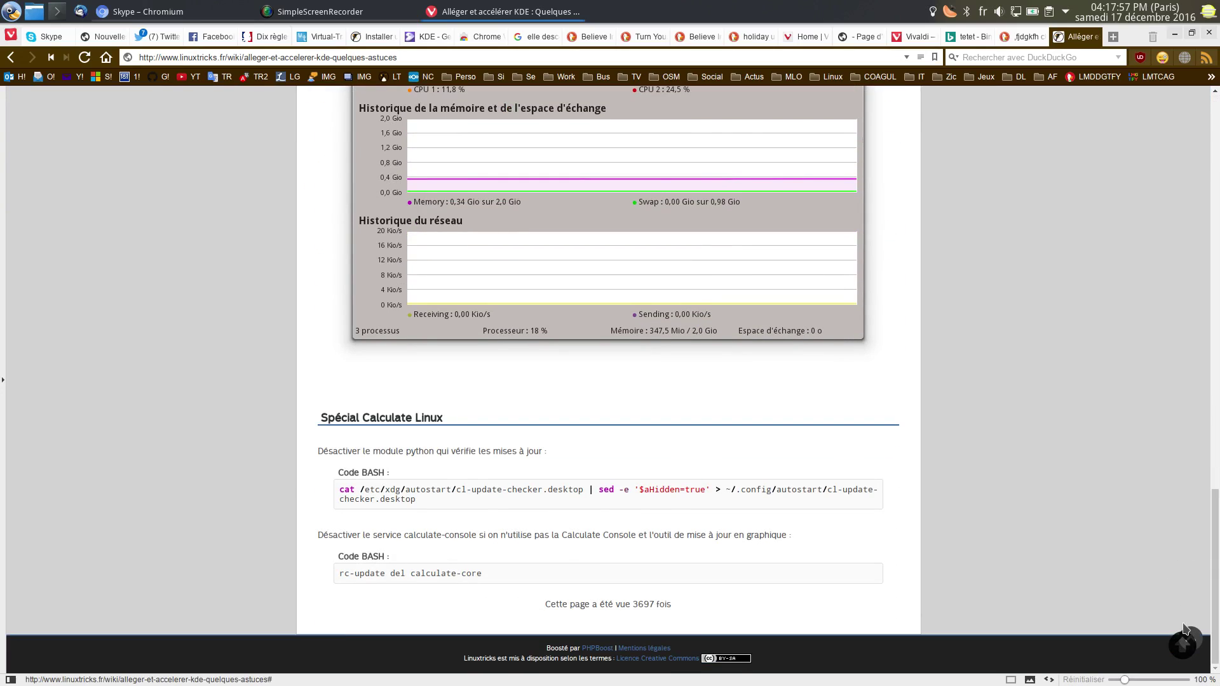
pyautogui.click(1184, 646)
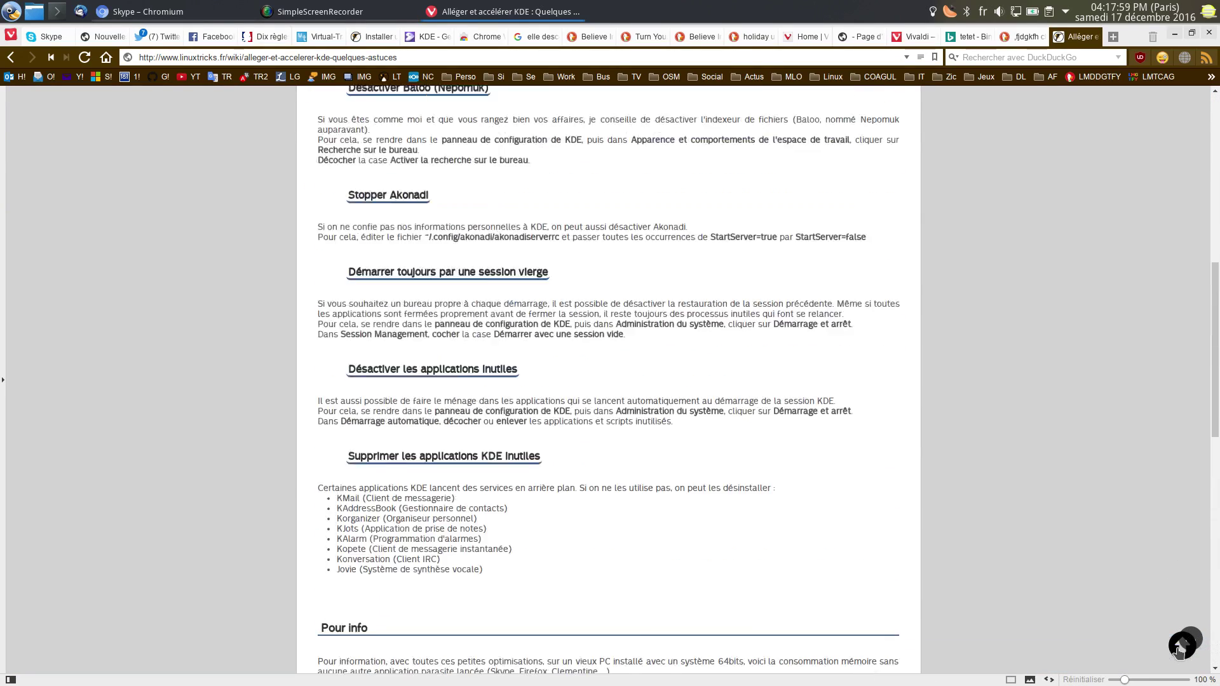
pyautogui.scroll(-1, 1088, 497)
pyautogui.scroll(-5, 1090, 522)
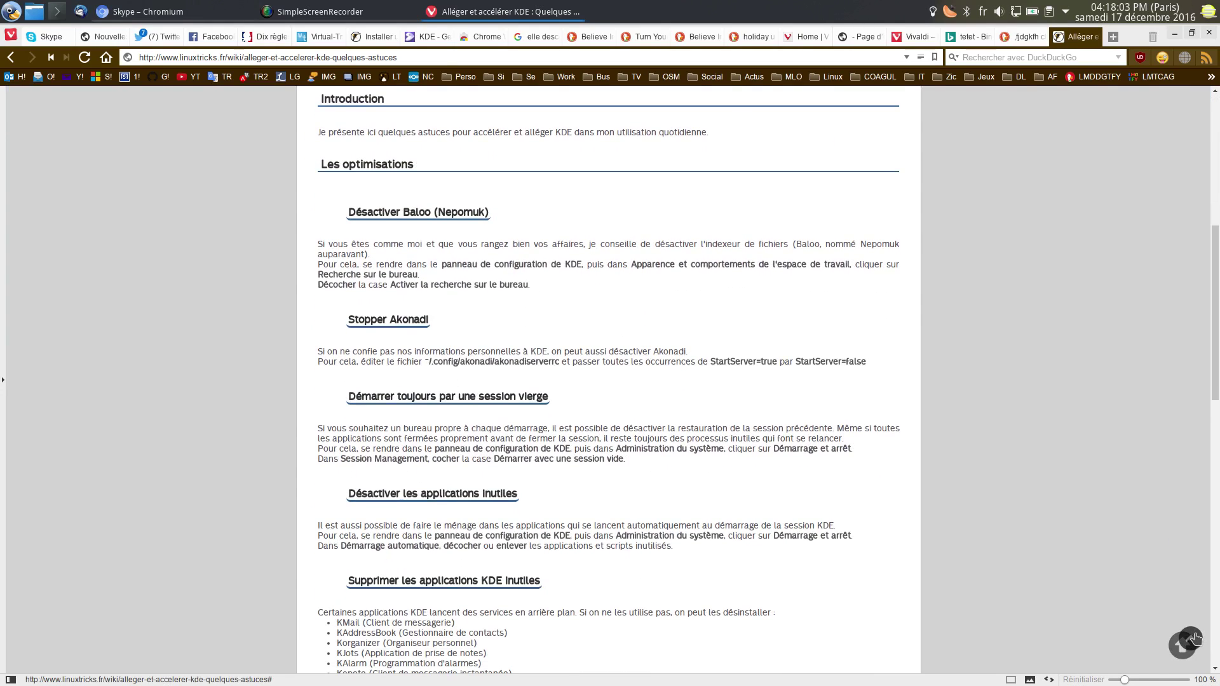
pyautogui.scroll(3, 1017, 461)
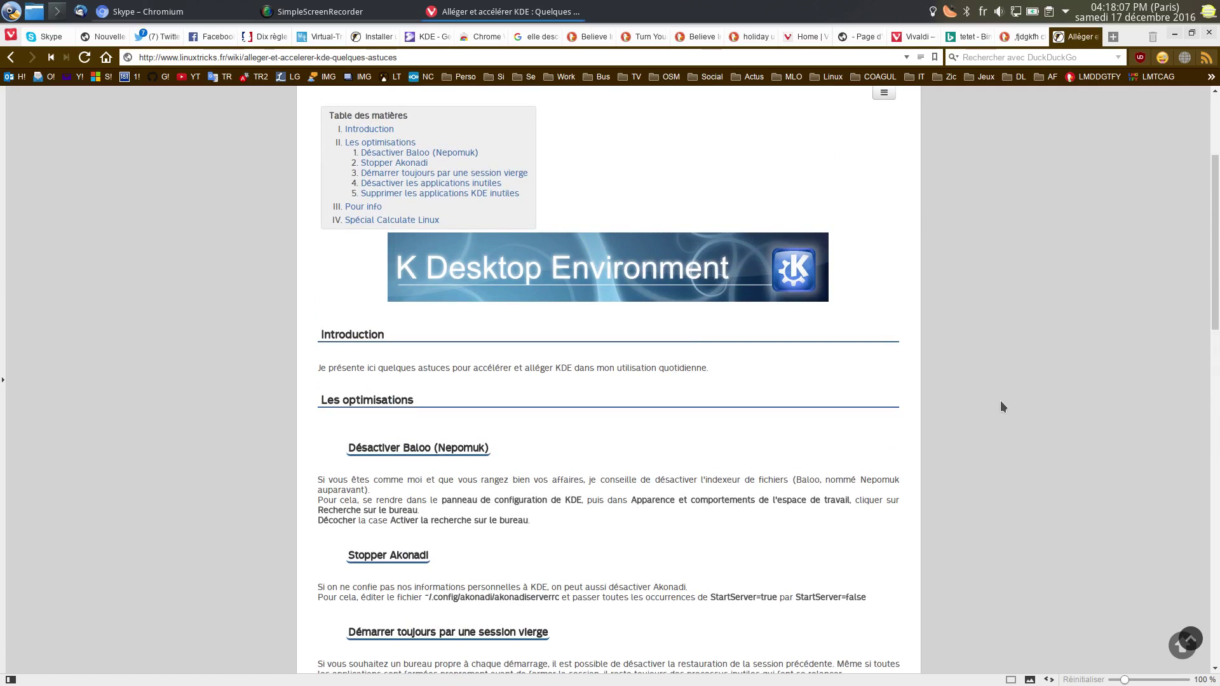
pyautogui.click(1182, 644)
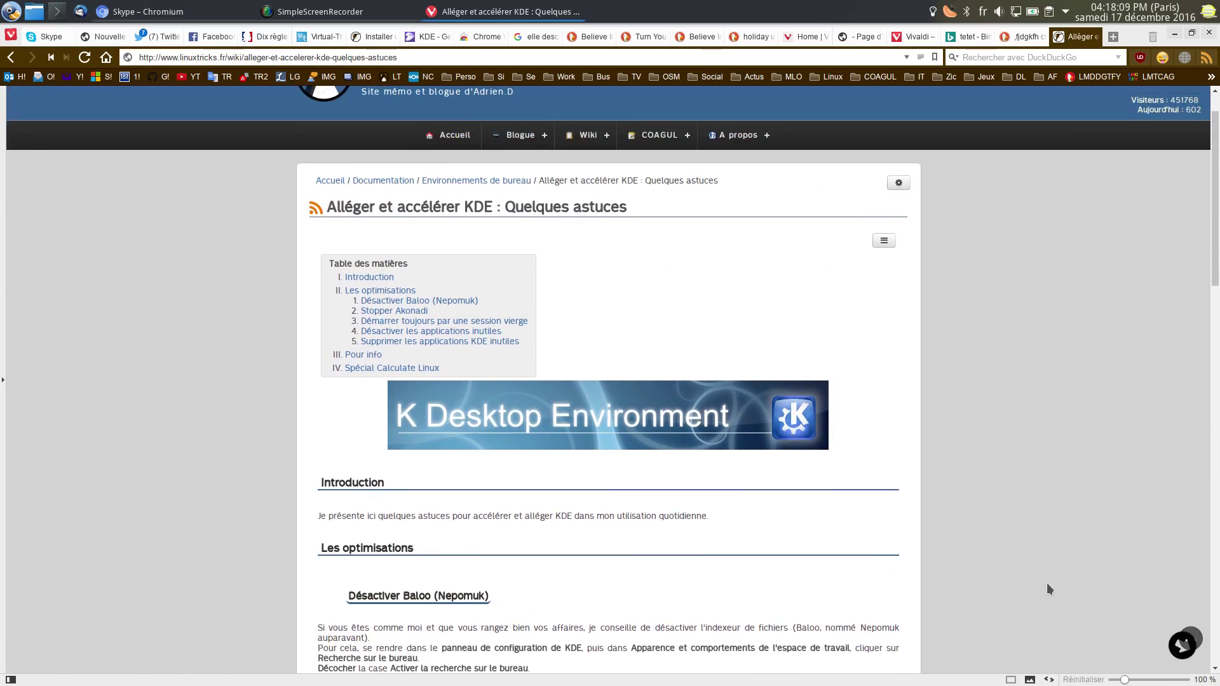
# Open the Logiciels wiki article "Chrome Chromium Iron Vivaldi Opera : Personnalisation et Extensions" and read through its recommended extensions and bookmark export section
pyautogui.moveTo(585, 189)
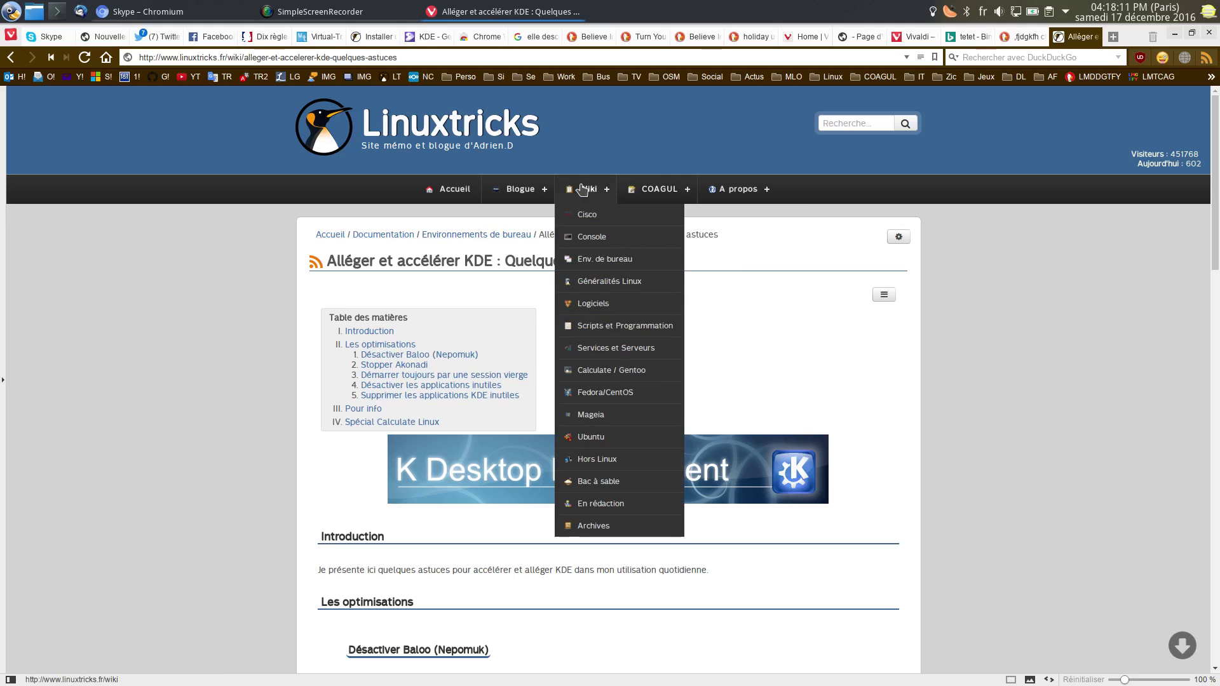
pyautogui.click(594, 305)
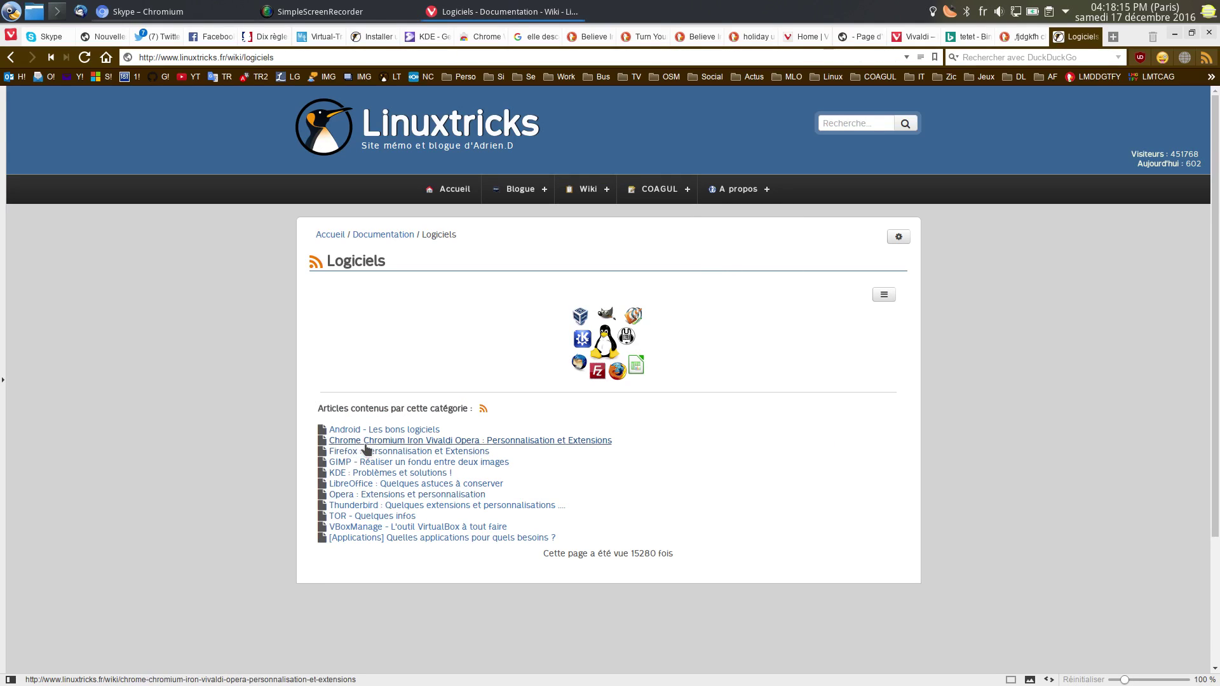
pyautogui.click(512, 443)
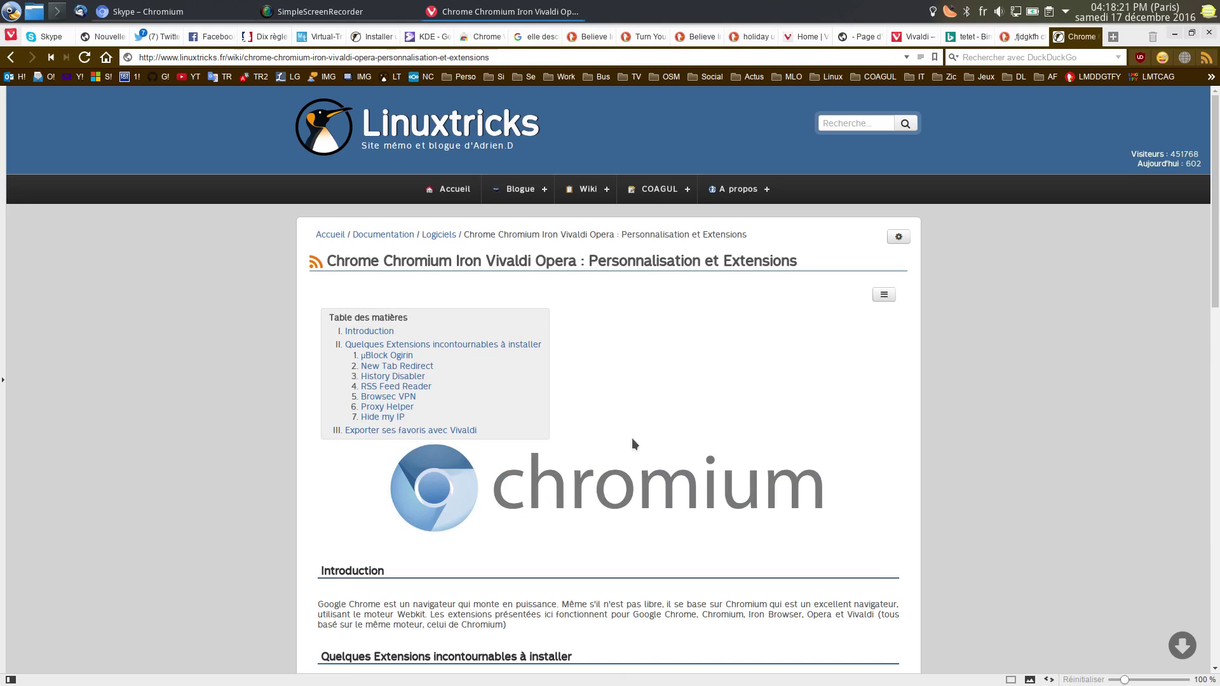
pyautogui.scroll(-5, 591, 431)
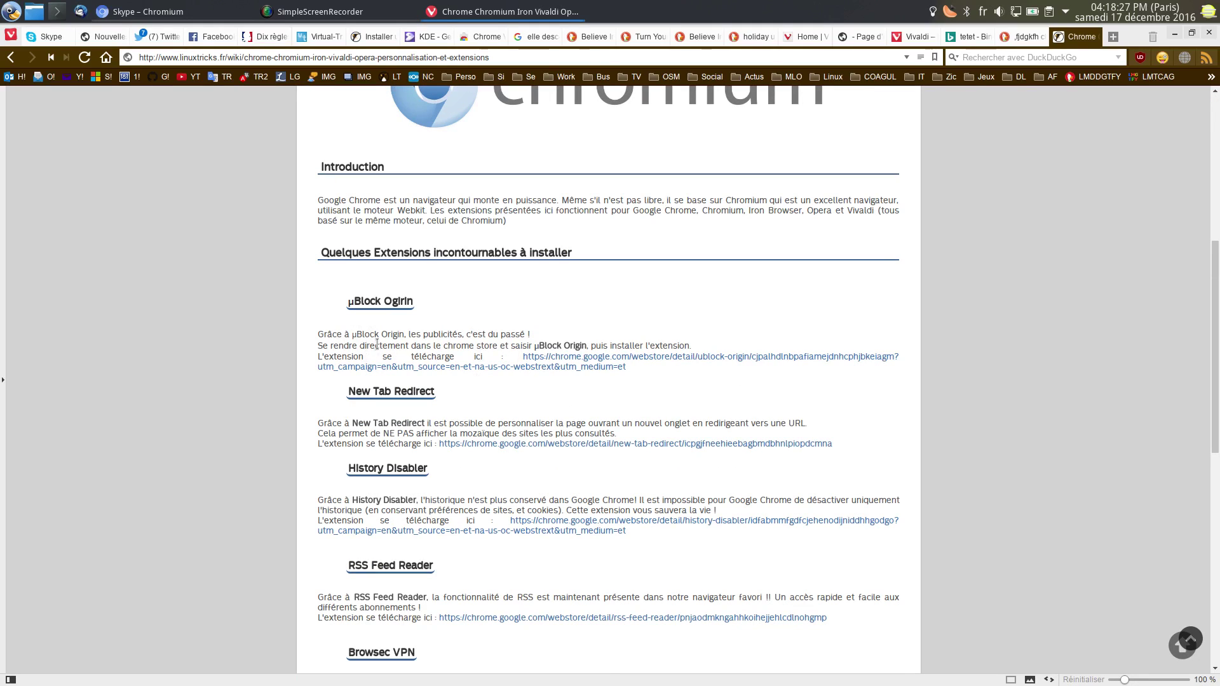
pyautogui.scroll(-3, 290, 342)
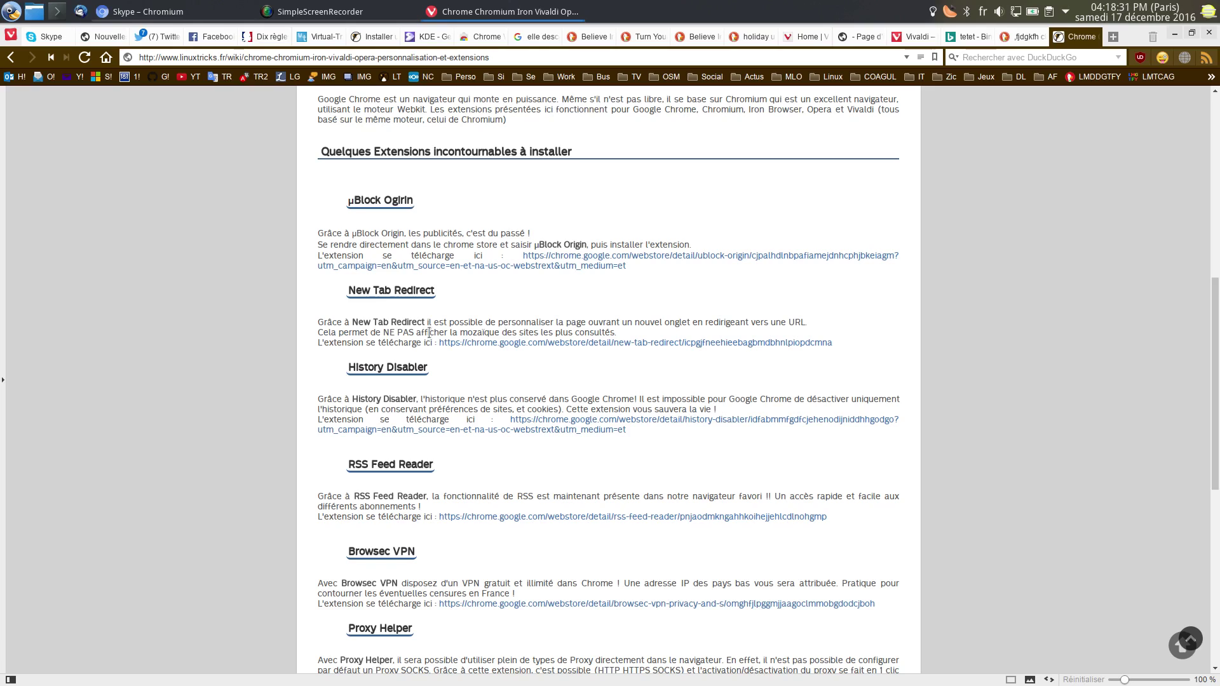
pyautogui.scroll(-2, 406, 398)
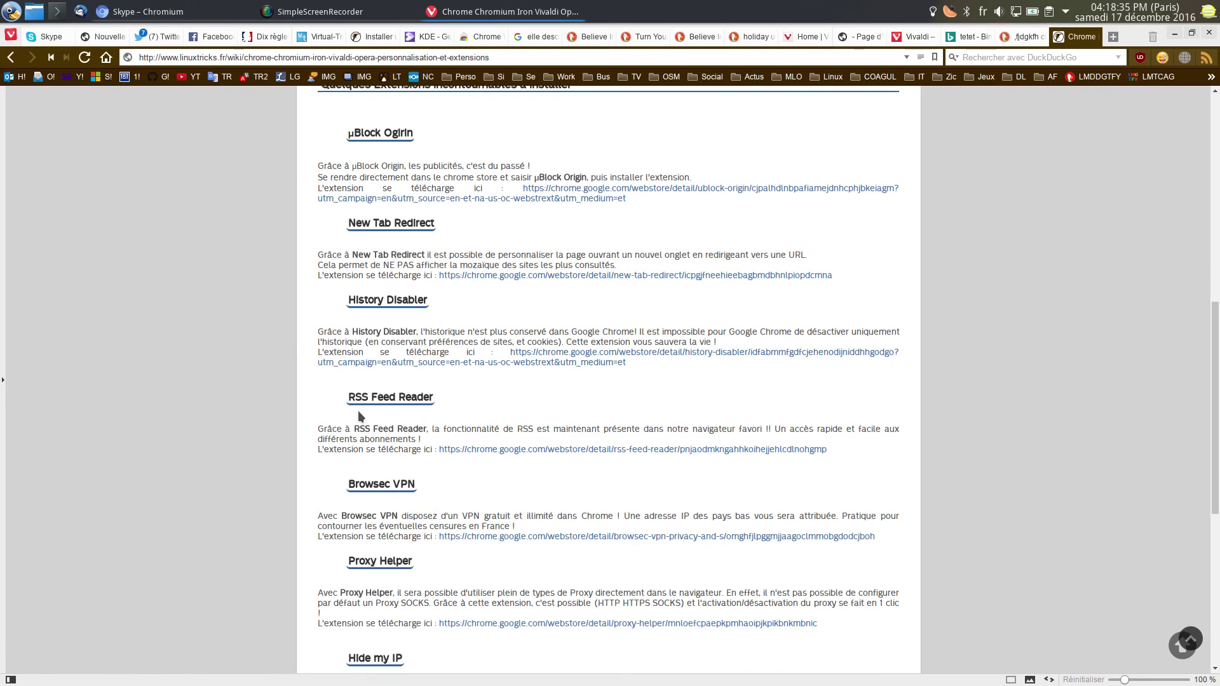
pyautogui.scroll(-4, 372, 502)
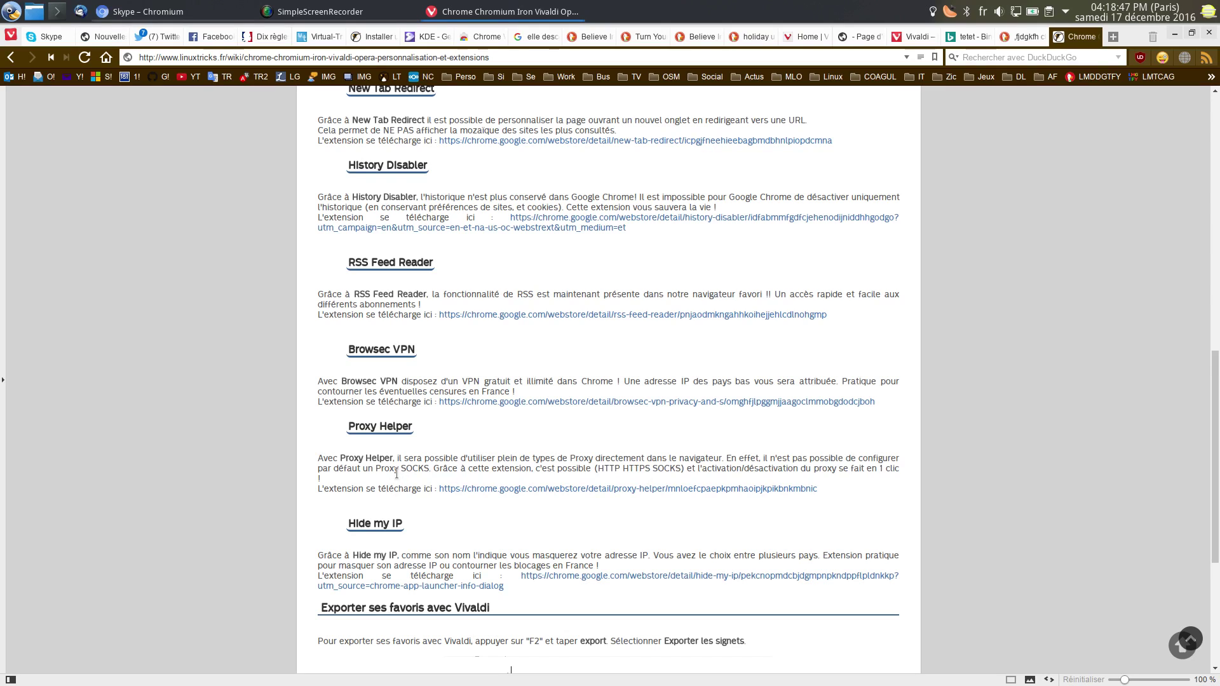
pyautogui.scroll(-4, 397, 474)
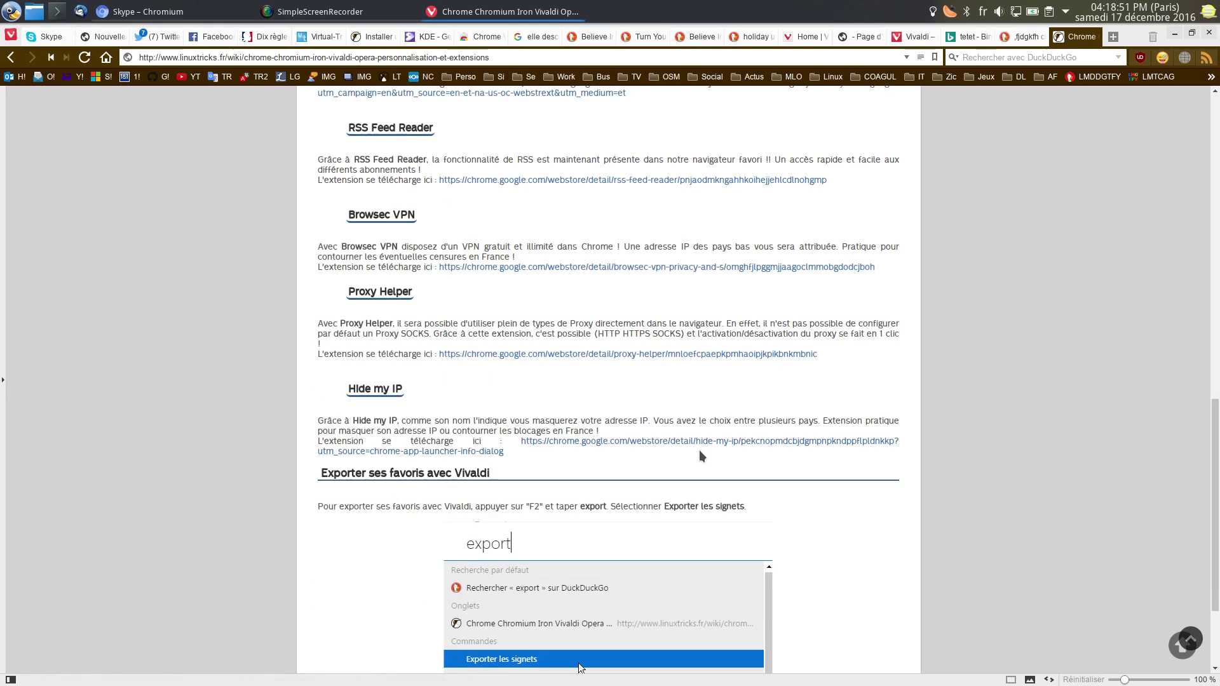
pyautogui.scroll(-4, 702, 456)
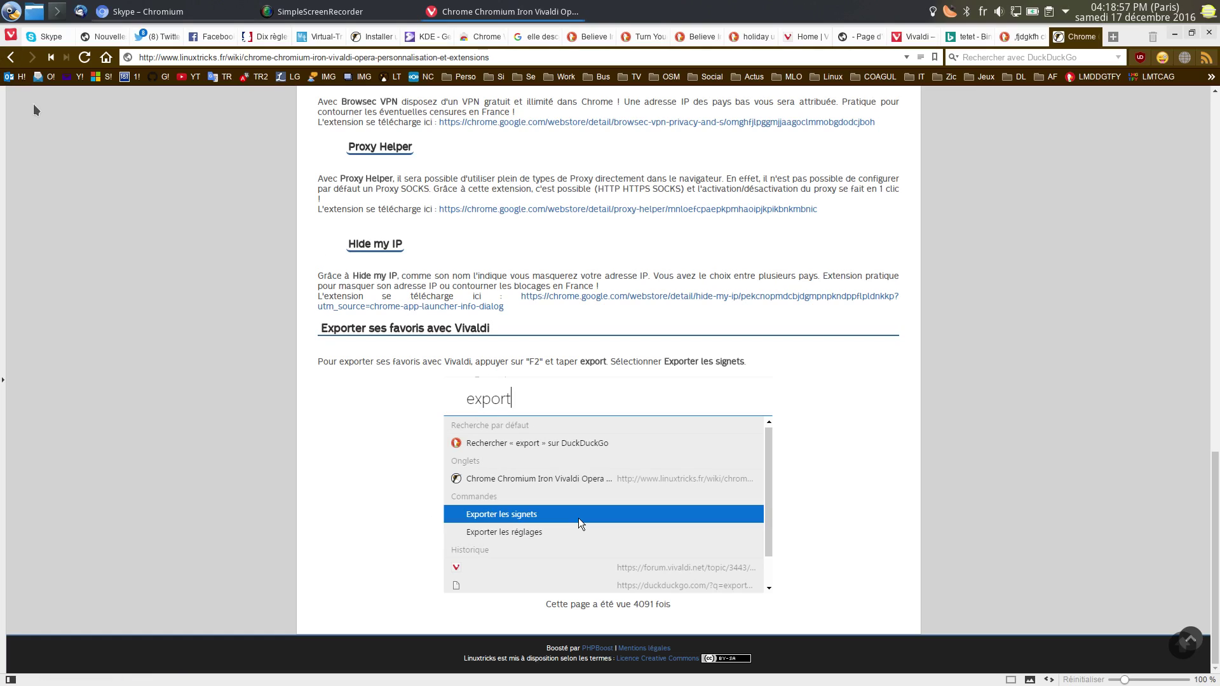
# Show the bookmarks side panel and open the bookmark manager at vivaldi://bookmarks in a new tab
pyautogui.click(3, 133)
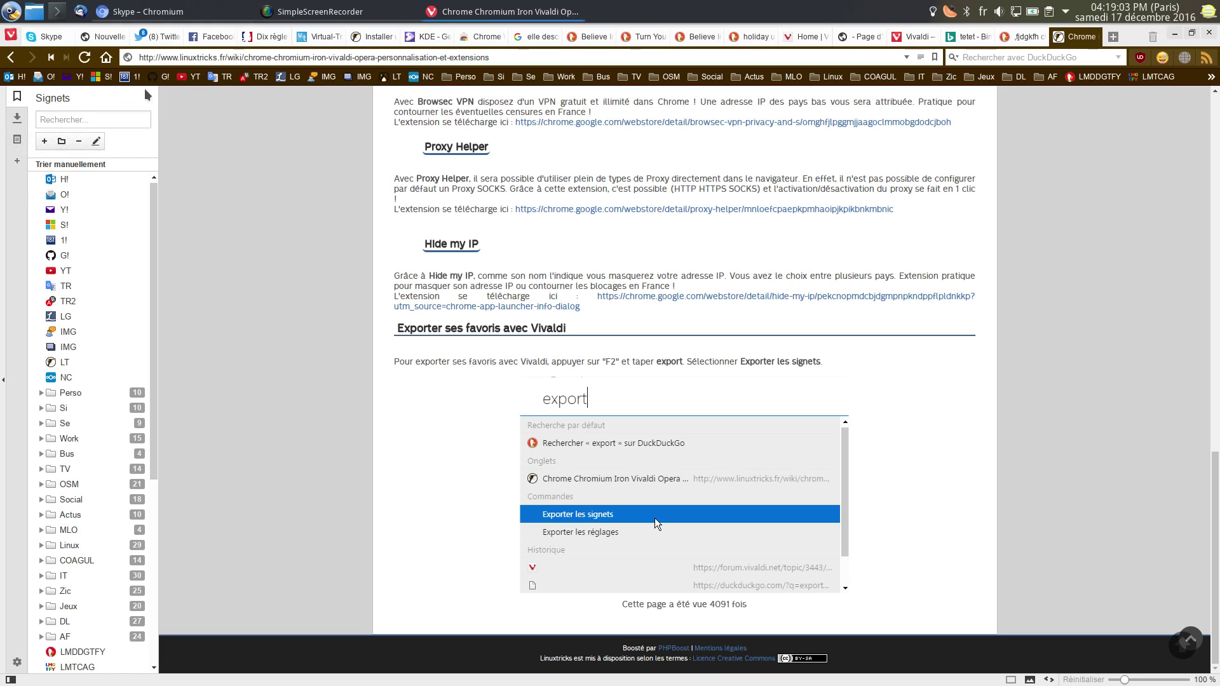
pyautogui.click(1113, 36)
pyautogui.write('vivaldoi')
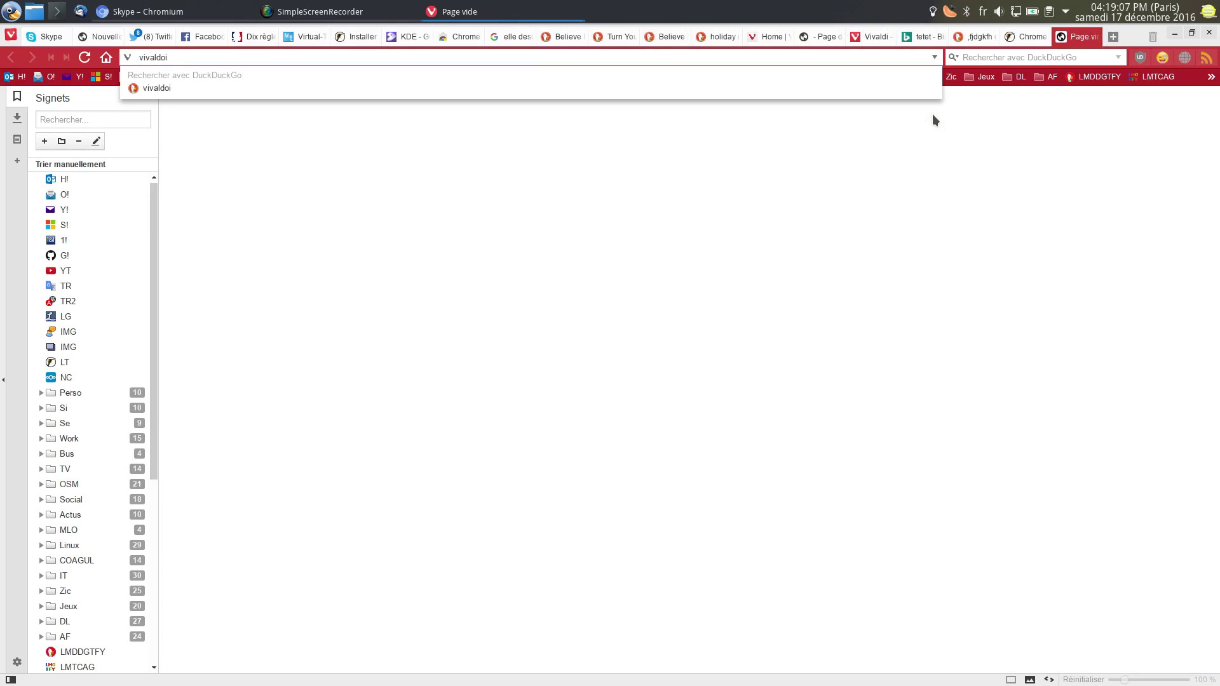
pyautogui.press('BackSpace')
pyautogui.press('BackSpace')
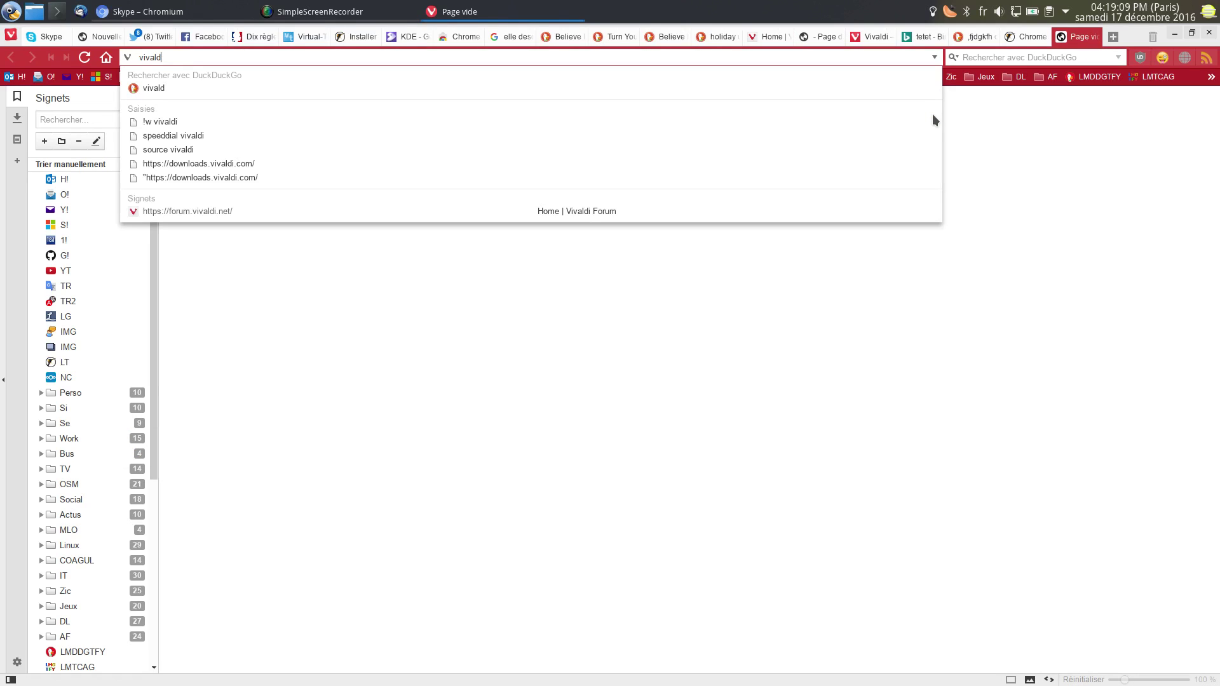
pyautogui.write('i://boo')
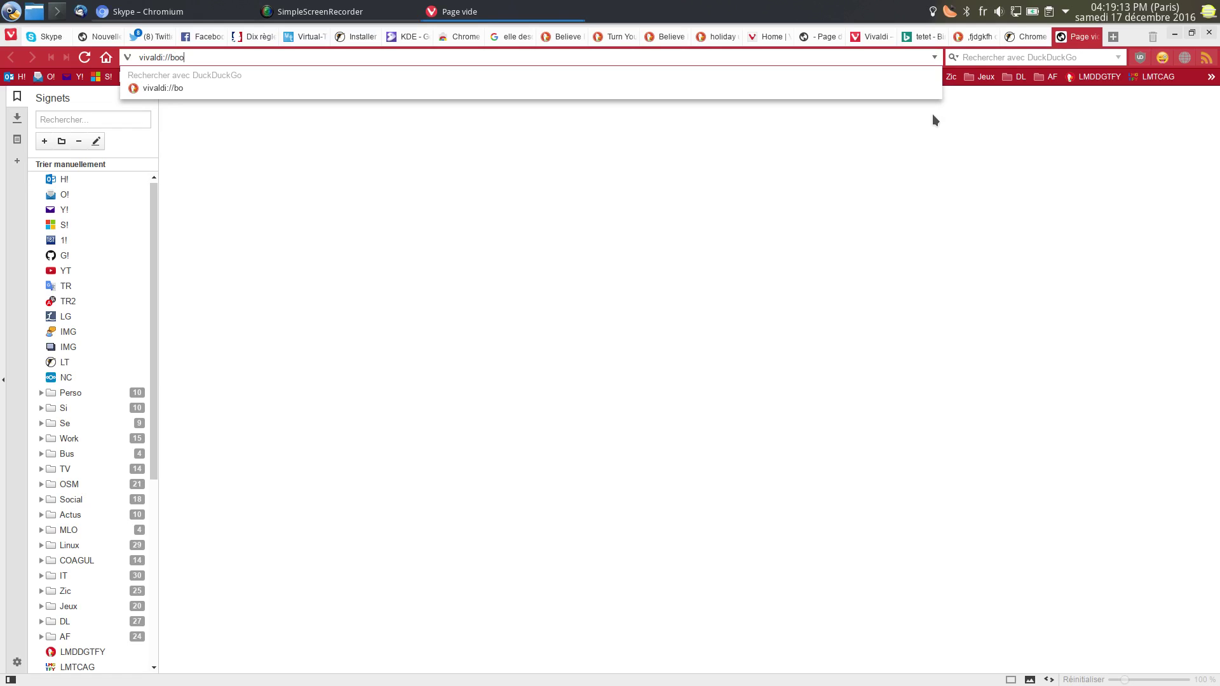
pyautogui.write('kmarks')
pyautogui.press('Return')
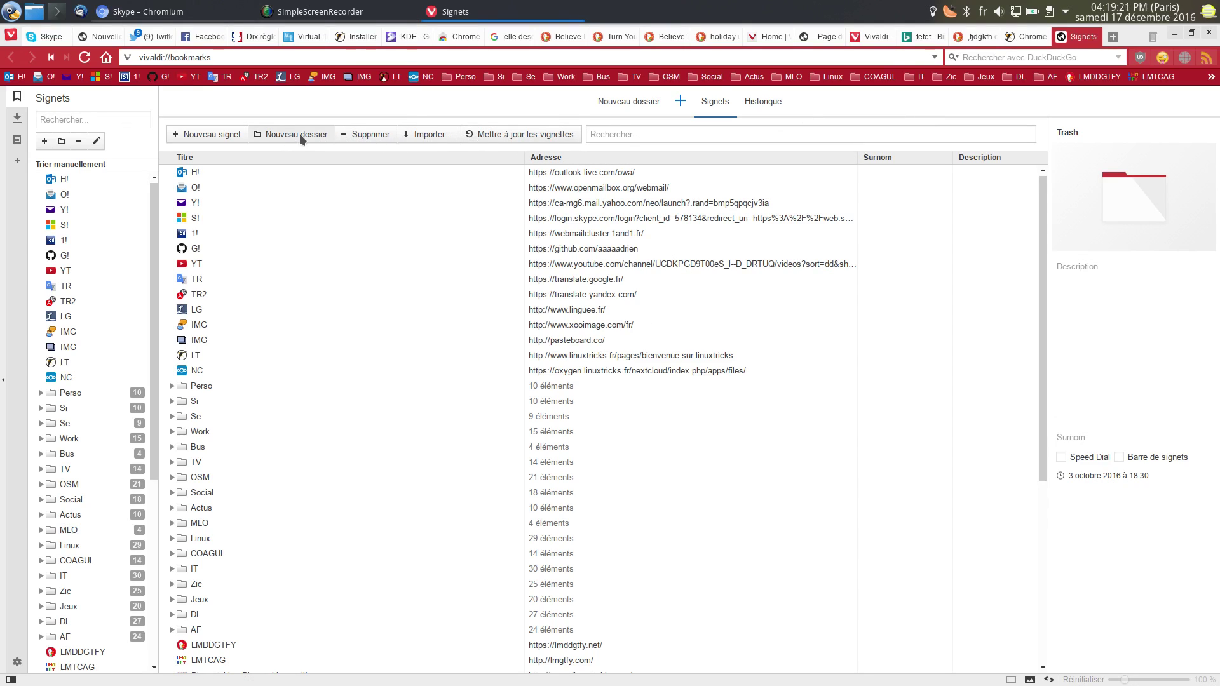
# View the bookmark and settings import options, cancel the import, and close the bookmark manager and the side panel
pyautogui.click(447, 134)
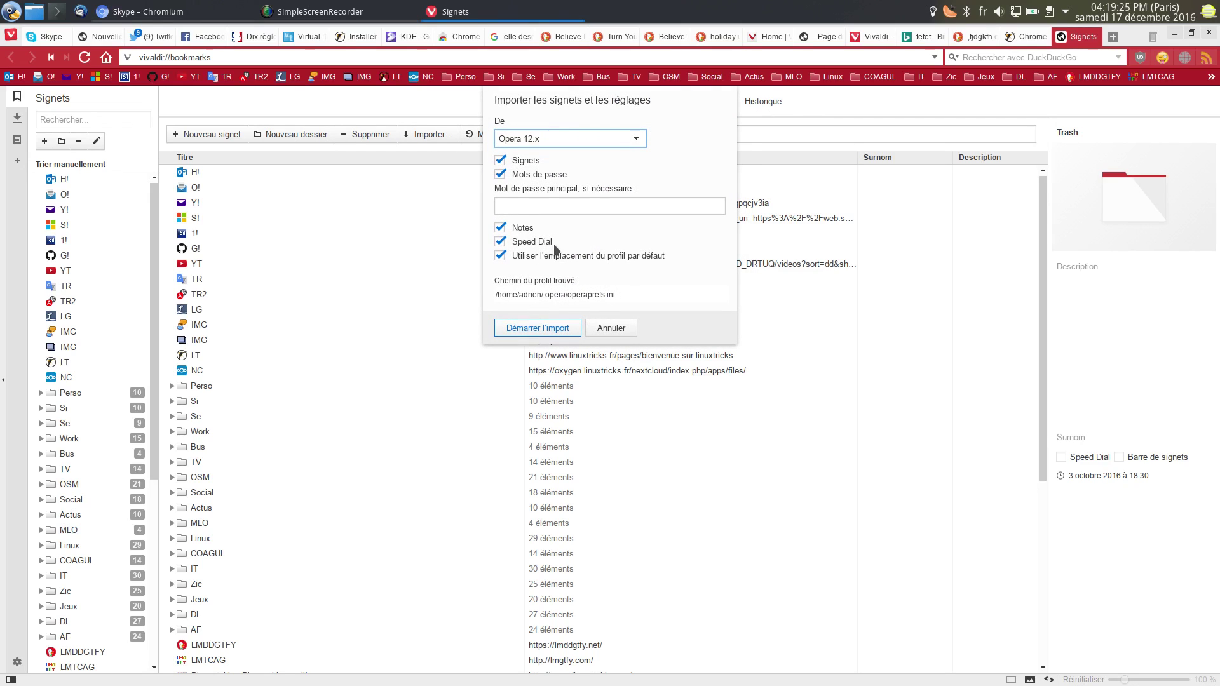
pyautogui.click(610, 326)
pyautogui.click(1093, 37)
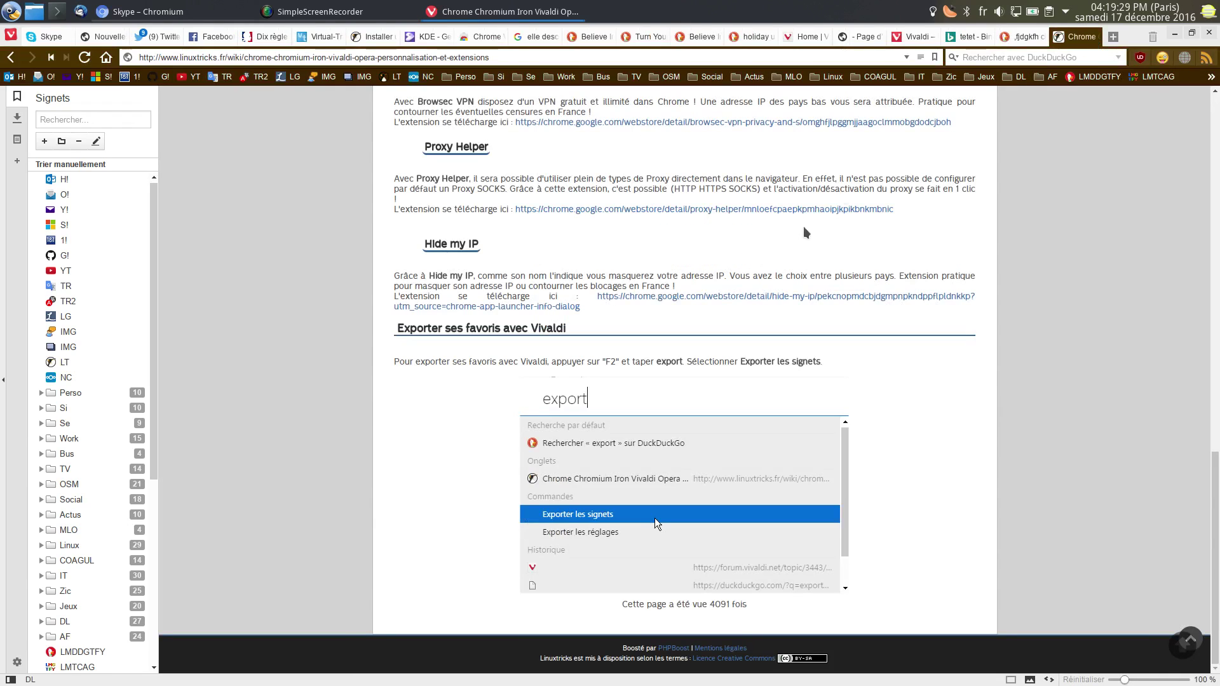
pyautogui.press('F4')
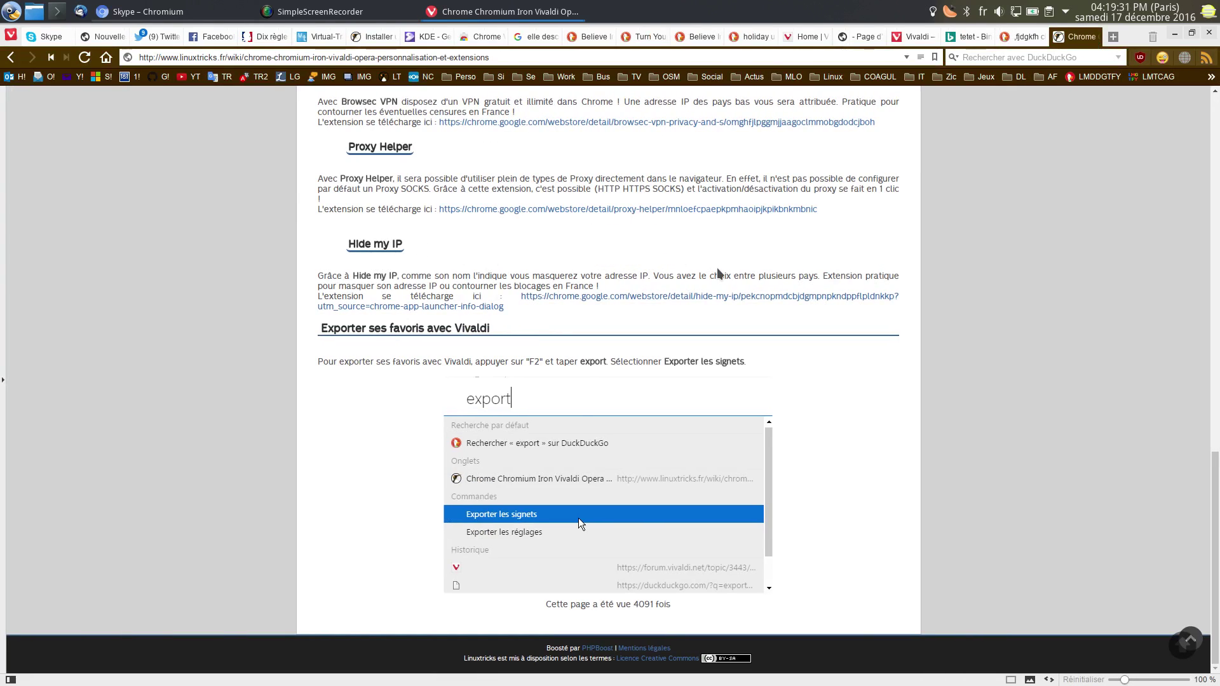
# Look up the bookmark export command by entering "export" in the quick commands, and dismiss them
pyautogui.press('F2')
pyautogui.write('export')
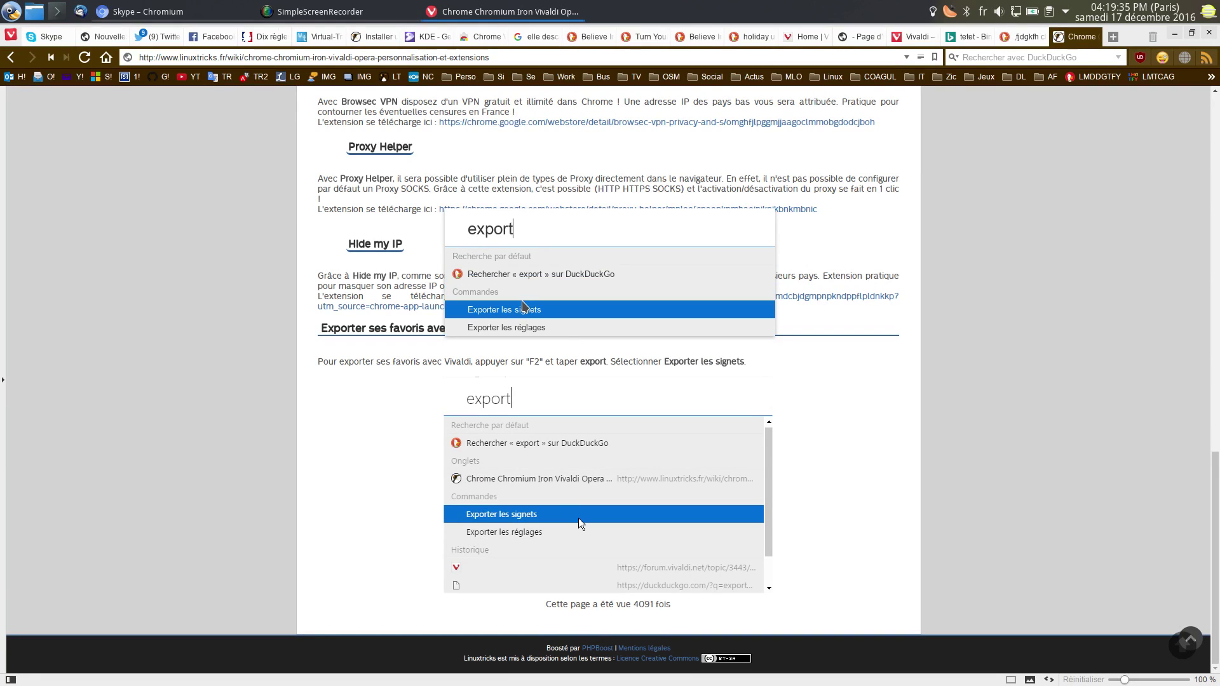
pyautogui.click(44, 349)
# Go to the browser's home page, search Google for "geoipview" and open the GeoIPView site
pyautogui.scroll(15, 770, 353)
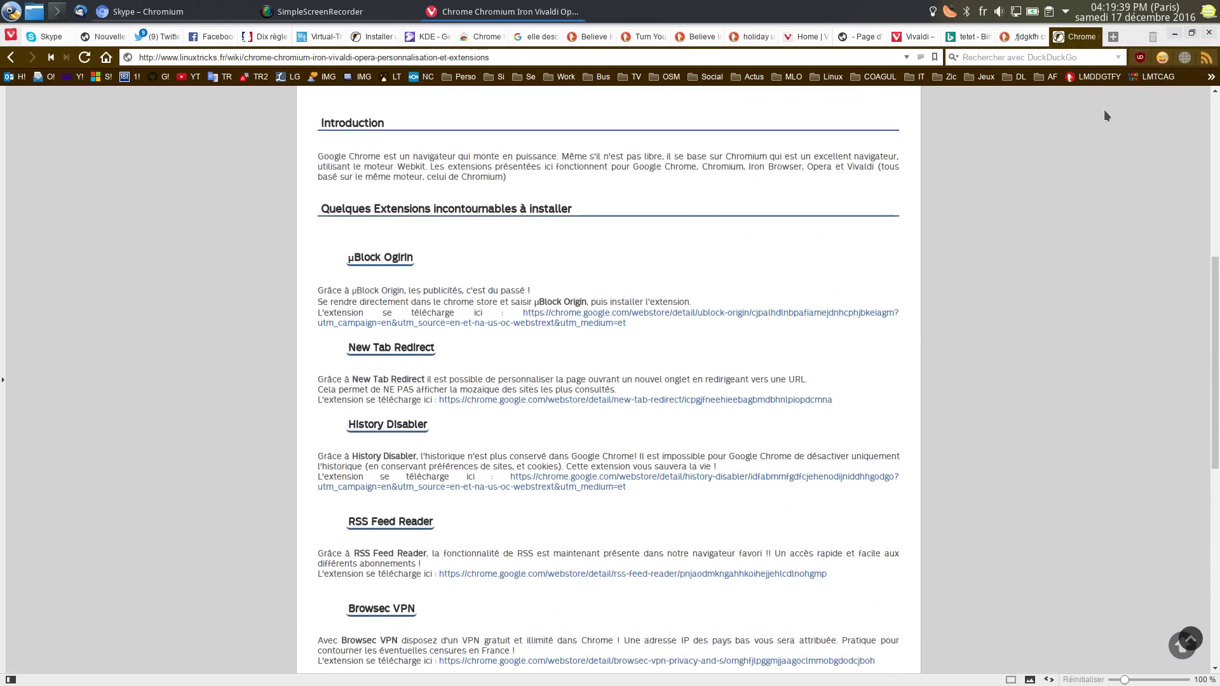
pyautogui.click(280, 57)
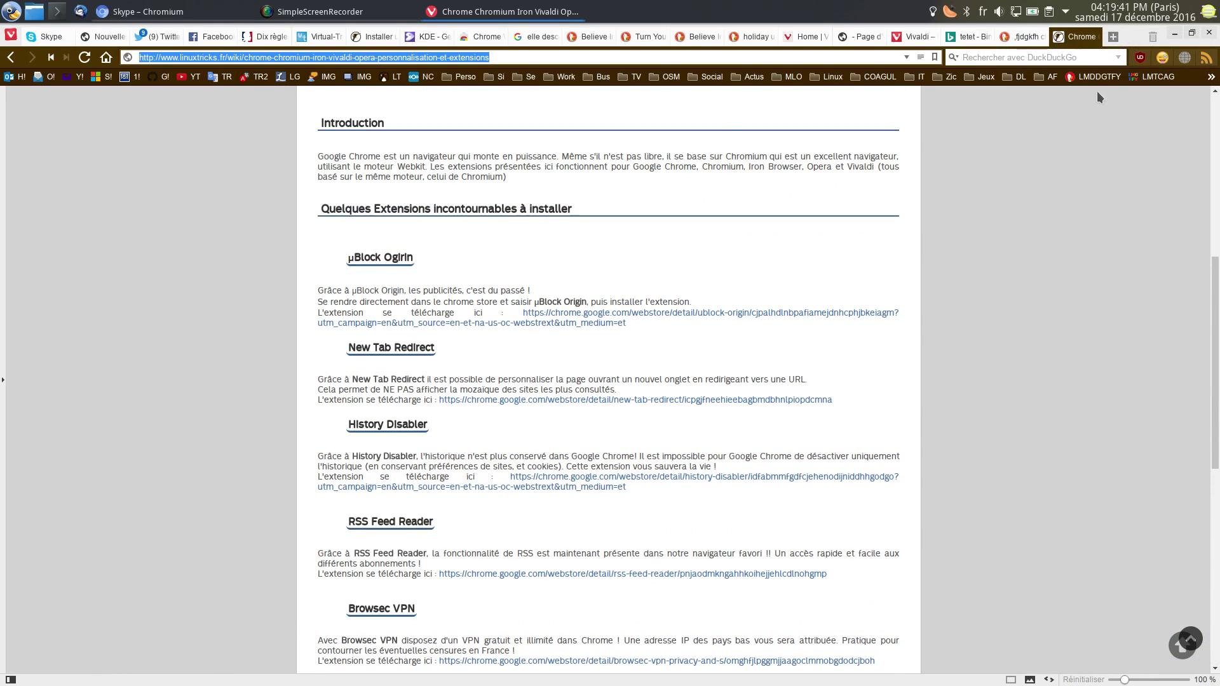
pyautogui.click(105, 59)
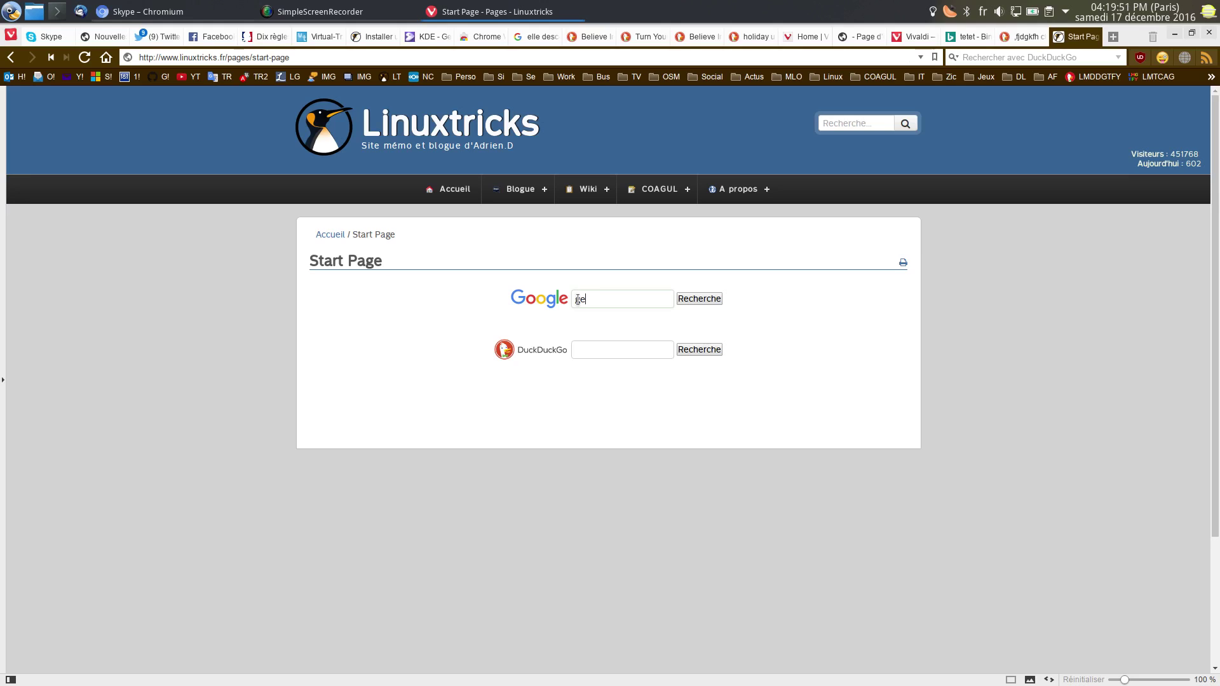
pyautogui.write('w')
pyautogui.press('Return')
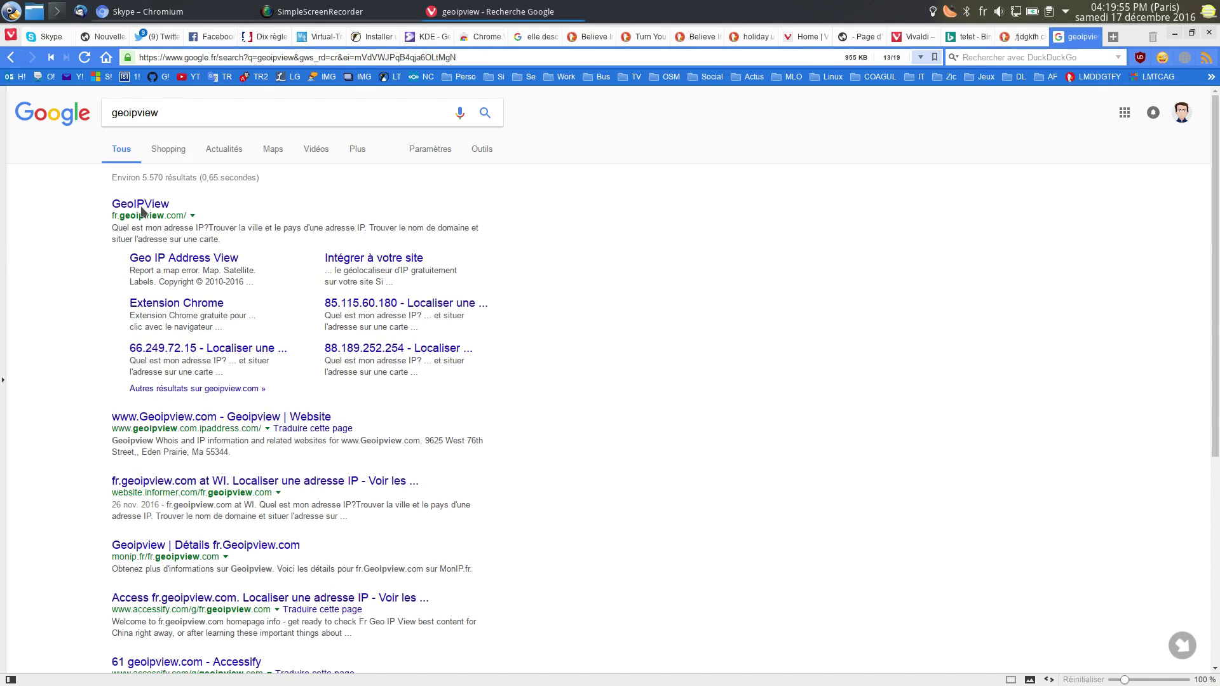
pyautogui.click(167, 205)
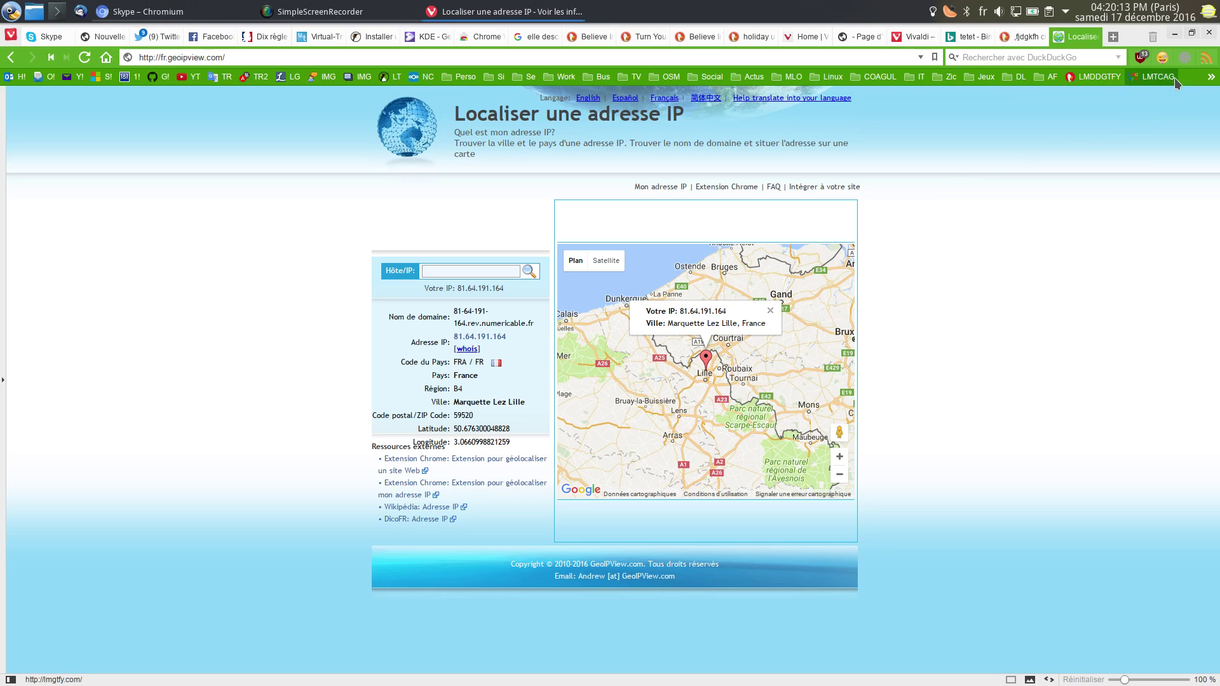
# Turn on the Browsec VPN extension and look through its free and premium virtual locations
pyautogui.click(1183, 61)
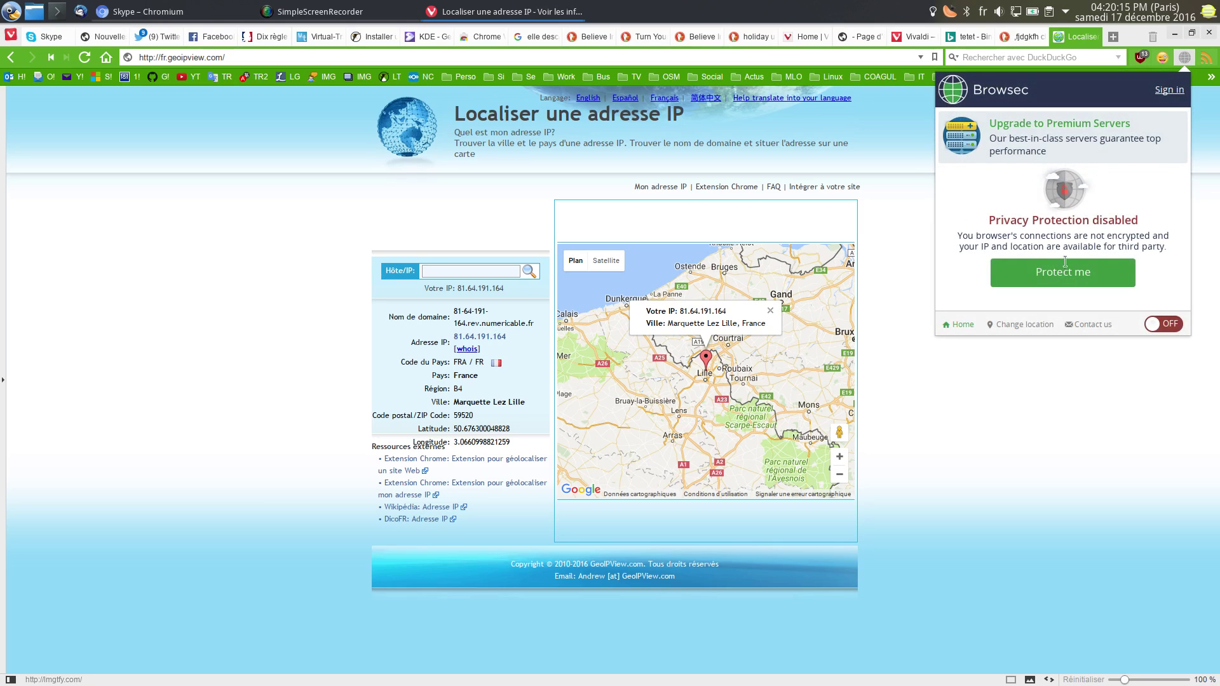
pyautogui.click(1158, 326)
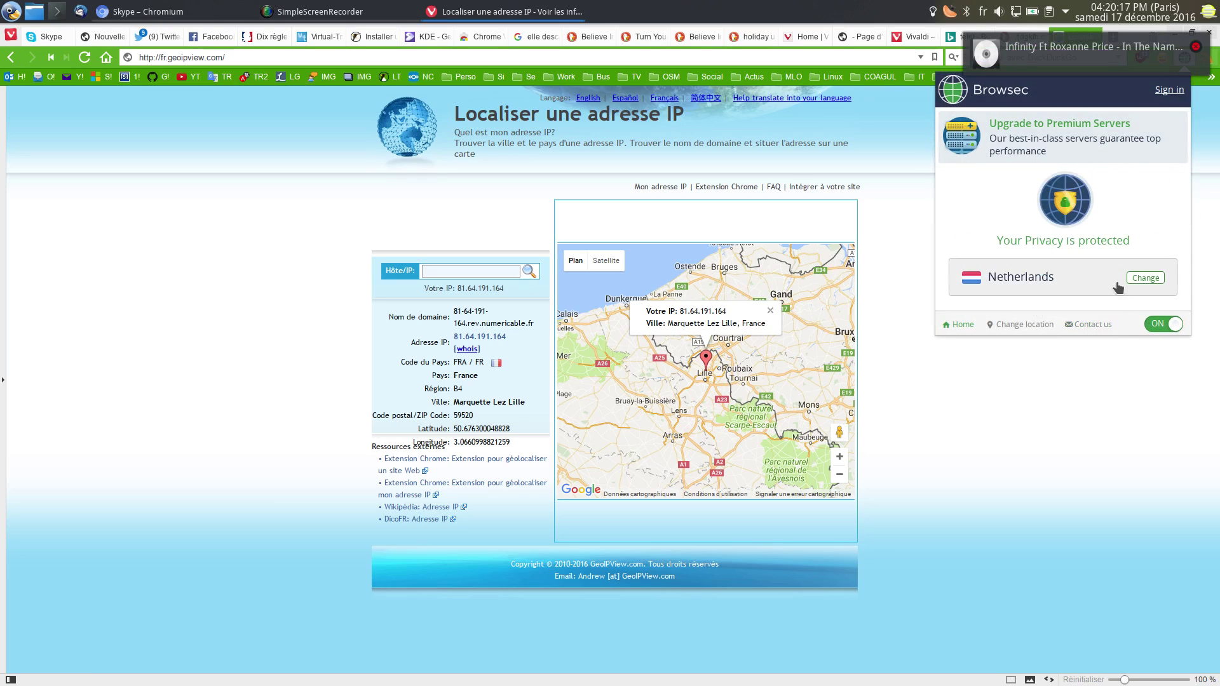
pyautogui.click(1142, 277)
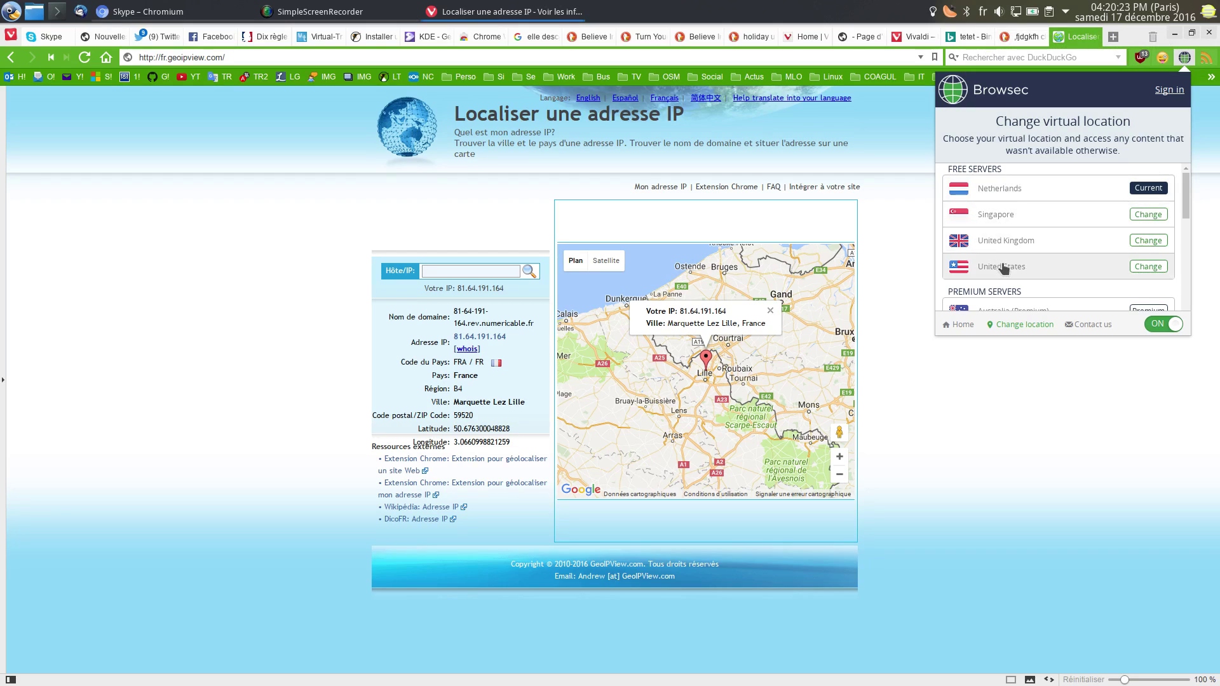
pyautogui.scroll(-3, 1030, 262)
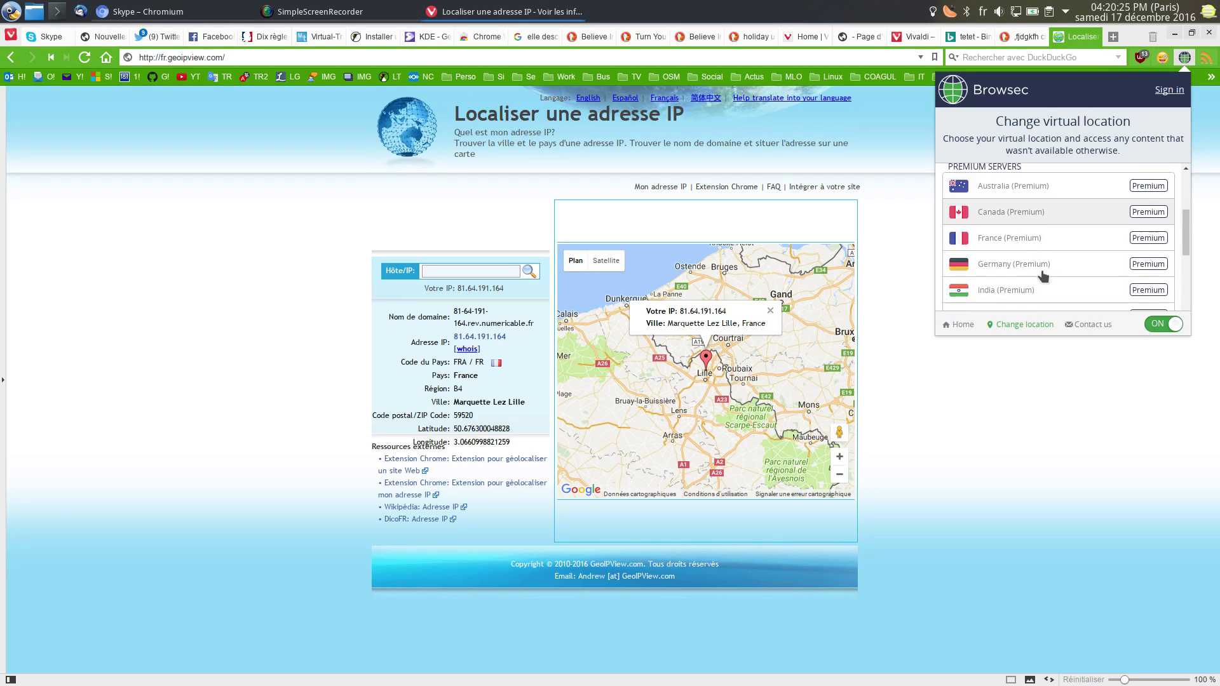
pyautogui.scroll(-5, 1033, 245)
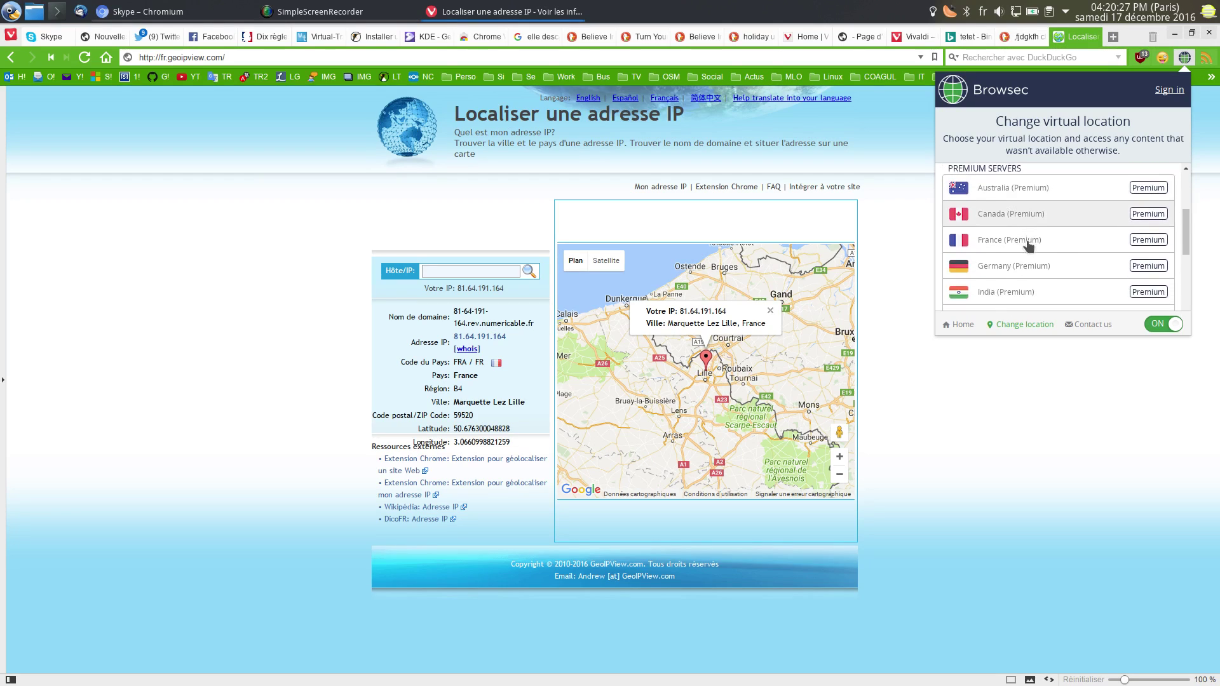
pyautogui.moveTo(1187, 275); pyautogui.dragTo(1177, 193)
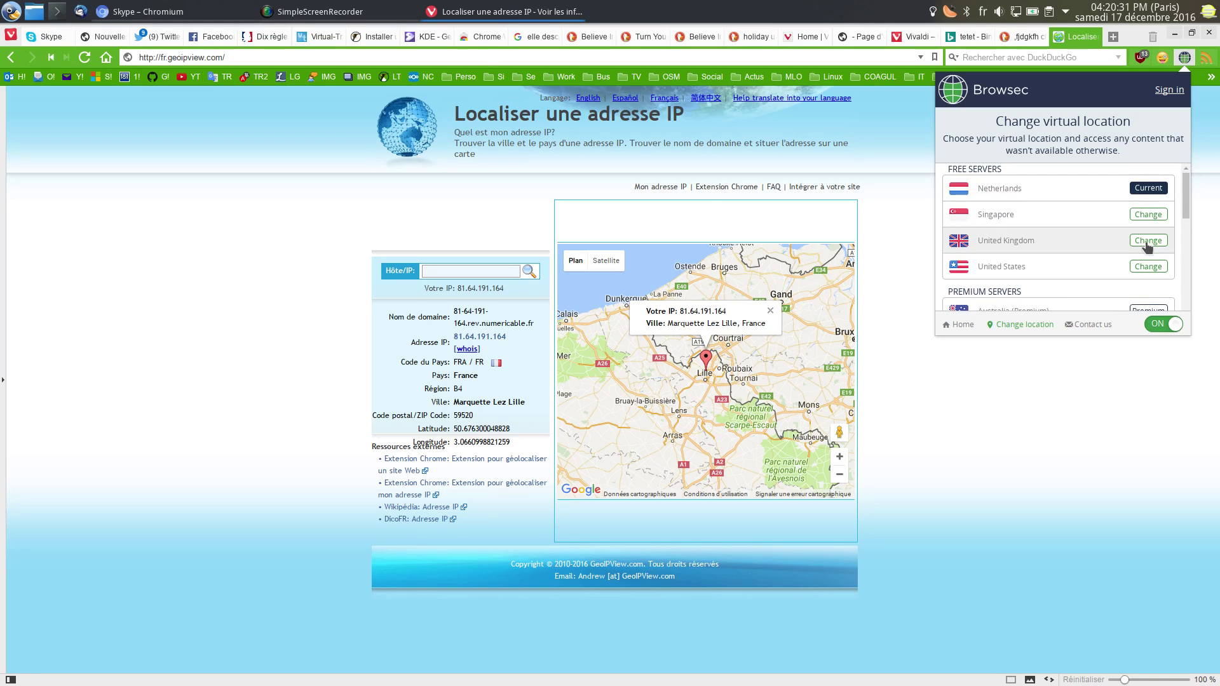
# Set Browsec's virtual location to United States and reload the GeoIPView page
pyautogui.click(1149, 267)
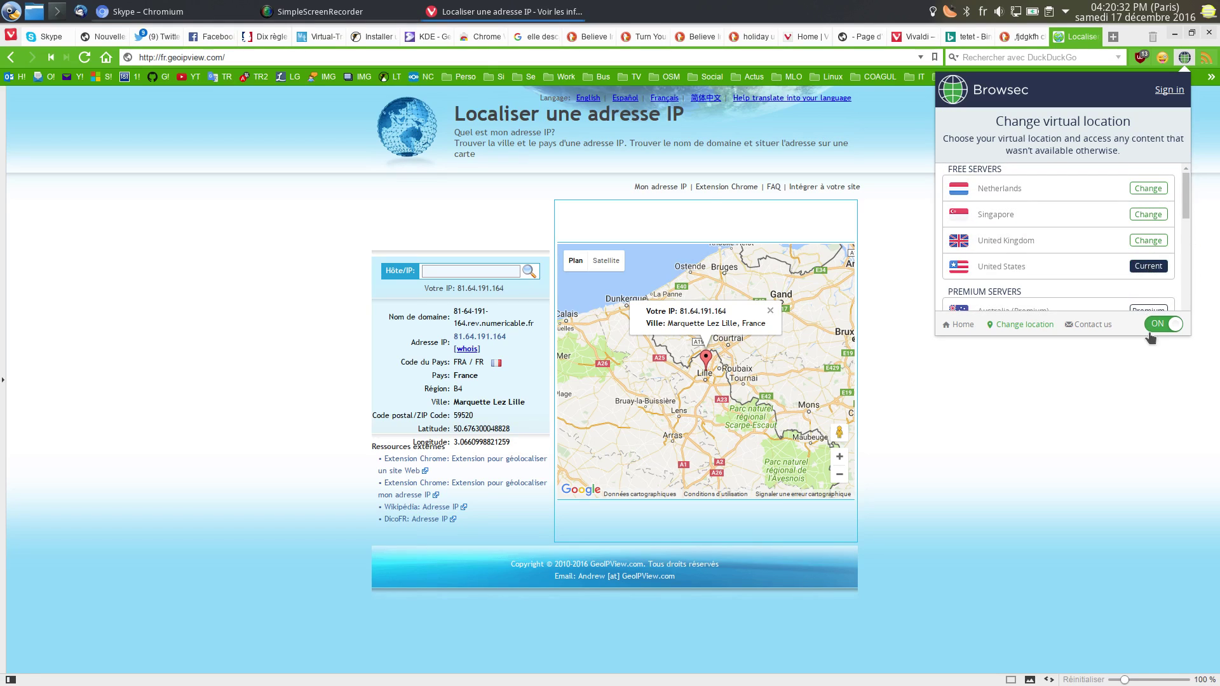
pyautogui.click(1097, 404)
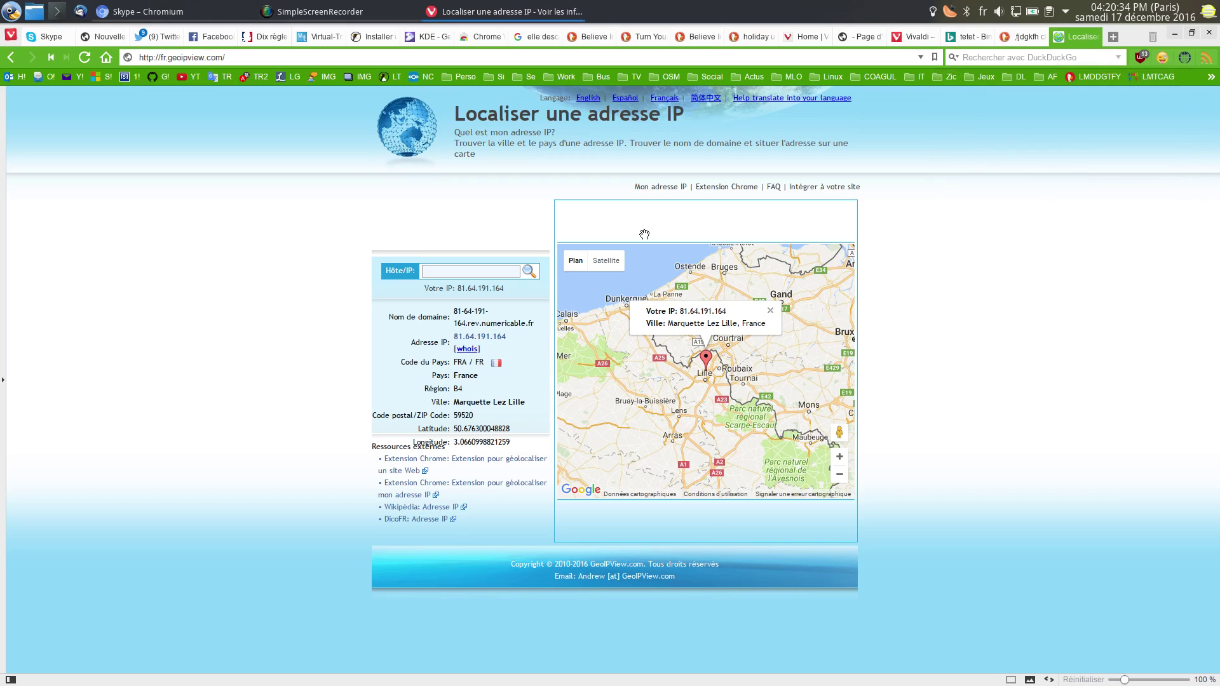
pyautogui.click(85, 58)
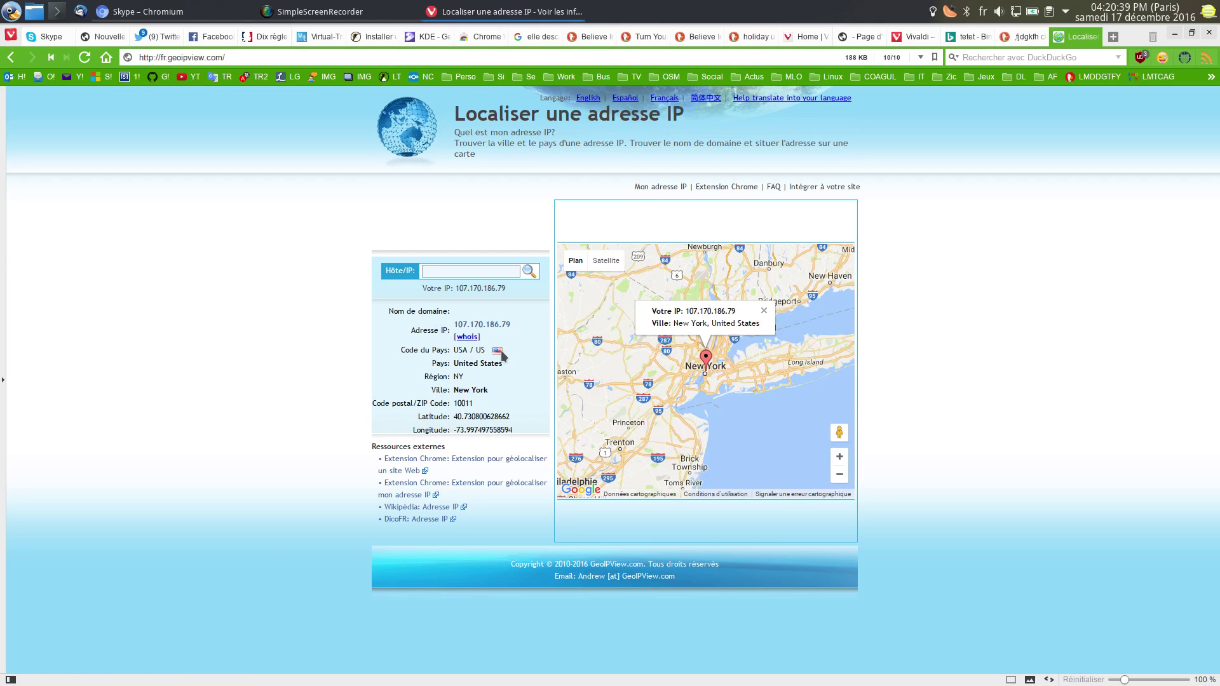
# Recheck the GeoIPView page with Browsec's virtual location changed to Netherlands, and turn the VPN off
pyautogui.click(1185, 57)
pyautogui.click(1084, 293)
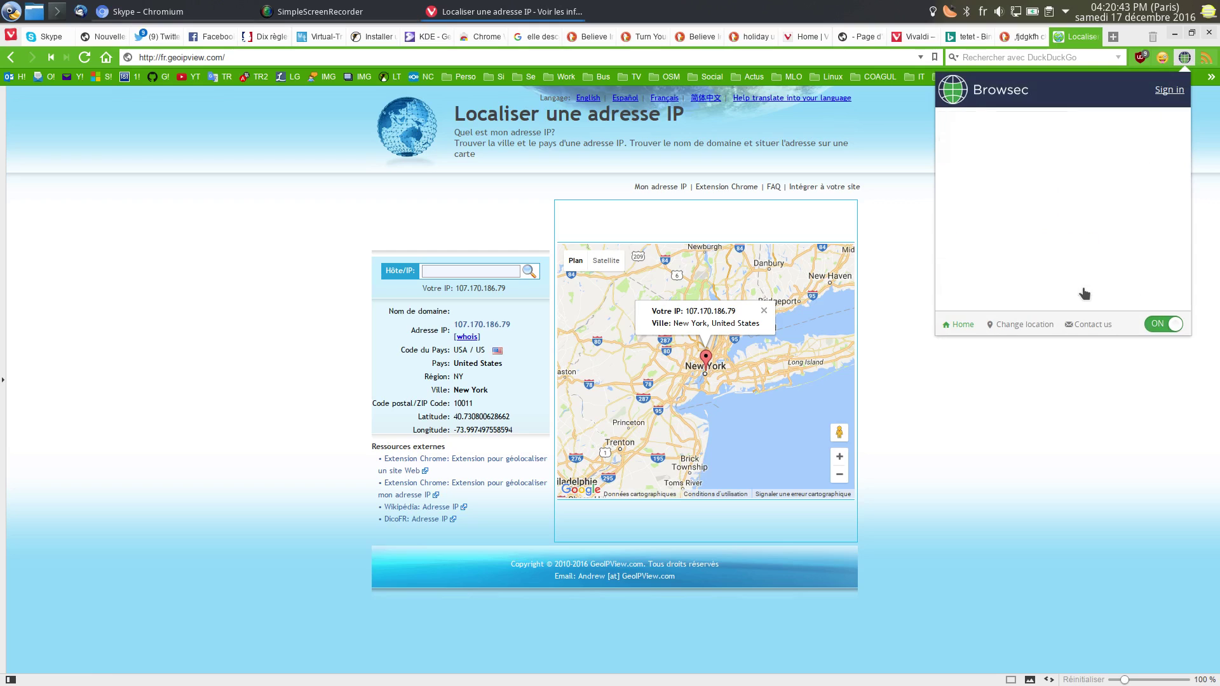
pyautogui.click(1148, 188)
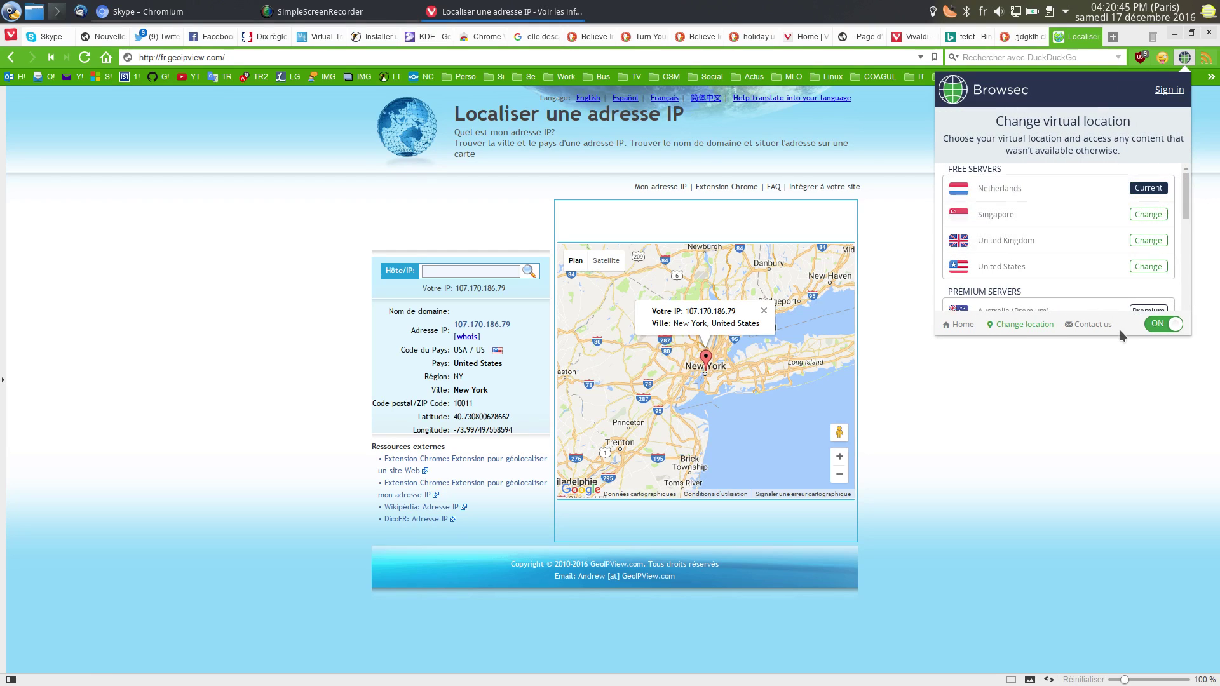
pyautogui.click(1096, 418)
pyautogui.click(84, 57)
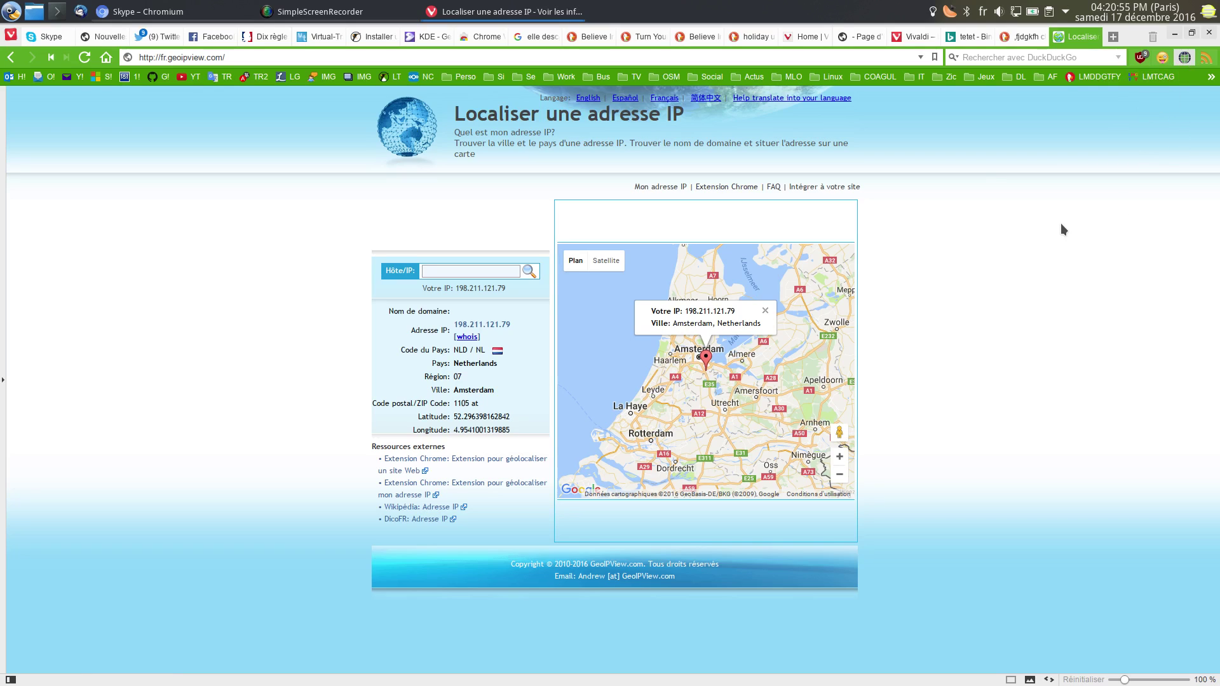
pyautogui.click(1159, 325)
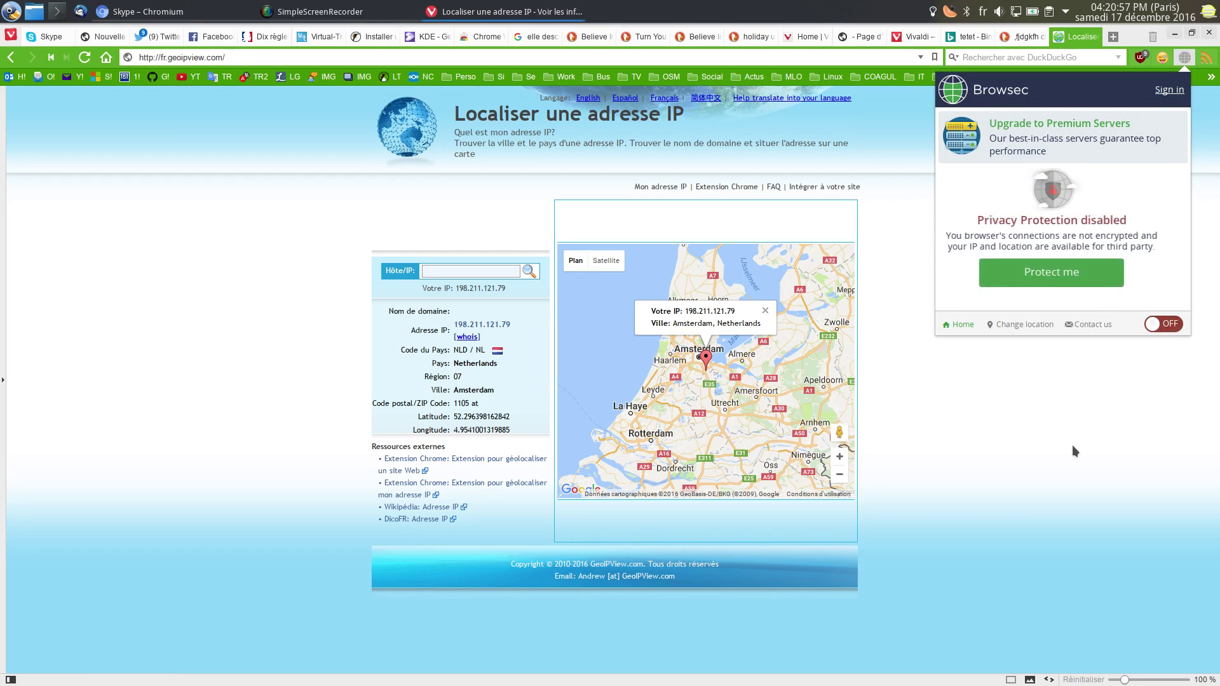
pyautogui.click(1074, 449)
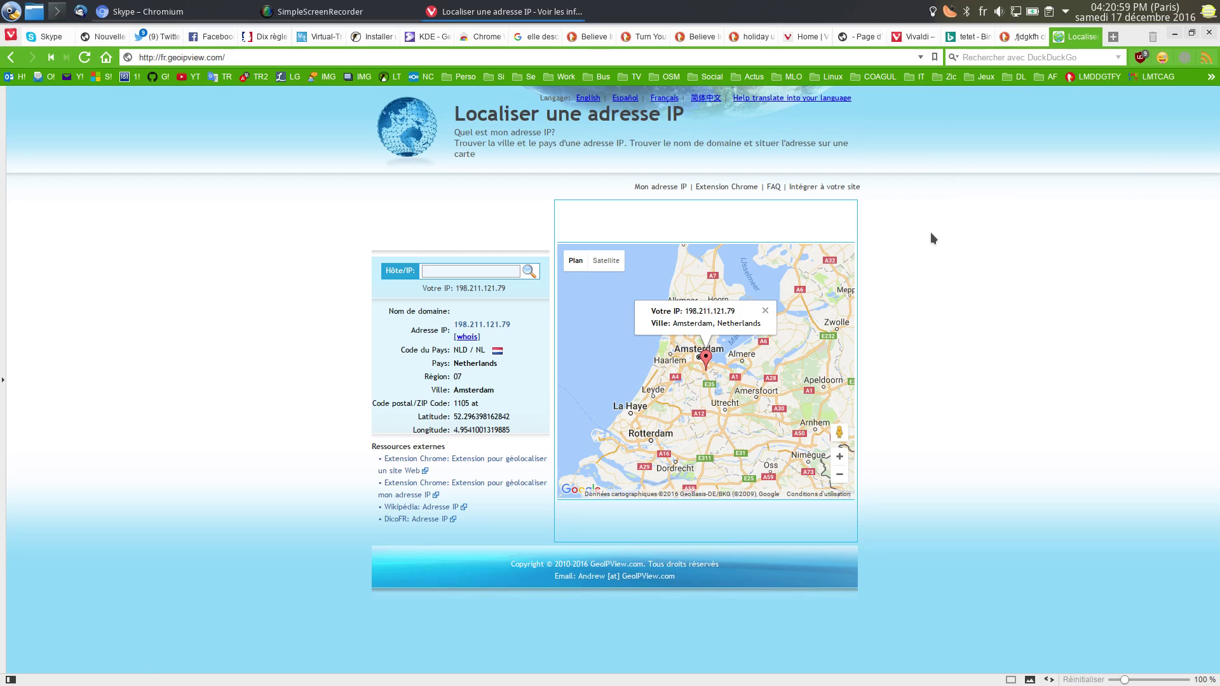
# Go to the Linuxtricks site and open the COAGUL article "Table ronde : Utiliser Internet"
pyautogui.click(395, 80)
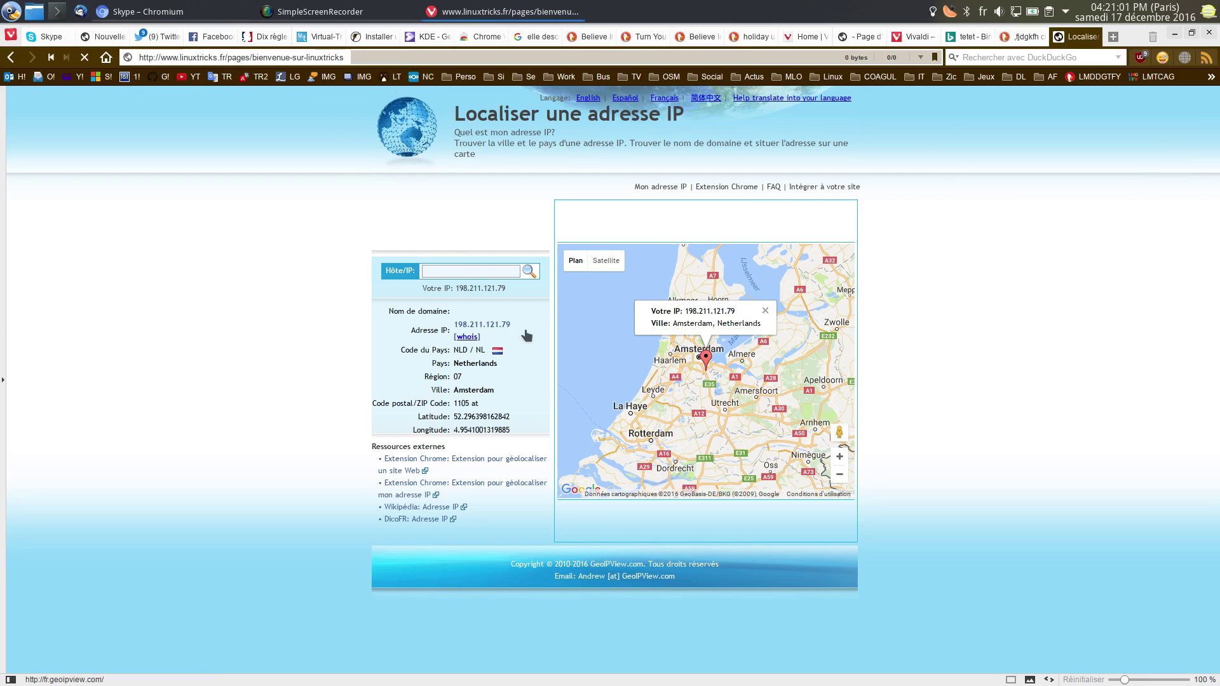
pyautogui.moveTo(626, 203)
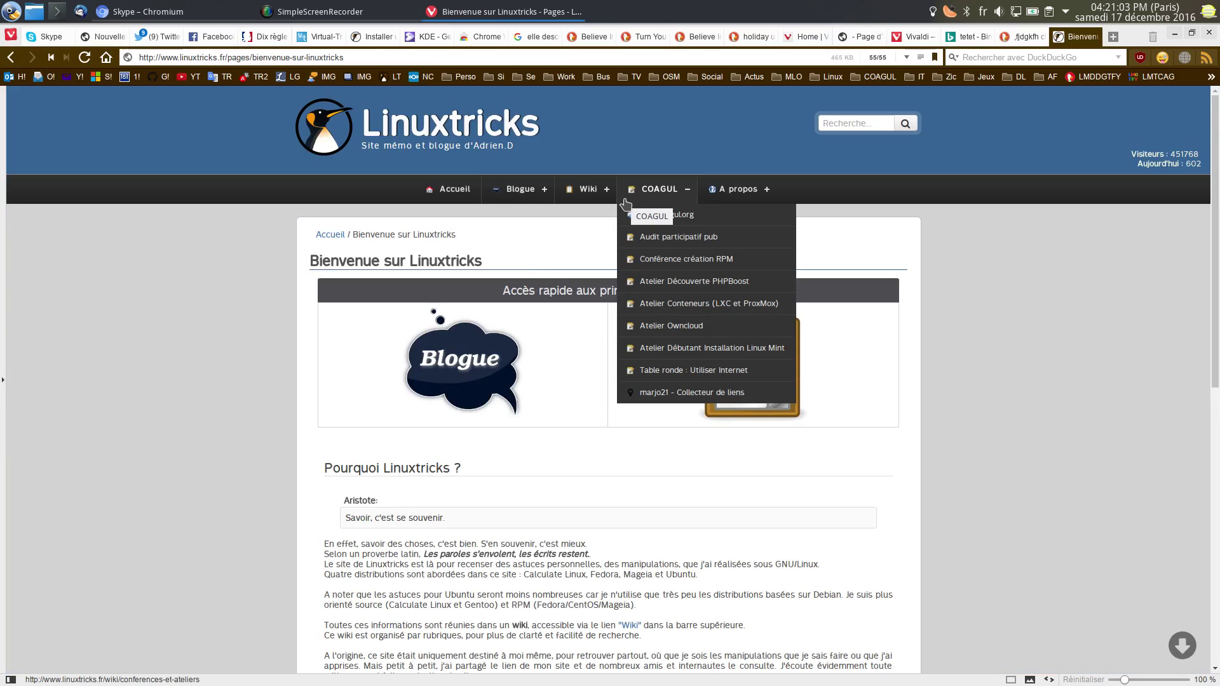
pyautogui.click(672, 372)
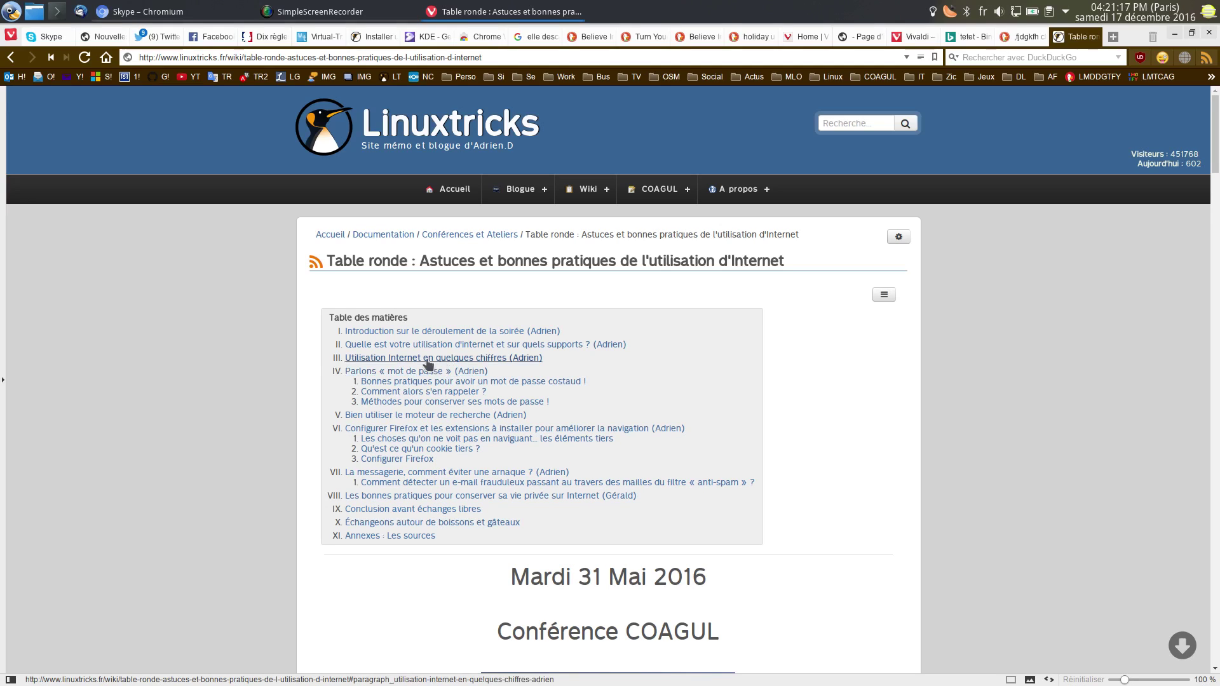
# Find "browse" in the article and open the YouTube address listed under Browsec VPN
pyautogui.hotkey('ctrl', 'f')
pyautogui.write('bro')
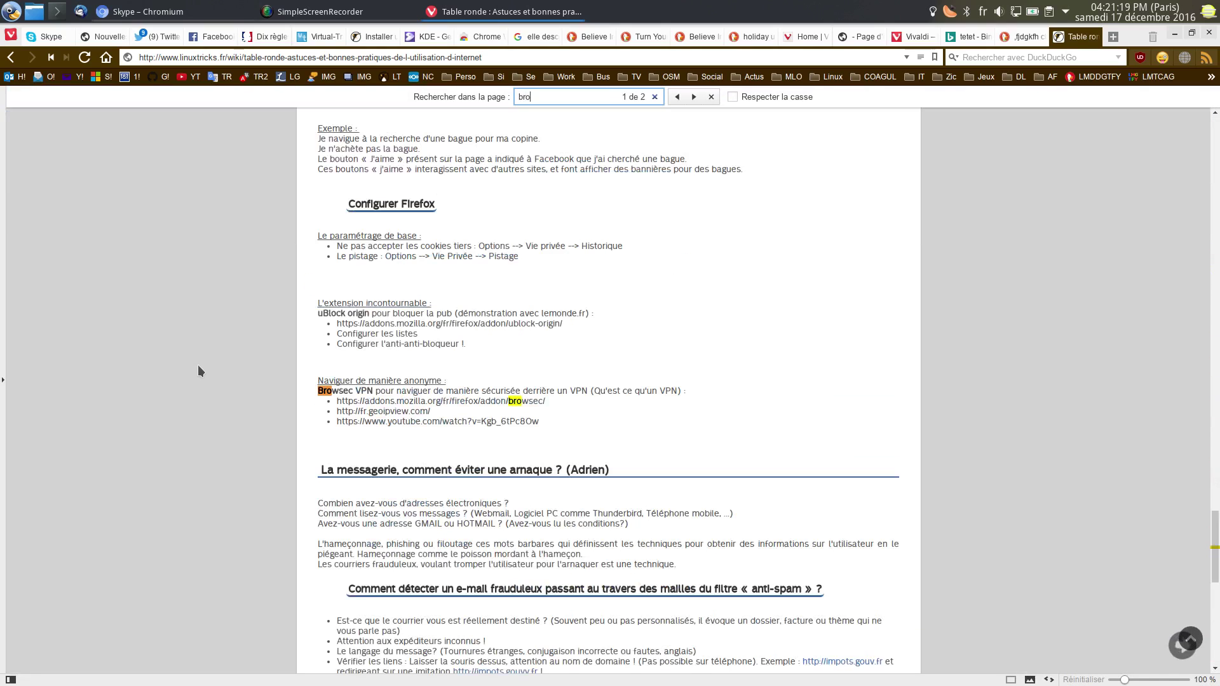
pyautogui.write('wse')
pyautogui.tripleClick(399, 419)
pyautogui.rightClick(350, 421)
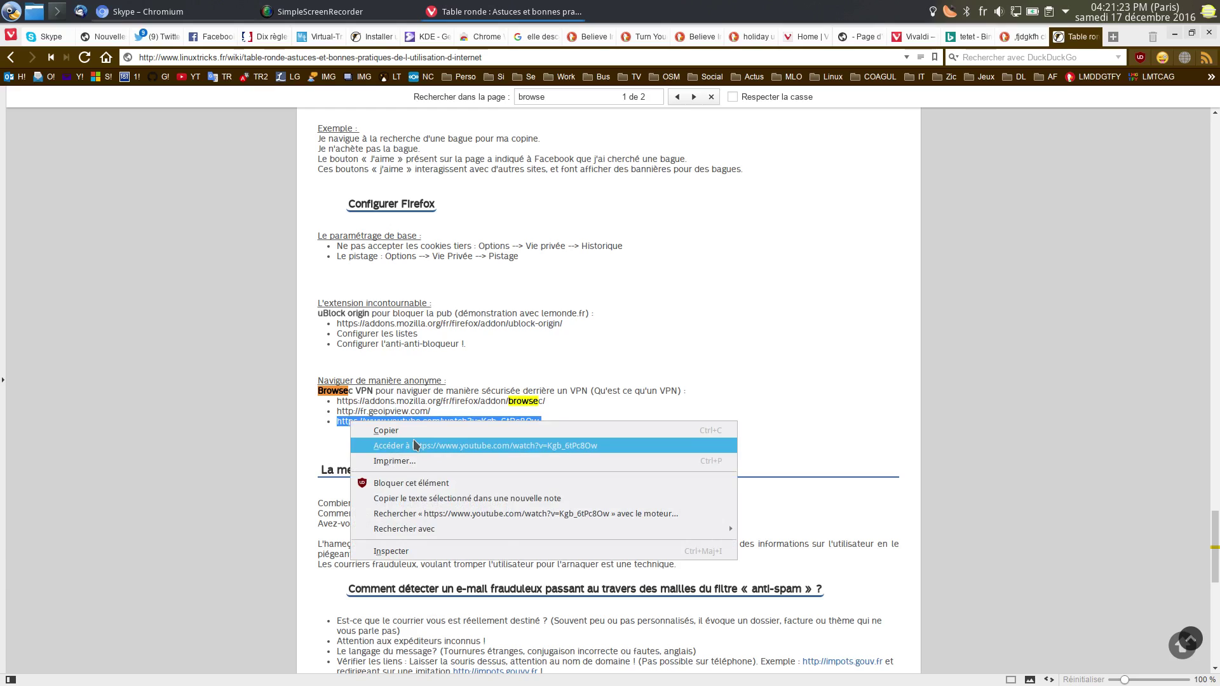
pyautogui.click(413, 440)
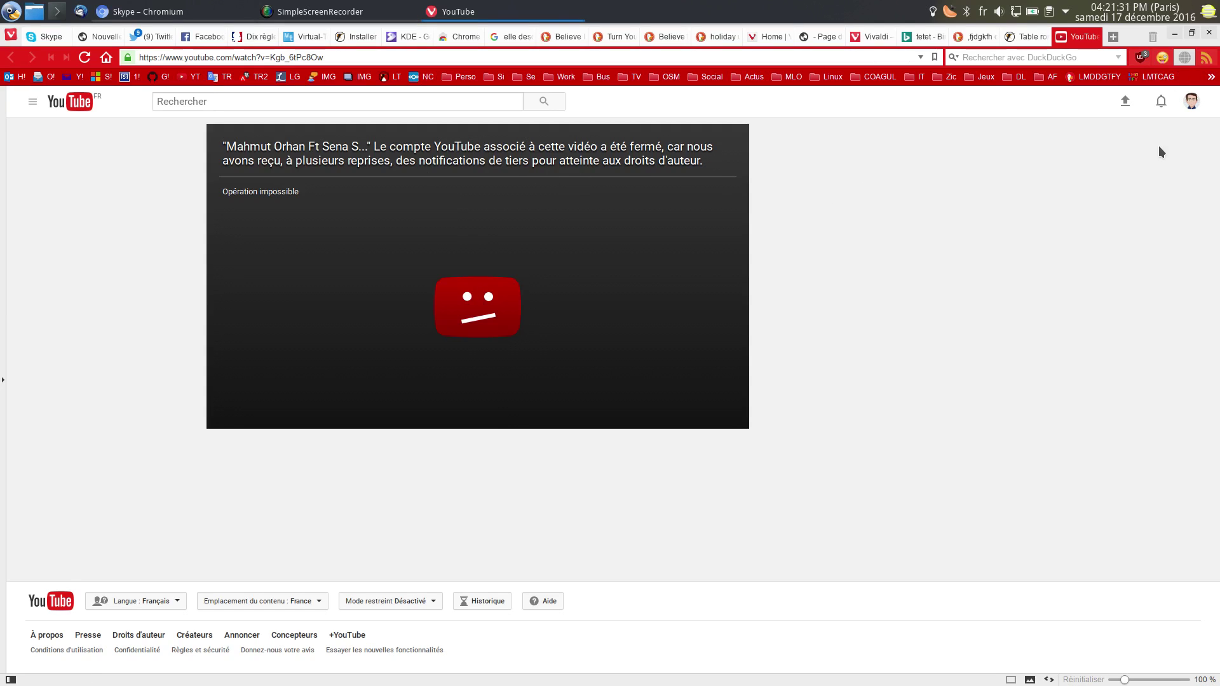
# Check the YouTube video page through Browsec by enabling the VPN and reloading, and turn the VPN off again
pyautogui.click(1144, 324)
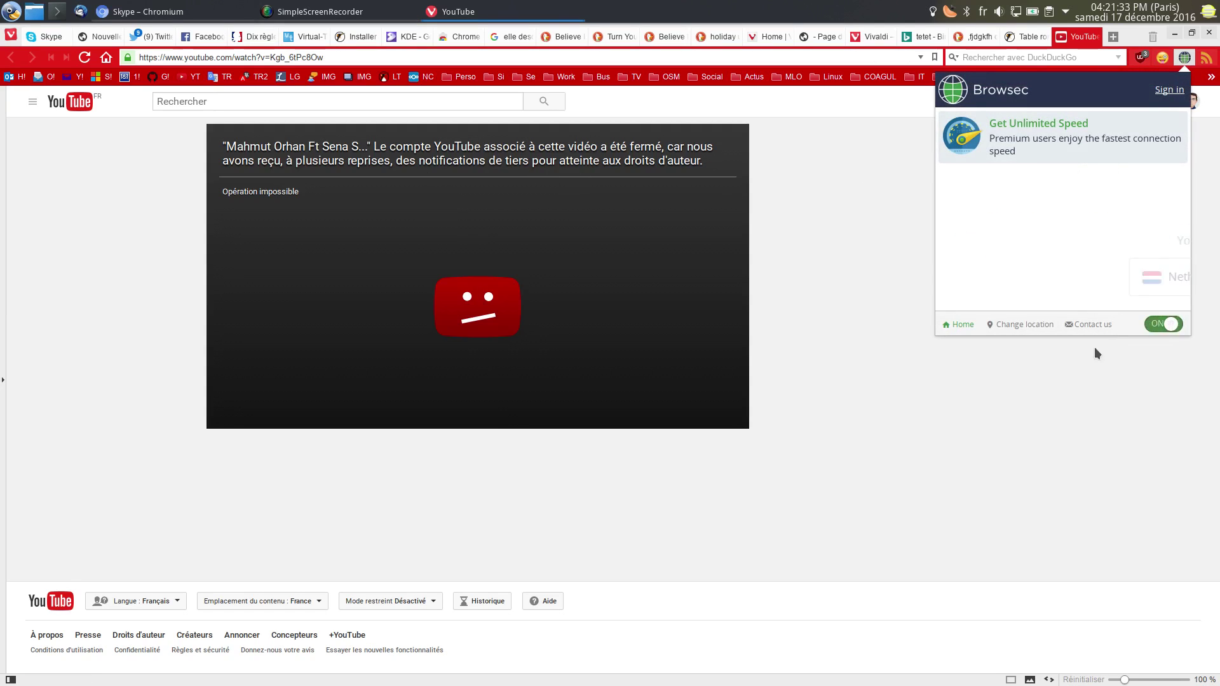
pyautogui.click(85, 58)
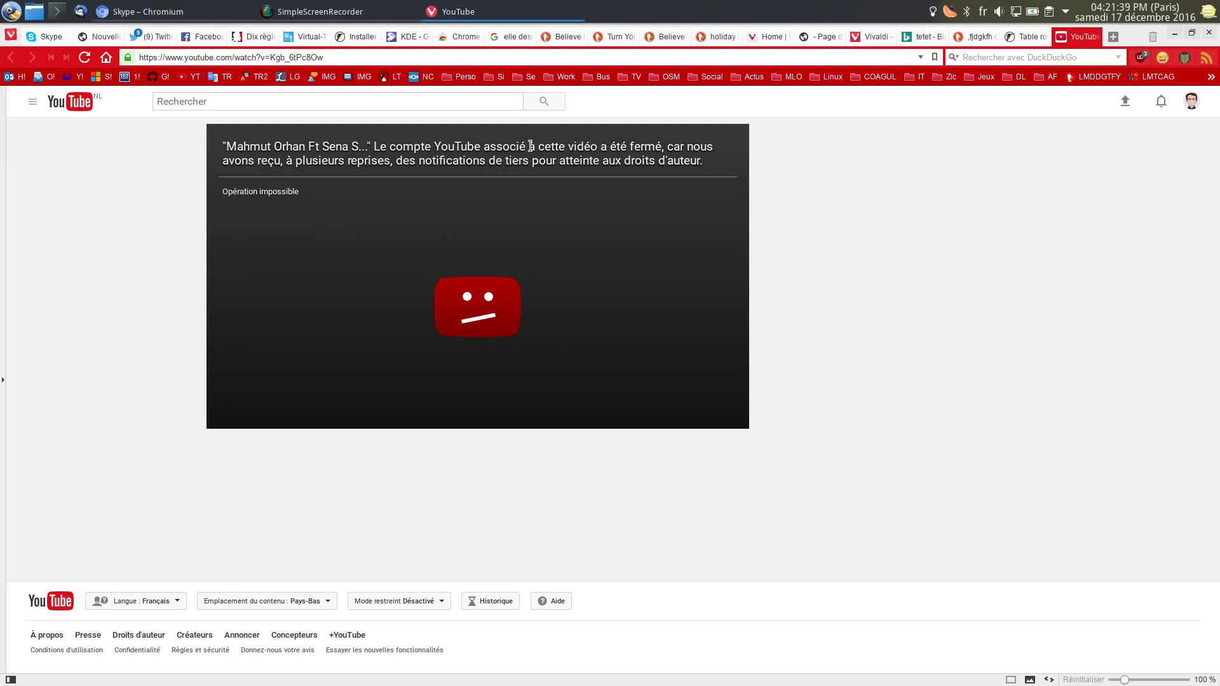
pyautogui.moveTo(366, 146); pyautogui.dragTo(665, 147)
pyautogui.click(1185, 57)
pyautogui.click(1161, 325)
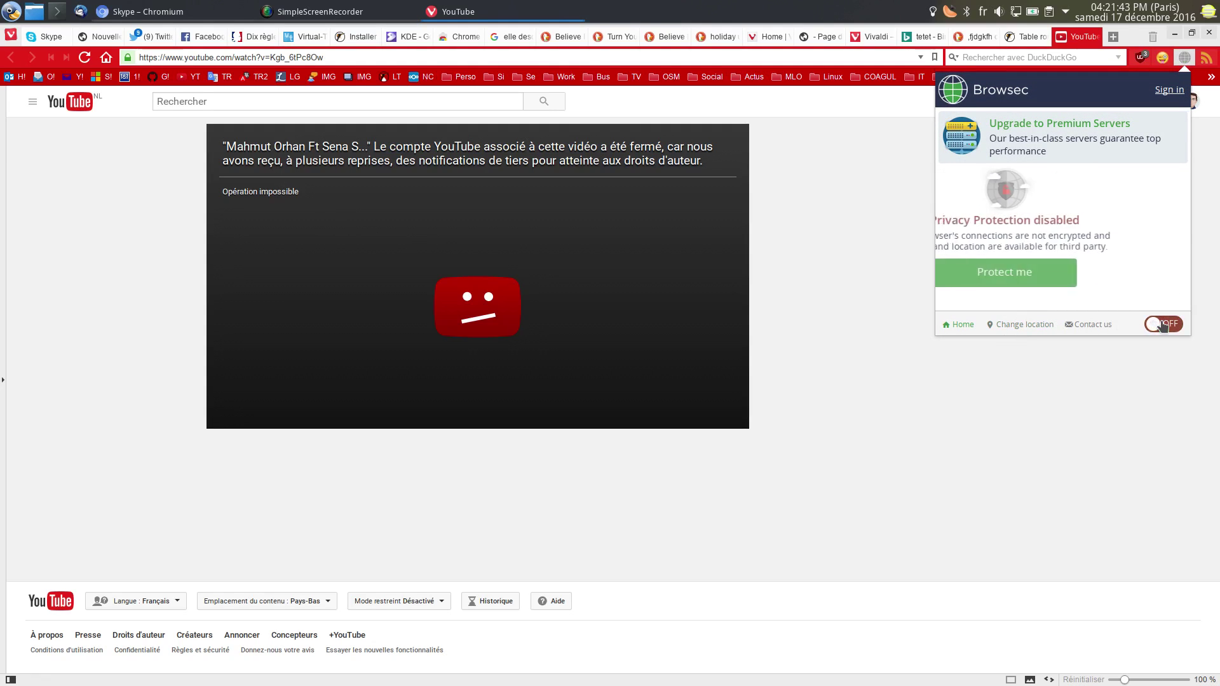
# Close the YouTube, round table article, DuckDuckGo search and Bing search tabs
pyautogui.click(1094, 37)
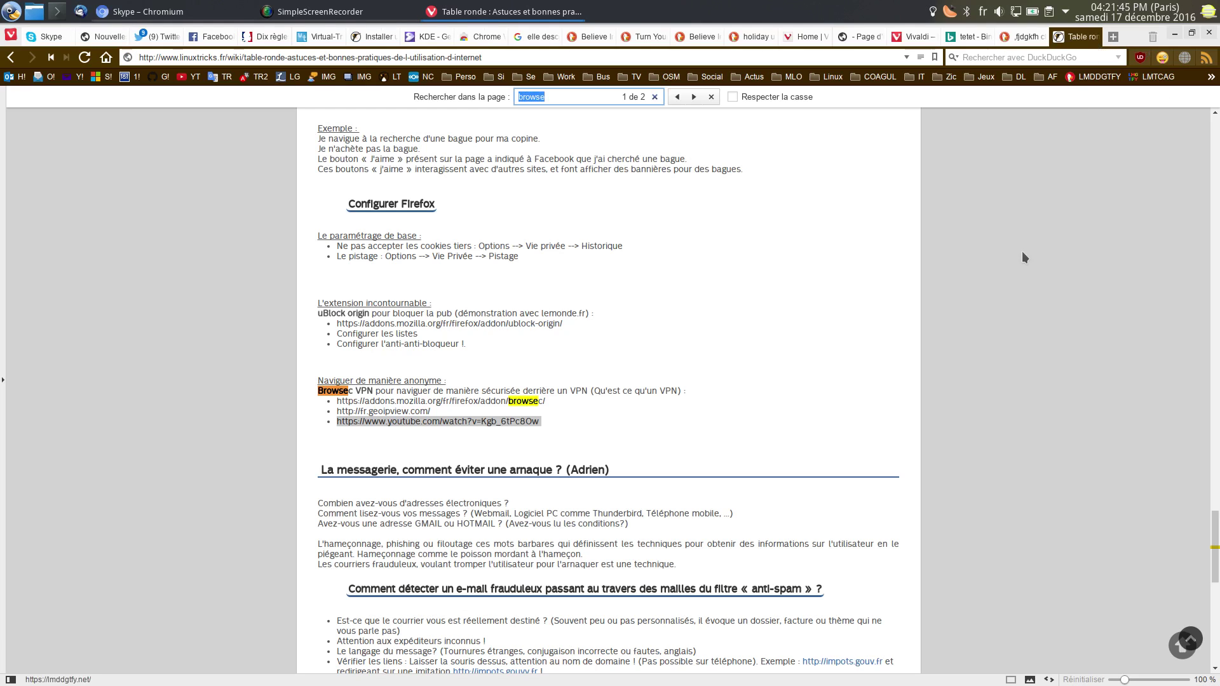
pyautogui.click(784, 383)
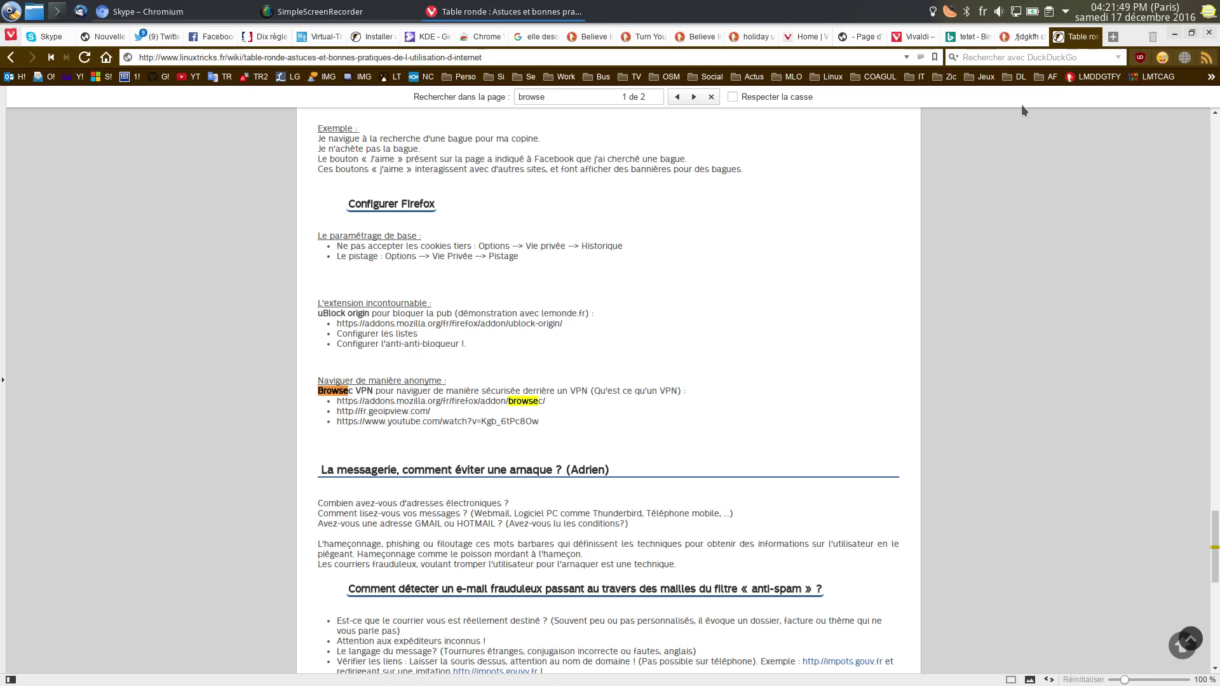
pyautogui.click(1096, 37)
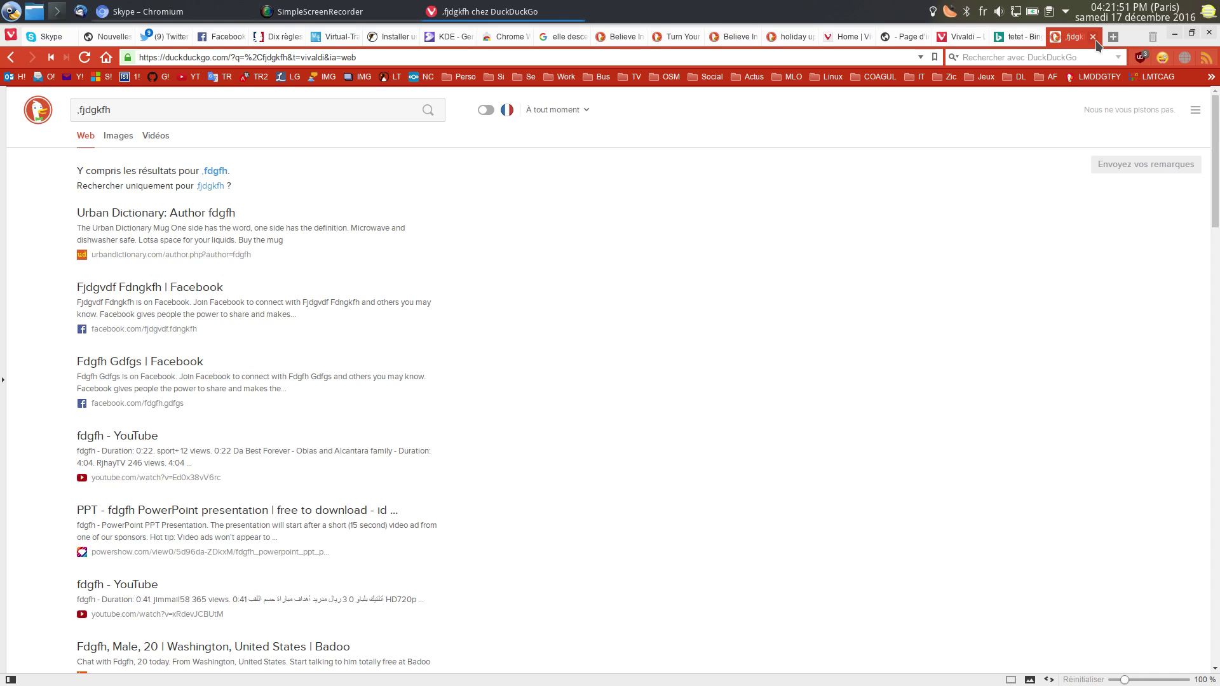
pyautogui.click(1093, 37)
pyautogui.click(1094, 37)
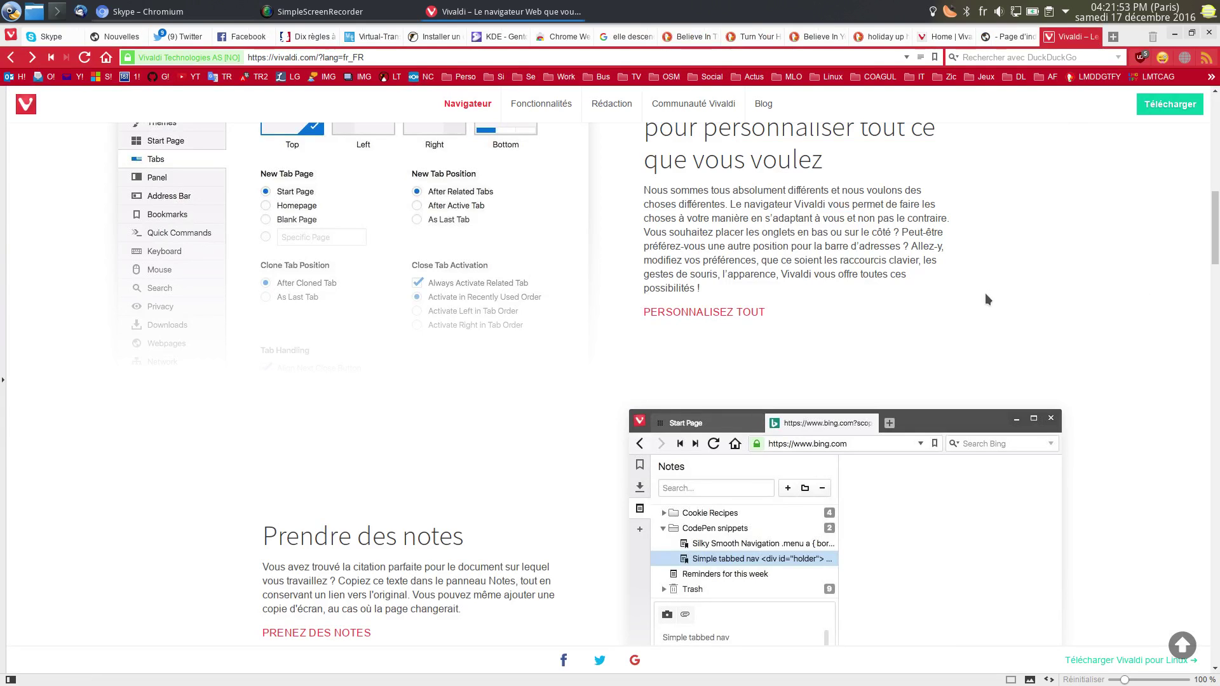
# Look over the vivaldi.com home page from its top down to the note-taking section
pyautogui.click(1179, 646)
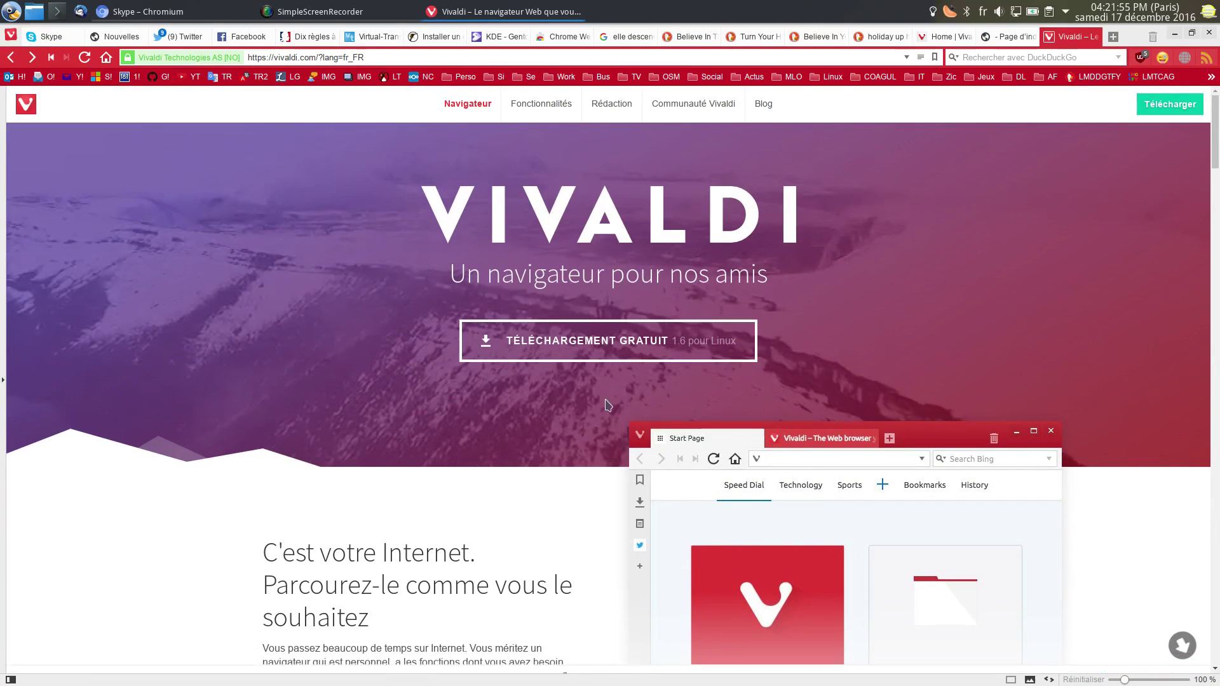
pyautogui.scroll(-4, 598, 394)
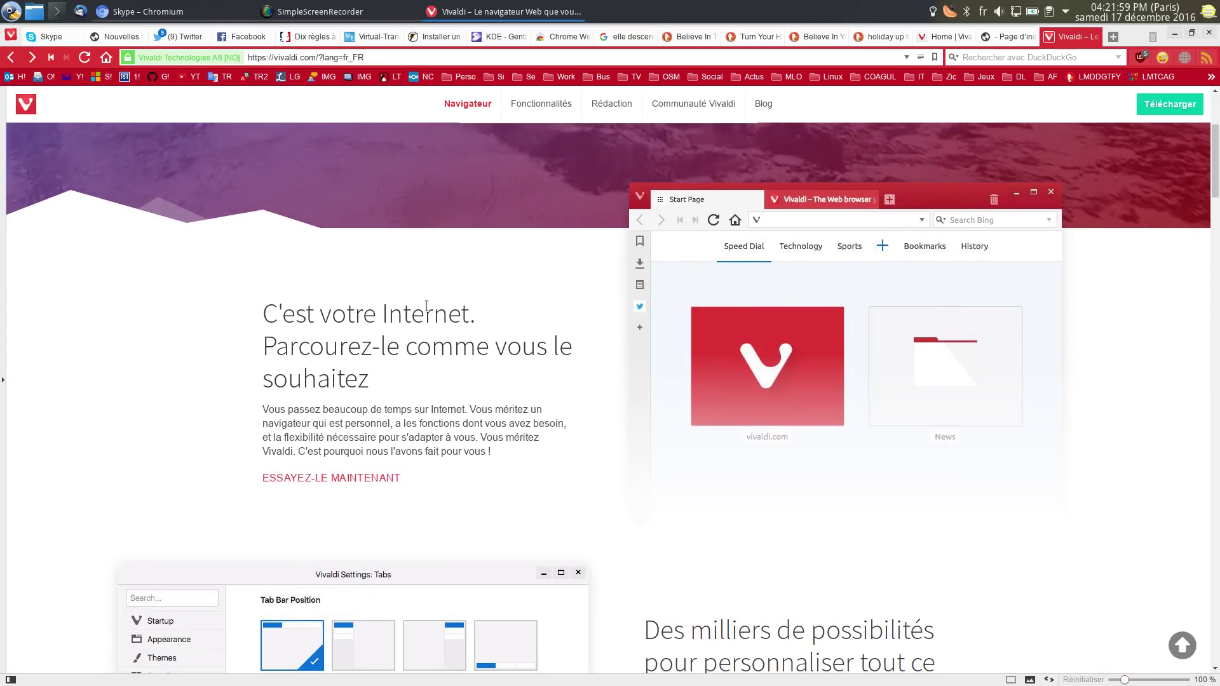
pyautogui.scroll(-3, 333, 317)
pyautogui.scroll(-7, 333, 317)
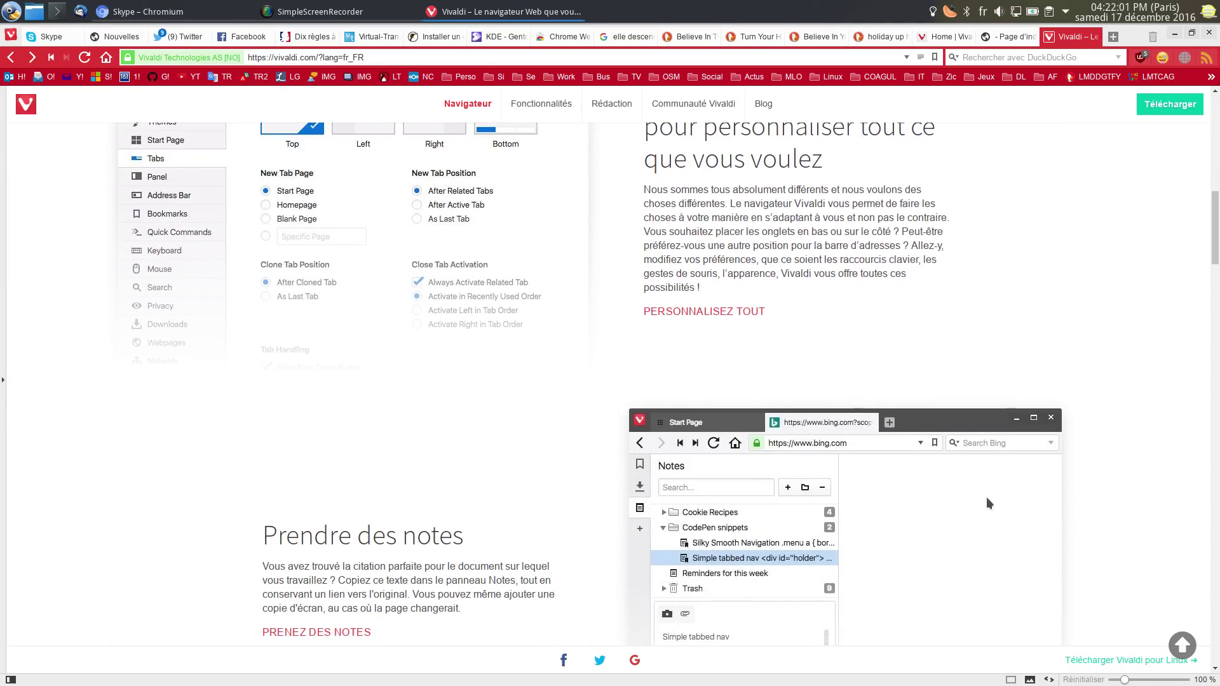
# Look over the rest of the vivaldi.com home page, from the note-taking section down to the footer
pyautogui.scroll(-3, 987, 498)
pyautogui.scroll(-9, 987, 504)
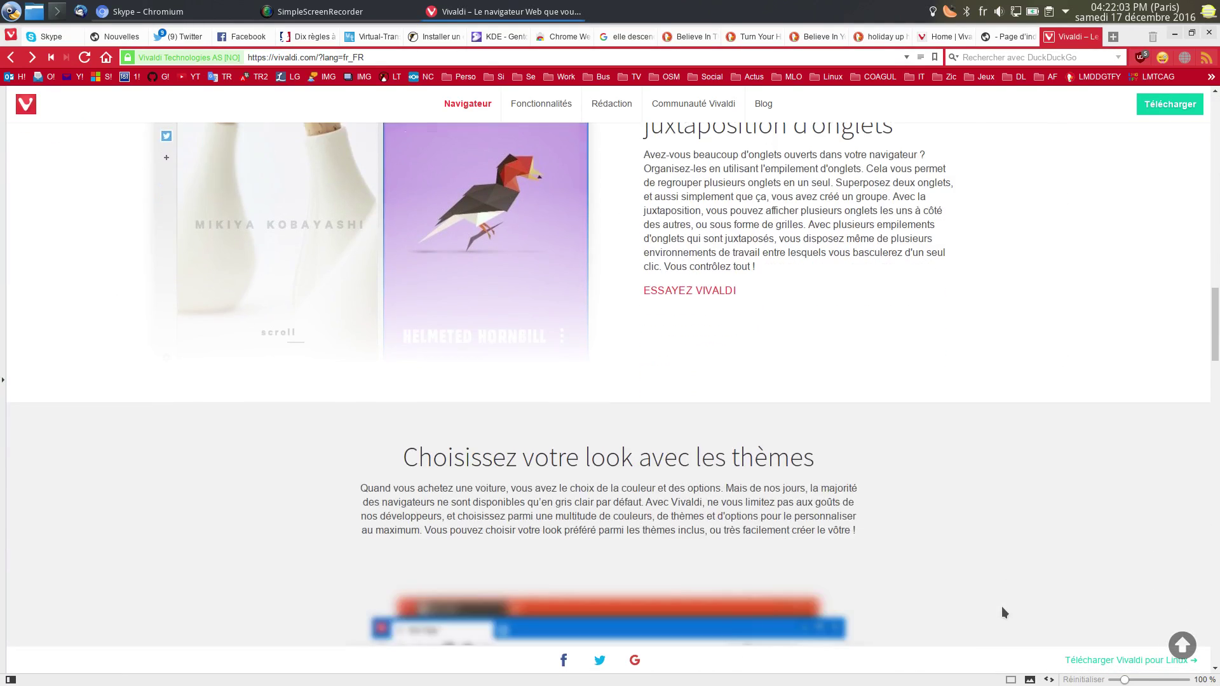
pyautogui.scroll(-3, 1048, 628)
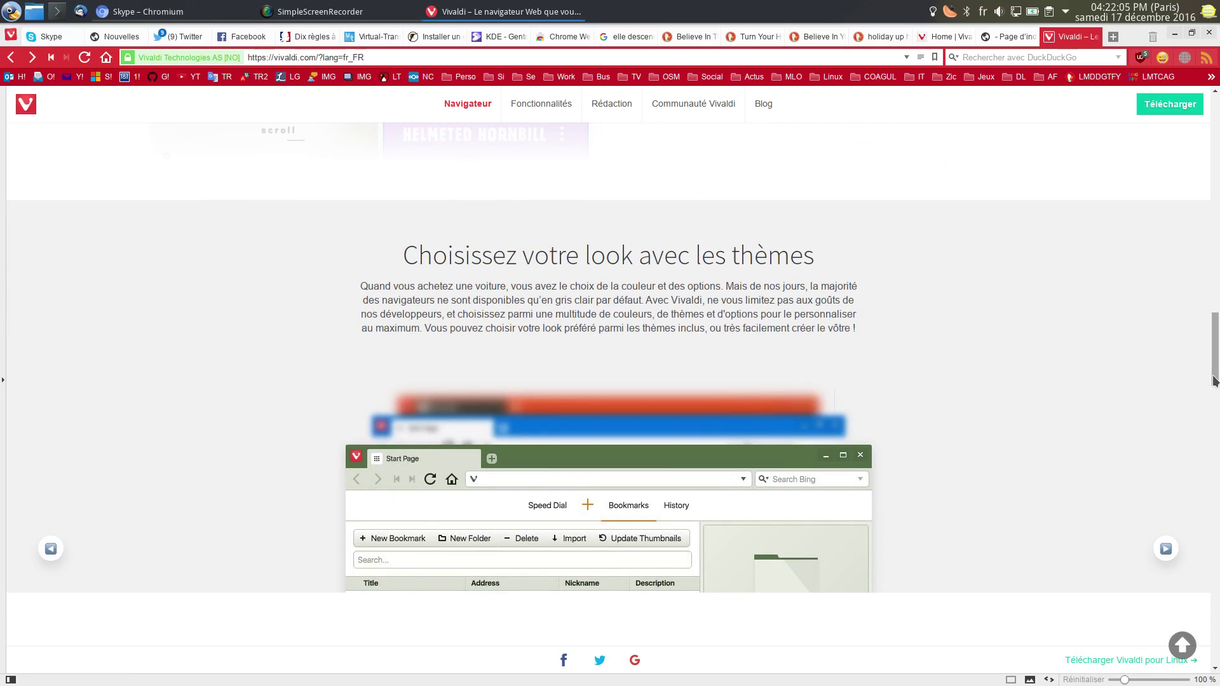
pyautogui.scroll(-1, 1214, 383)
pyautogui.moveTo(1214, 383); pyautogui.dragTo(1181, 664)
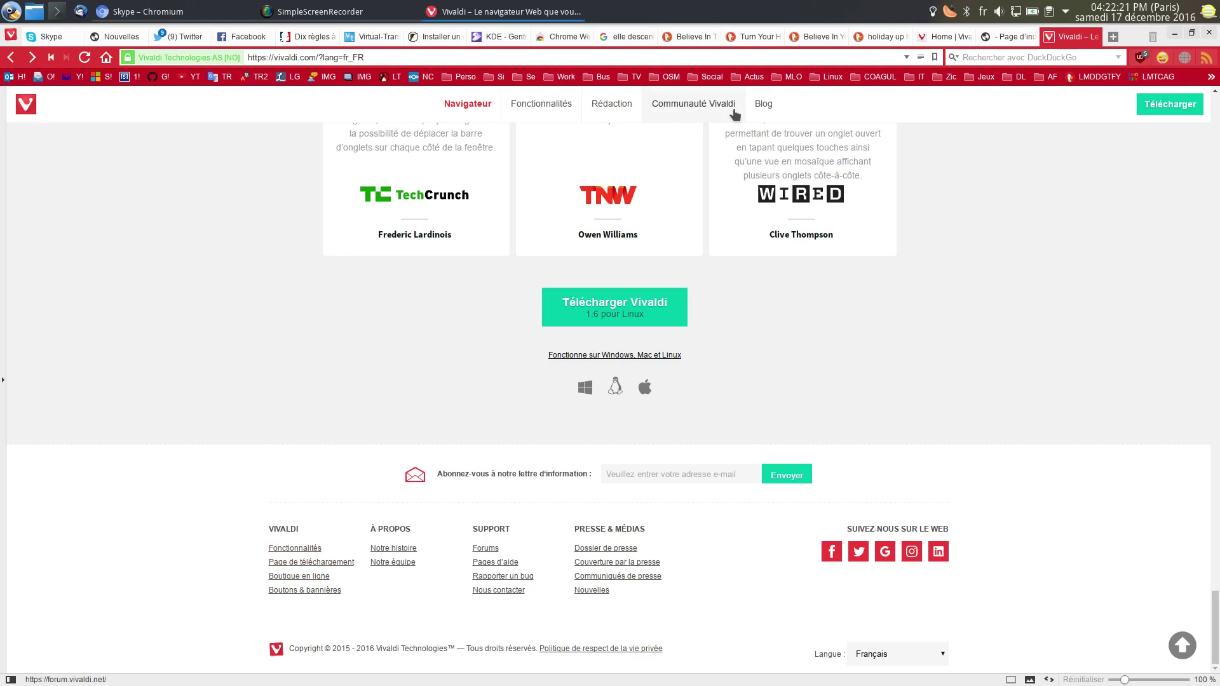
# Search the web for "sources vivaldi" and open the Vivaldi source code page to view the listed archives
pyautogui.click(323, 58)
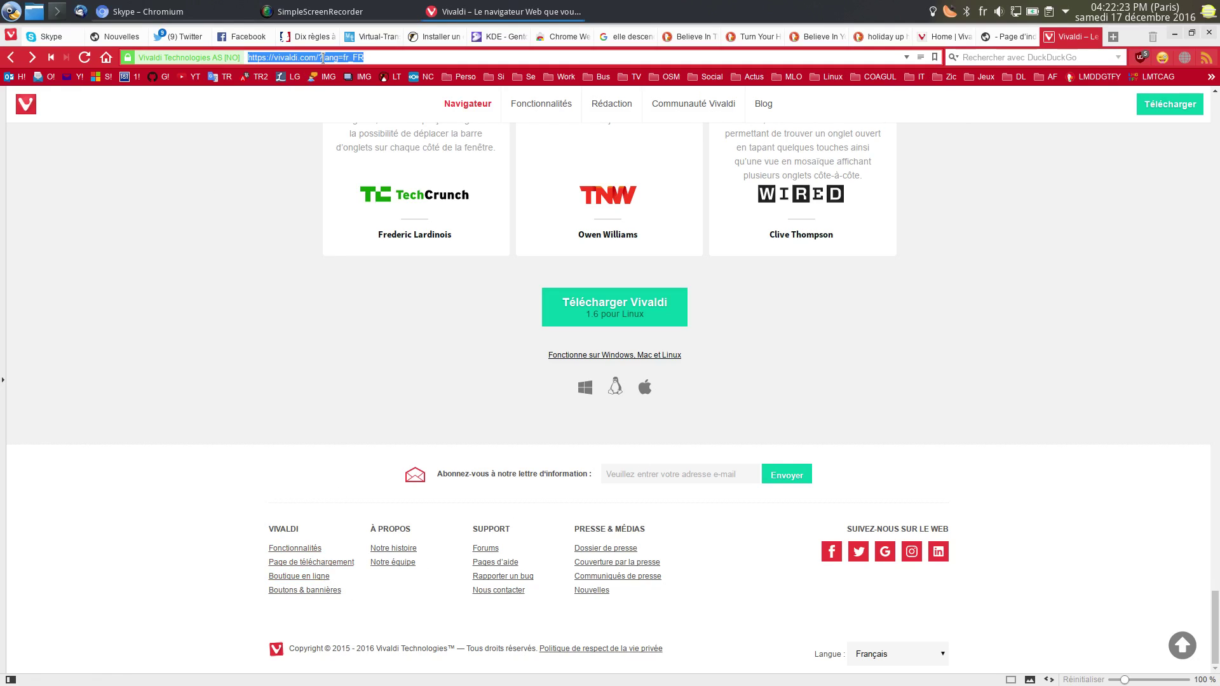
pyautogui.write('sources ')
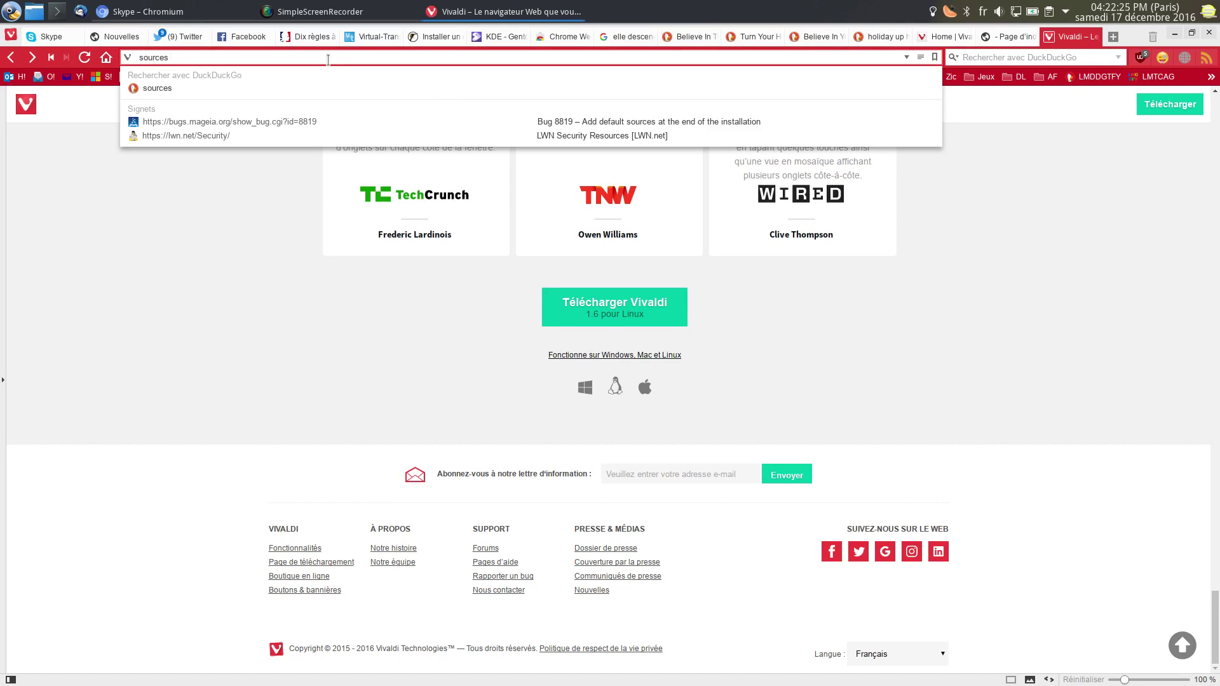
pyautogui.write('vivaldi')
pyautogui.press('Return')
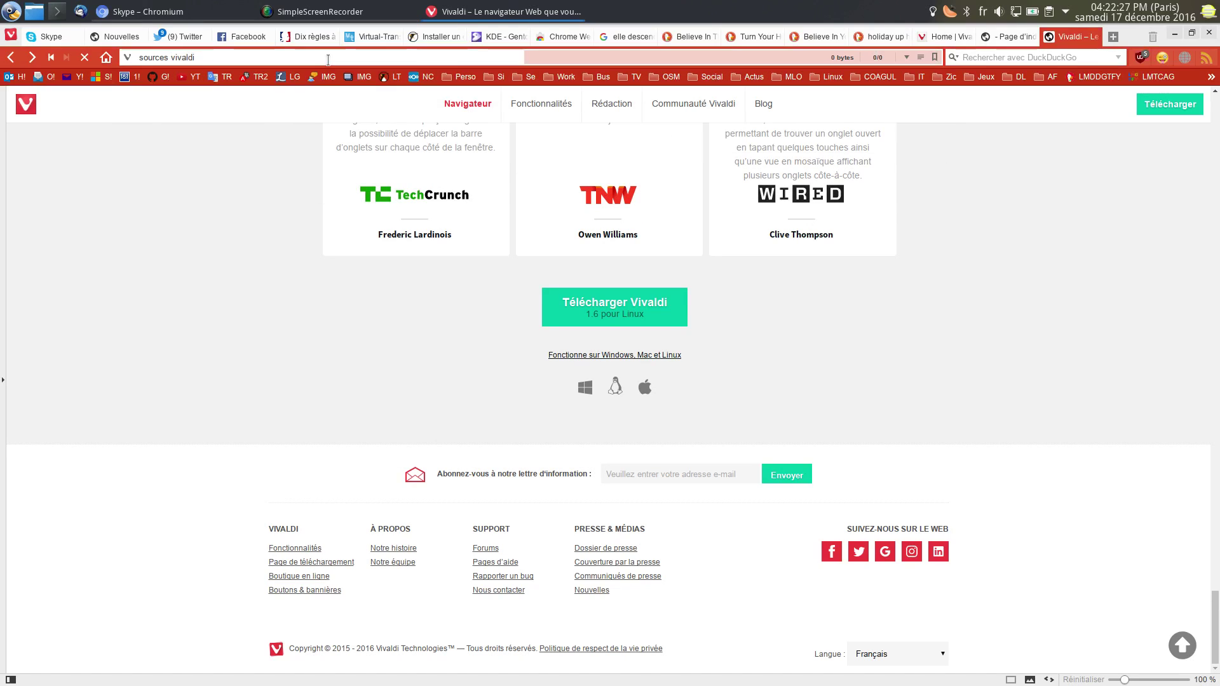
pyautogui.click(149, 169)
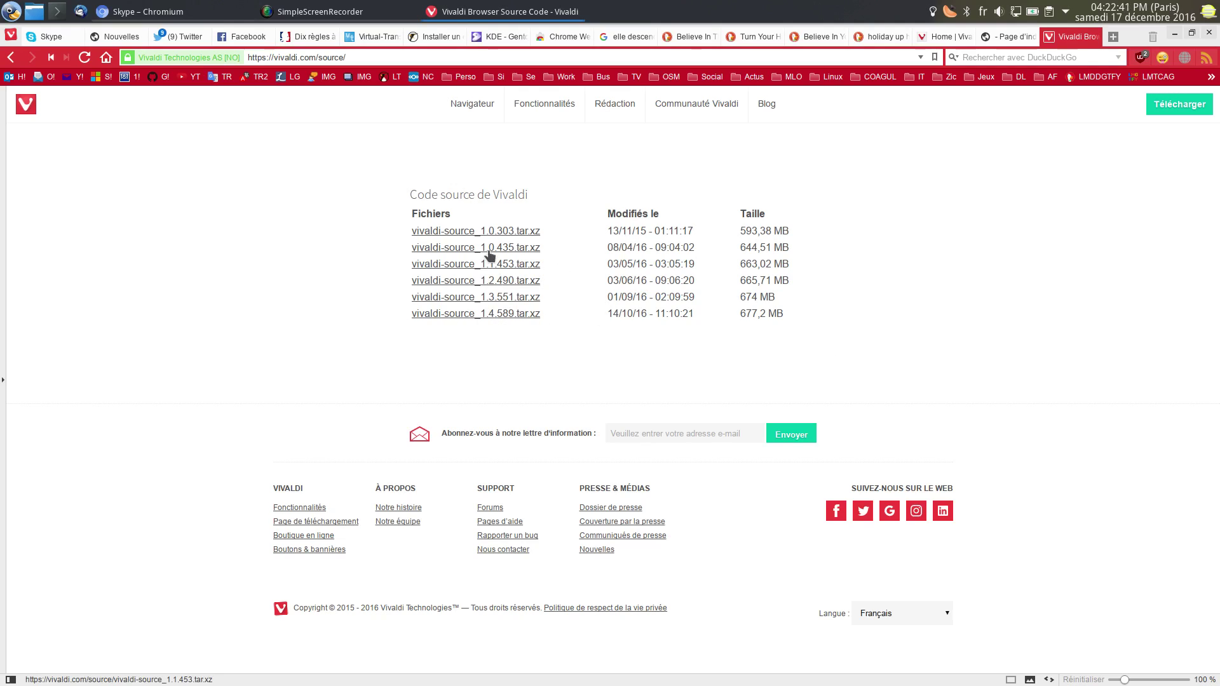
# Close the source code tab, open the home page in a new tab and move the Vivaldi taskbar entry to first place
pyautogui.click(1094, 36)
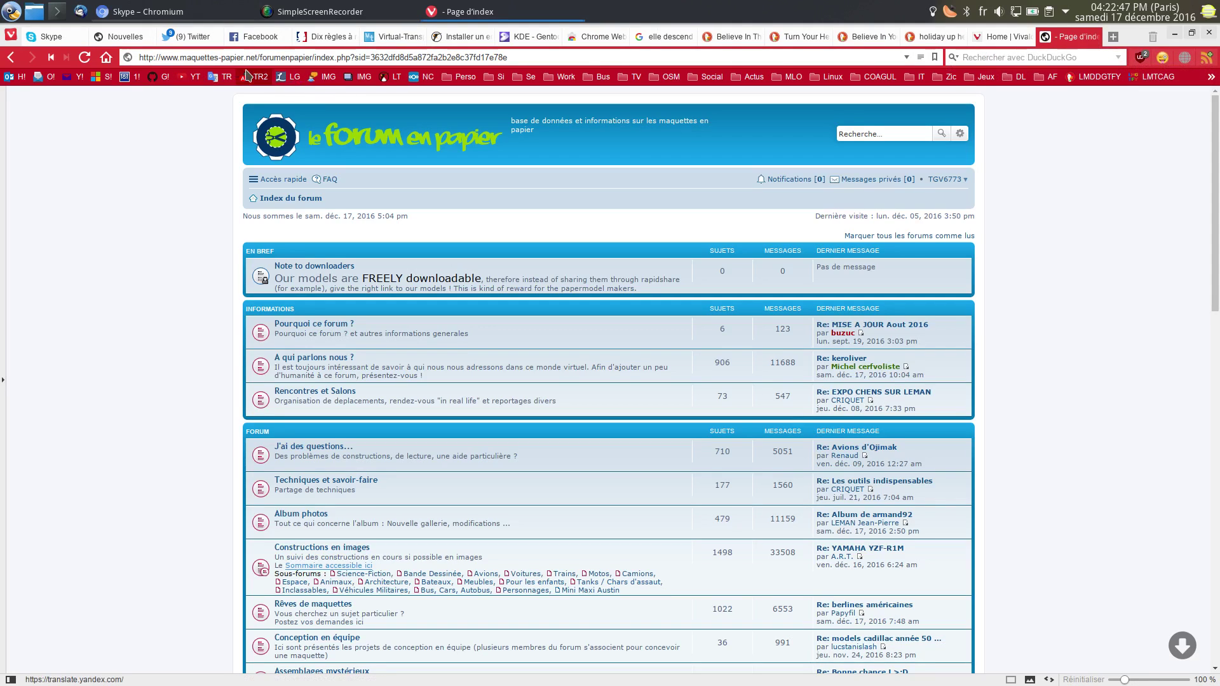
pyautogui.middleClick(106, 57)
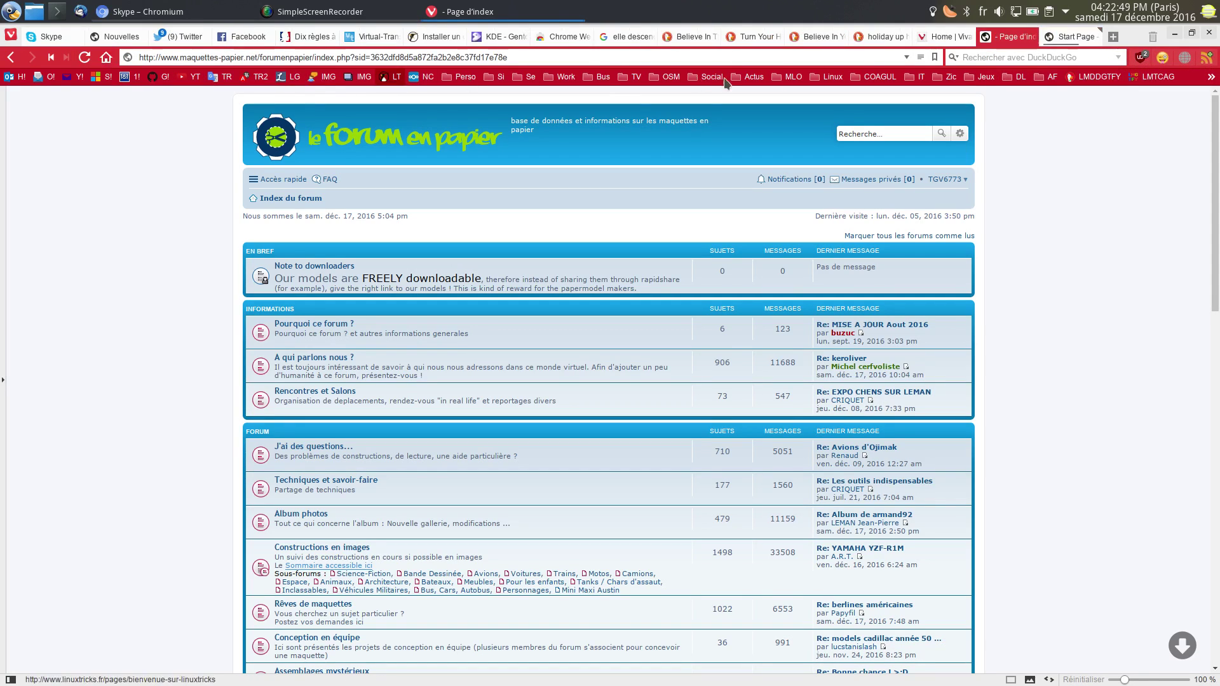
pyautogui.click(1089, 38)
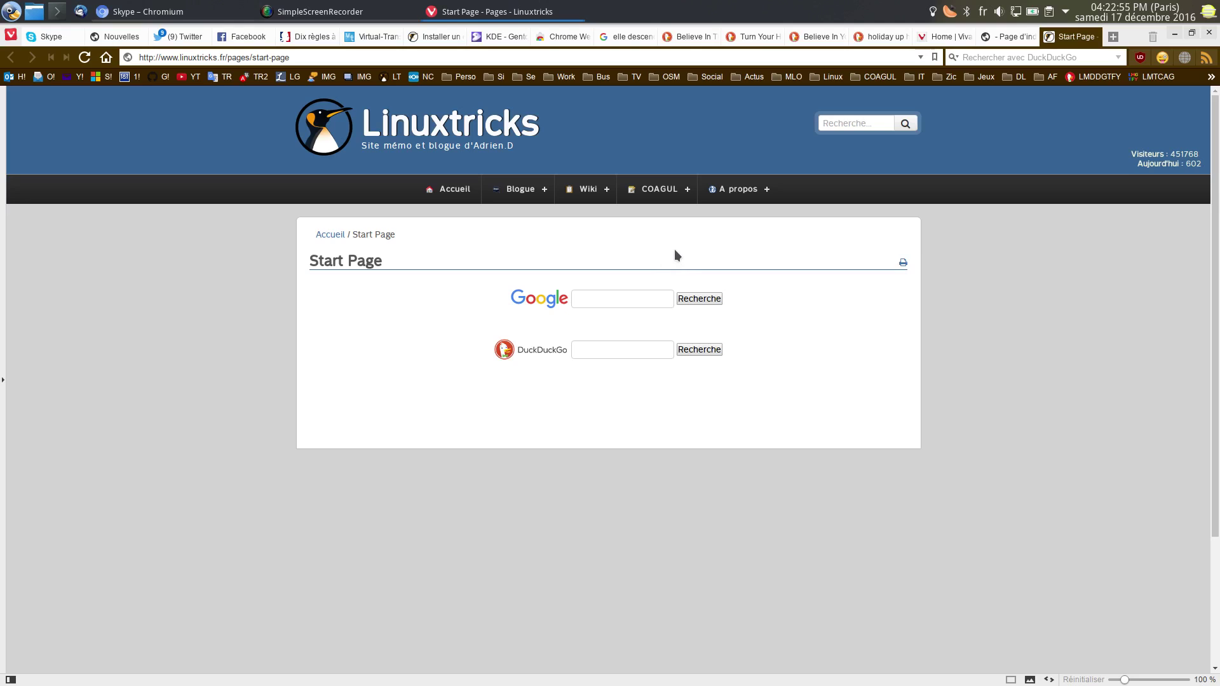
pyautogui.moveTo(506, 11); pyautogui.dragTo(197, 57)
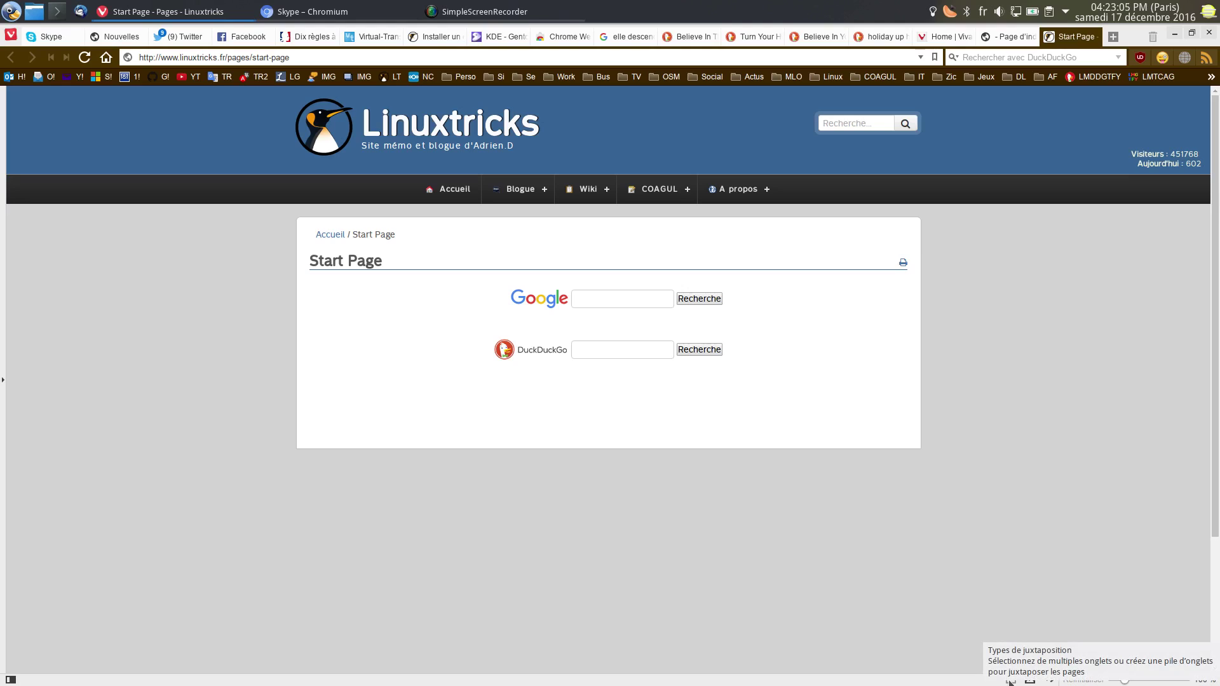
# Try the image display option for cached images only, and set it to hide all images
pyautogui.click(1030, 680)
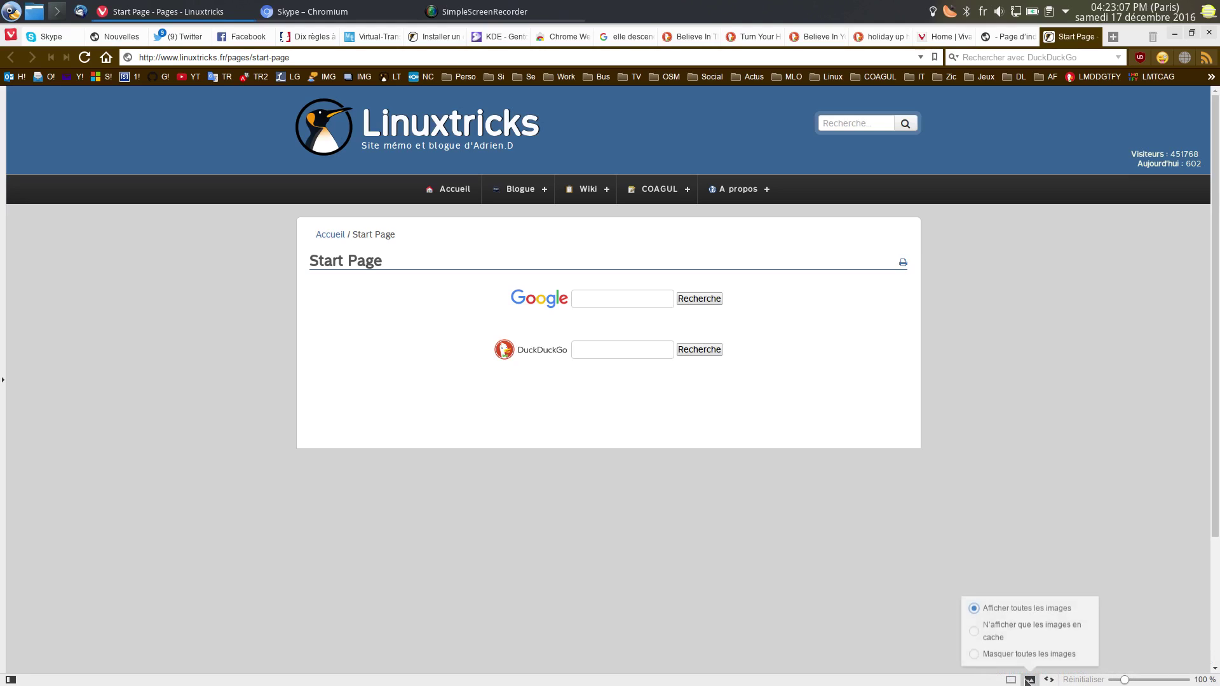
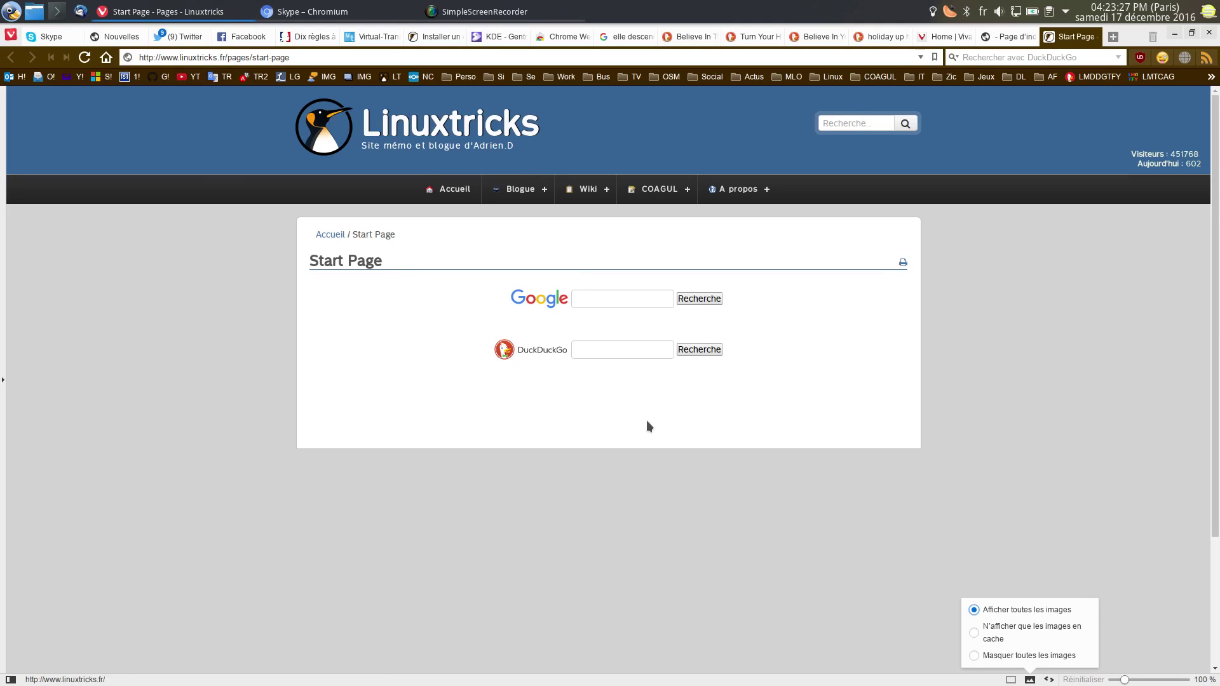
pyautogui.click(978, 636)
pyautogui.click(1030, 680)
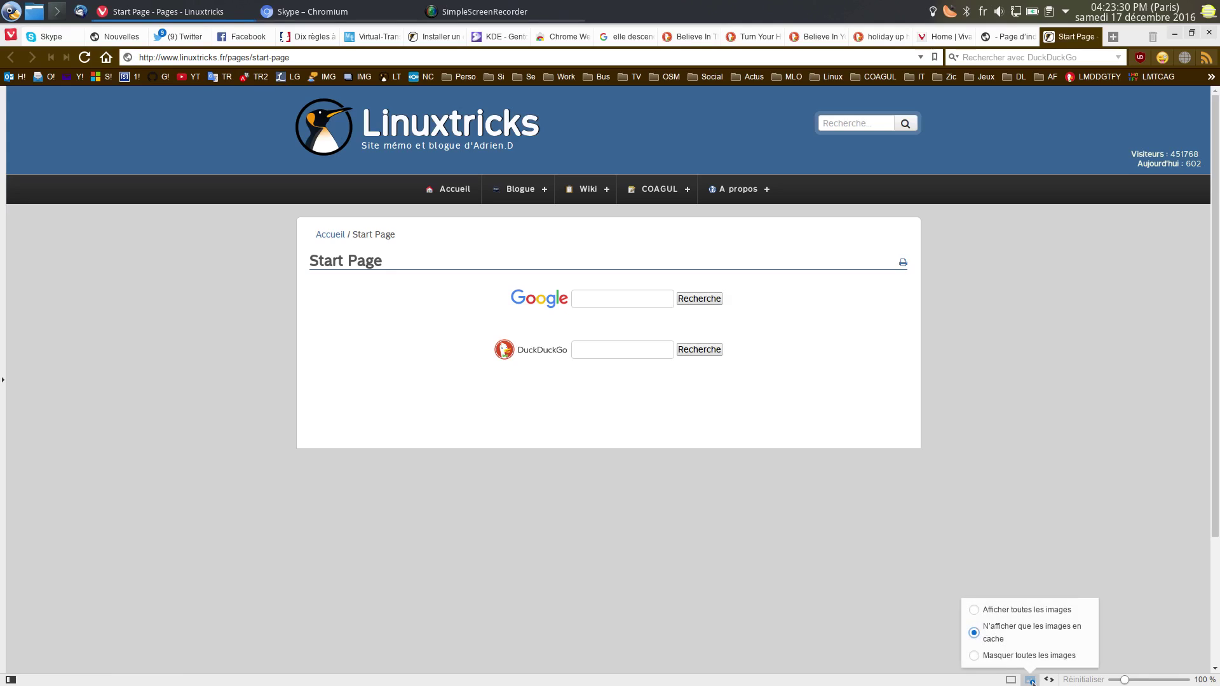
pyautogui.click(974, 655)
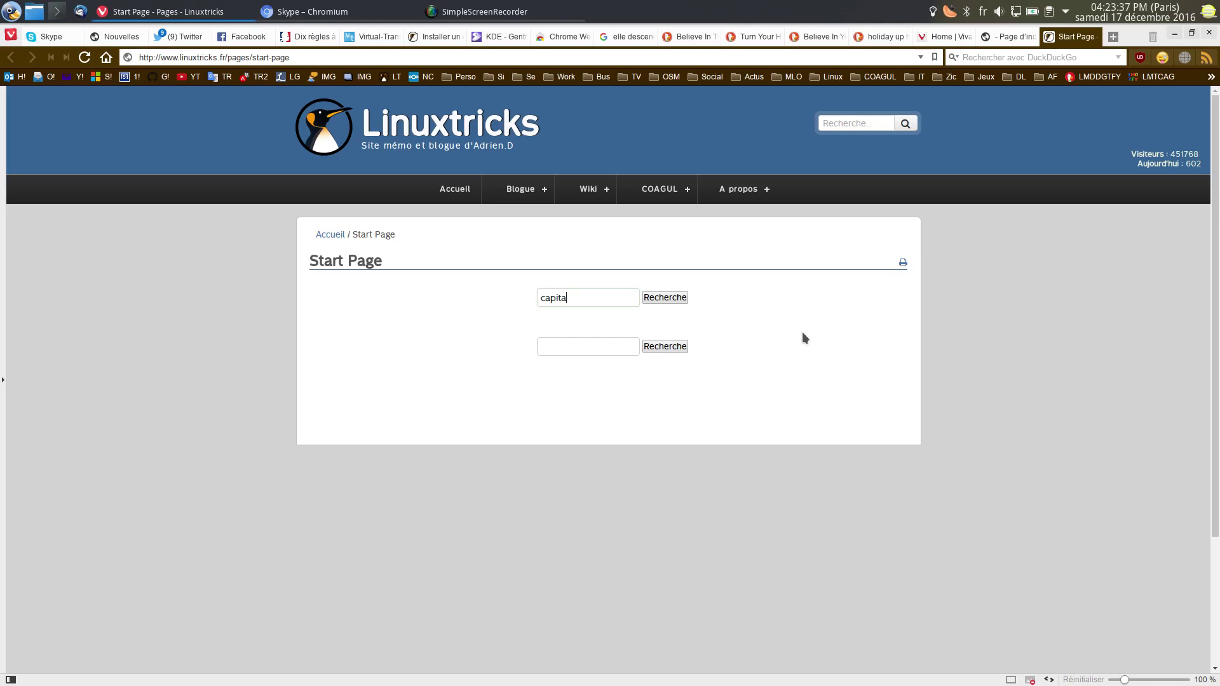
# Search Google for "capitale paris" from the Linuxtricks start page and open the Wikipedia article on Paris
pyautogui.write('s')
pyautogui.press('Return')
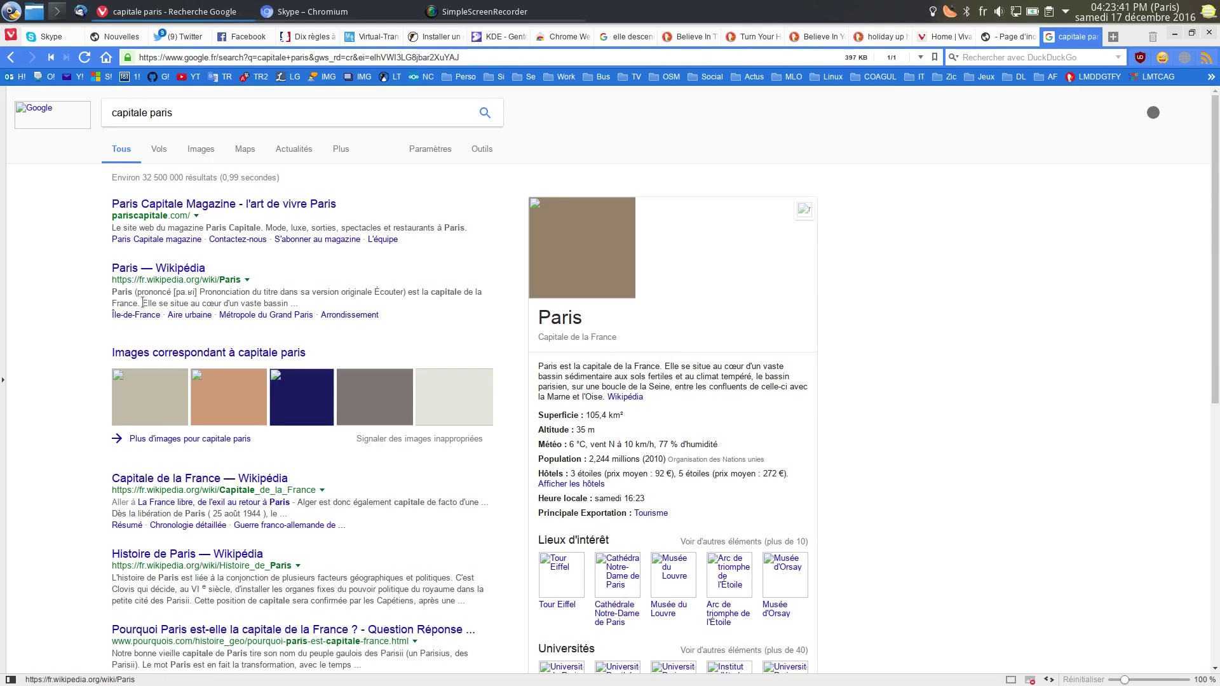
pyautogui.click(159, 269)
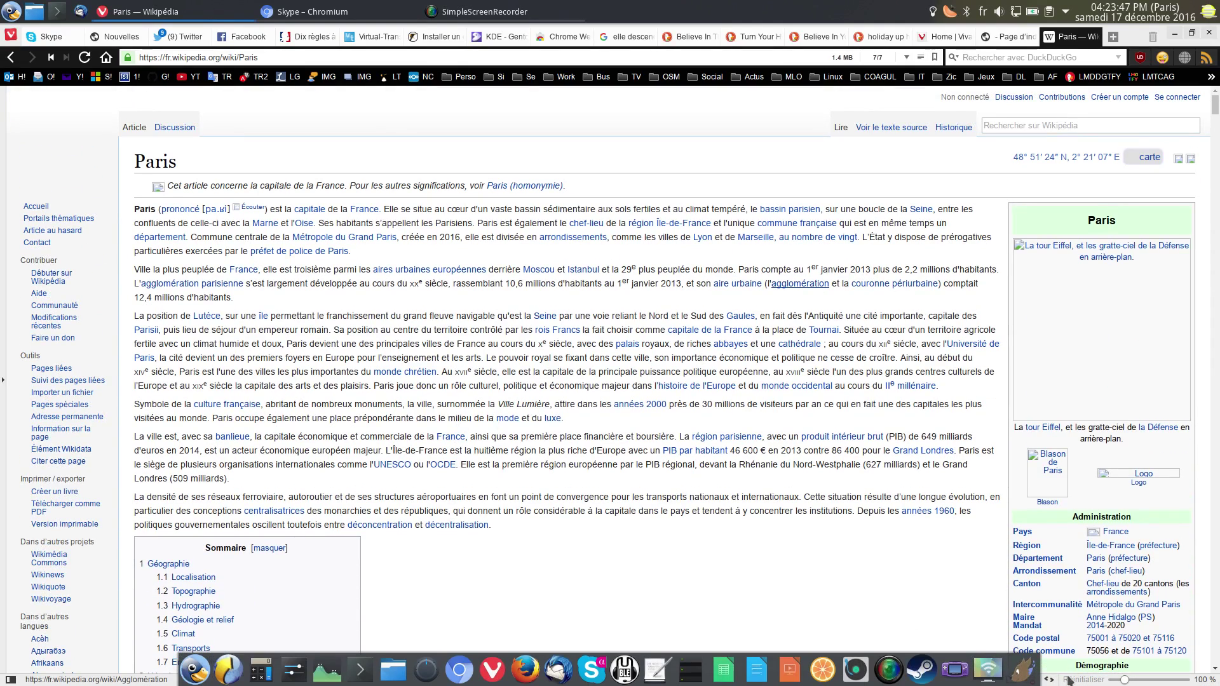
# Set the image display of the Paris article back to showing all images
pyautogui.click(1031, 677)
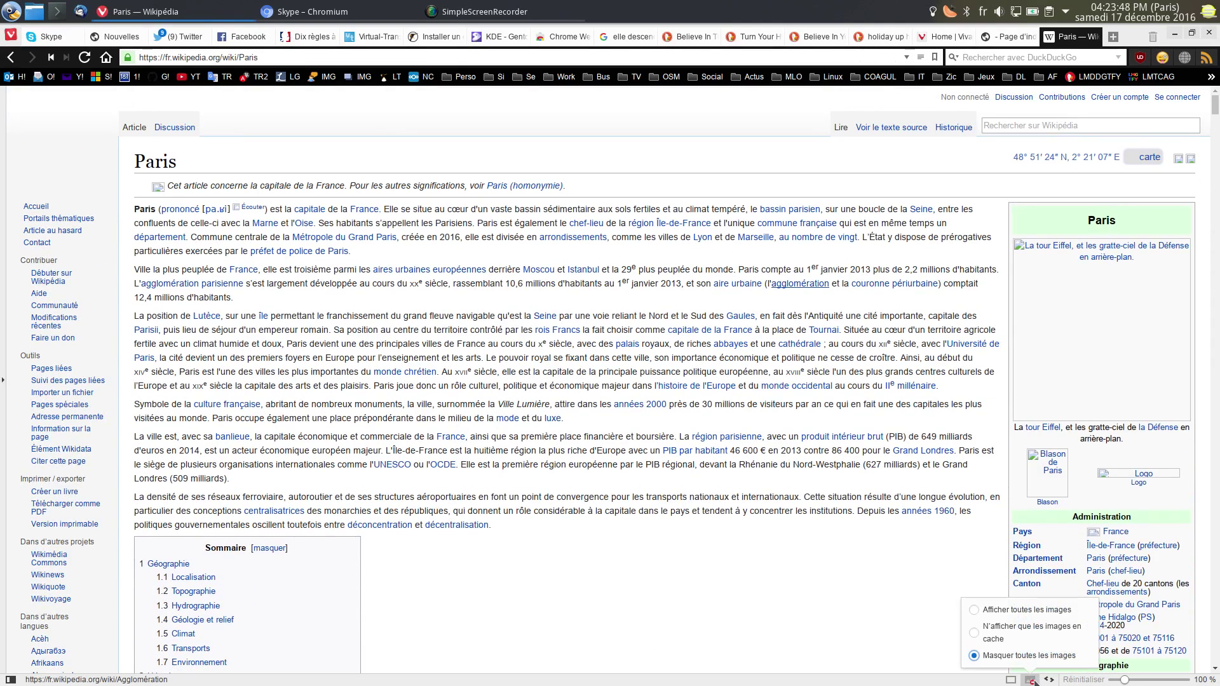
pyautogui.click(1015, 618)
# Try the CSS Debugger, Filter Invert and Reader View page actions on the Paris article, turning each off again
pyautogui.click(1049, 679)
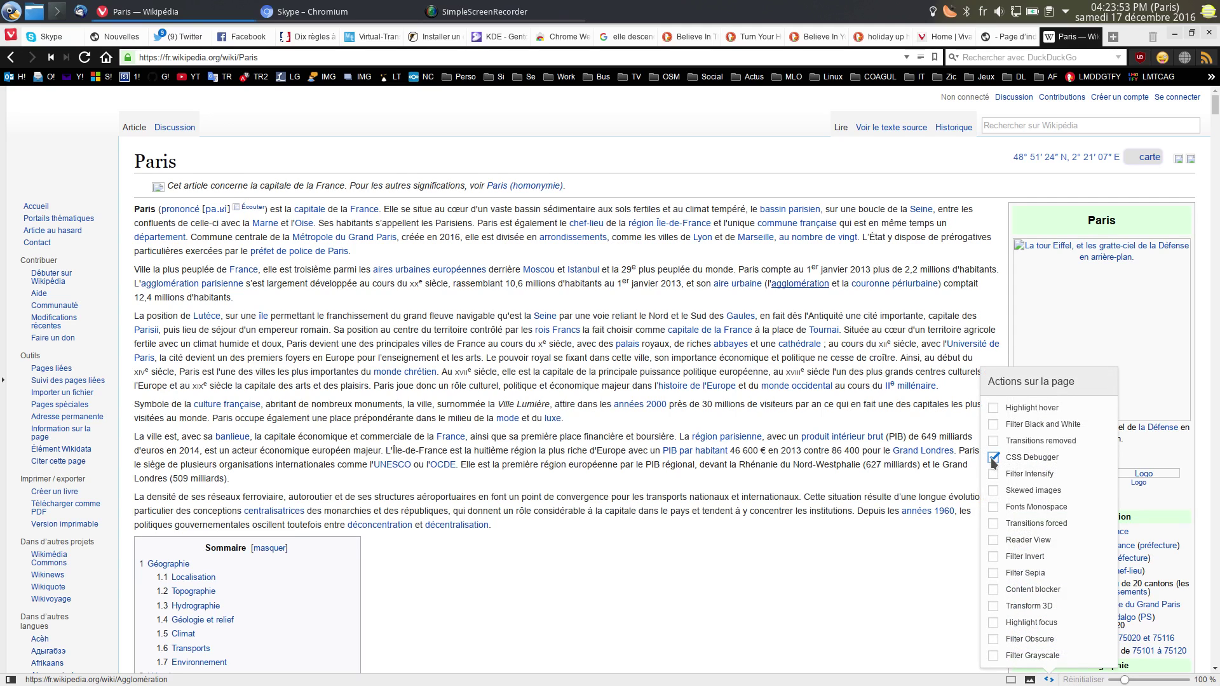
pyautogui.scroll(-3, 699, 314)
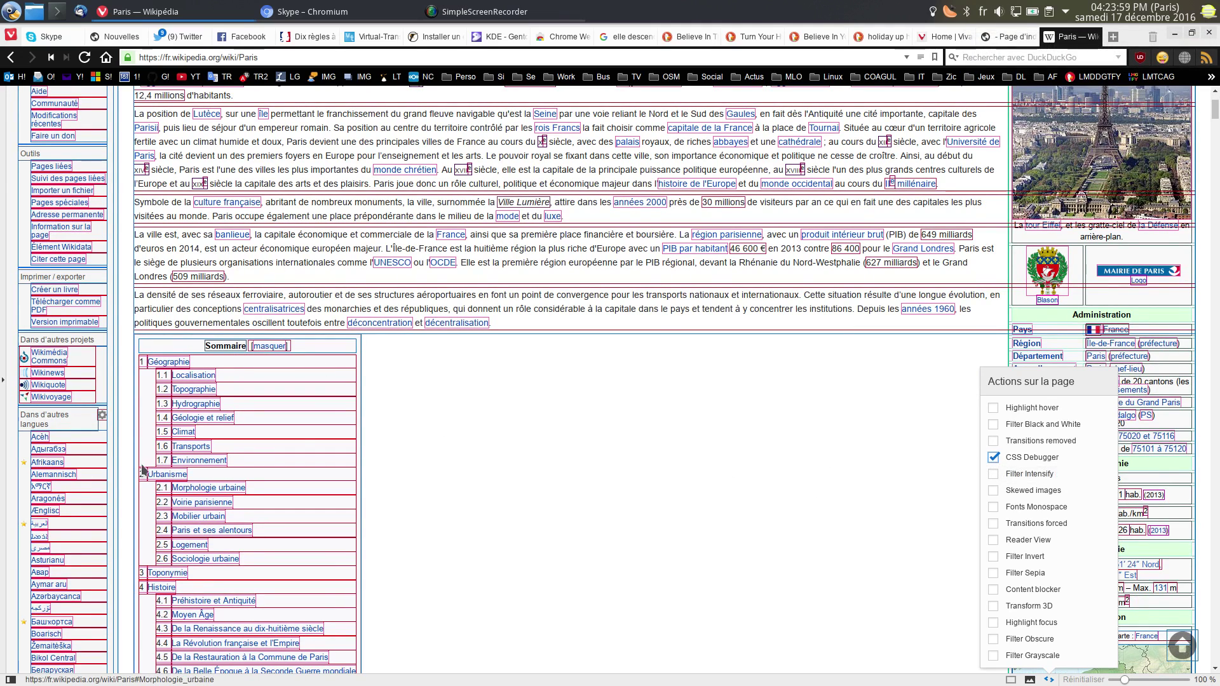
pyautogui.click(994, 458)
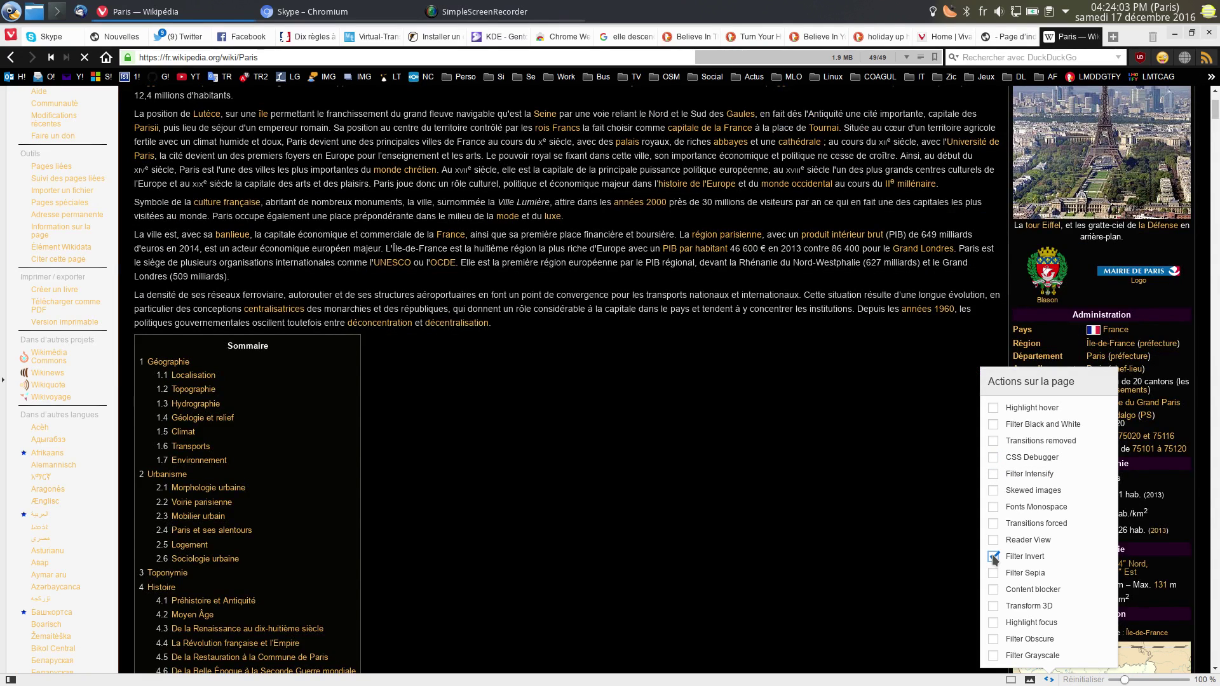
pyautogui.click(992, 540)
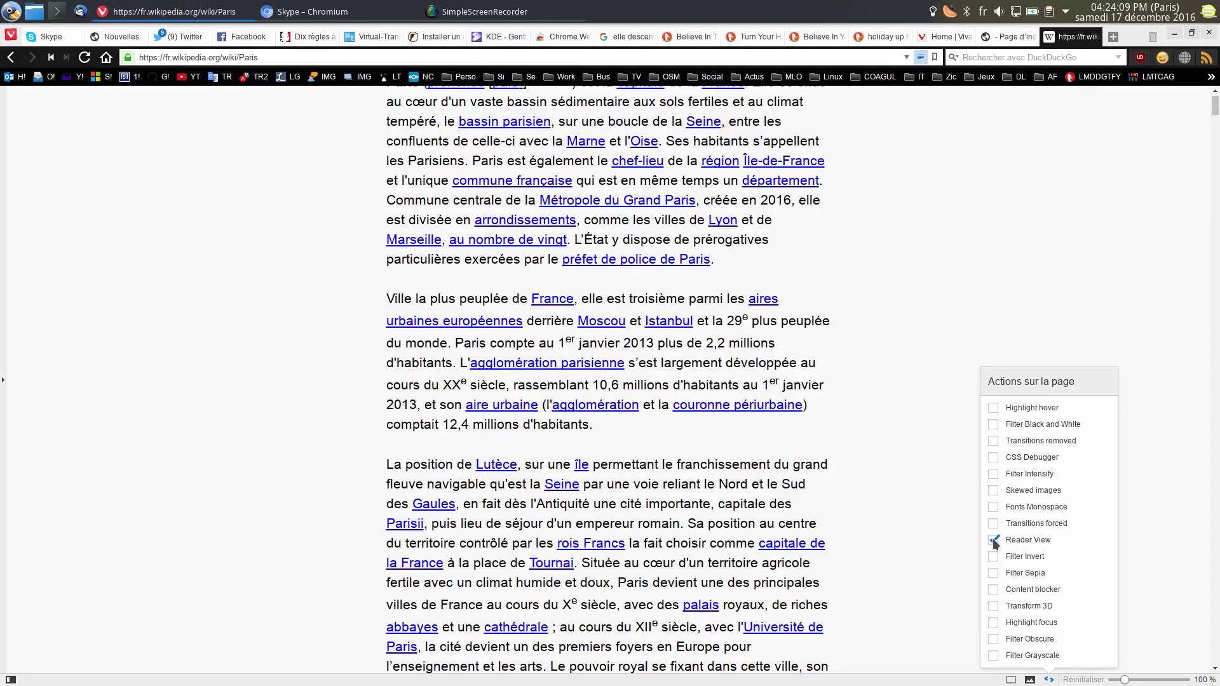
pyautogui.click(992, 540)
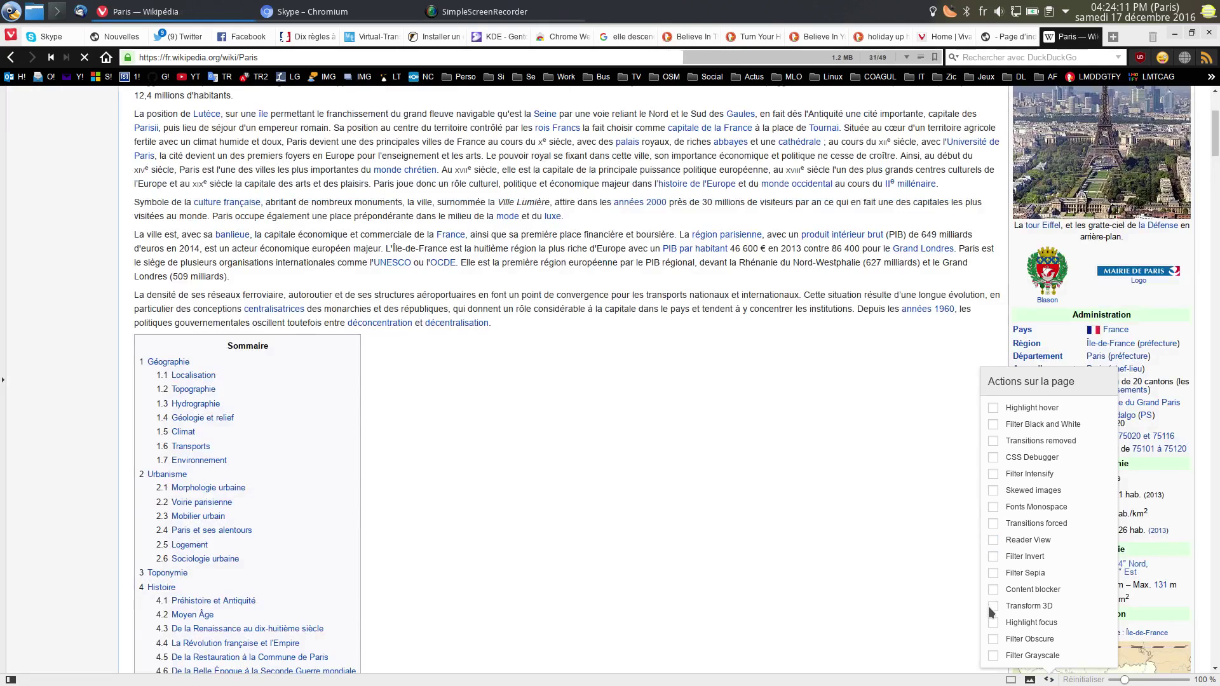
# Try the address field's reader view and the Transitions forced page action on the Paris article, and close the page actions list
pyautogui.click(920, 58)
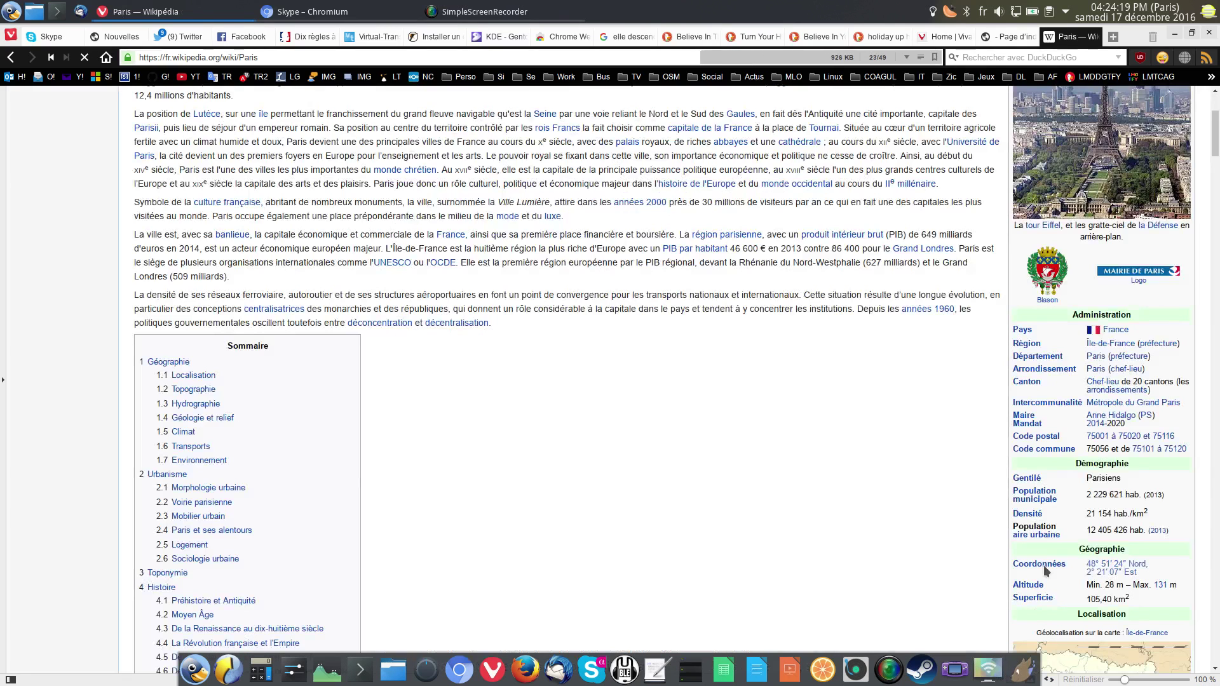
pyautogui.click(1049, 680)
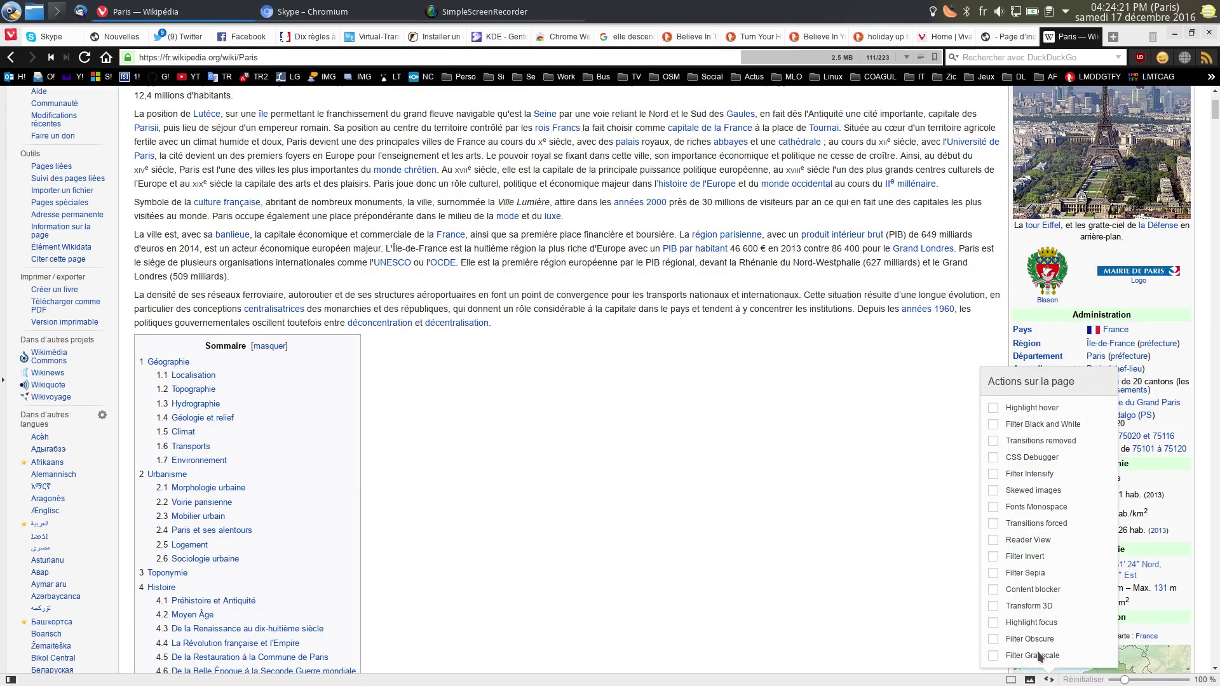
pyautogui.click(993, 523)
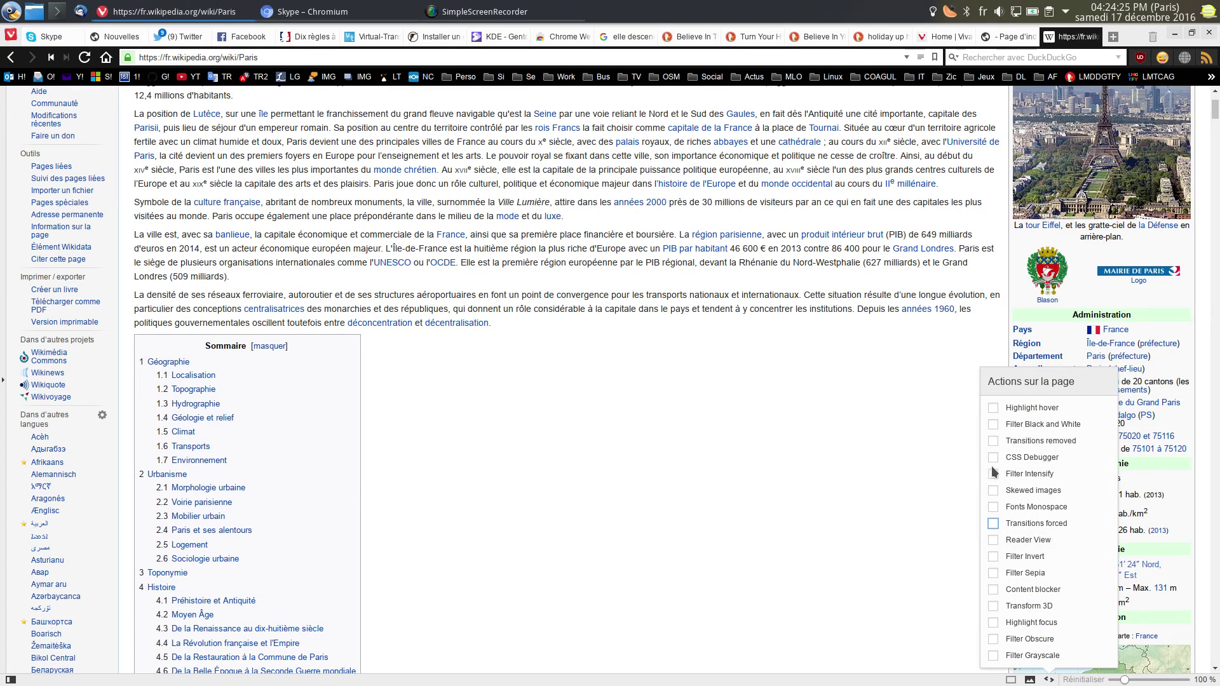
pyautogui.click(751, 445)
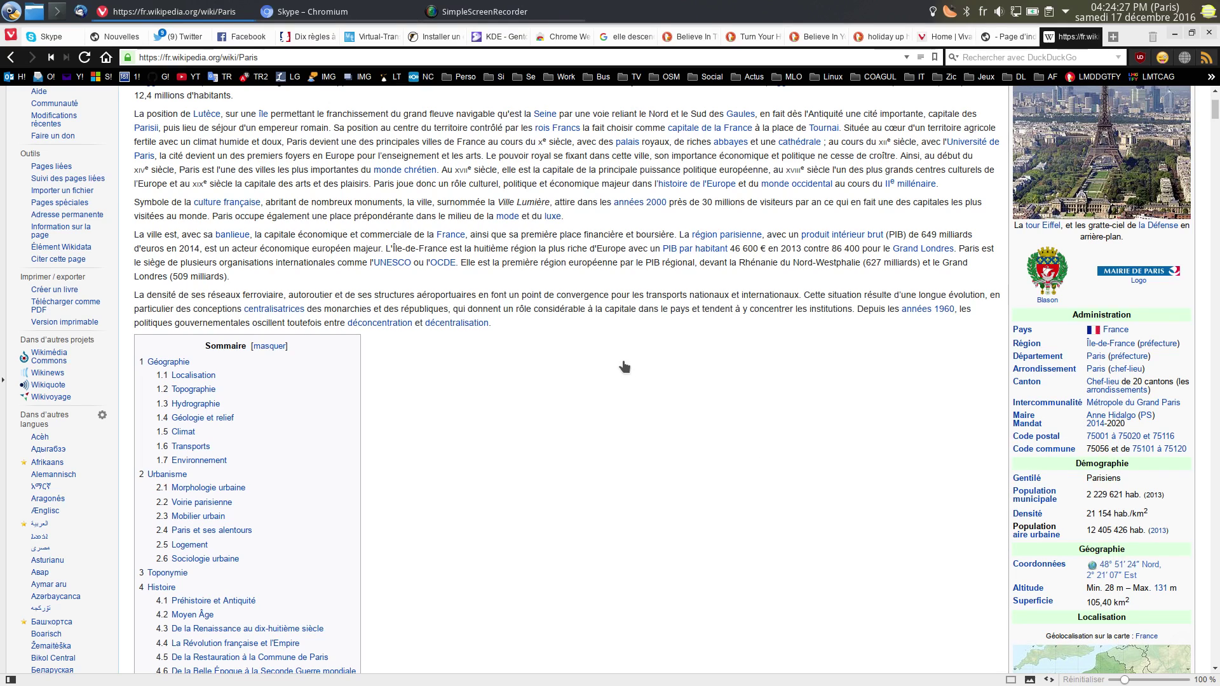
# Inspect the Paris page with the developer tools, looking through Console, Application, Profiles, Timeline and Network
pyautogui.press('Menu')
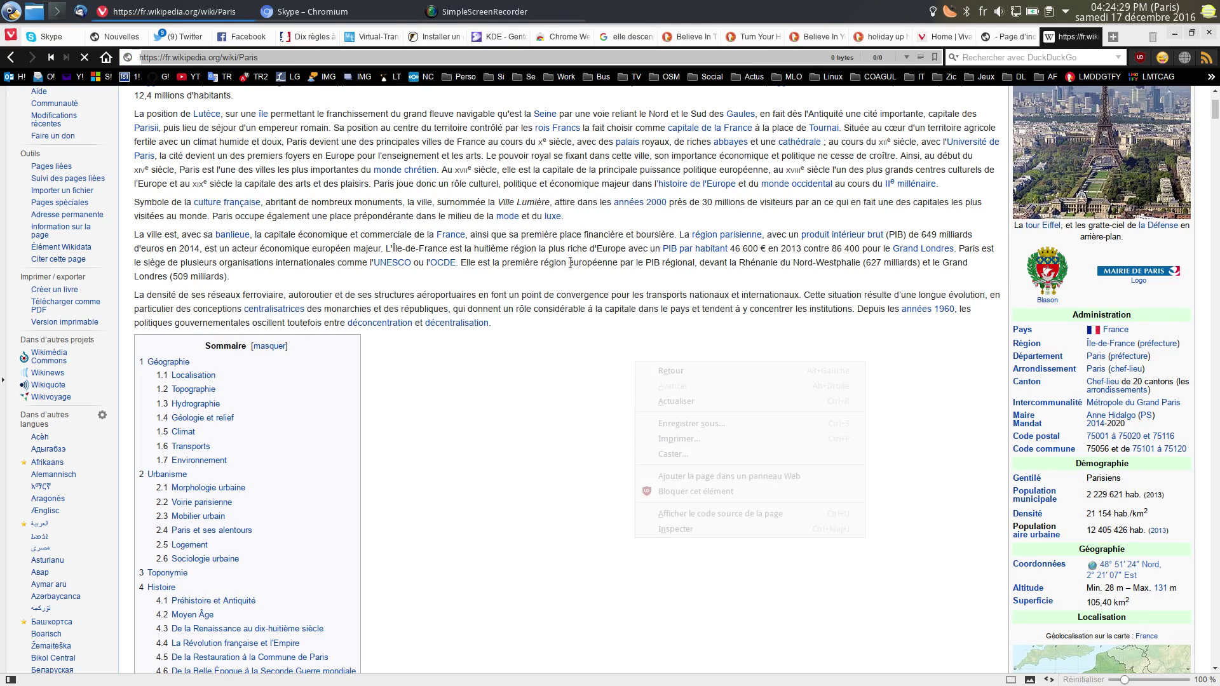
pyautogui.click(661, 530)
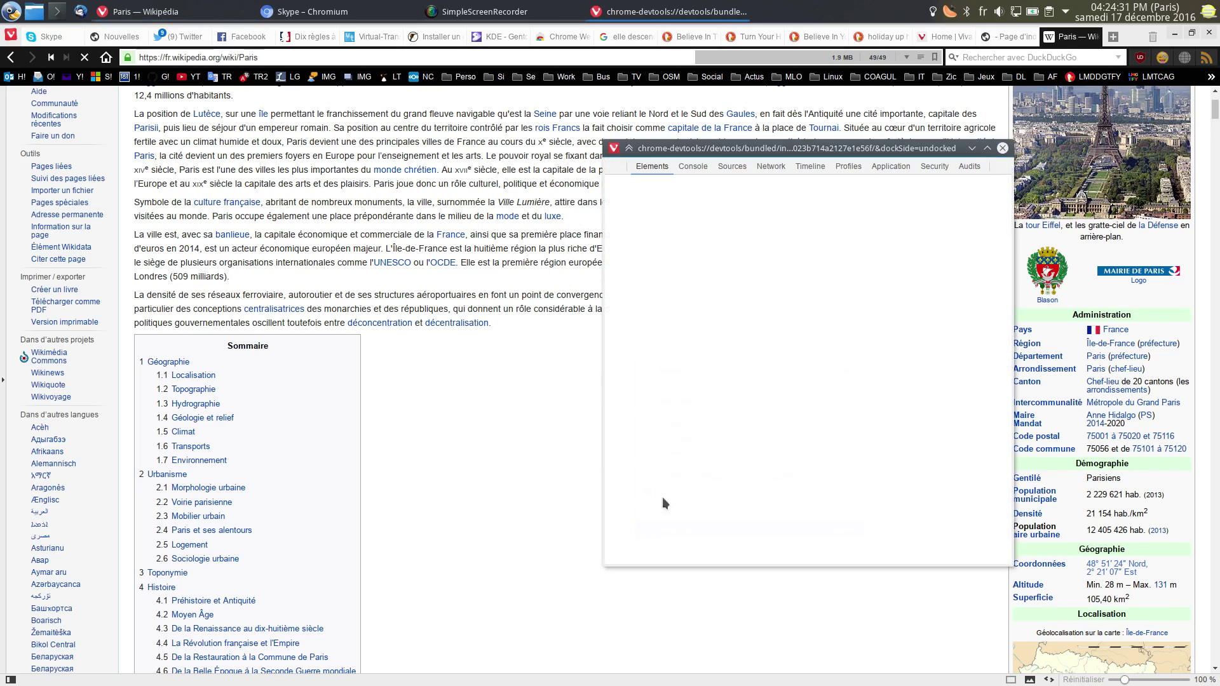
pyautogui.moveTo(659, 147); pyautogui.dragTo(608, 194)
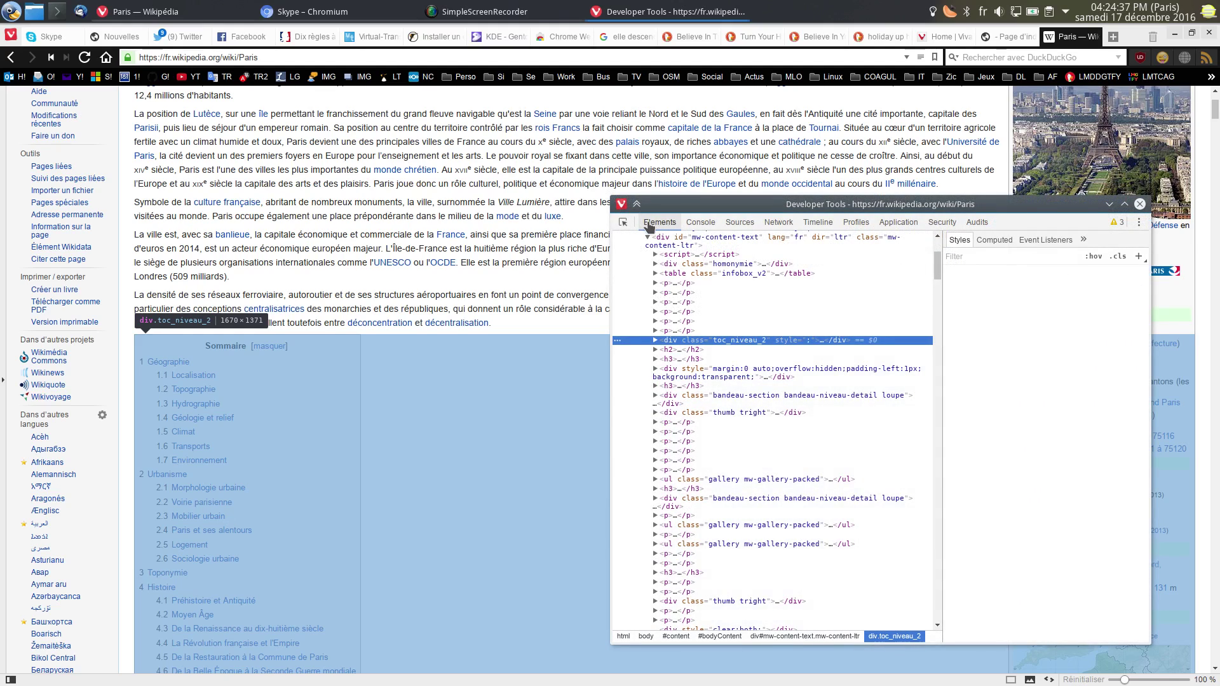
pyautogui.click(700, 222)
pyautogui.click(898, 222)
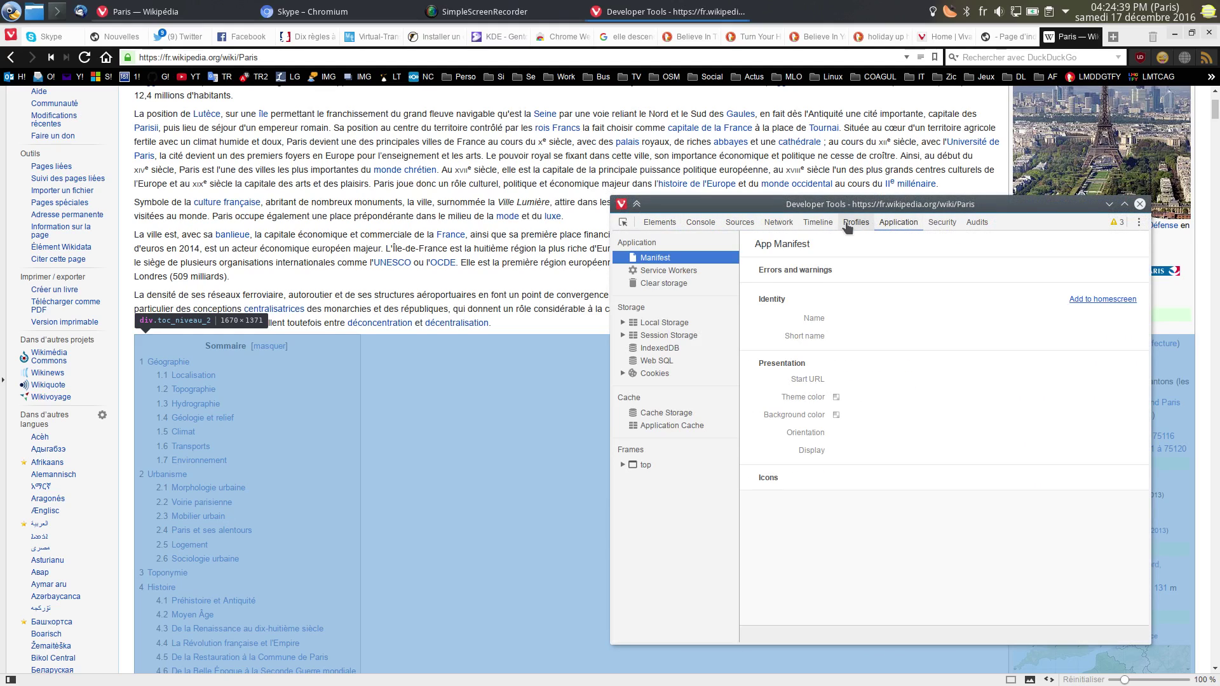
pyautogui.click(847, 224)
pyautogui.click(818, 223)
pyautogui.click(777, 224)
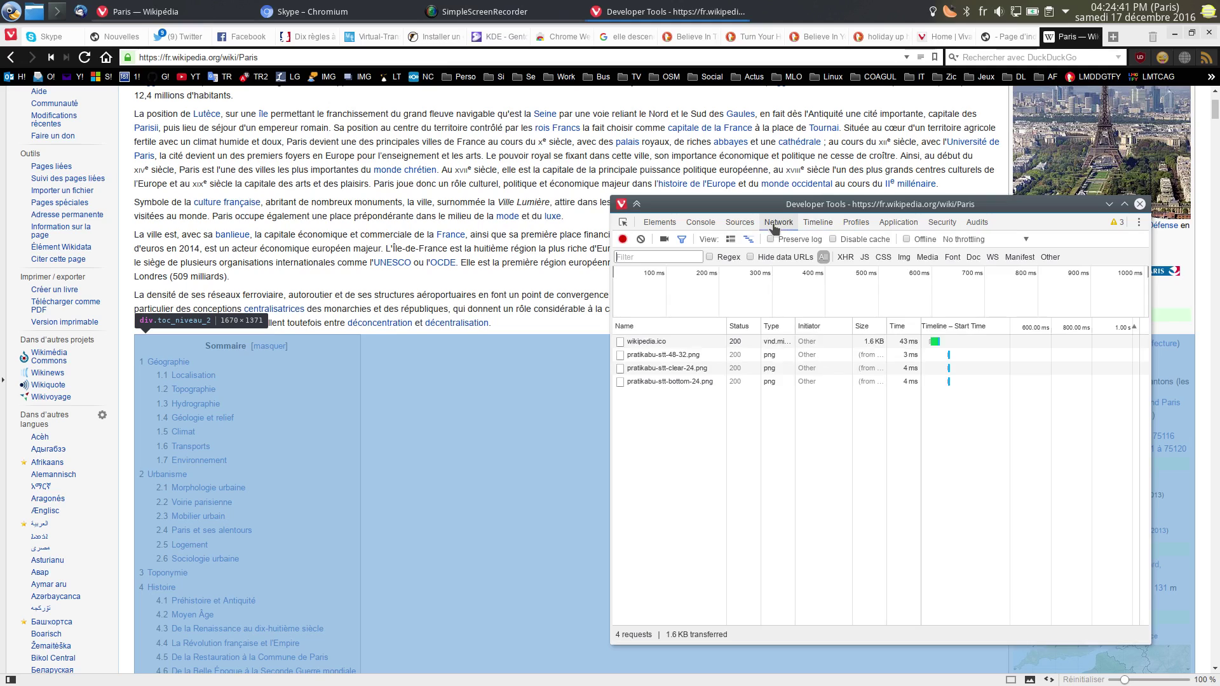
# Clear the network log, record a reload of the Paris page, and close the developer tools
pyautogui.moveTo(706, 204)
pyautogui.mouseDown()
pyautogui.moveTo(724, 143)
pyautogui.moveTo(735, 178)
pyautogui.moveTo(725, 211)
pyautogui.mouseUp()
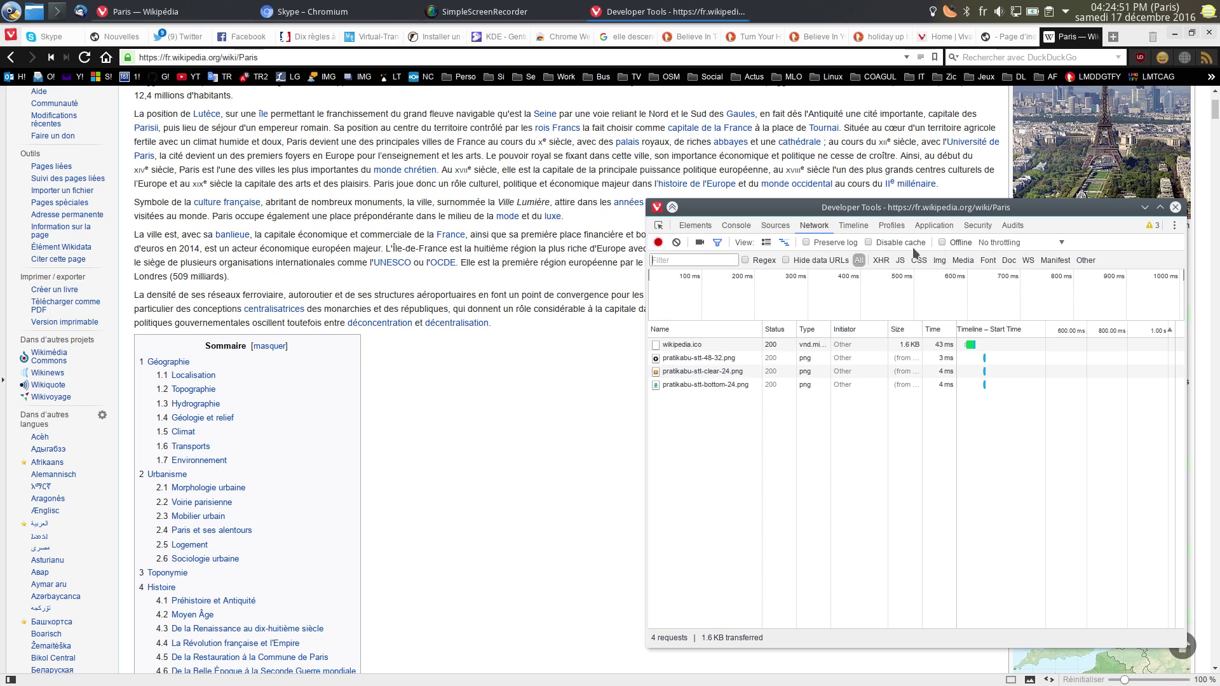
pyautogui.click(677, 242)
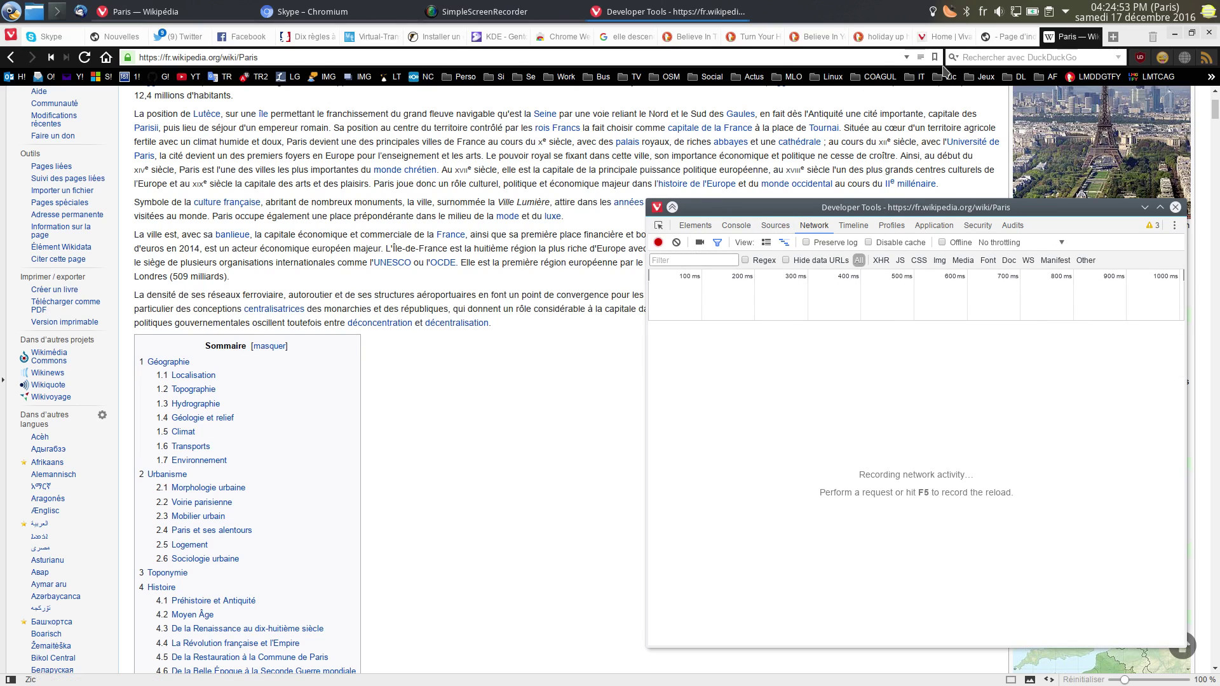
pyautogui.click(84, 58)
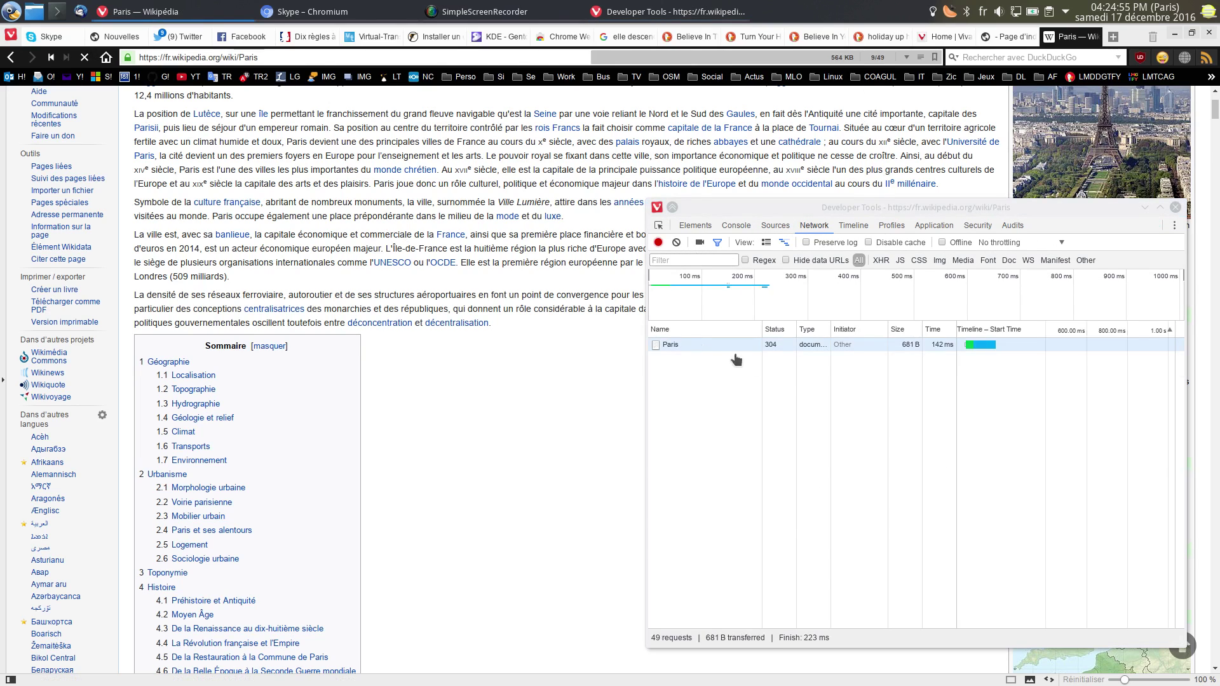
pyautogui.click(1176, 207)
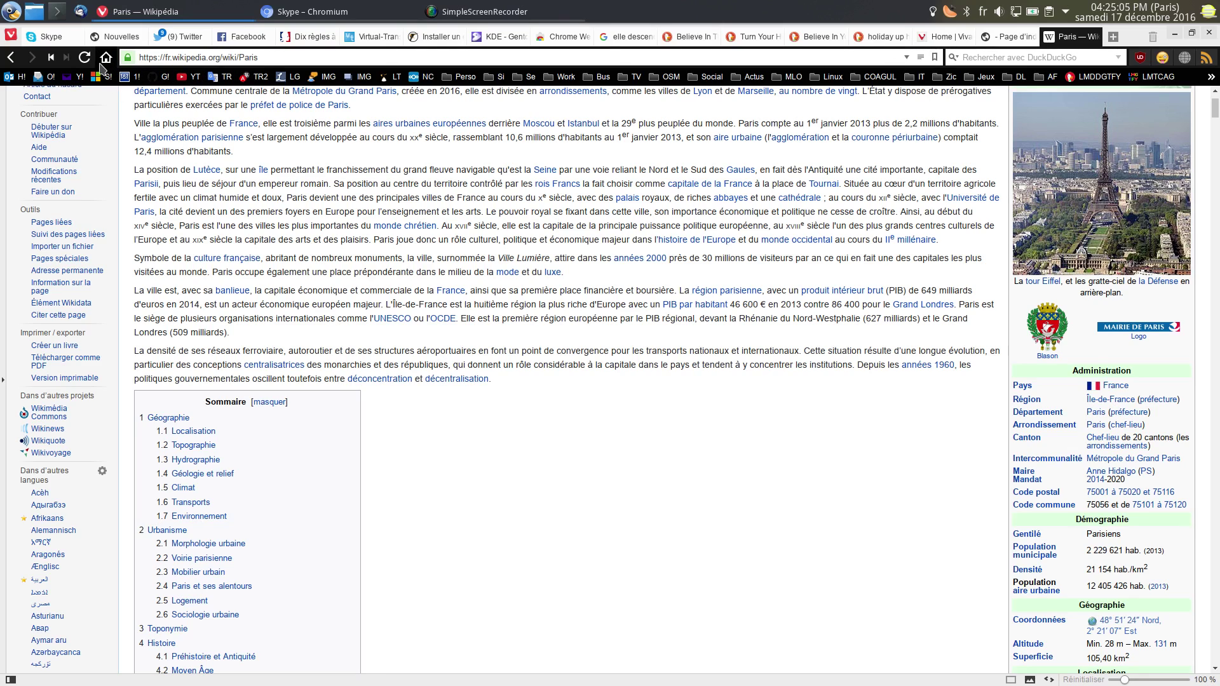
# Return to the Linuxtricks start page, open the YT bookmark's channel videos and go to the YouTube upload page
pyautogui.click(16, 62)
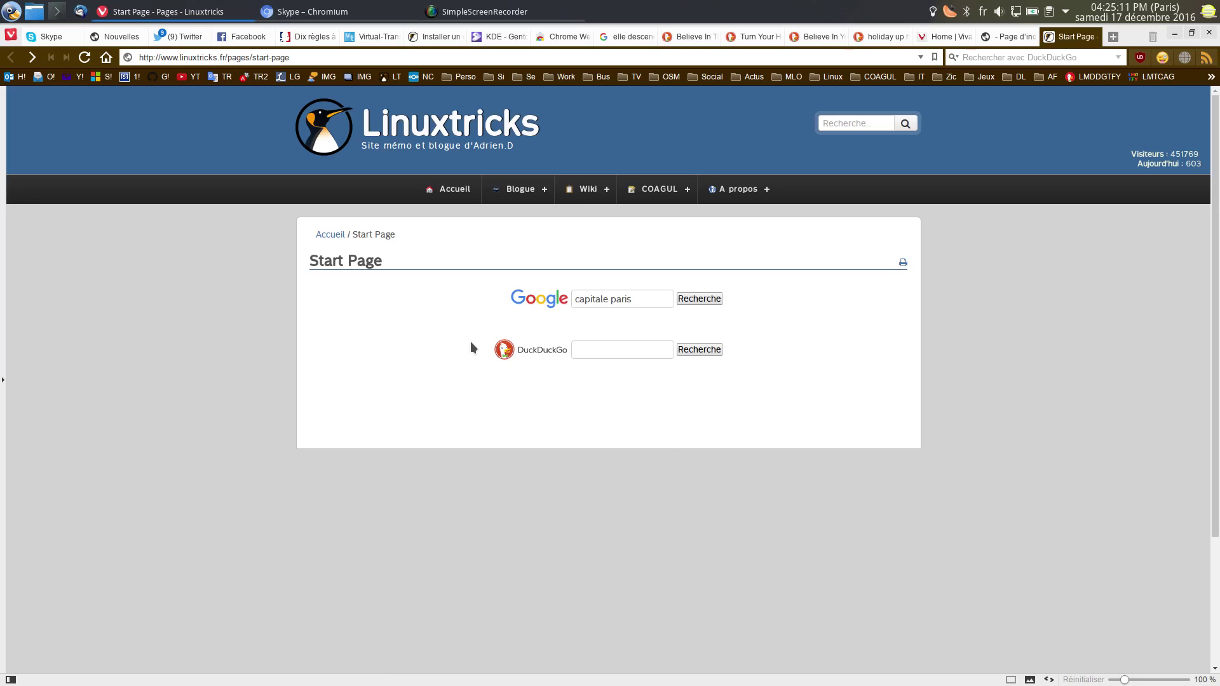
pyautogui.click(191, 76)
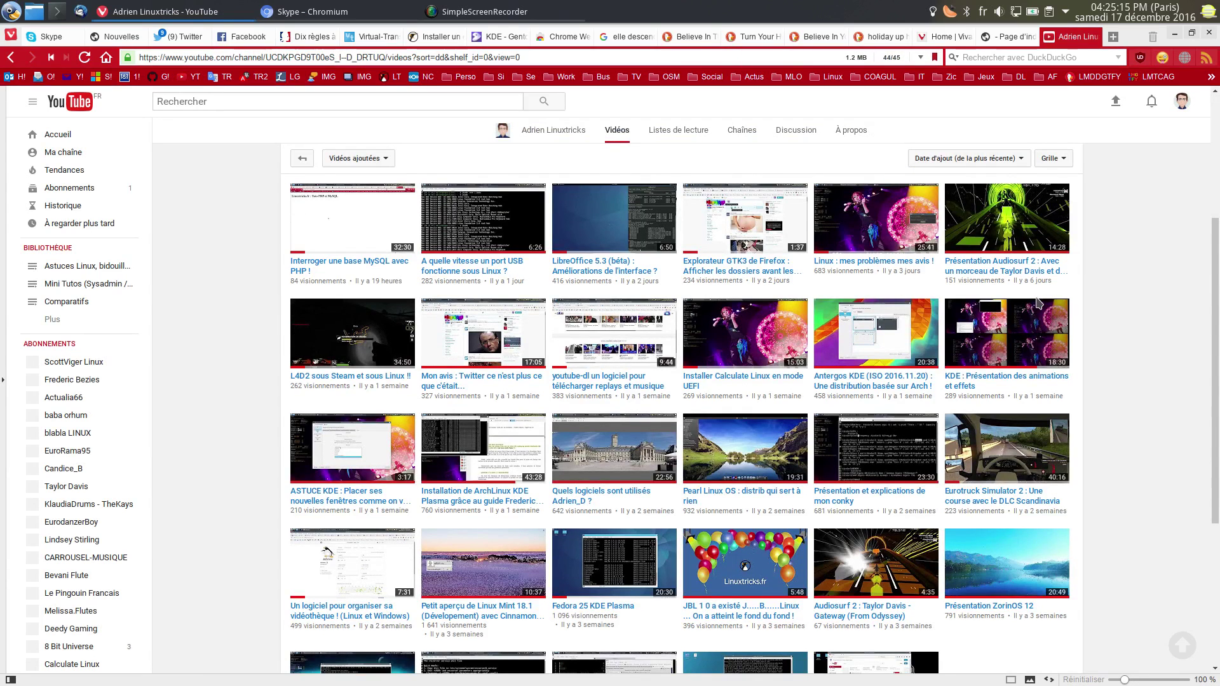
pyautogui.click(1116, 103)
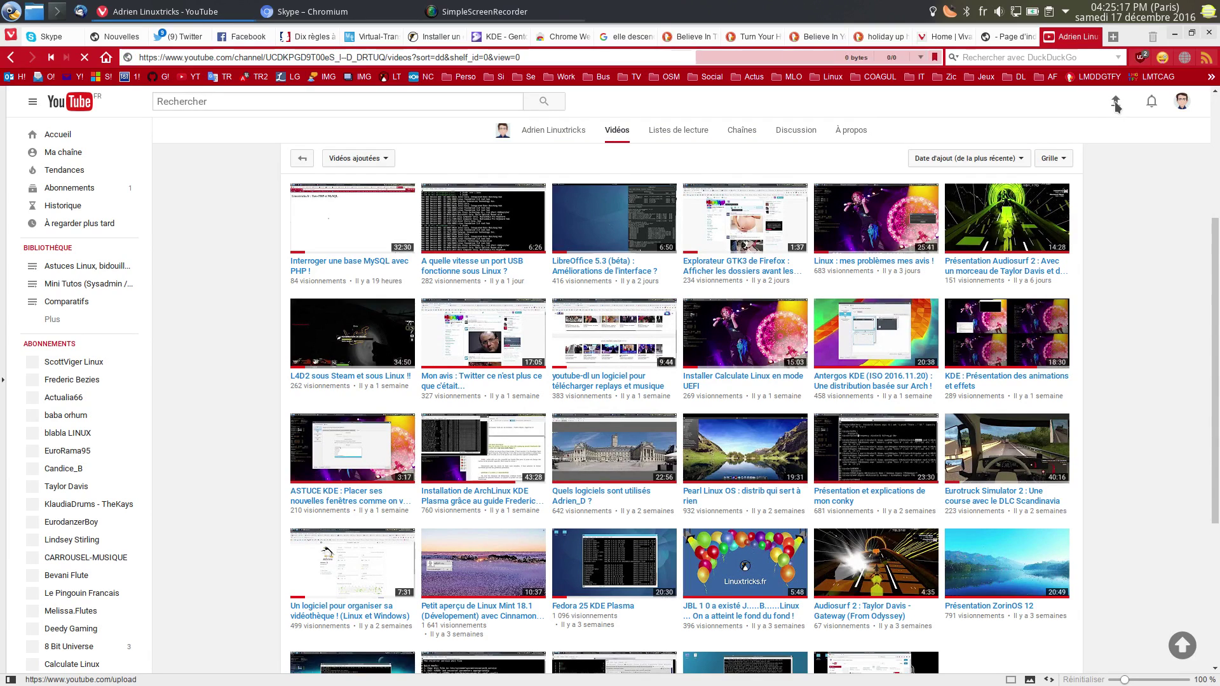